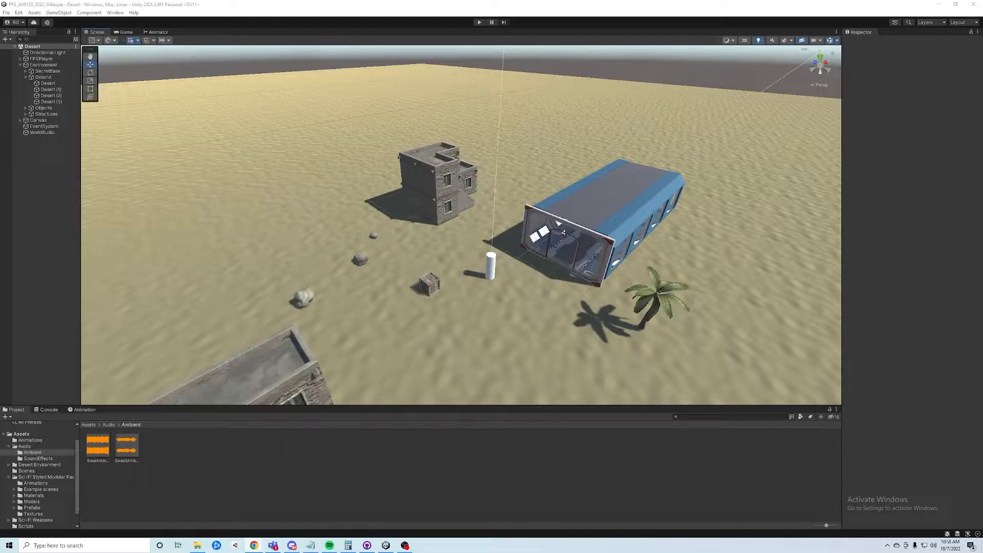
- Switch to Chrome and examine the Unity Particle Pack 5.x page on the Unity Asset Store
left_click_drag(0, 159, 492, 0)
scroll(493, 192, "up", 2)
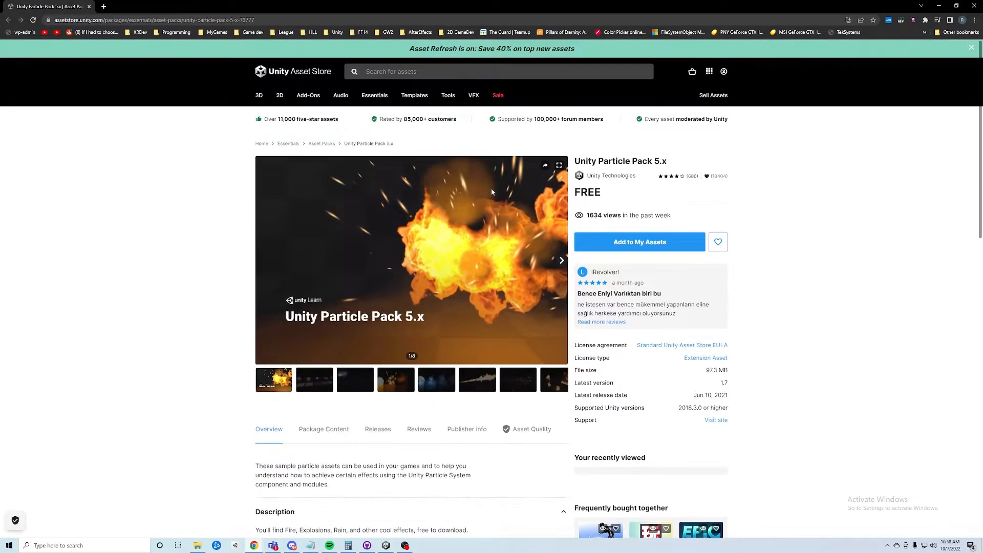
left_click(277, 20)
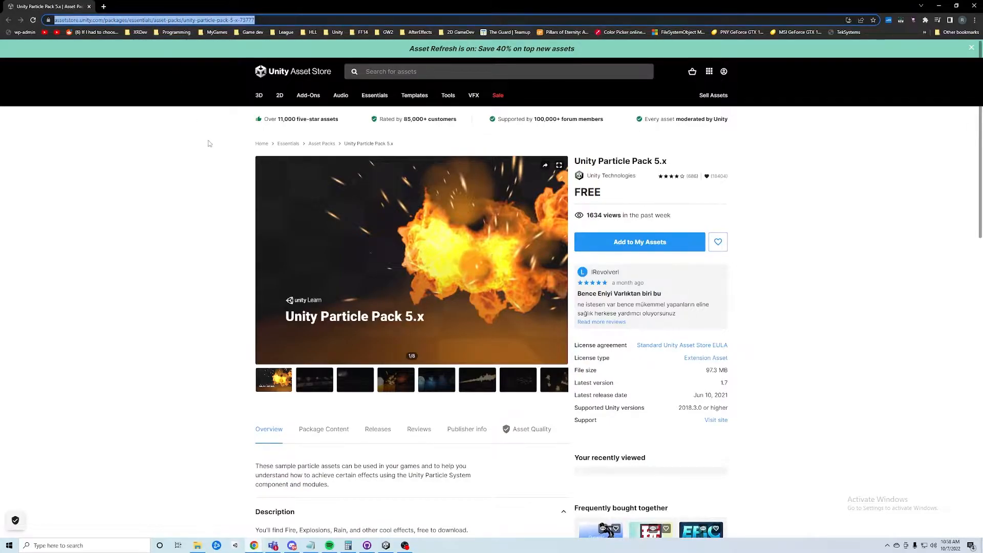
left_click(169, 128)
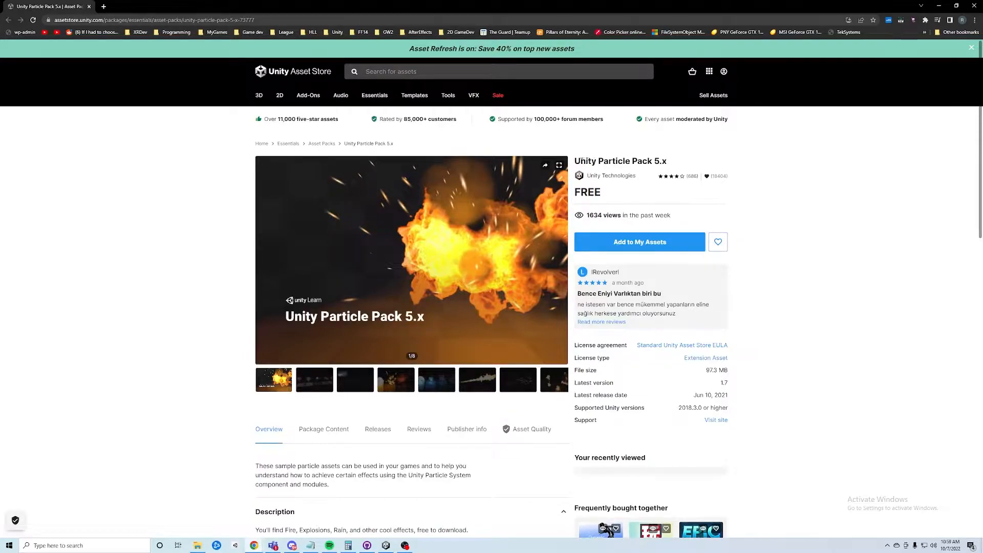
left_click(427, 71)
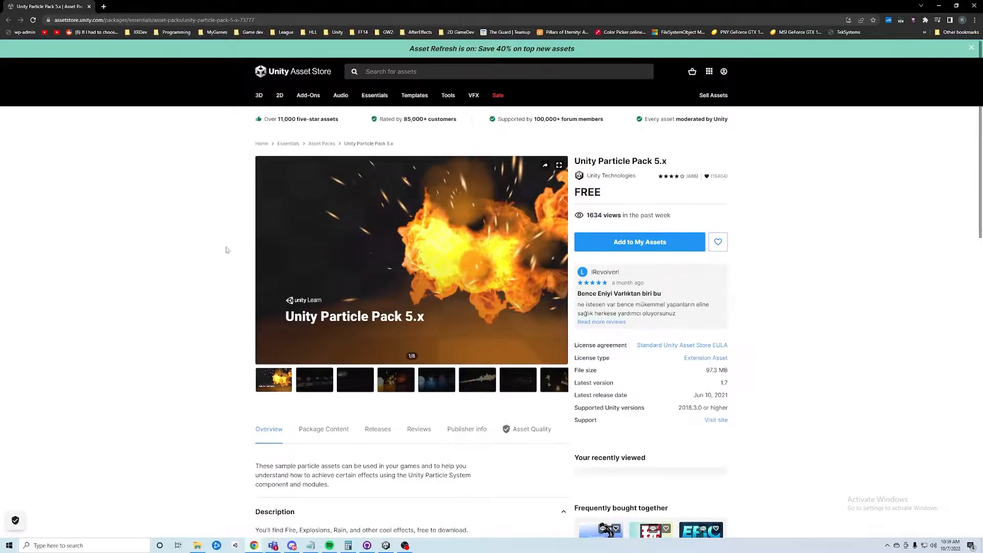
- Sign in with the Unity ID to get Unity Particle Pack 5.x, and open the package in the Unity editor
left_click(644, 248)
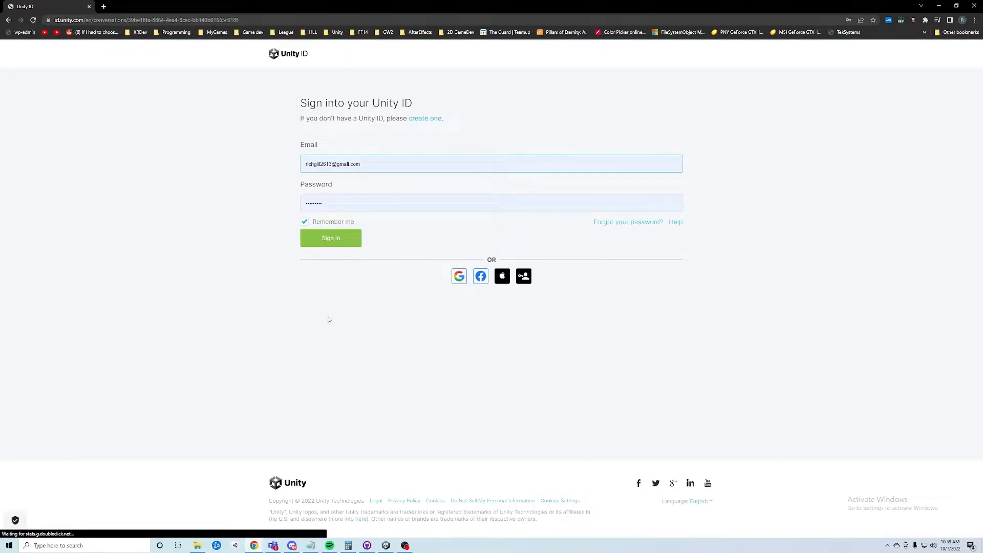
left_click(336, 239)
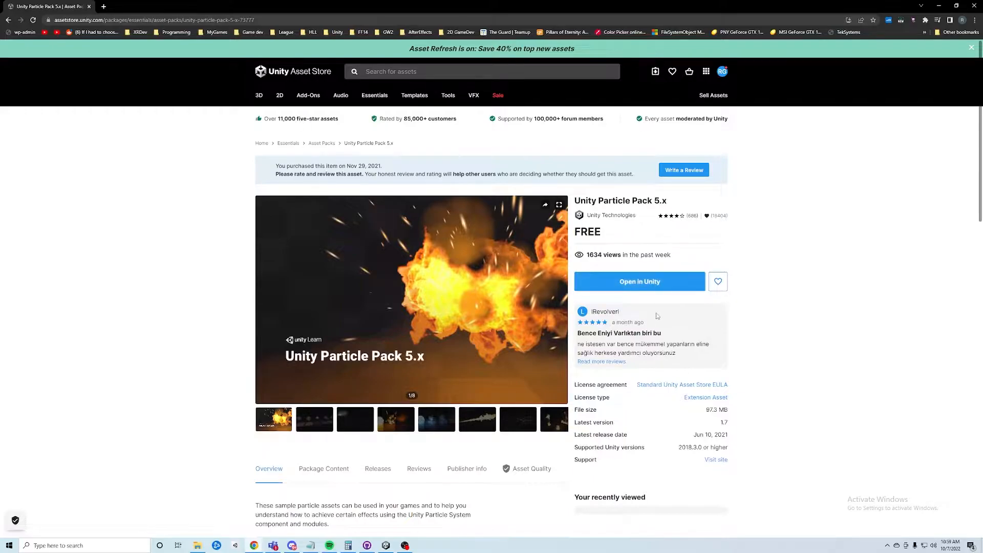
left_click(666, 281)
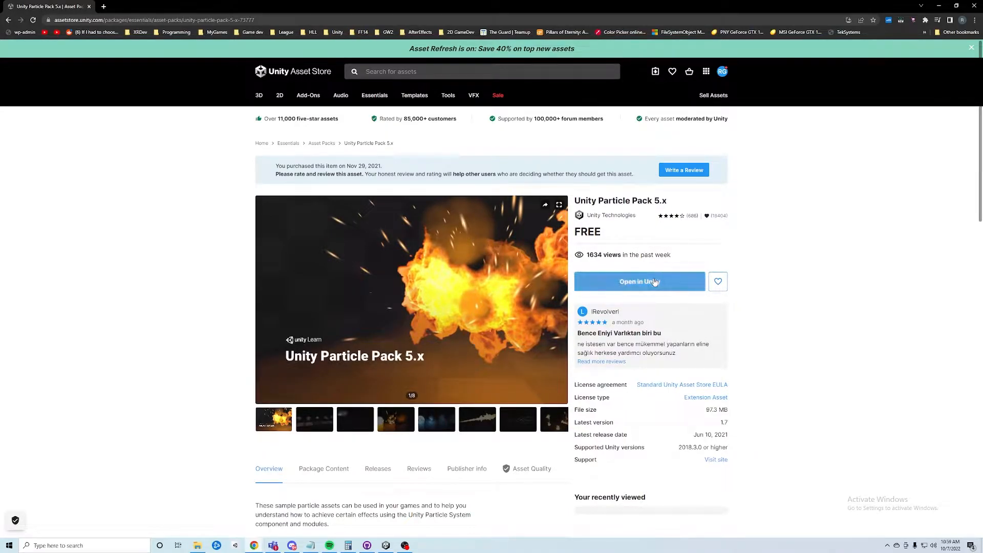
left_click(533, 85)
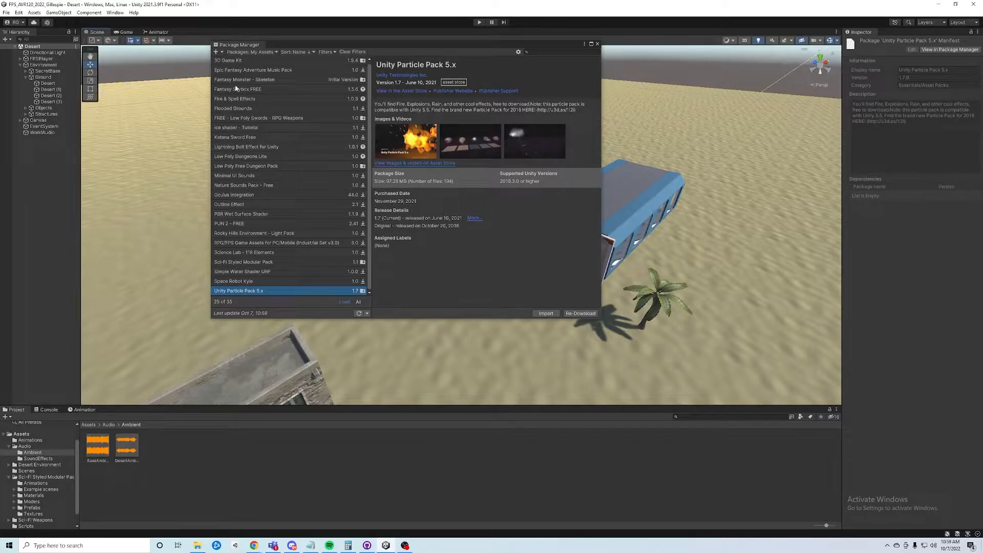
- Import all files of Unity Particle Pack 5.x from My Assets into the project and close the Package Manager
left_click(266, 52)
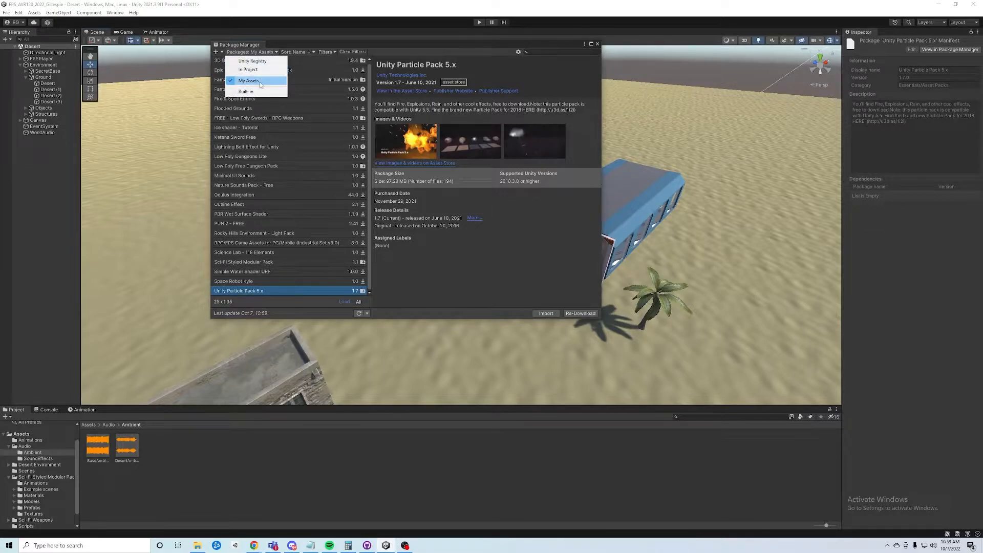
left_click(266, 53)
left_click(321, 45)
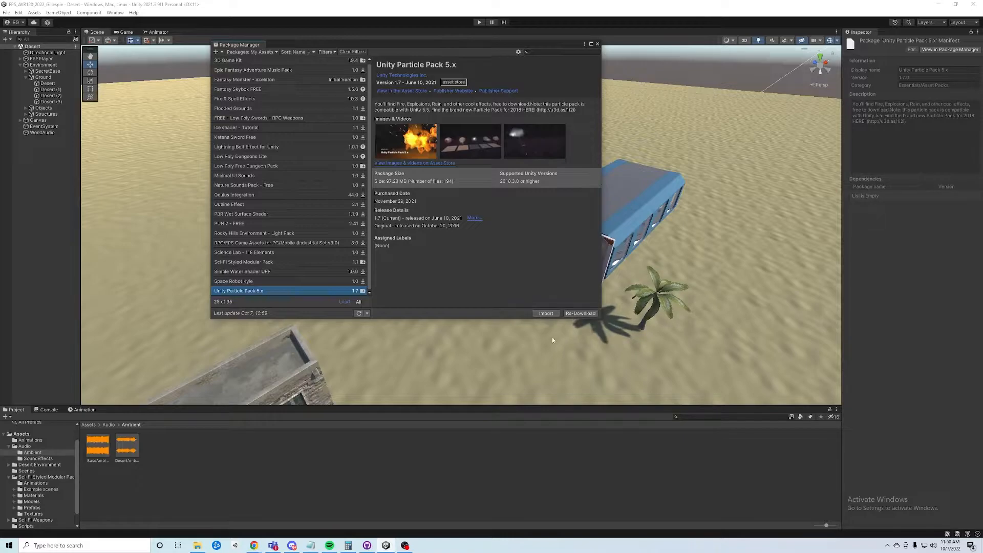
left_click(544, 314)
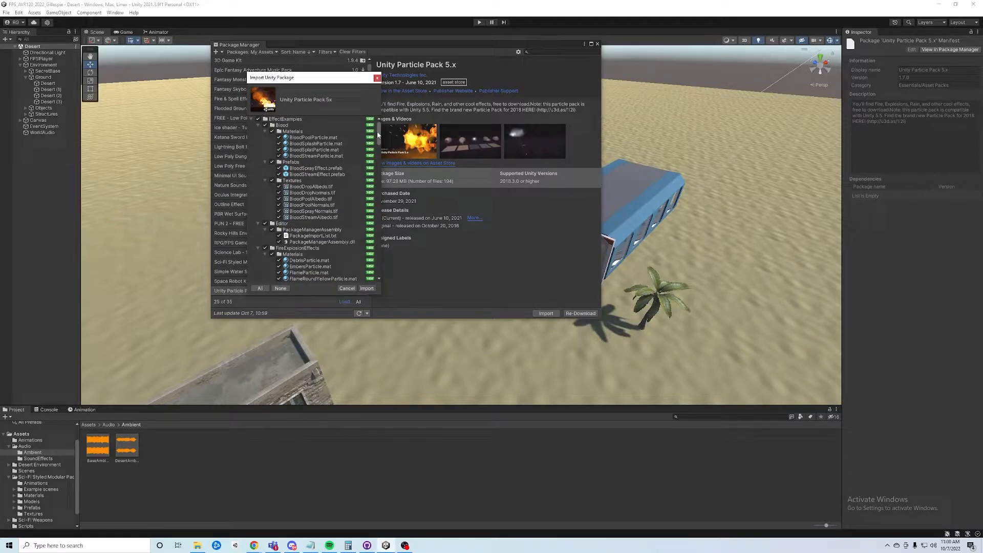
left_click(366, 288)
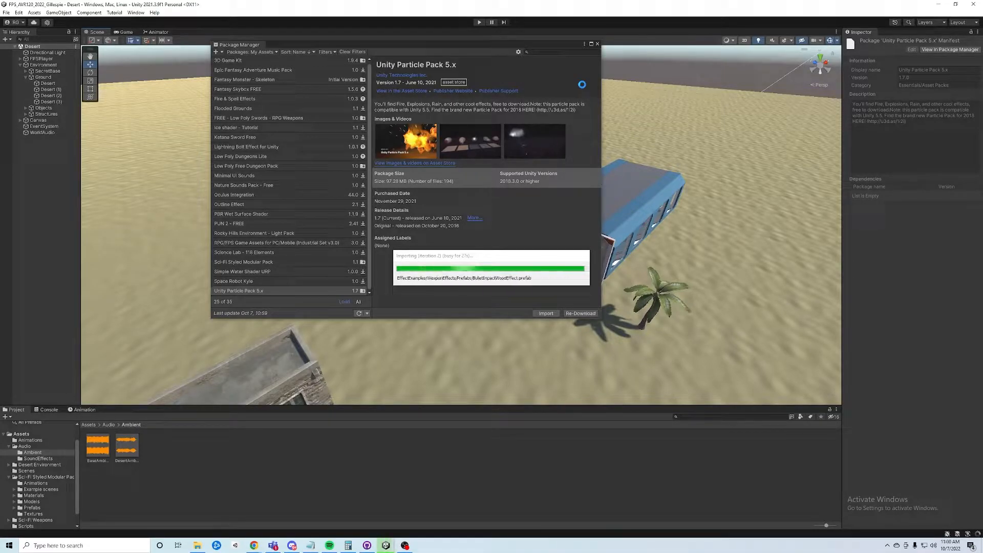
left_click(597, 44)
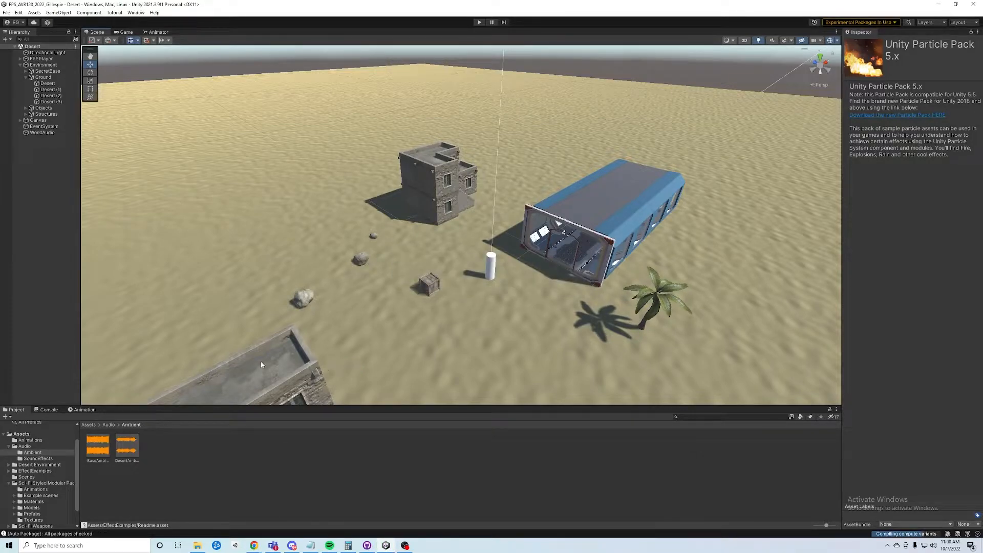
- Collapse the expanded project subfolders and open the EffectExamples folder under Assets
left_click(10, 434)
left_click(8, 447)
left_click(9, 471)
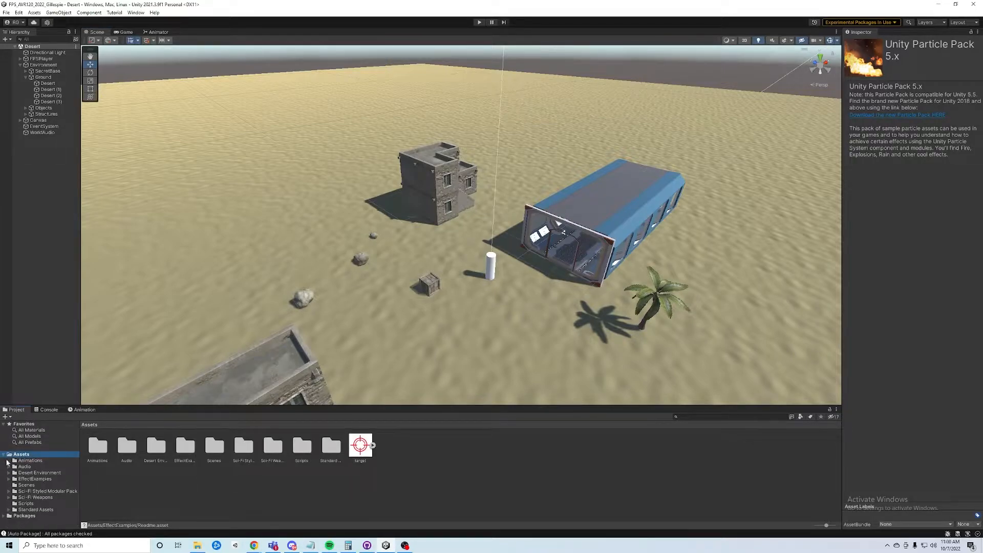
left_click(32, 479)
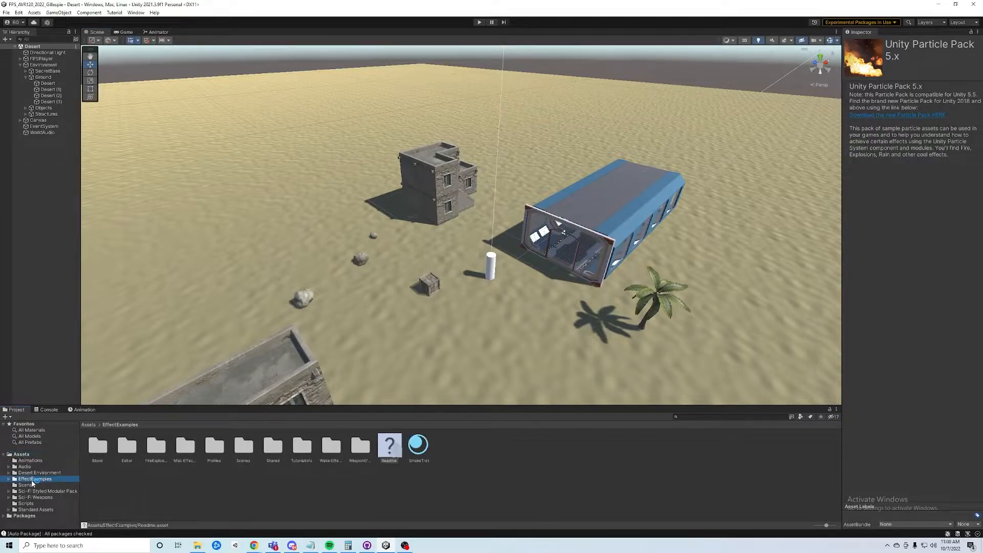
- Show the console messages and open the source of the PostProcessManager.cs error about IsGameObjectInScene
left_click(49, 409)
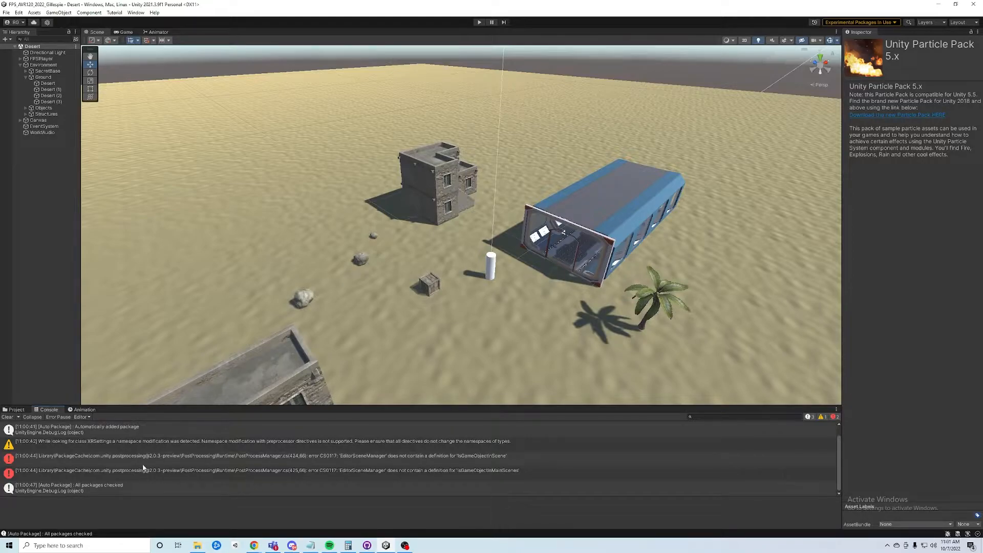
double_click(180, 458)
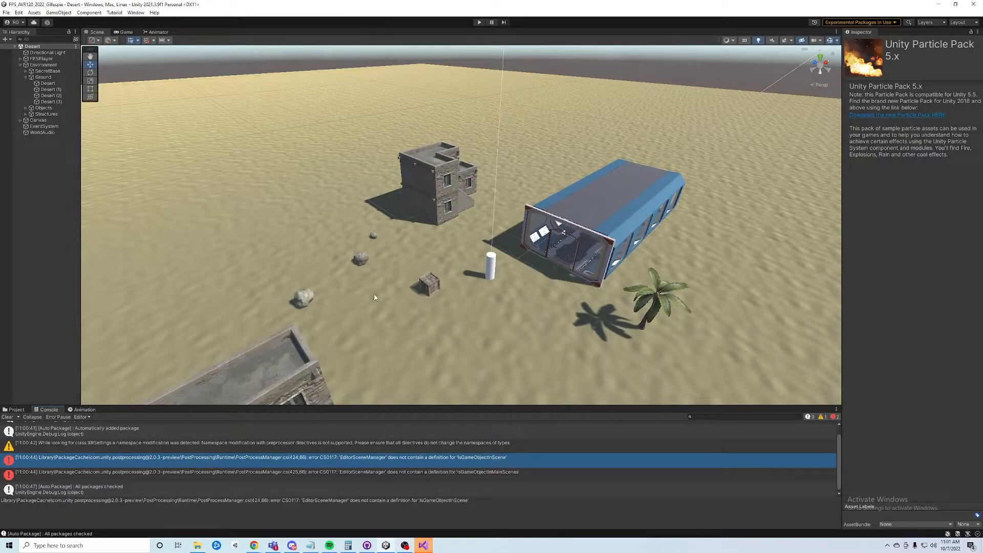
- Open the Package Manager and list the packages of the Unity Registry
left_click(136, 12)
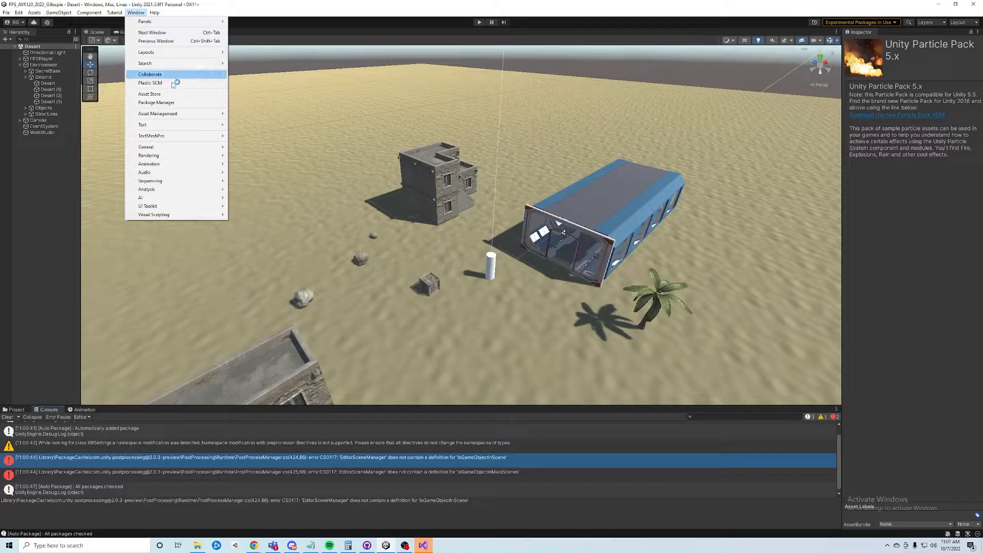
left_click(172, 104)
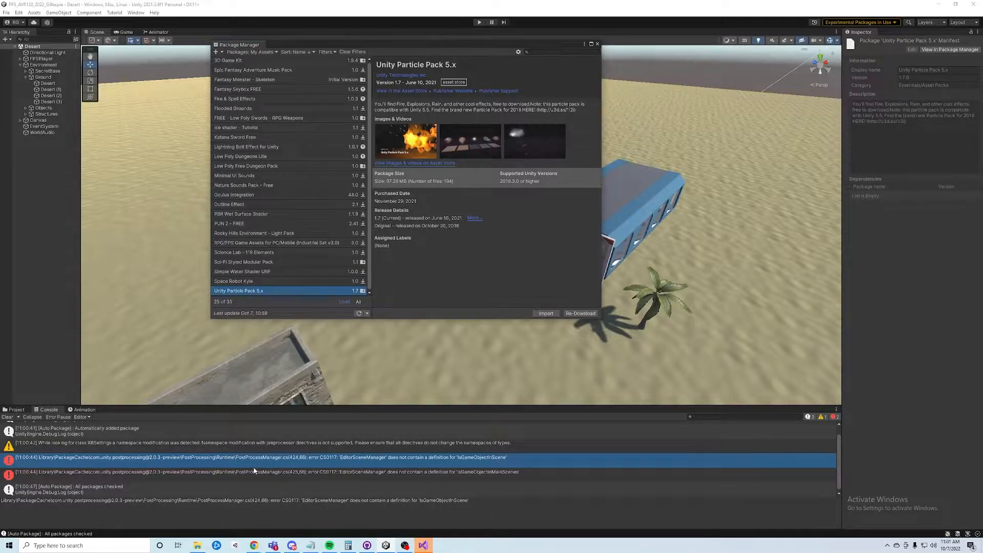
left_click(274, 52)
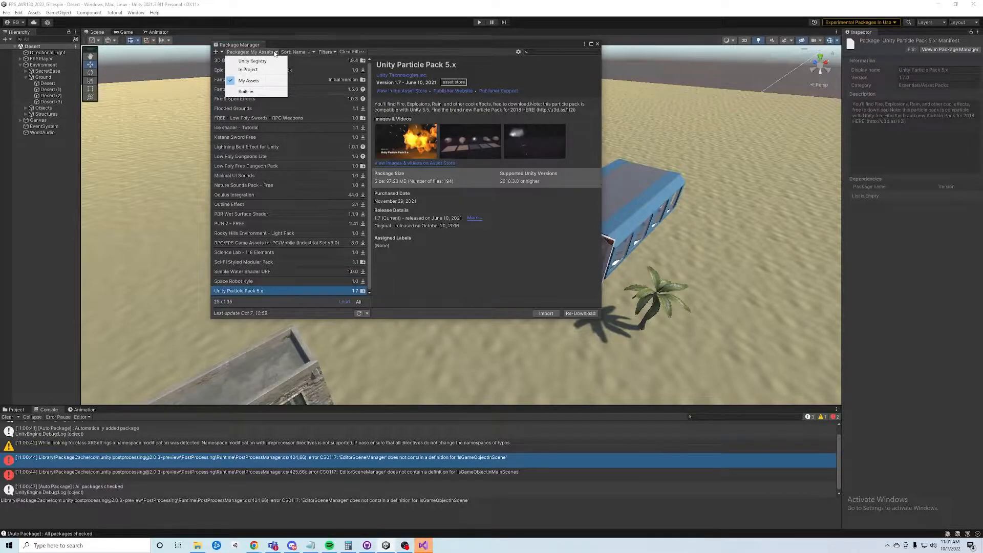
left_click(268, 61)
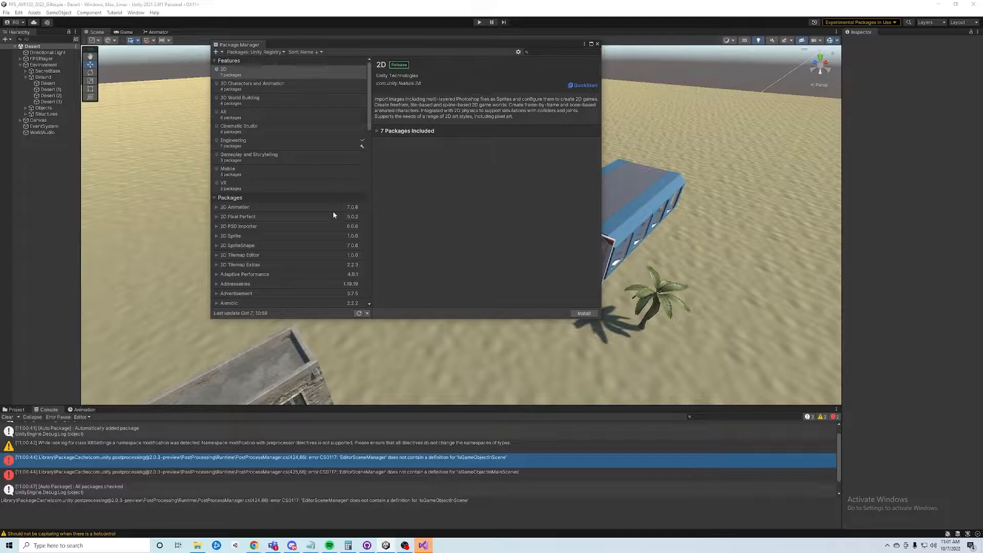
- Update the Postprocessing package to the recommended version 3.2.2 and close the Package Manager
scroll(332, 210, "down", 10)
scroll(331, 213, "down", 10)
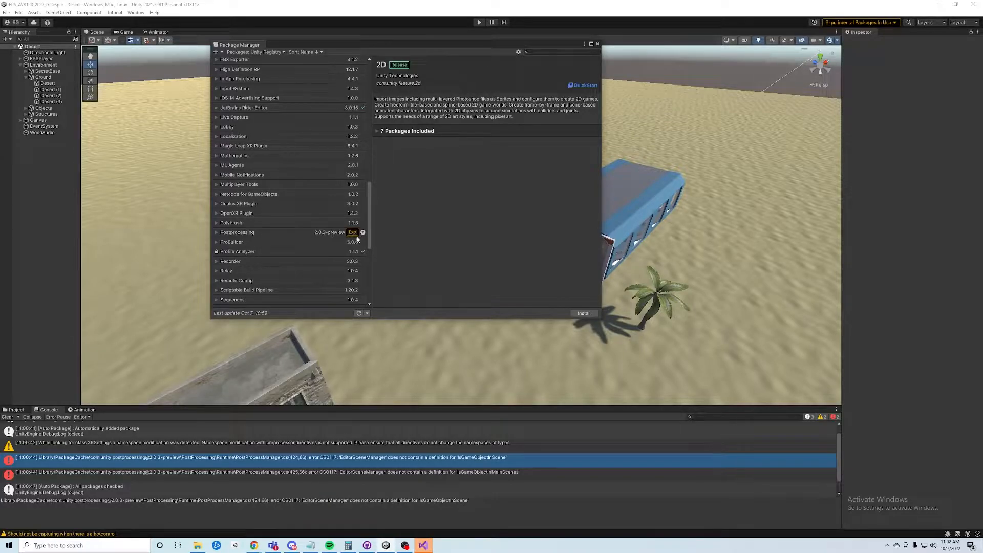
left_click(271, 51)
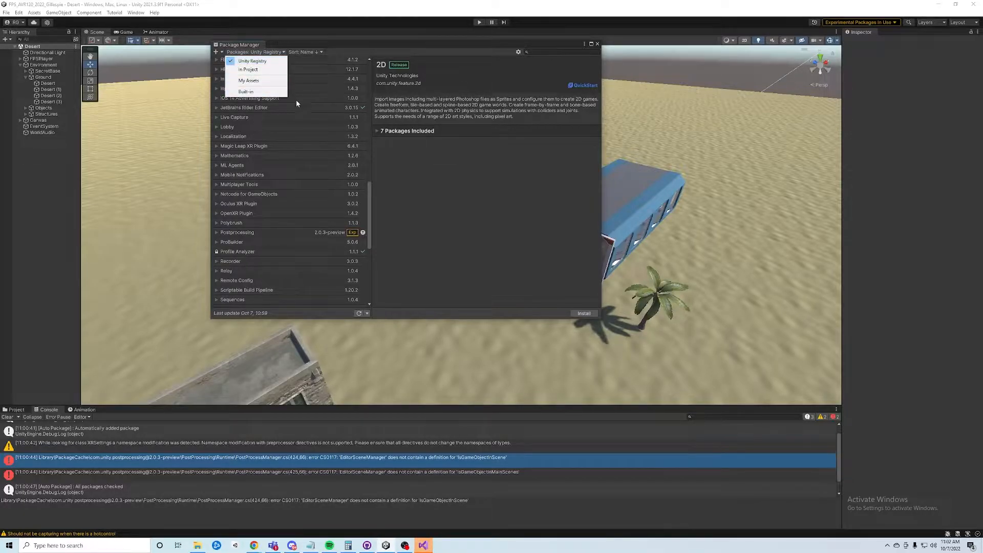
left_click(367, 216)
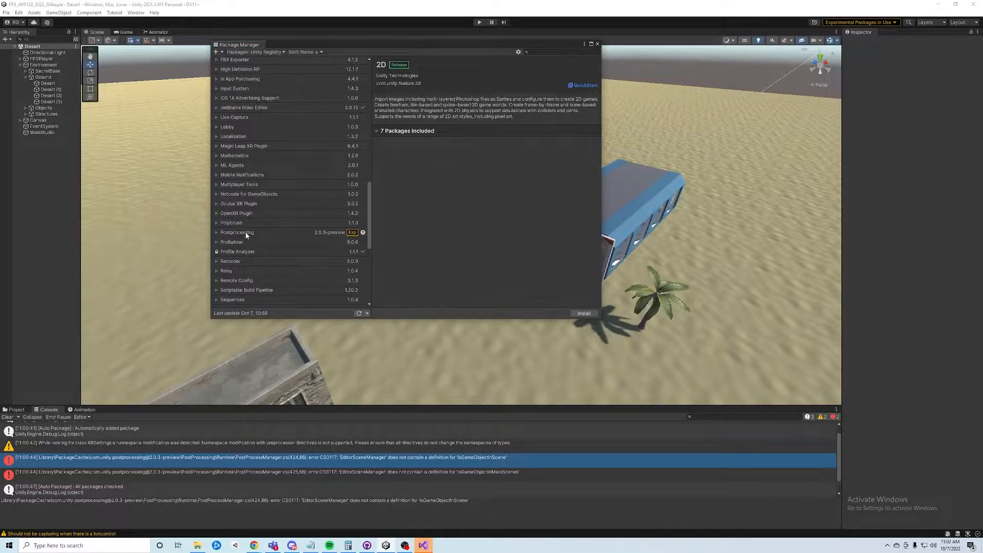
left_click(216, 232)
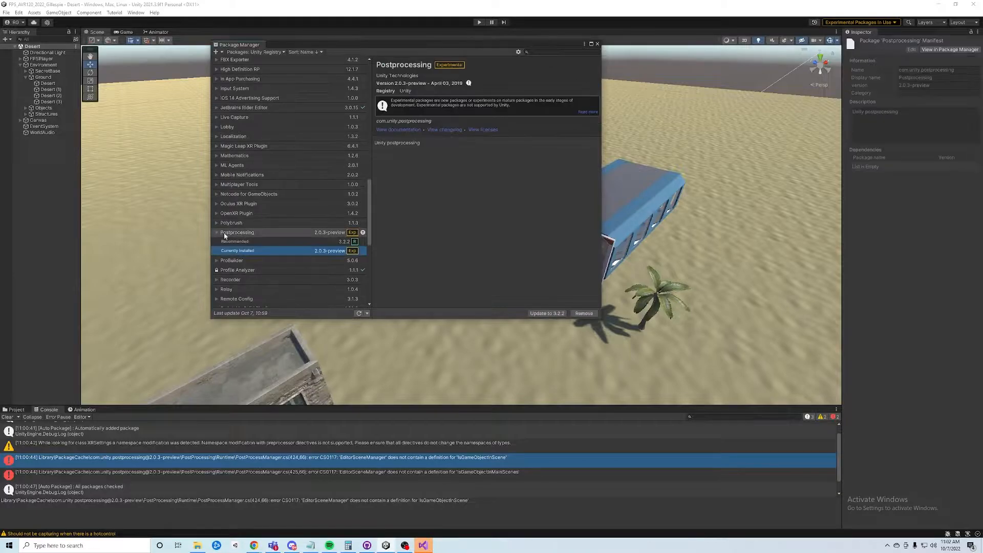
left_click(259, 242)
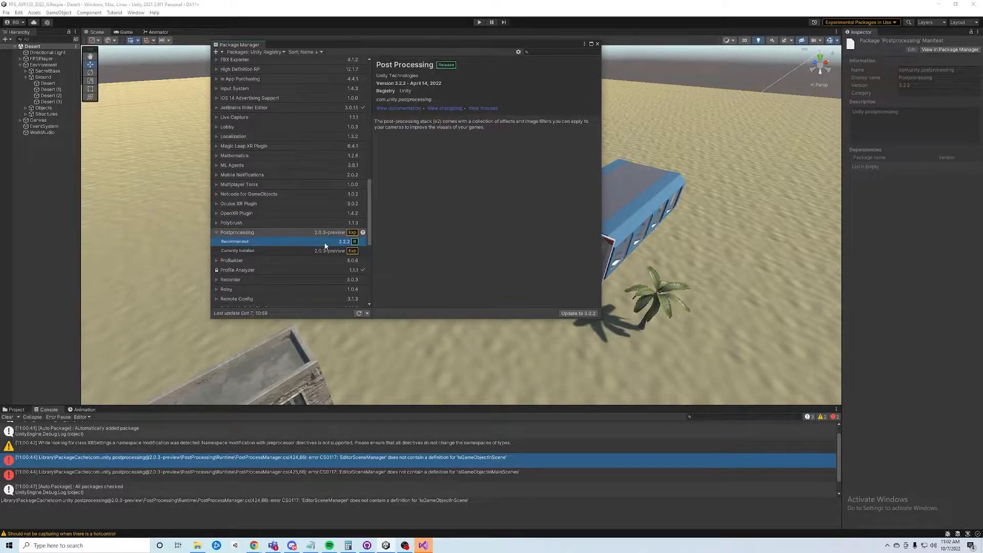
left_click(580, 314)
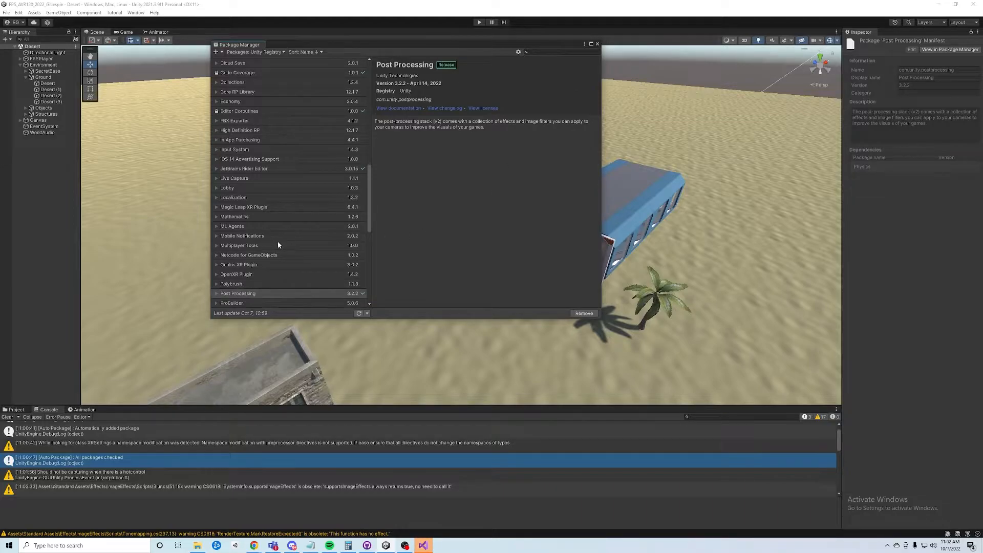
scroll(282, 242, "up", 5)
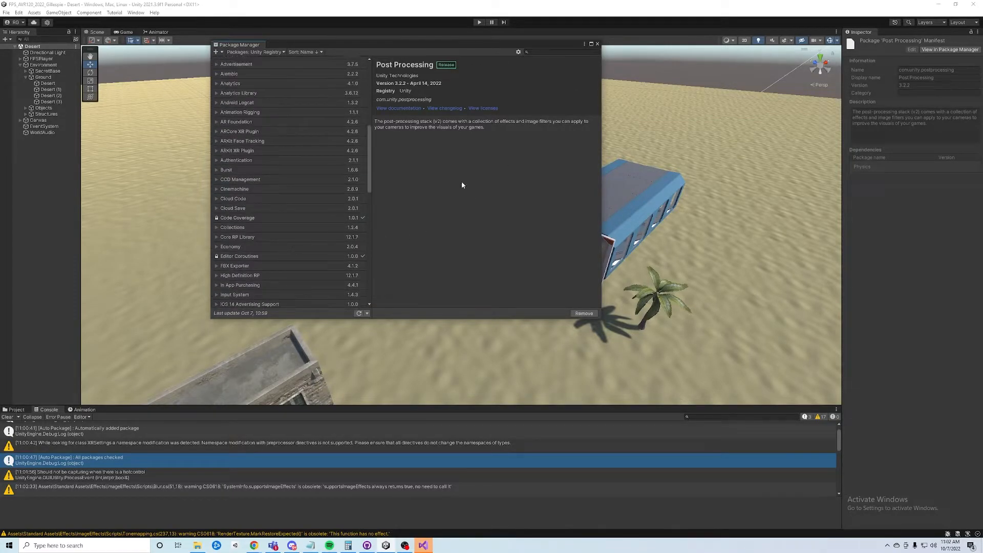
left_click(597, 44)
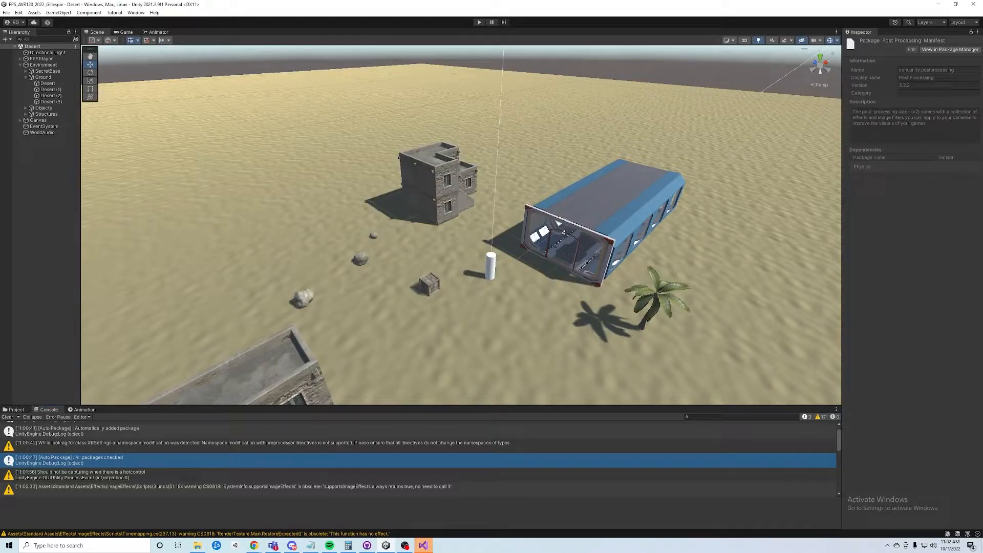
key("alt+Tab")
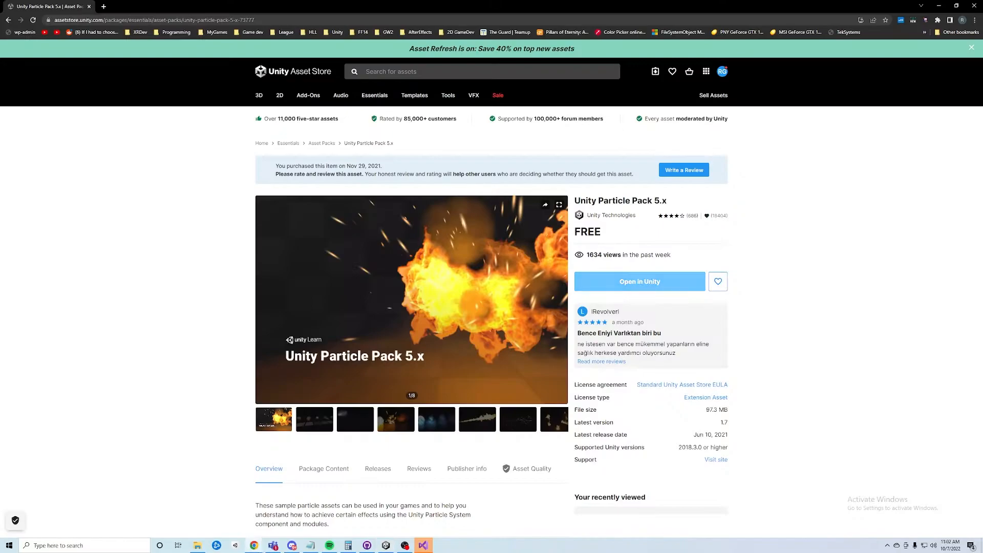
key("alt+Tab")
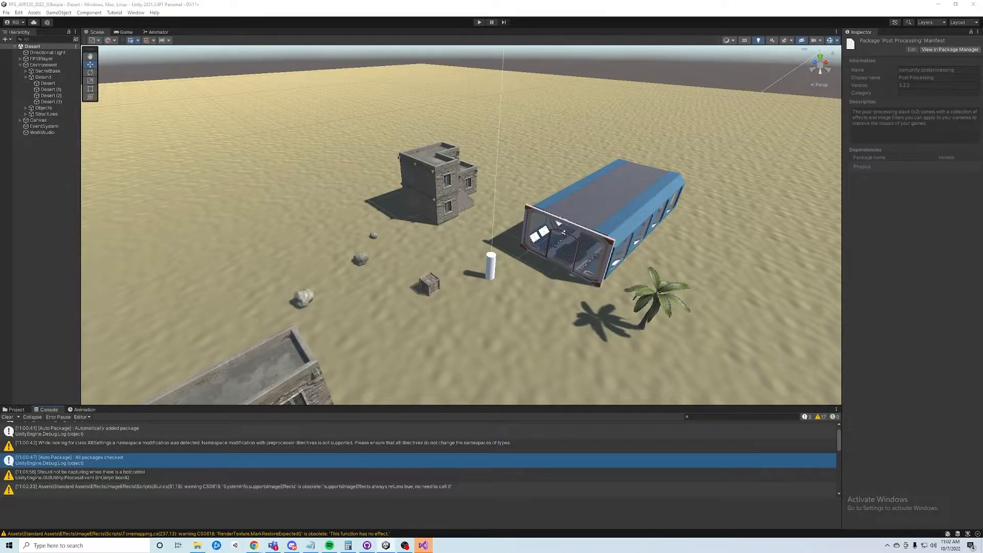
key("super+d")
key("super+d")
scroll(490, 240, "up", 2)
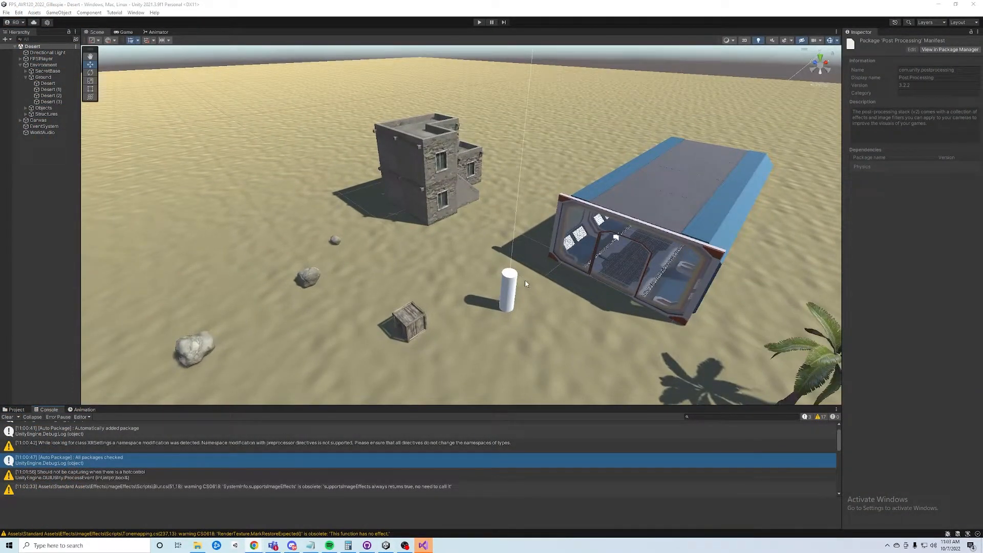
scroll(549, 263, "down", 3)
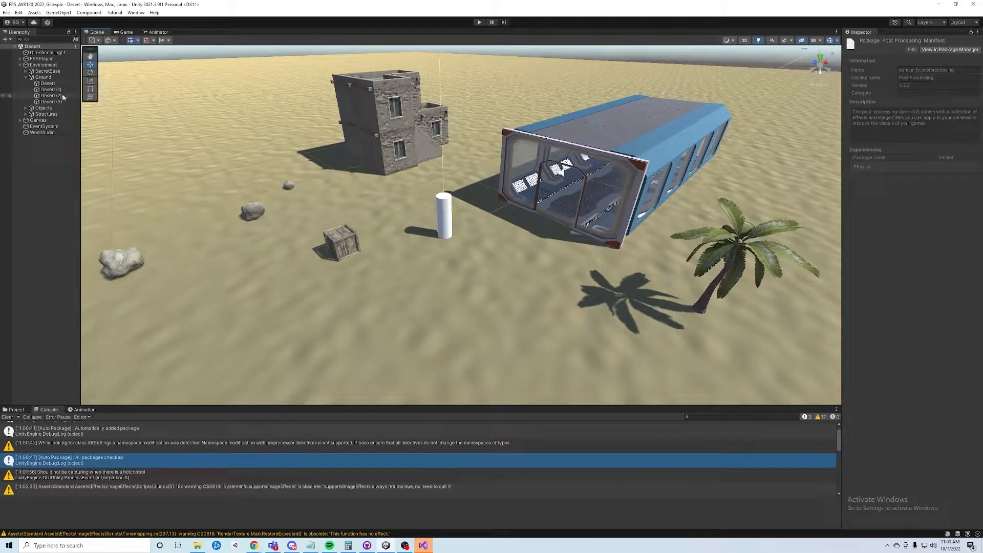
- Collapse the Environment group, expand FPSPlayer down through Main Camera and WeaponHolder, and select the Rifle_06 weapon
left_click(26, 77)
left_click(20, 65)
left_click(35, 60)
left_click(20, 59)
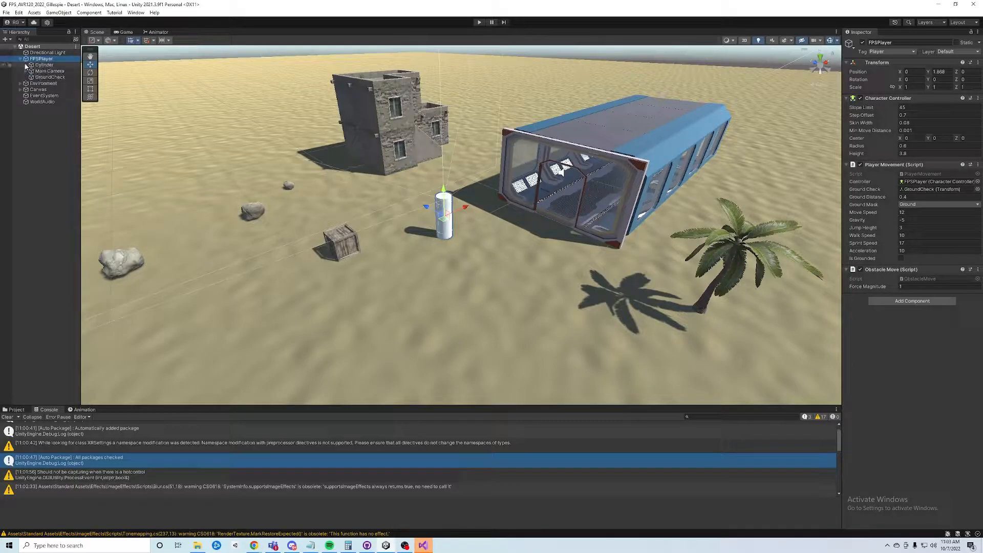
left_click(26, 71)
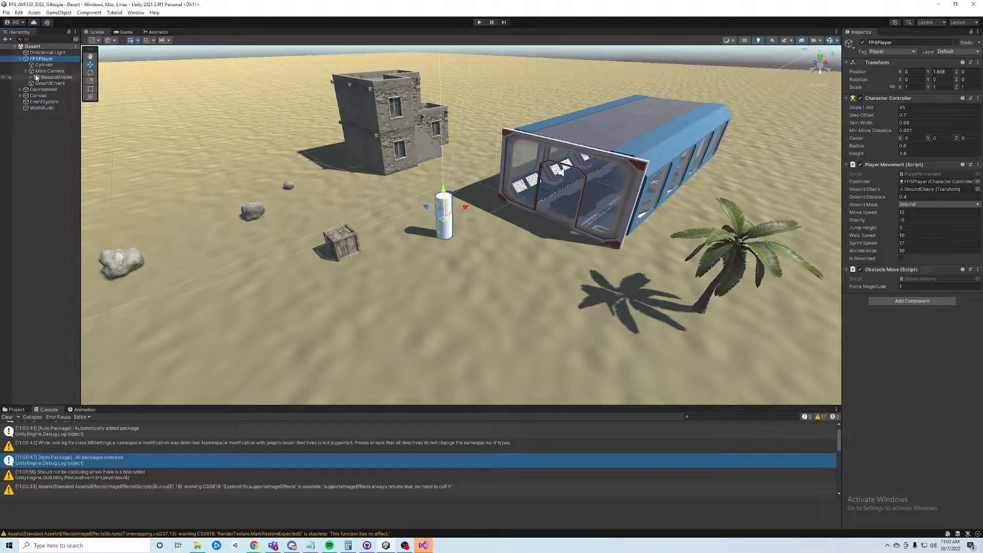
left_click(31, 78)
left_click(31, 77)
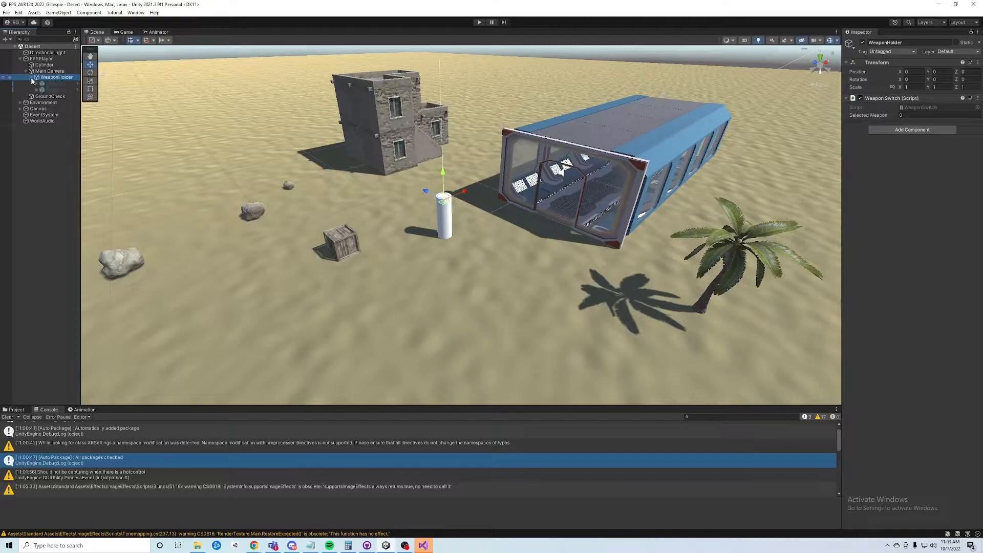
left_click(54, 89)
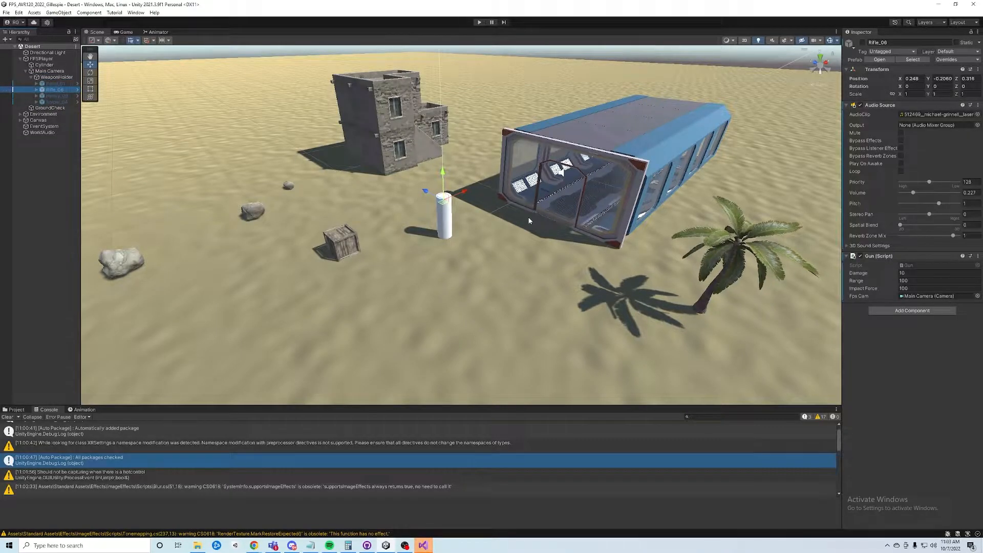
scroll(464, 141, "up", 4)
left_click_drag(464, 141, 339, 180, "alt")
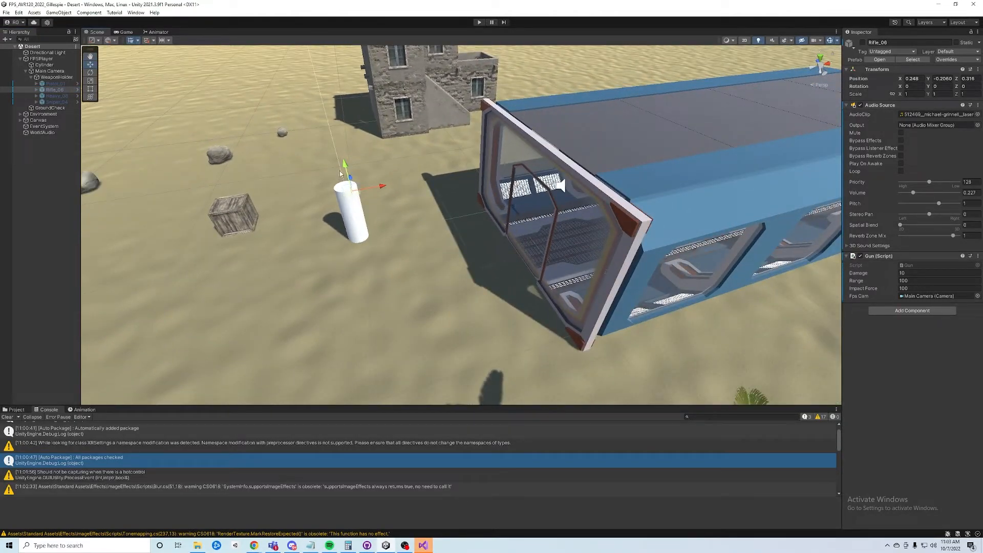
left_click(36, 90)
left_click(36, 91)
right_click(47, 89)
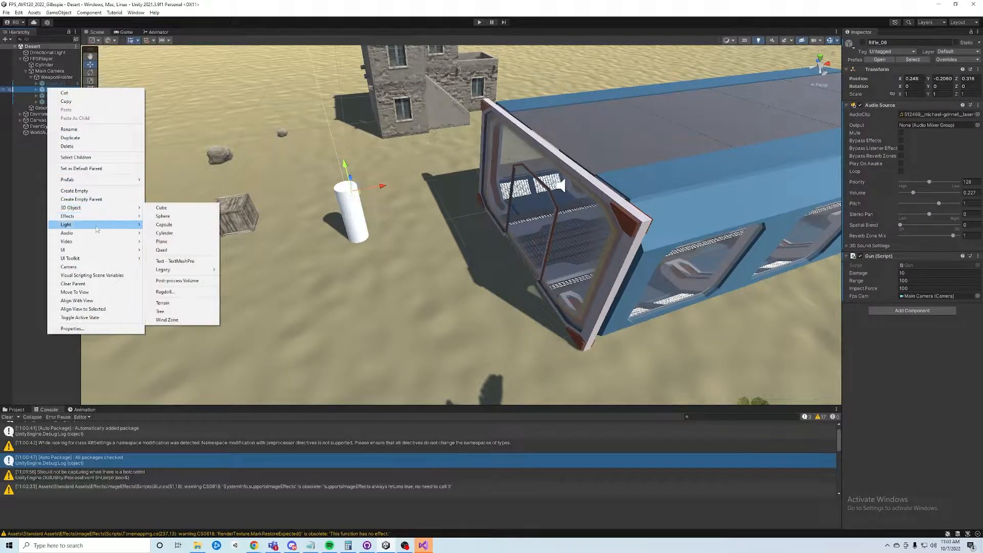
mouse_move(95, 252)
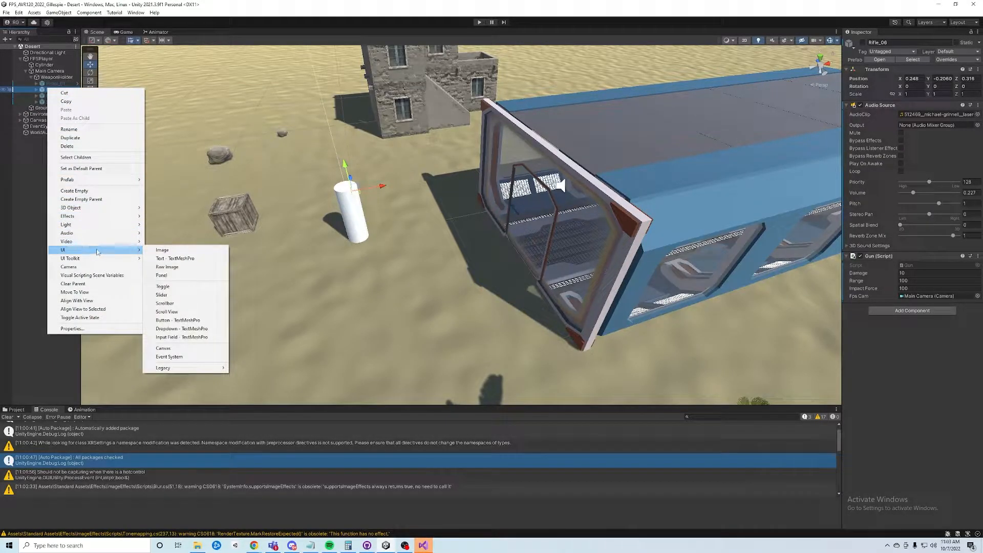
mouse_move(111, 229)
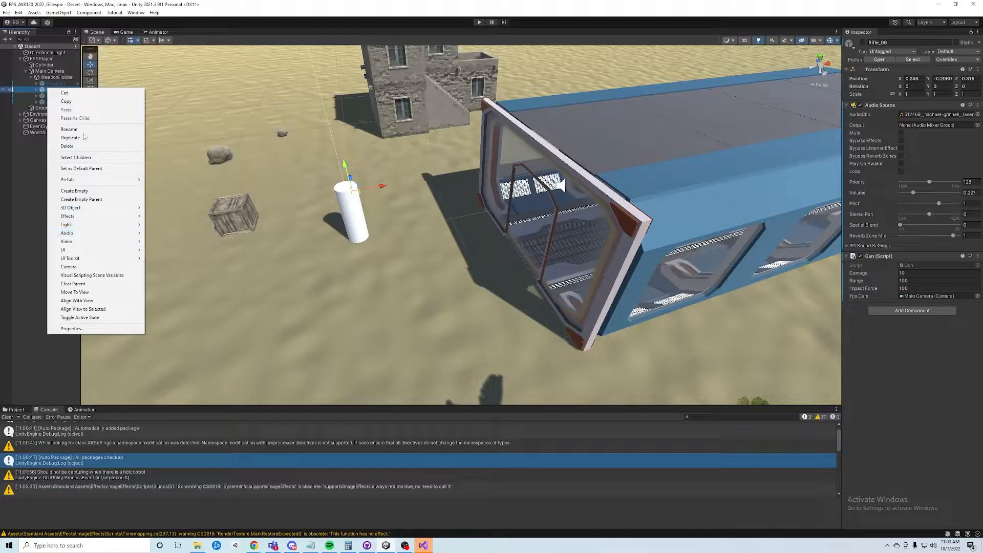
left_click(77, 3)
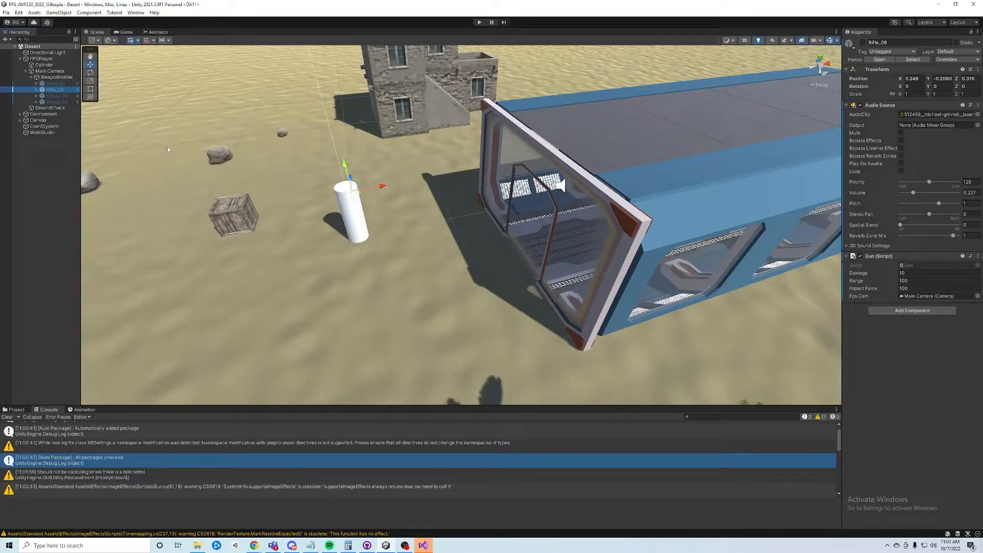
right_click(58, 90)
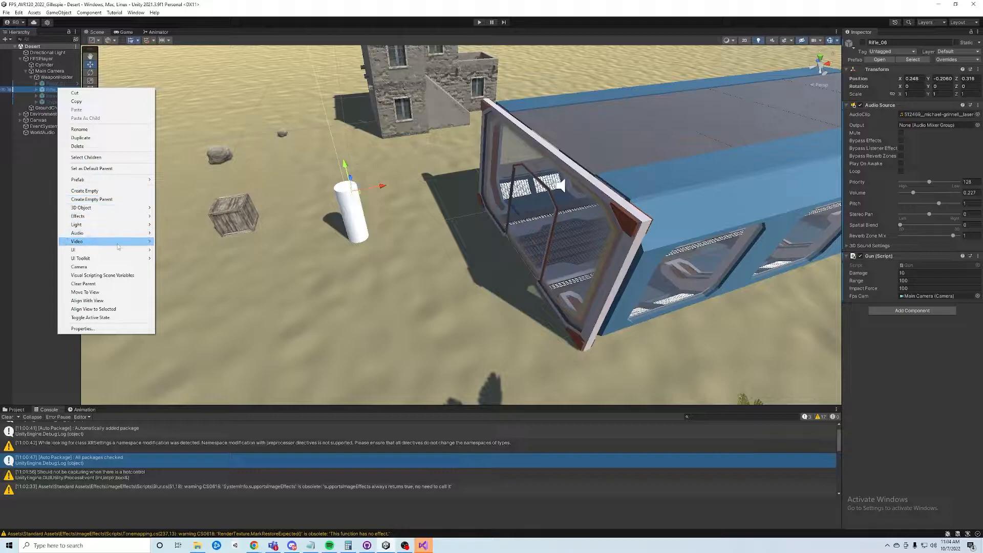
mouse_move(110, 230)
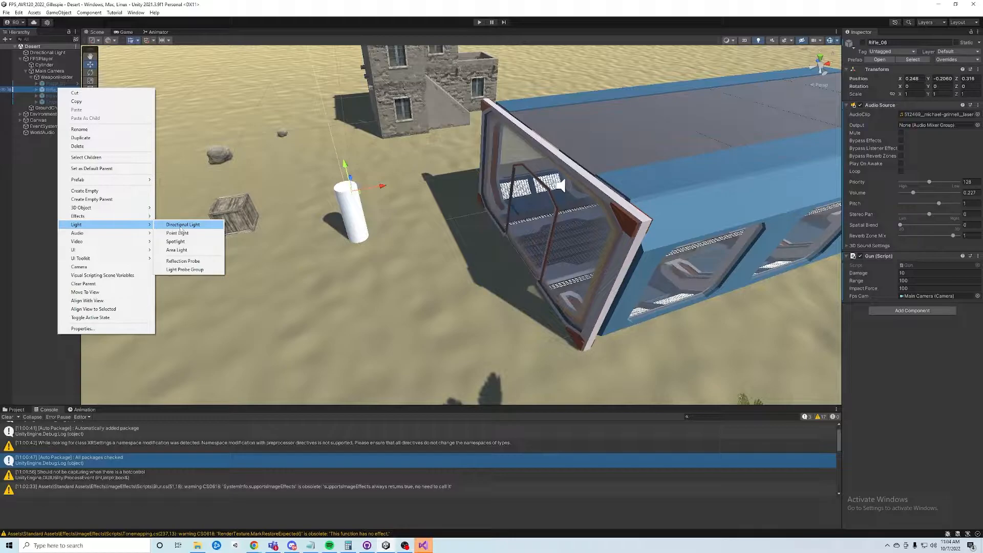
- Examine the Directional Light's settings and how it lights and shadows the desert scene from several viewpoints
double_click(65, 54)
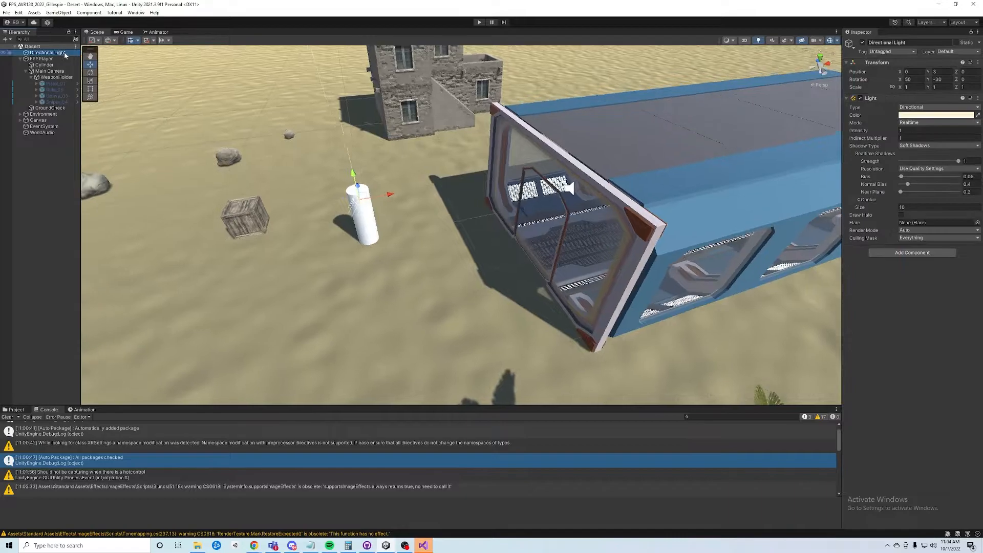
double_click(65, 55)
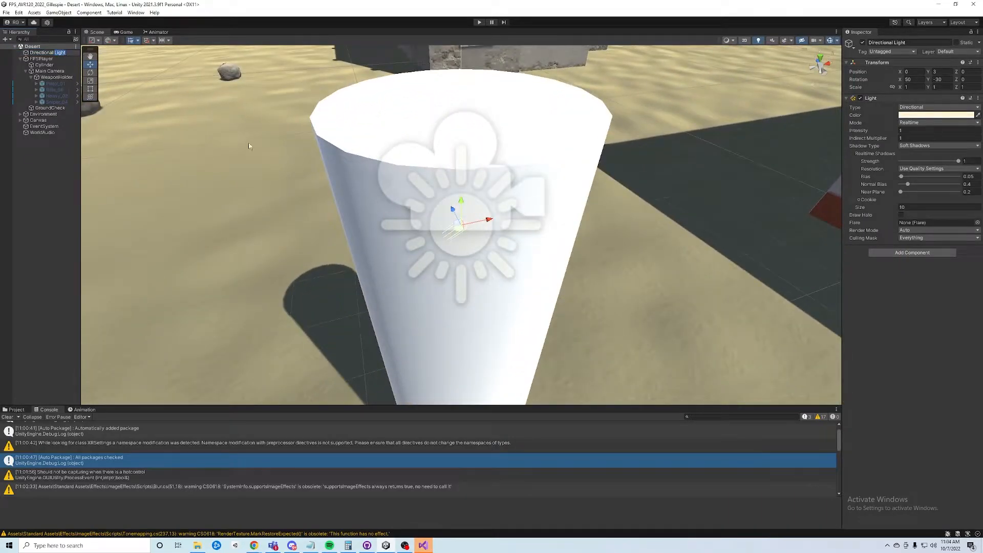
scroll(273, 152, "down", 8)
mouse_move(273, 152)
left_mouse_down("alt")
mouse_move(447, 155)
mouse_move(459, 176)
mouse_move(266, 156)
left_mouse_up("alt")
scroll(447, 156, "down", 12)
scroll(473, 139, "up", 5)
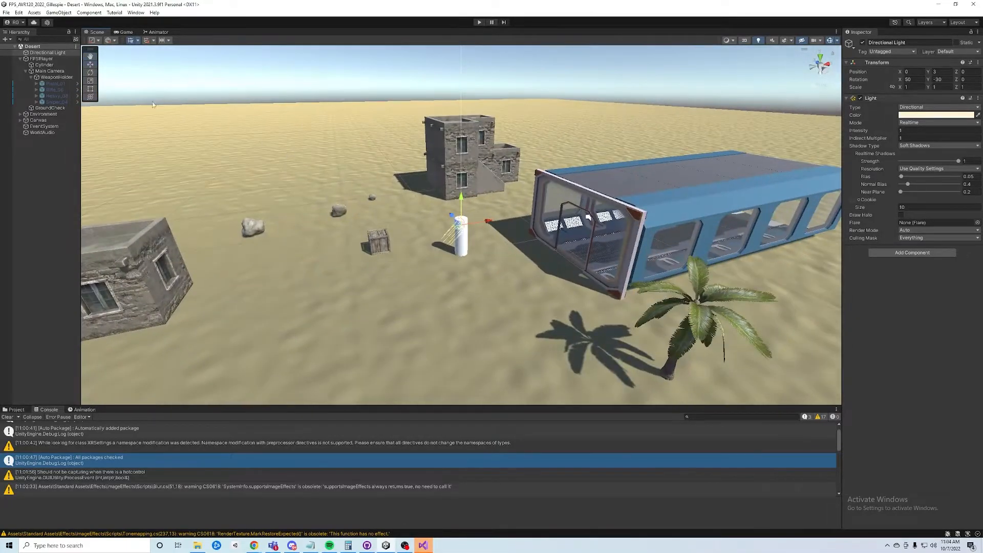
left_click_drag(344, 176, 405, 184, "alt")
scroll(476, 184, "down", 5)
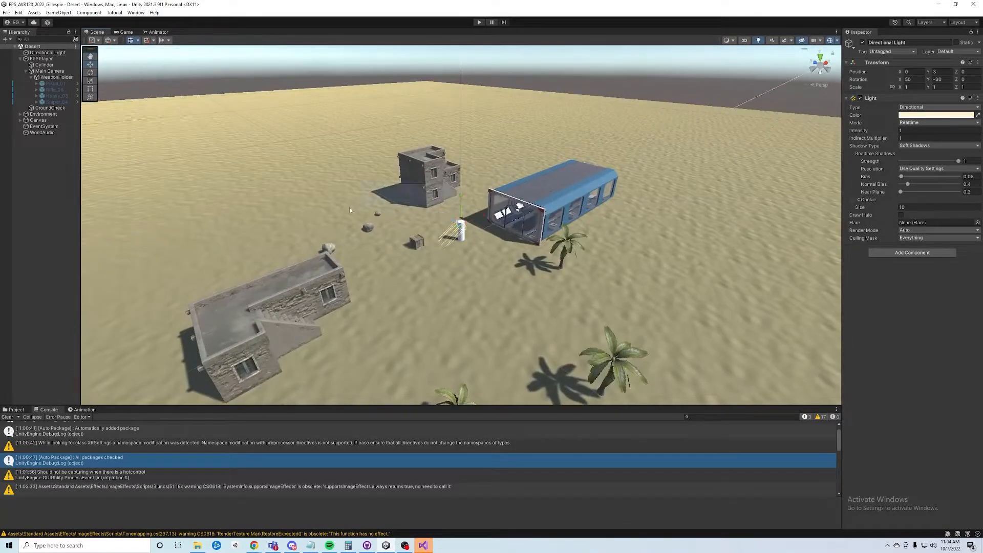
left_click(392, 194)
left_click(460, 168)
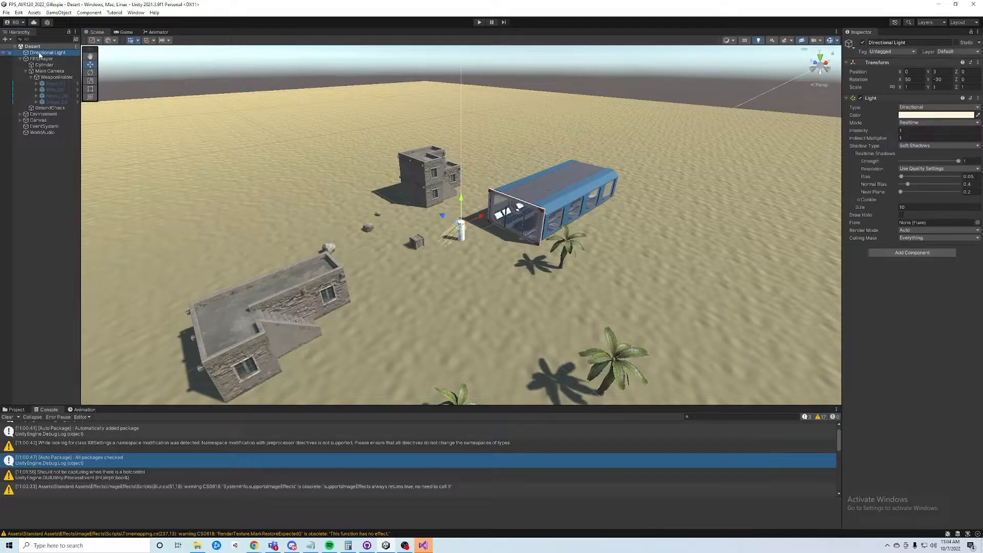
left_click_drag(460, 168, 410, 196, "alt")
scroll(296, 179, "up", 5)
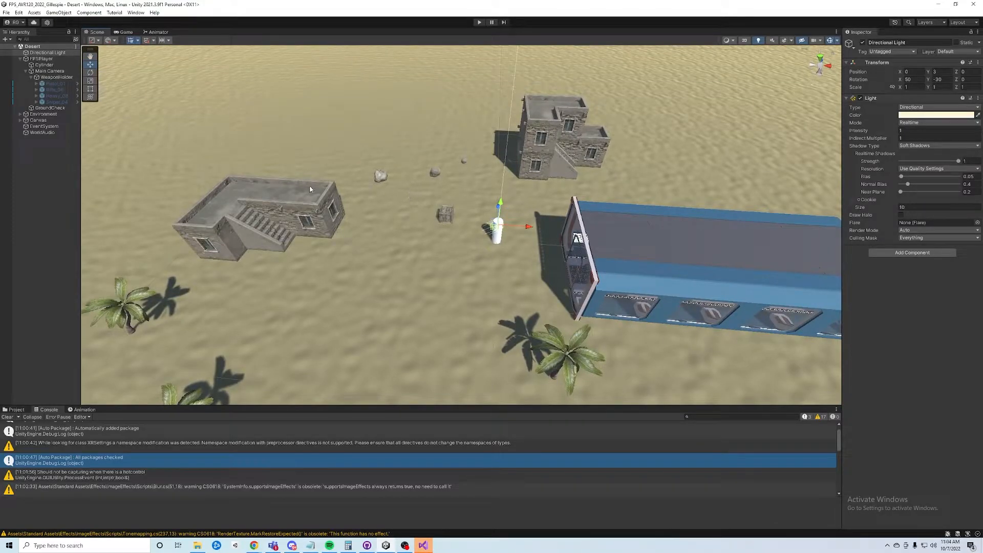
- Add a Point Light as a child of Rifle_06 under WeaponHolder and frame it in the scene
left_click(53, 90)
right_click(57, 91)
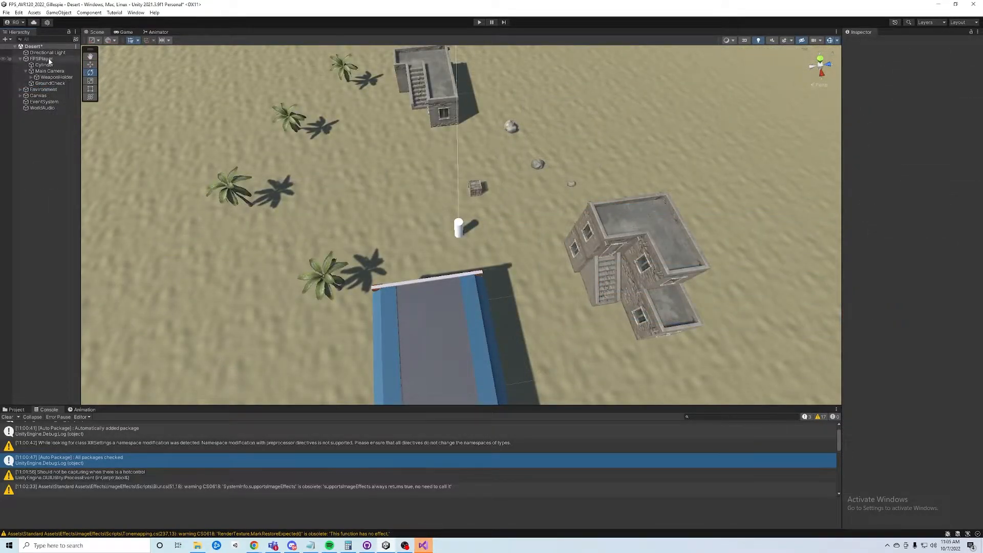
left_click(29, 77)
left_click(32, 78)
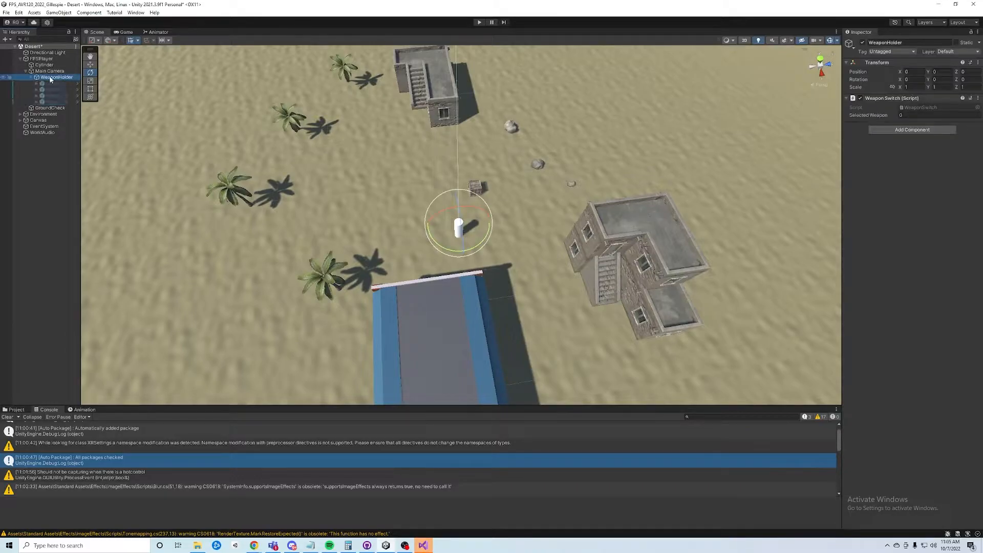
right_click(53, 92)
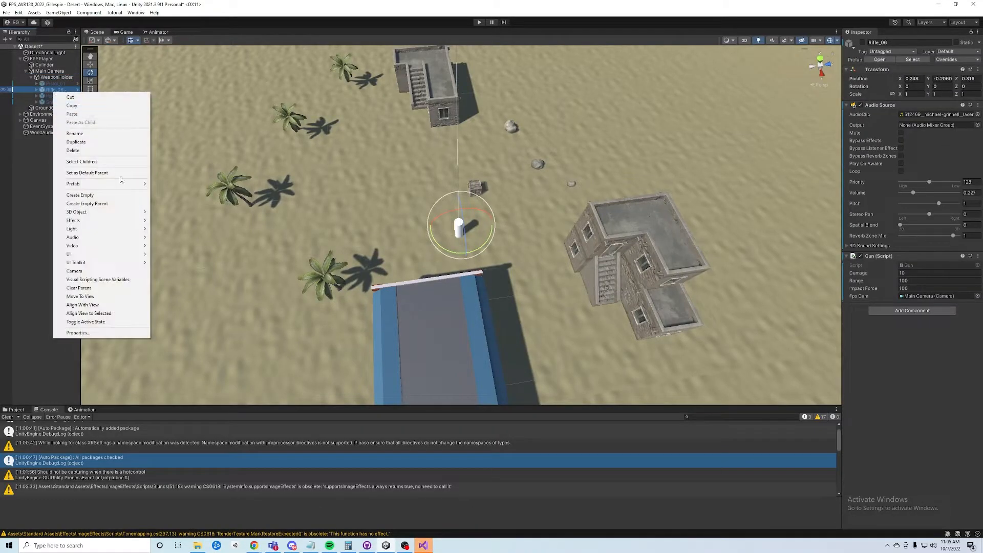
mouse_move(114, 224)
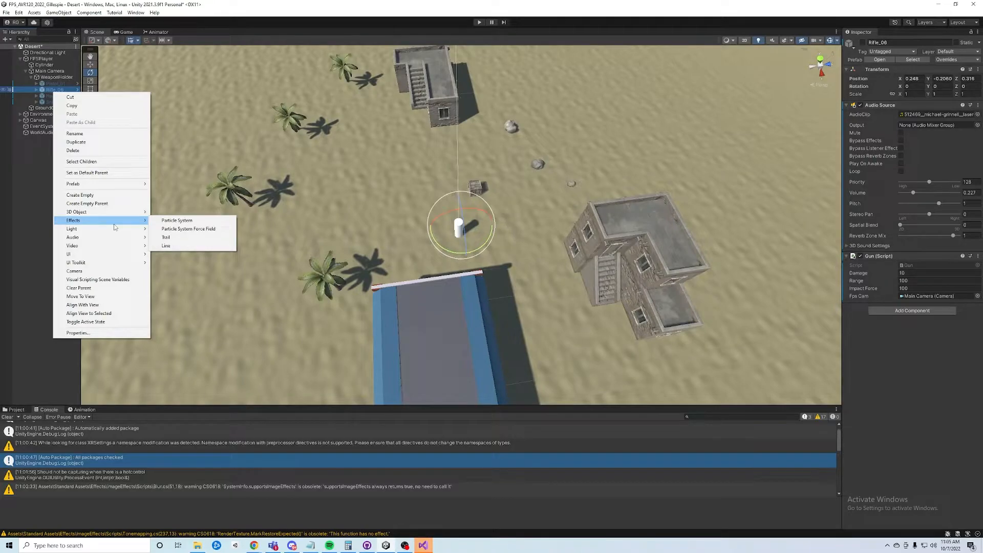
mouse_move(86, 235)
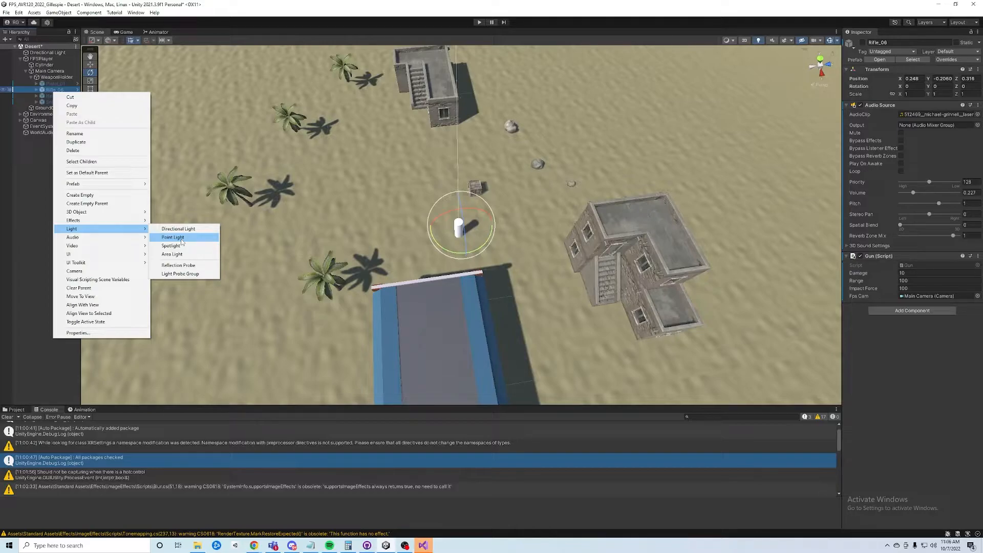
left_click(181, 238)
left_click(49, 145)
double_click(49, 146)
left_click_drag(452, 229, 350, 190, "alt")
left_click_drag(449, 181, 543, 194, "alt")
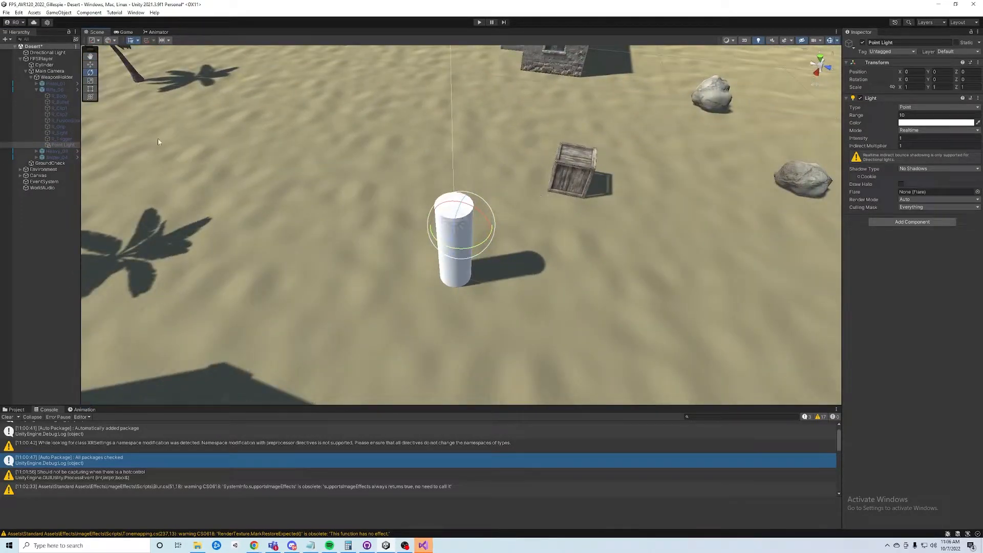
- Activate the Rifle_06 object so that the weapon and its light show in the scene
left_click(51, 90)
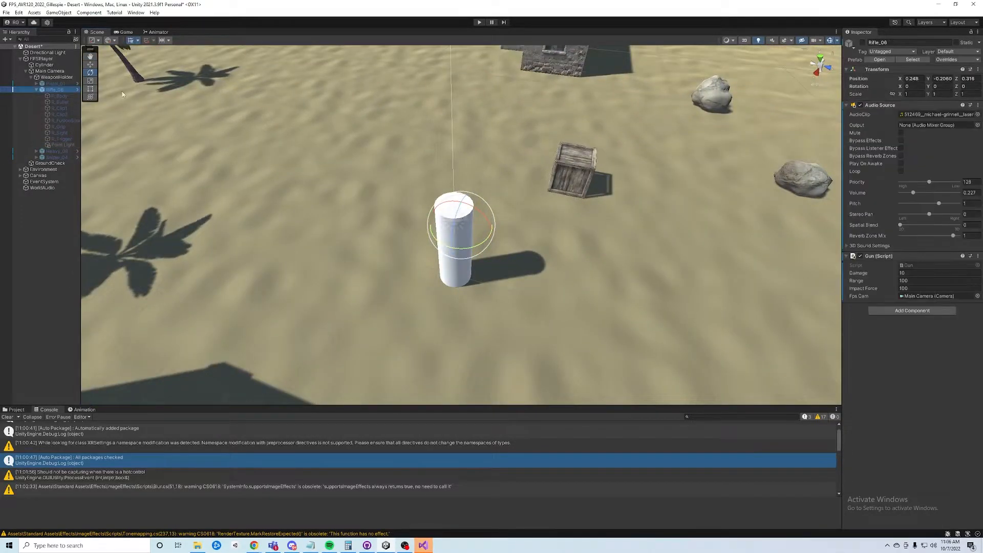
left_click(863, 43)
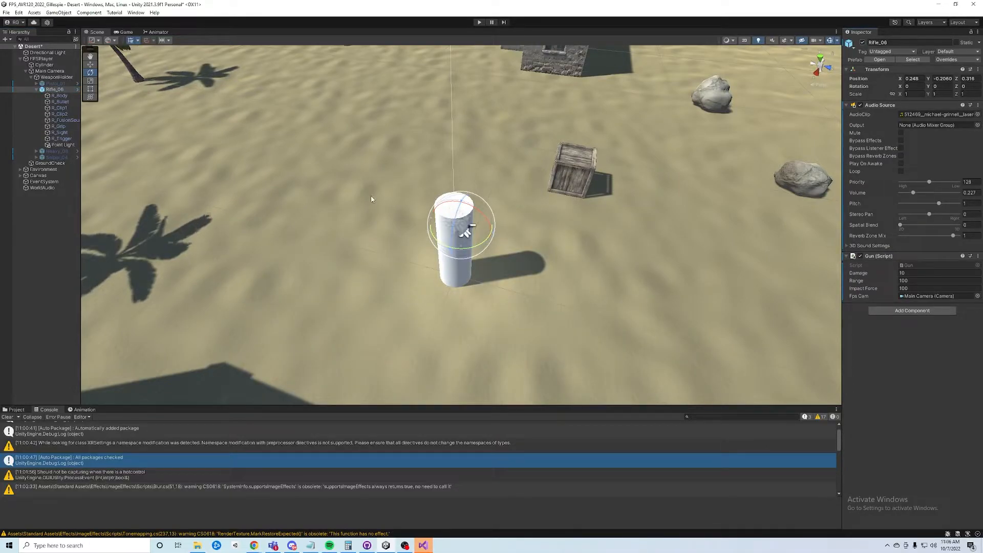
scroll(518, 221, "up", 10)
left_click_drag(519, 217, 555, 201, "alt")
- Move the Point Light forward along the rifle's barrel direction to a Z position of about 0.55
left_click(61, 145)
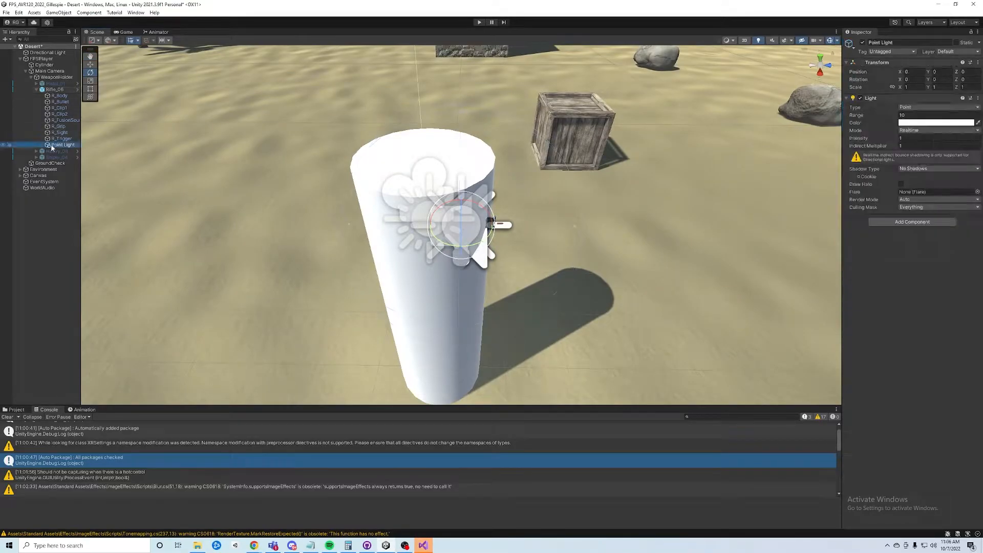
left_click_drag(492, 230, 553, 235)
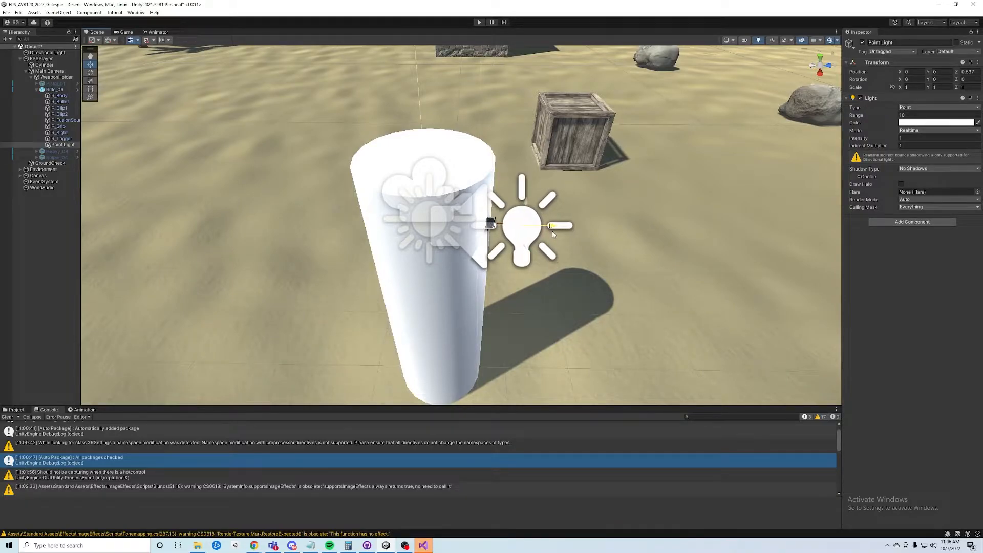
left_click_drag(606, 190, 556, 234, "alt")
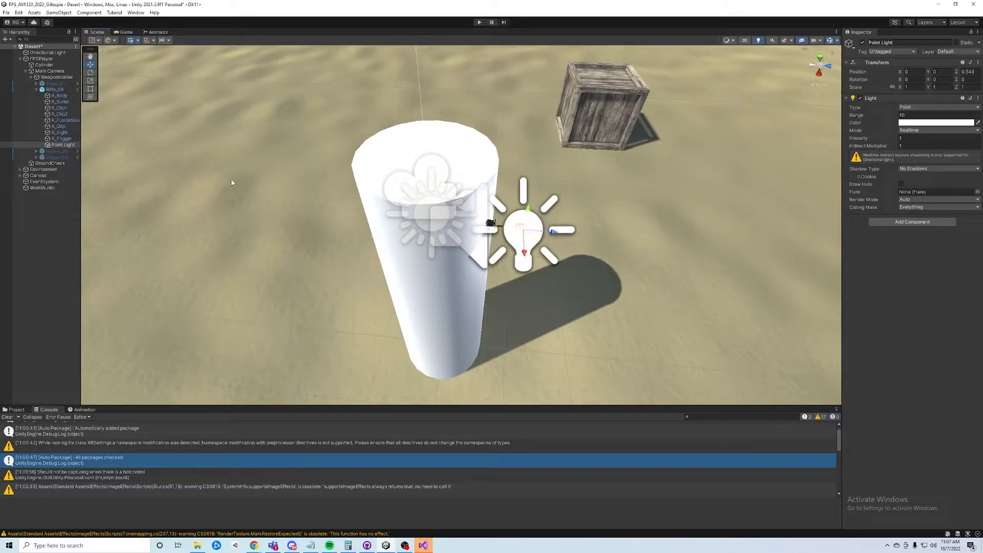
- Try to wrap the Point Light in an empty parent object under Rifle_06, and undo it
right_click(51, 147)
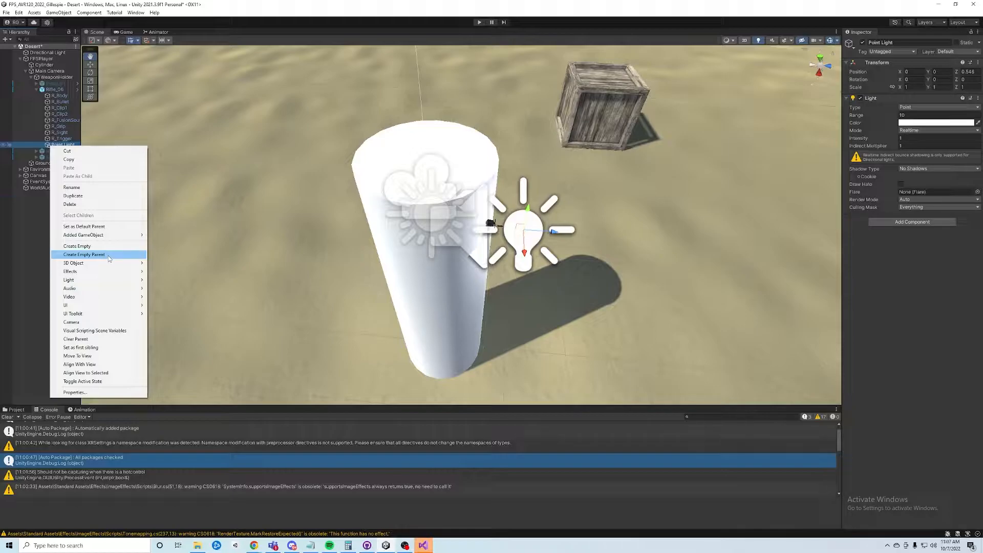
left_click(48, 146)
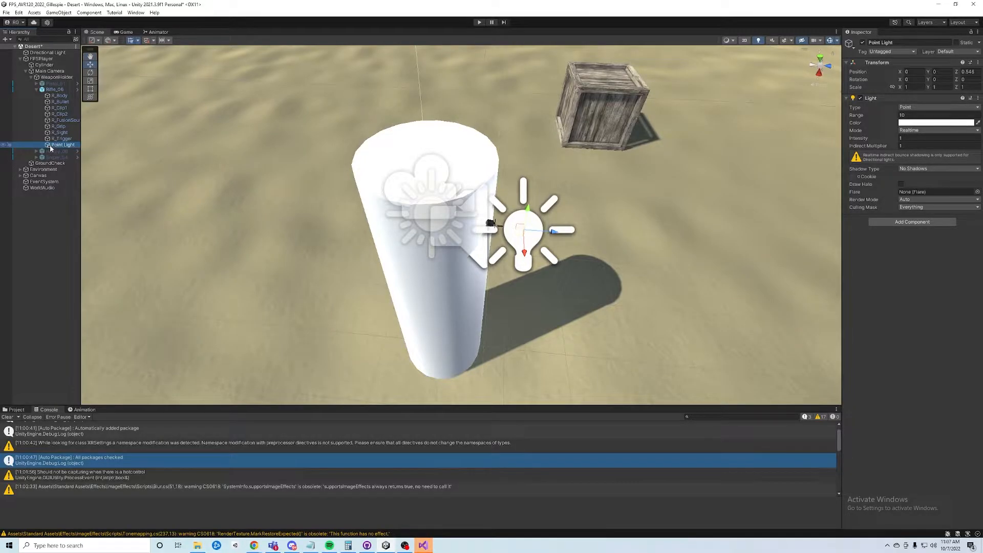
right_click(51, 148)
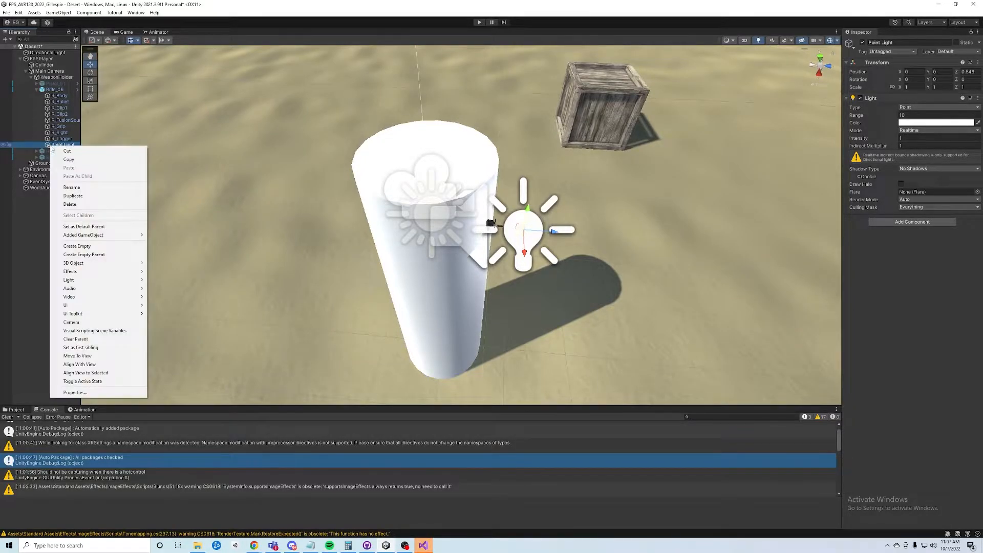
left_click(106, 255)
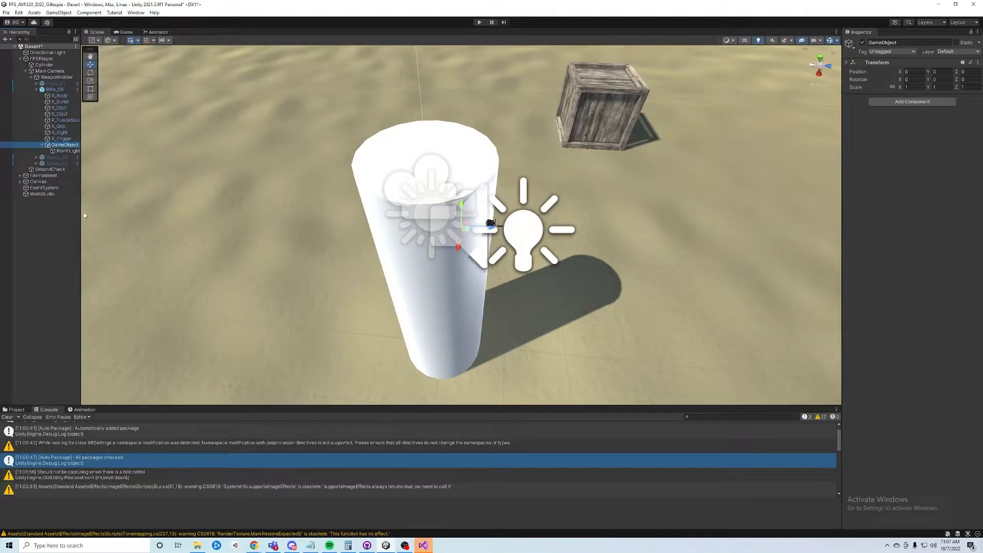
left_click(44, 147)
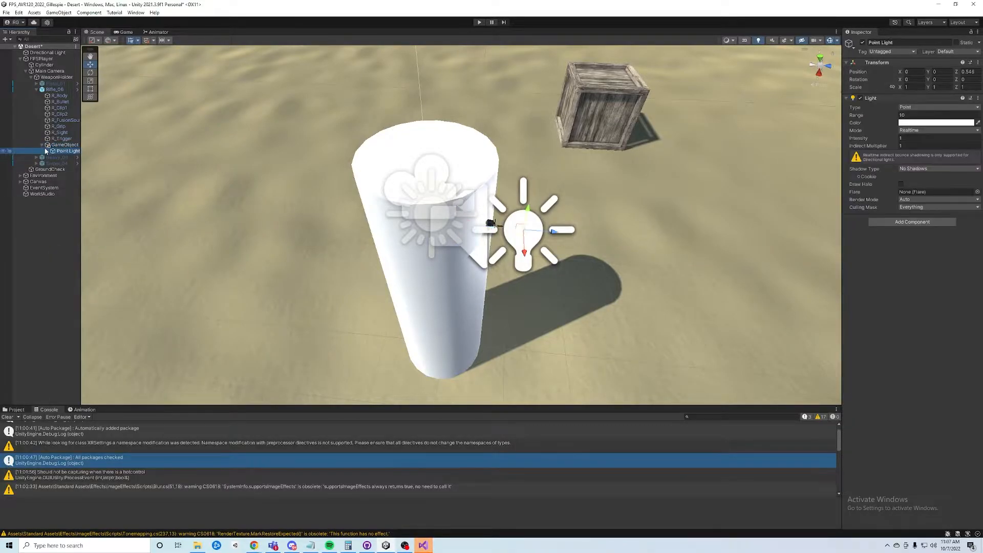
left_click(68, 152)
key("ctrl+z")
key("ctrl+z")
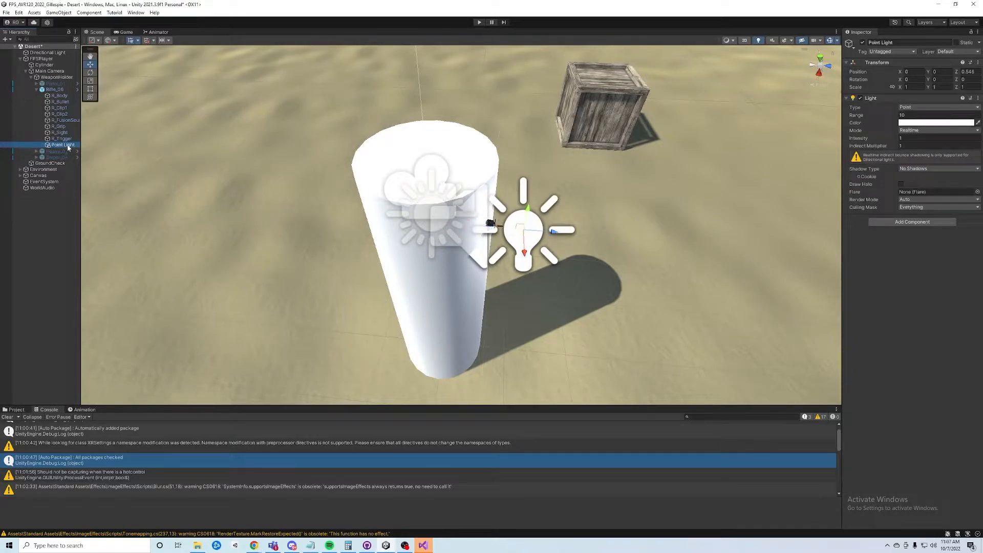
- Add a Particle System effect as a child of the Point Light under Rifle_06 and view its emission in the scene
right_click(68, 148)
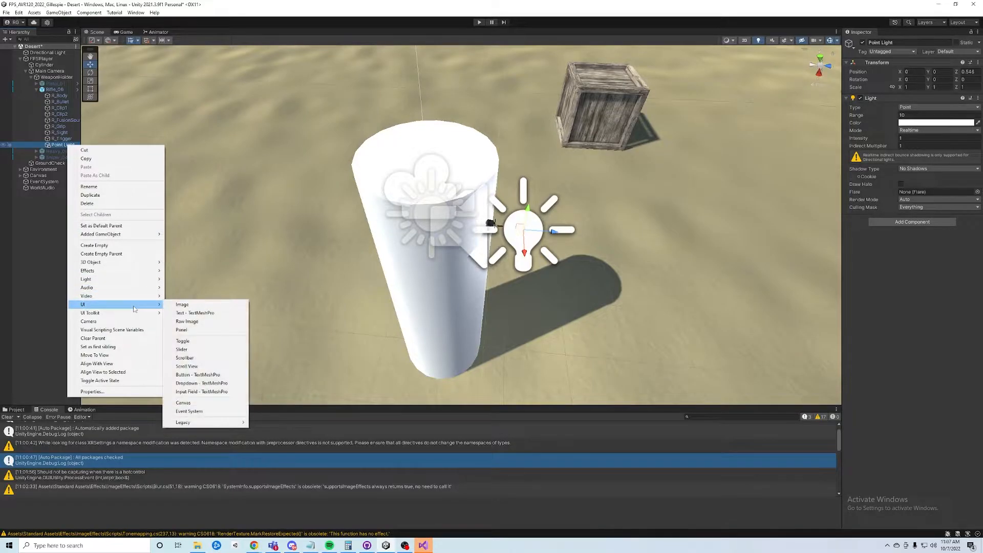
left_click(53, 147)
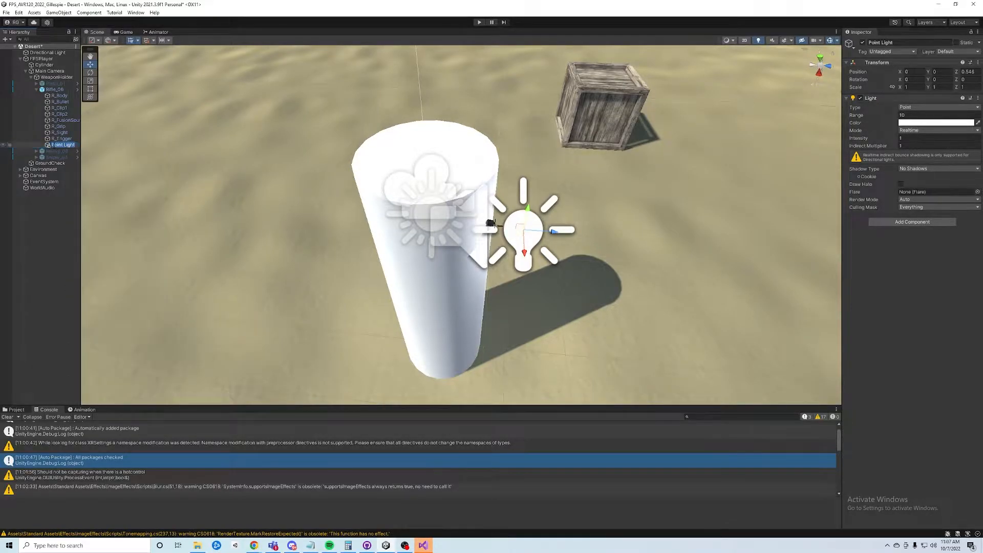
right_click(48, 146)
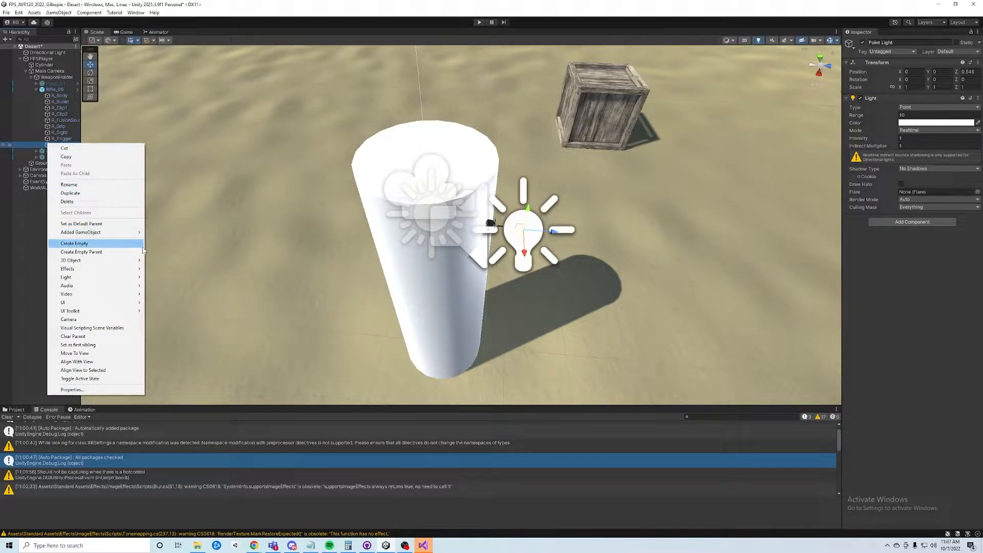
mouse_move(105, 273)
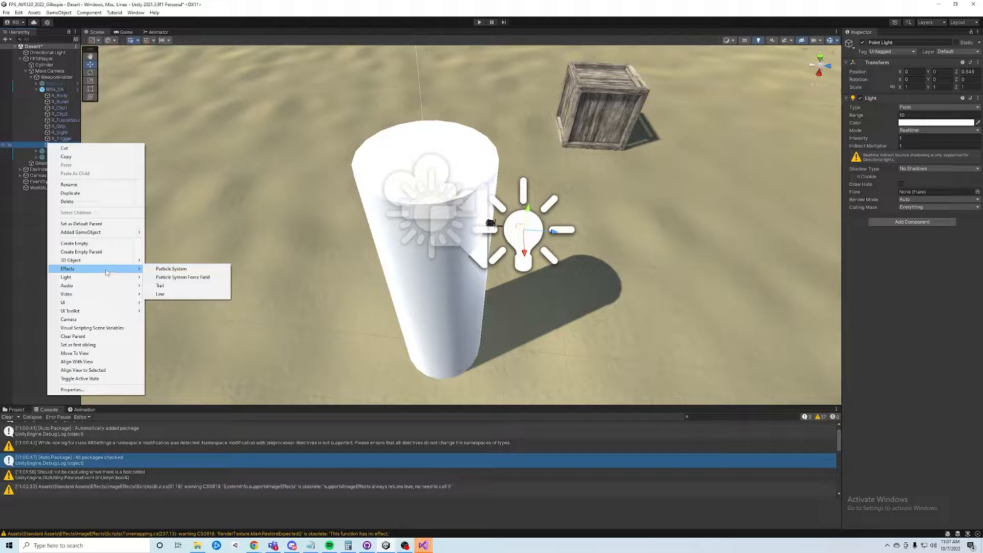
left_click(187, 270)
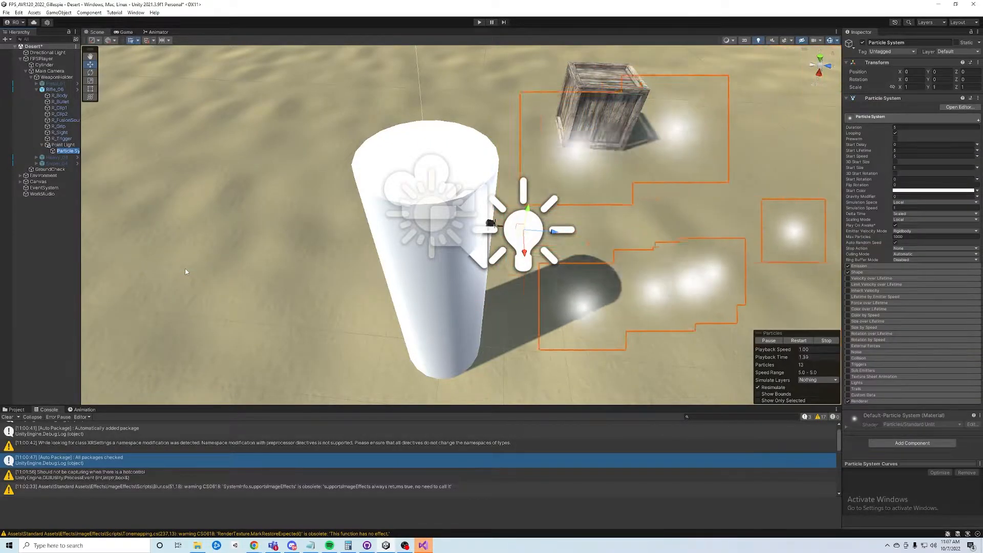
scroll(218, 236, "down", 10)
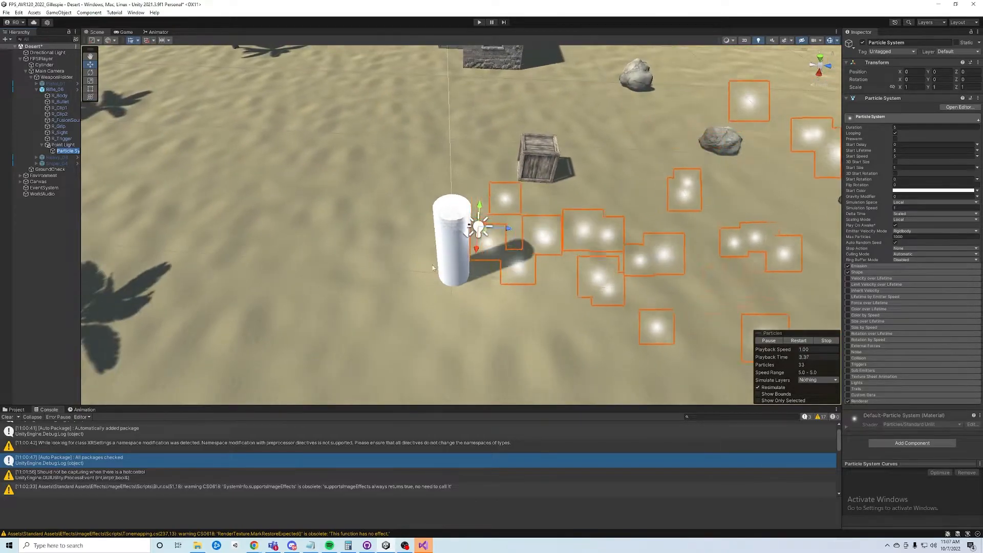
scroll(377, 245, "up", 2)
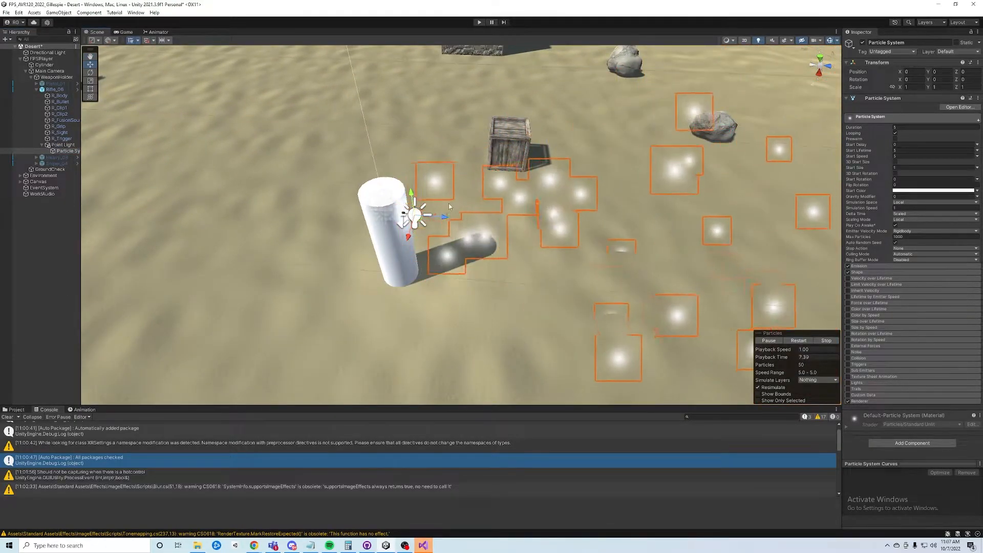
left_click_drag(449, 195, 471, 164, "alt")
- Swap the hierarchy so that the Particle System sits directly under Rifle_06 and the Point Light becomes its child
right_click(62, 152)
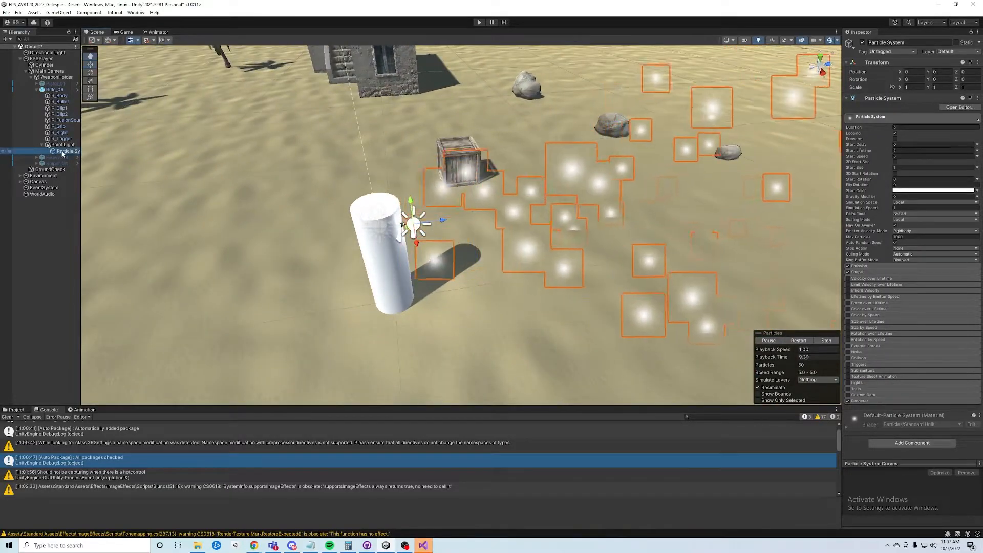
left_click(58, 153)
right_click(55, 152)
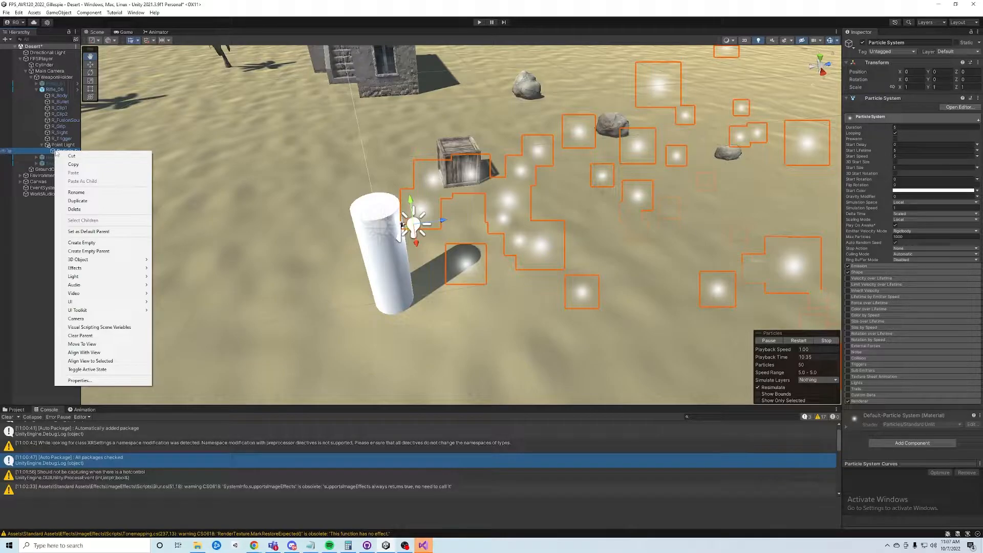
left_click(49, 153)
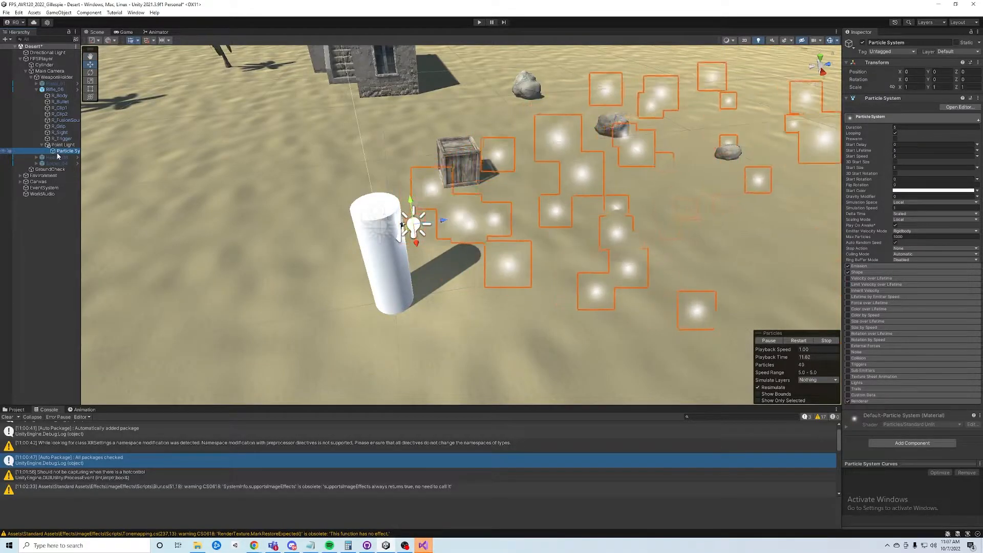
left_click_drag(58, 151, 57, 144)
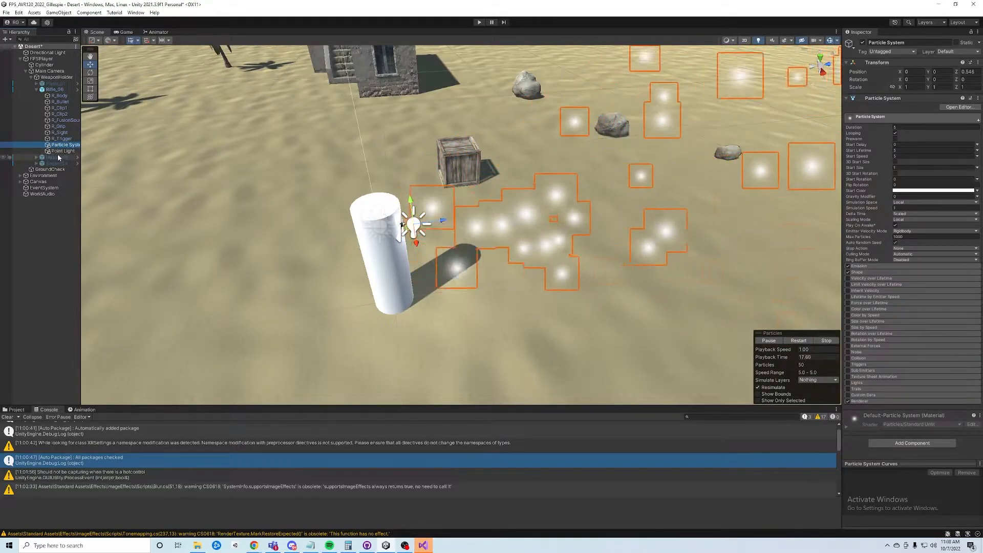
left_click(58, 147)
left_click_drag(60, 152, 70, 147)
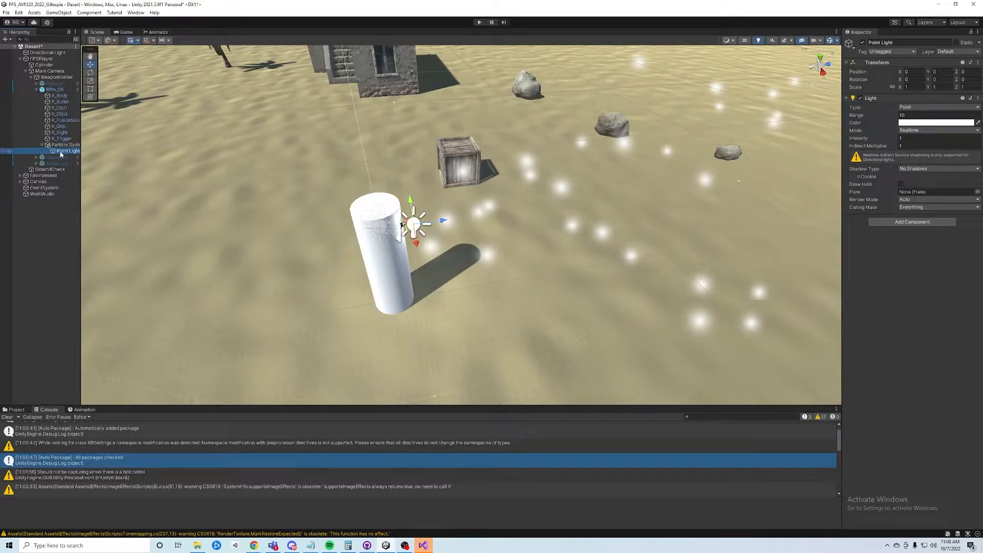
left_click(63, 145)
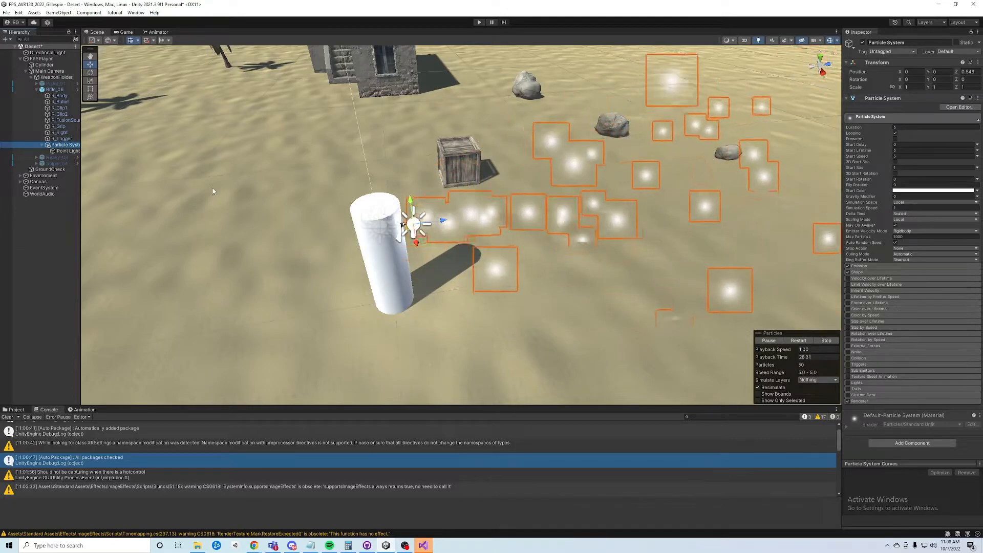
- Reposition the Particle System near the rifle's muzzle, at about X -0.07 and Z 0.67
left_click_drag(82, 133, 153, 134)
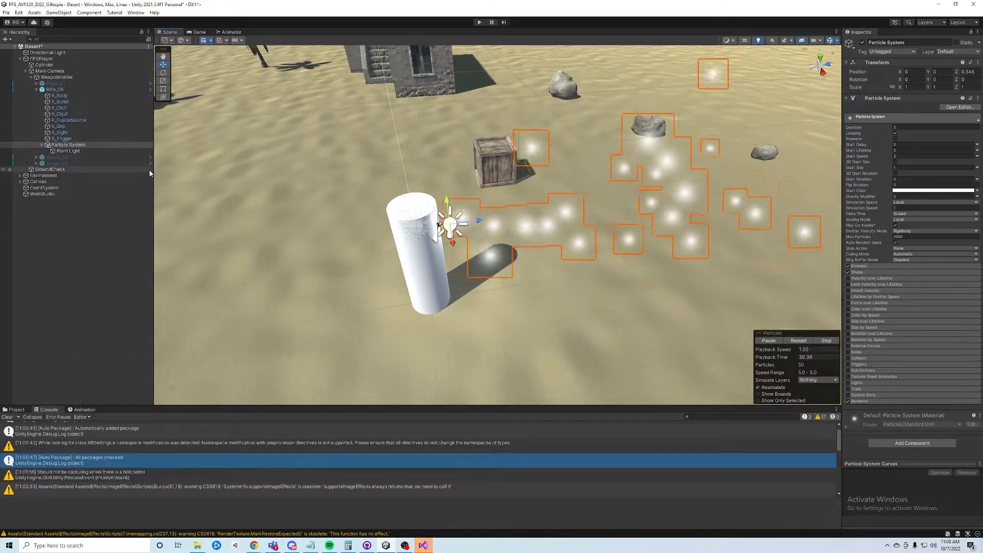
left_click(84, 145)
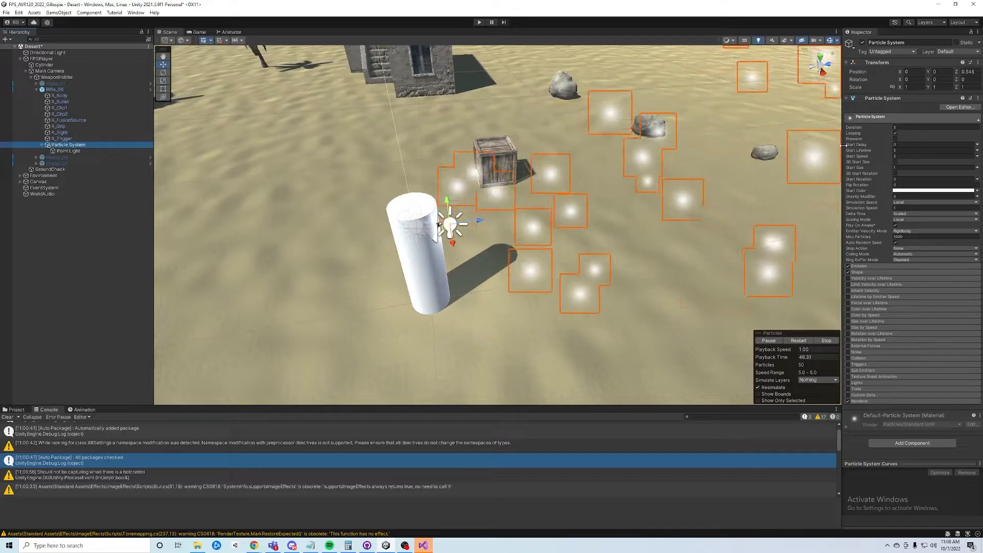
left_click_drag(843, 145, 874, 149)
left_click_drag(499, 220, 576, 213)
left_click_drag(659, 241, 588, 172, "alt")
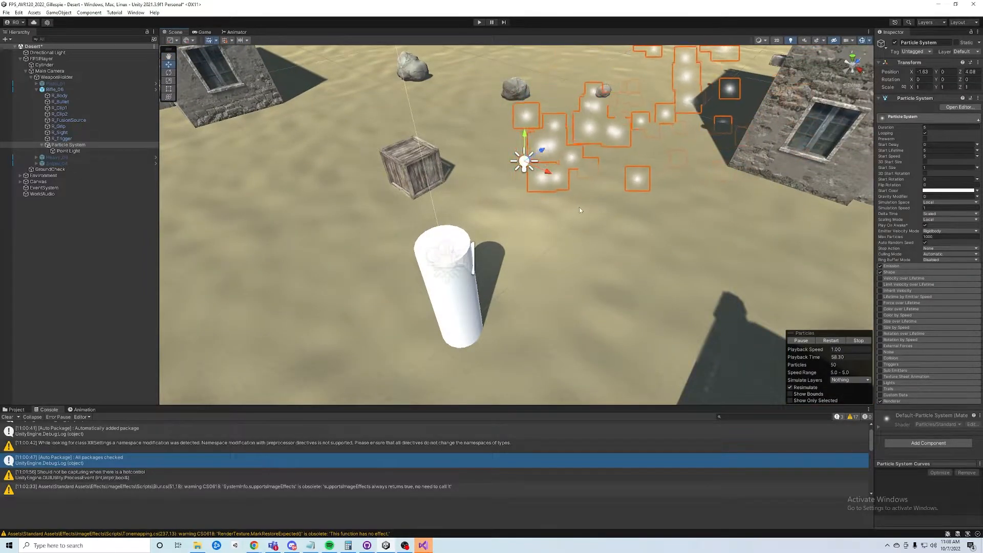
middle_click_drag(665, 224, 661, 261)
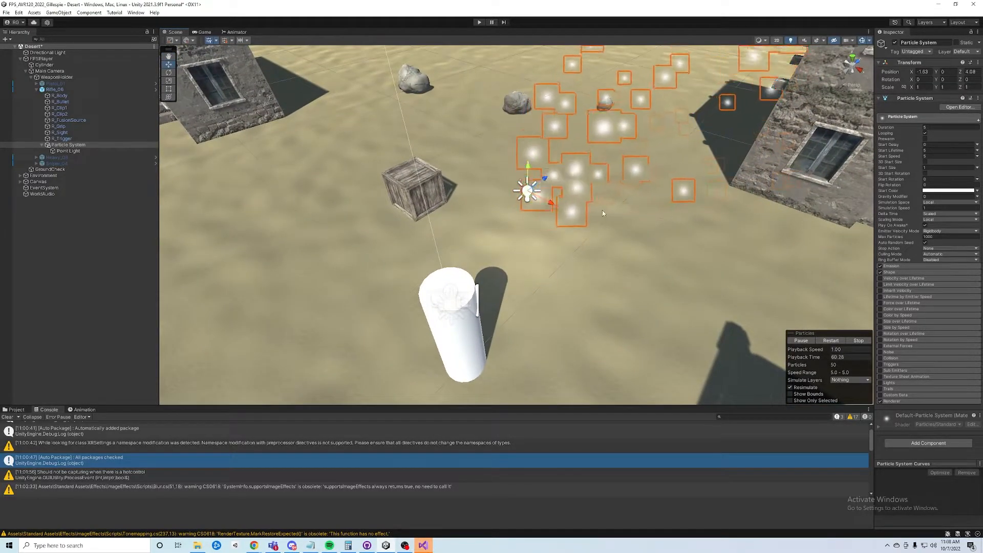
left_click_drag(545, 178, 493, 214)
left_click_drag(544, 247, 509, 269, "alt")
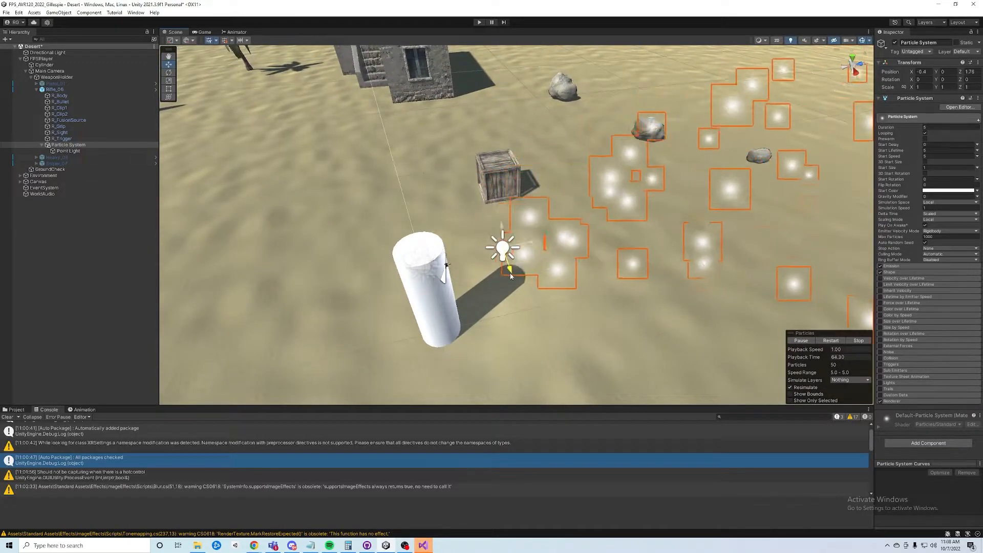
left_click_drag(576, 289, 549, 211, "alt")
left_click_drag(439, 311, 446, 326)
left_click_drag(446, 326, 542, 246, "alt")
- Stop the particle preview in the scene and play it again to check the emission
left_click_drag(874, 152, 746, 152)
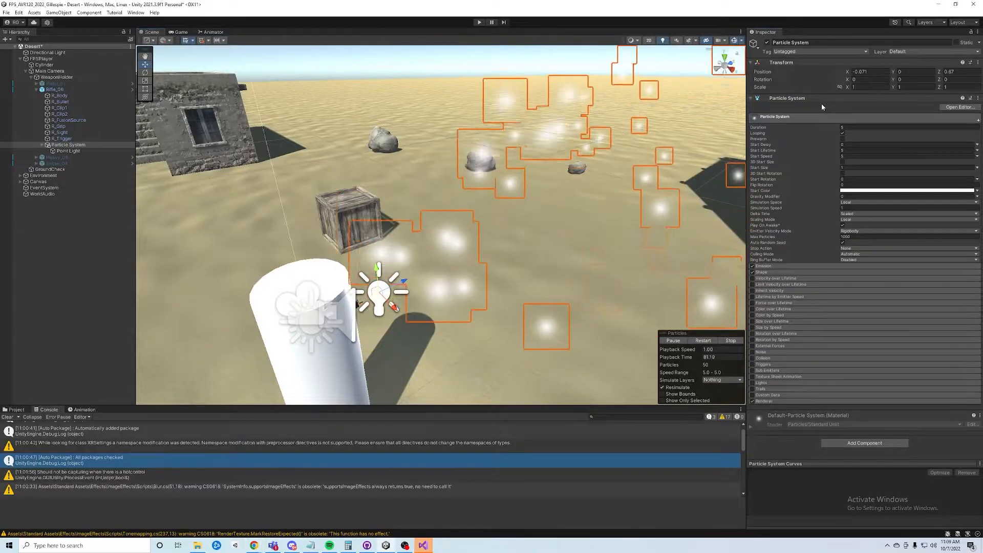
scroll(598, 214, "down", 3)
right_click_drag(599, 215, 601, 219)
left_click_drag(602, 219, 518, 231, "alt")
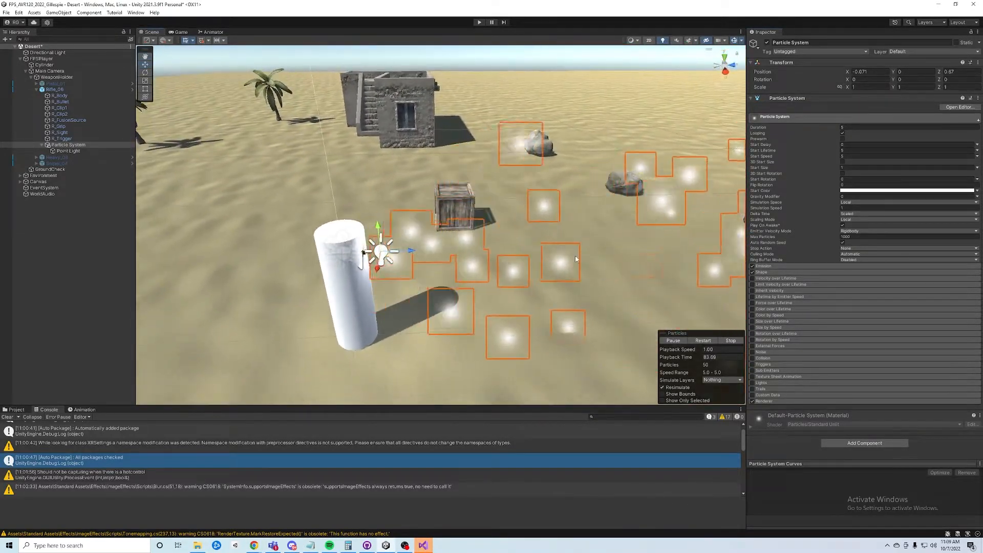
left_click(732, 342)
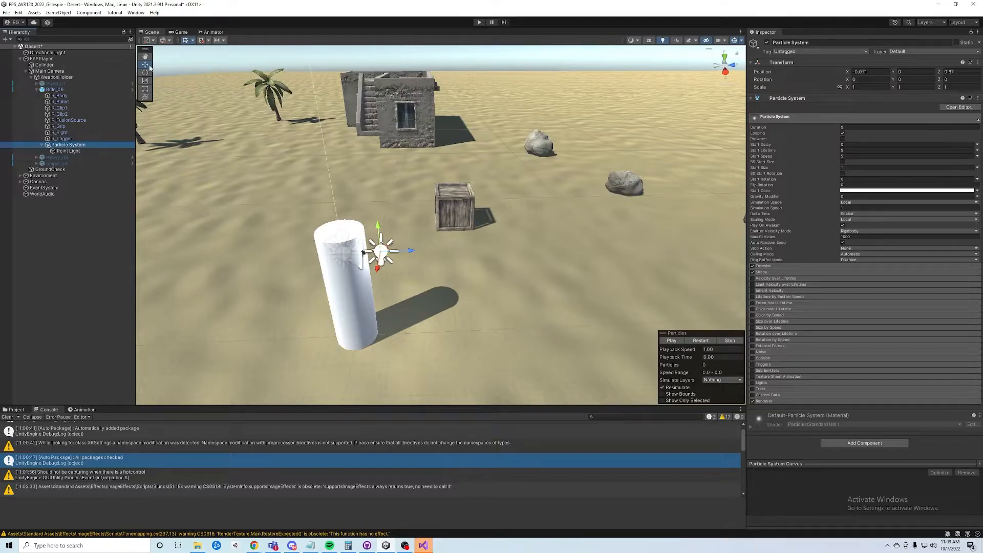
left_click(669, 341)
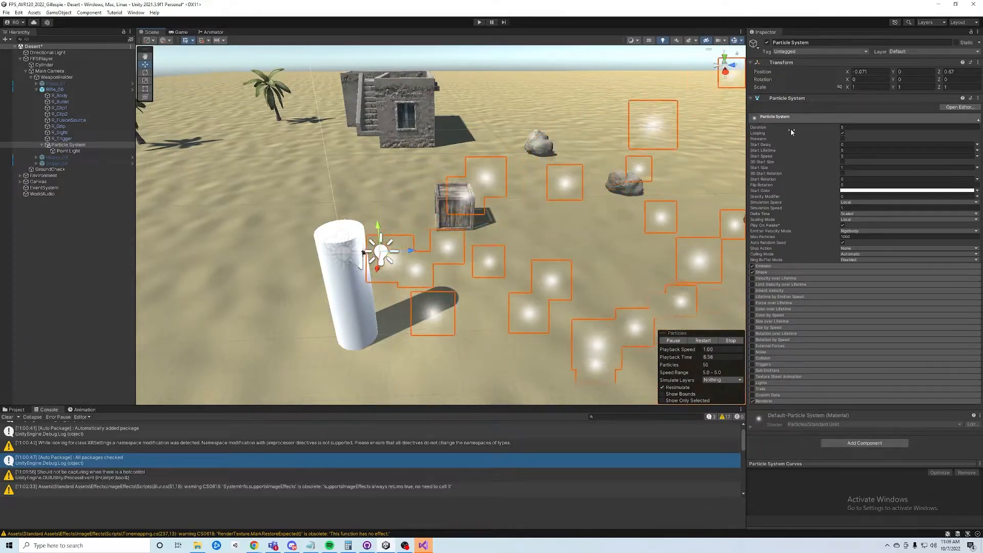
- Set the Particle System's duration to 0.2 and turn off looping
left_click_drag(746, 133, 712, 134)
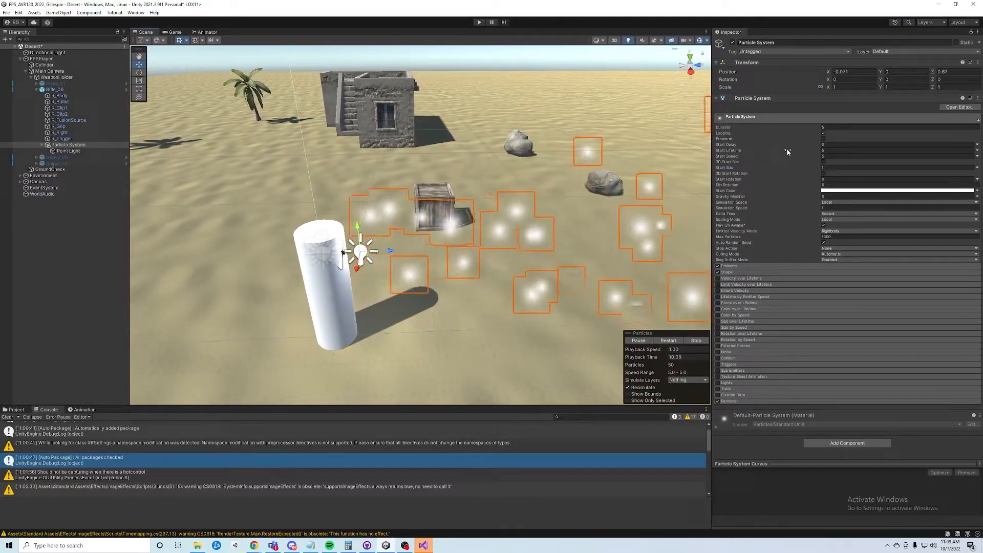
left_click(843, 127)
type(".20")
left_click(824, 134)
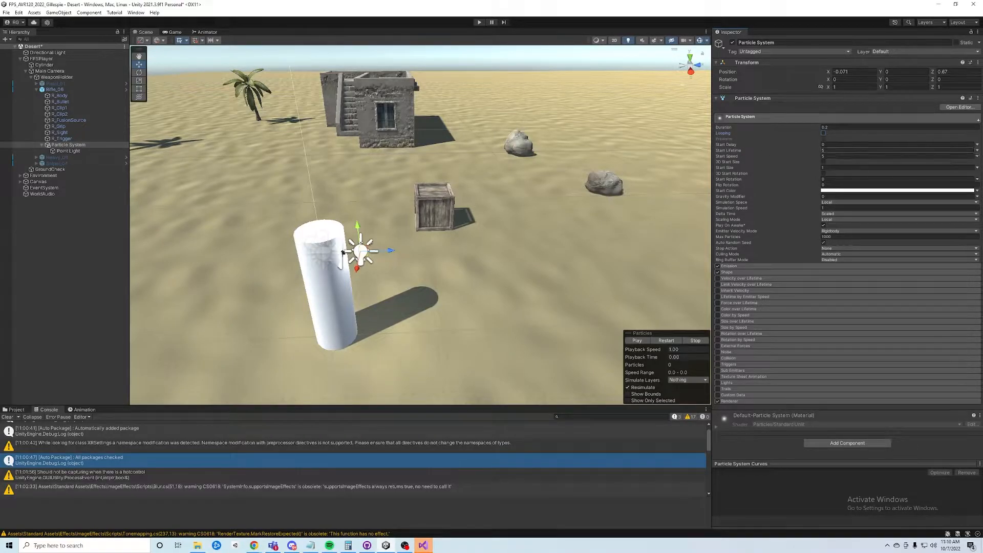
- Set the Start Lifetime to Random Between Two Constants, with values 0.04 and 0.06
left_click(978, 150)
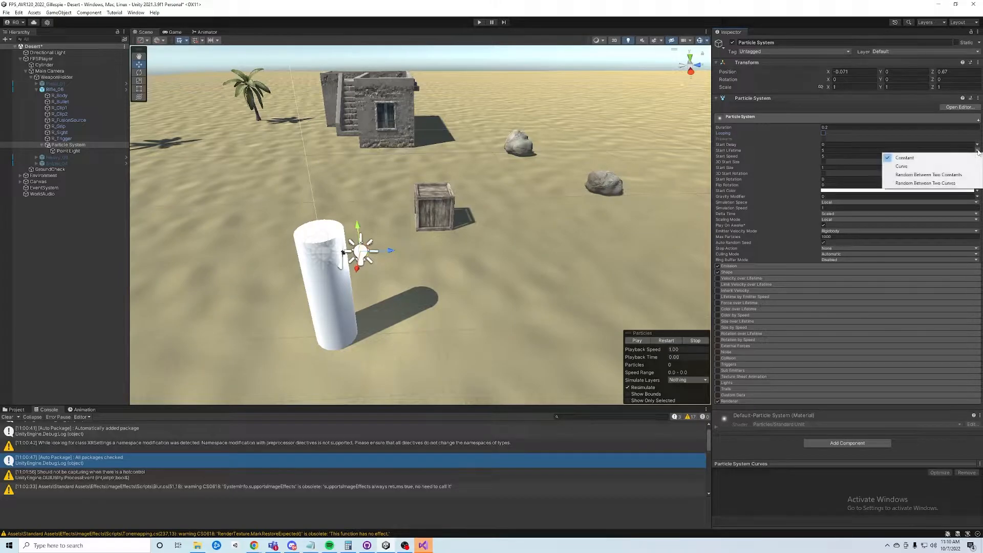
left_click(947, 176)
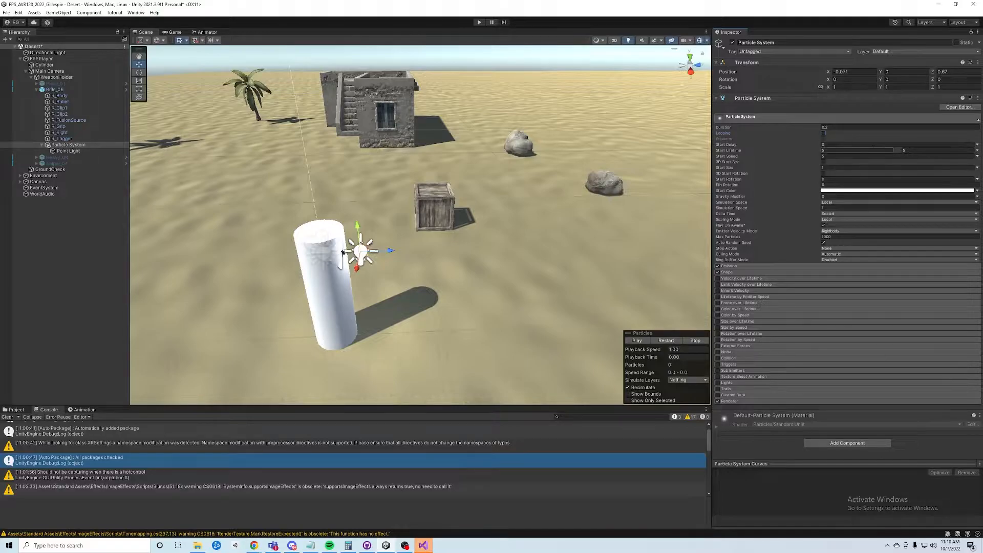
left_click(977, 150)
left_click(947, 175)
left_click(869, 150)
type("0.04")
key("Tab")
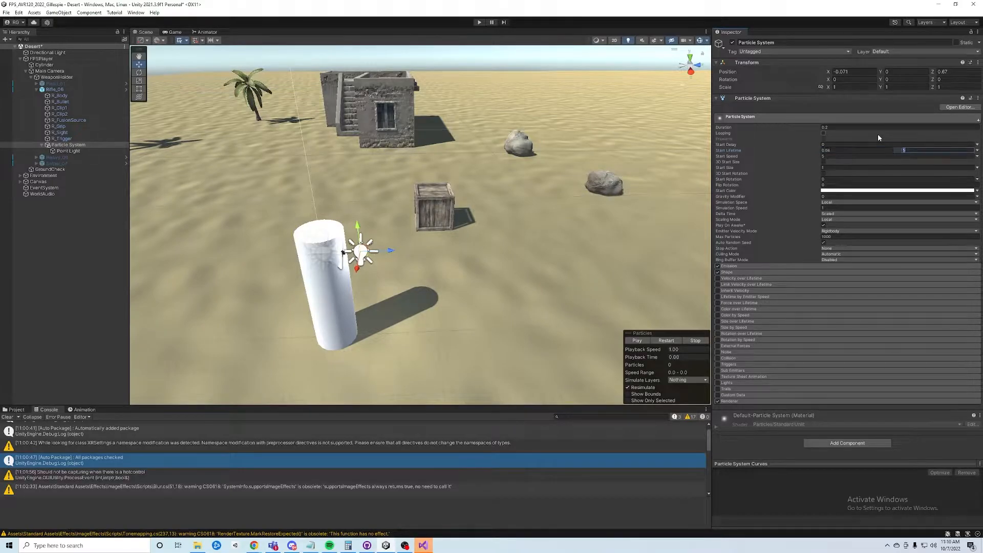
type(".06")
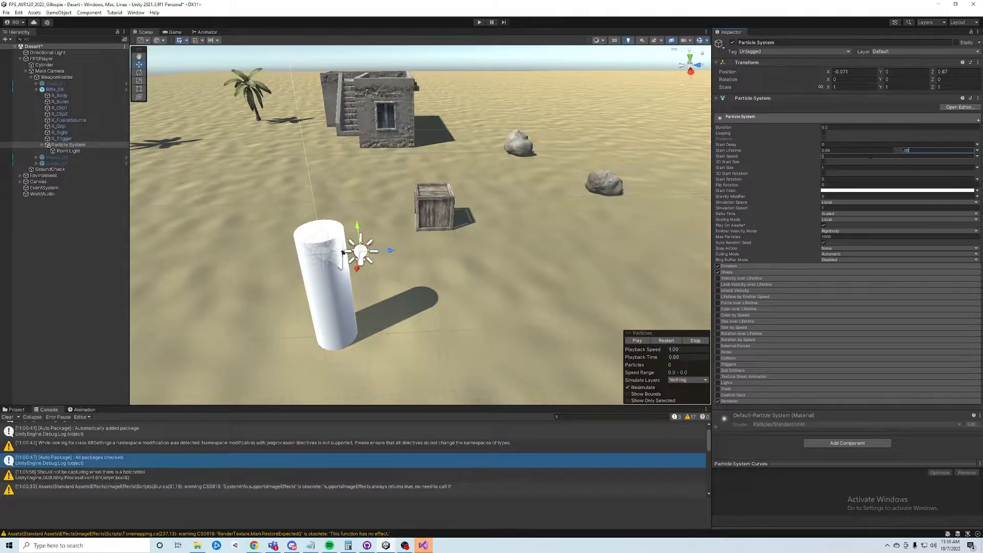
- Set the particles' Start Speed to -1 and Start Size to 0.16
left_click(870, 157)
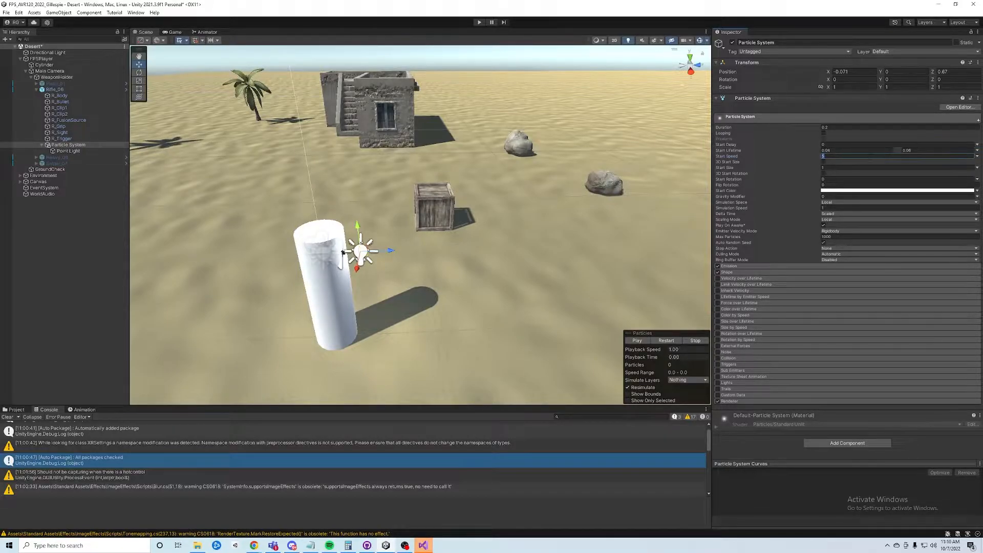
type(".1")
left_click(826, 168)
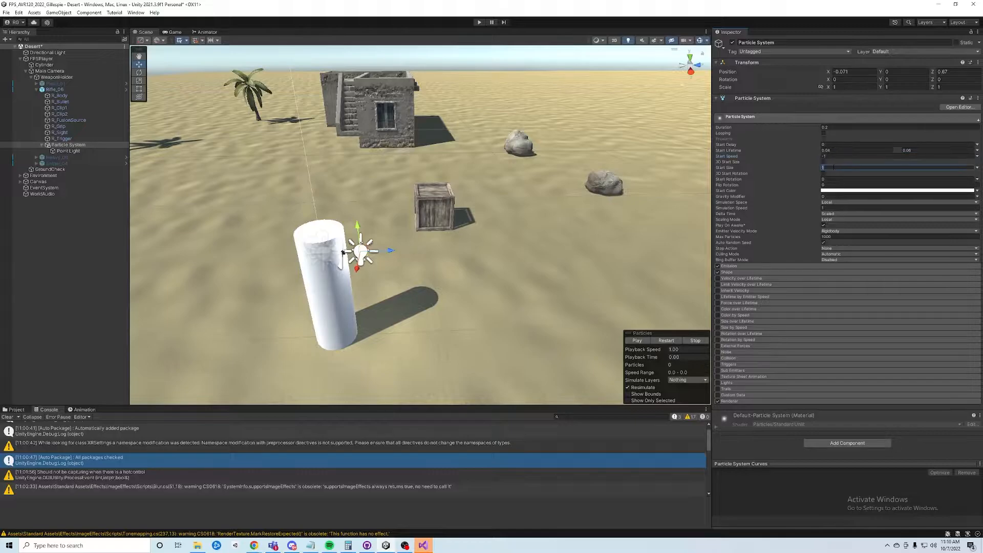
type(".16")
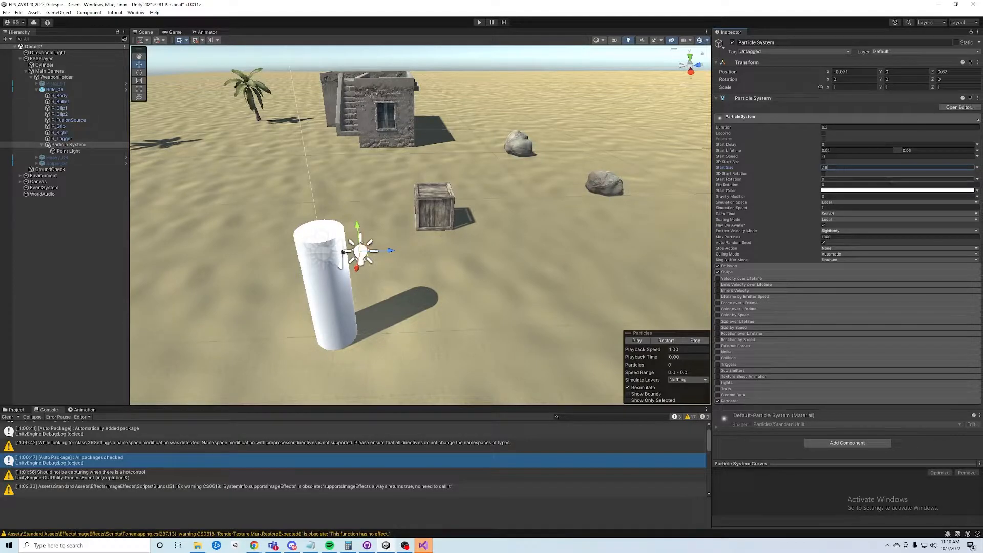
- Change the particles' Start Color mode to Random Between Two Colors
left_click(839, 191)
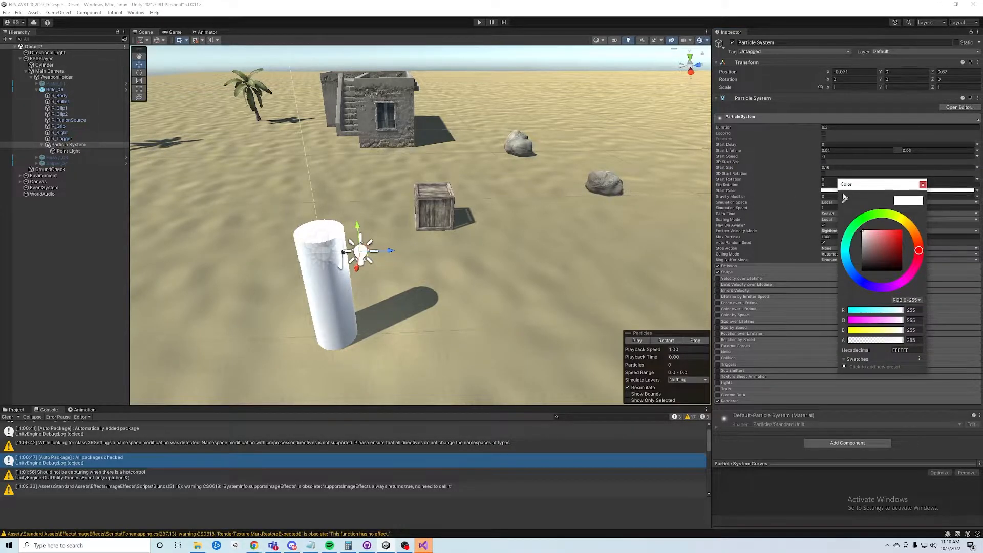
left_click(742, 192)
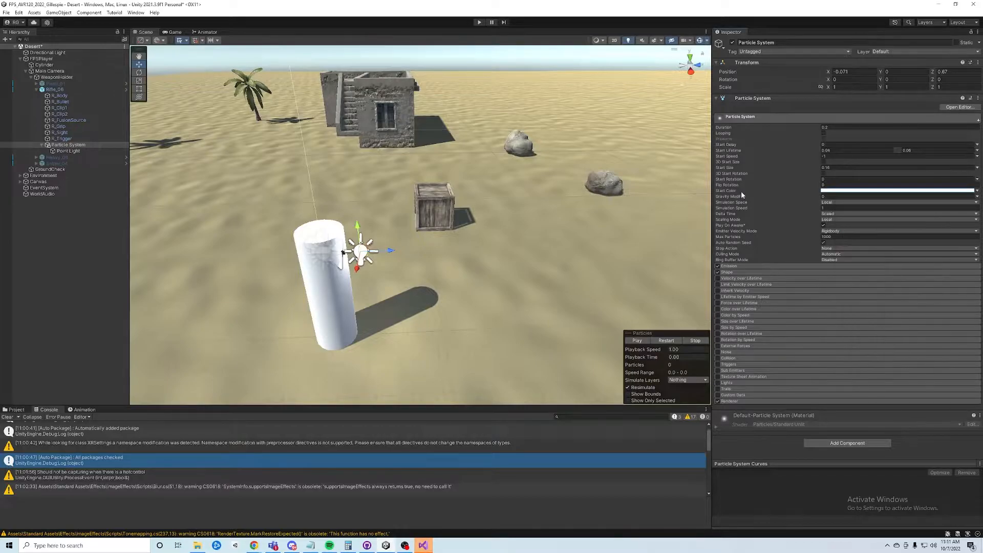
left_click(977, 193)
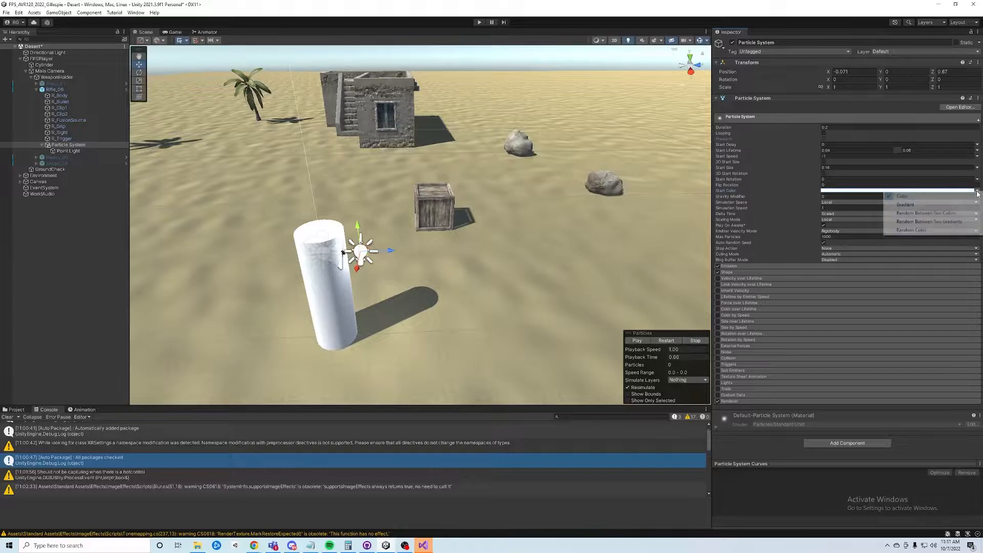
left_click(958, 214)
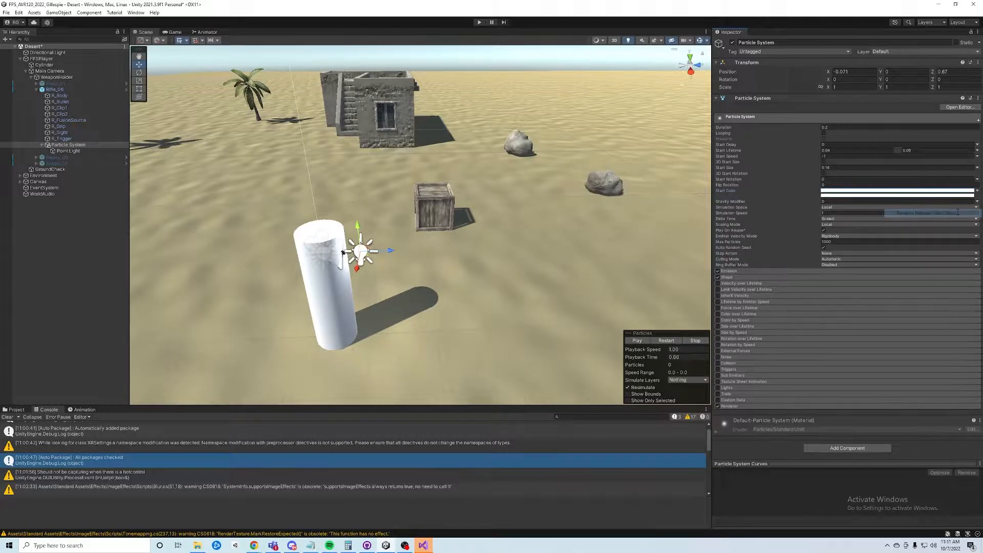
- Set the first of the two Start Color values to a bright orange
left_click(840, 191)
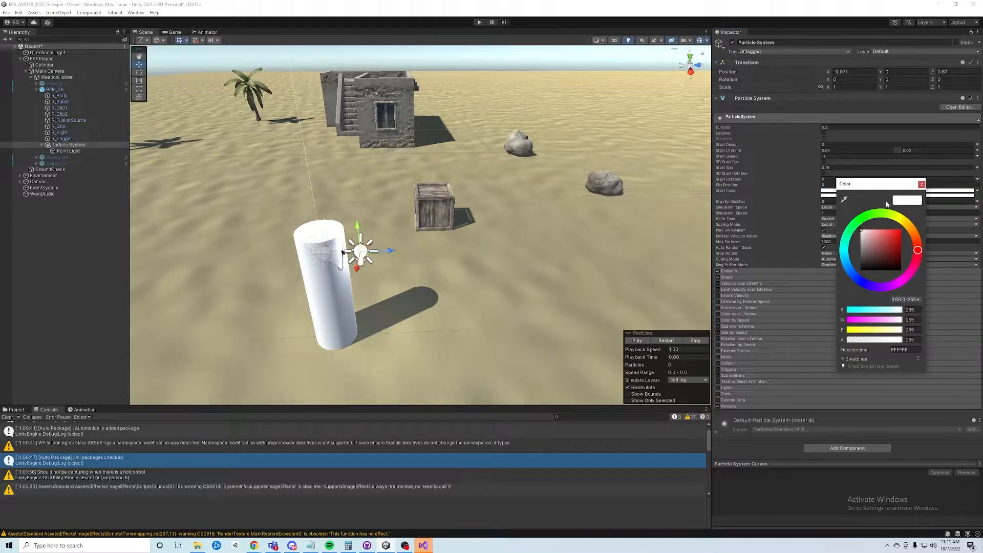
left_click_drag(917, 241, 908, 230)
left_click(894, 240)
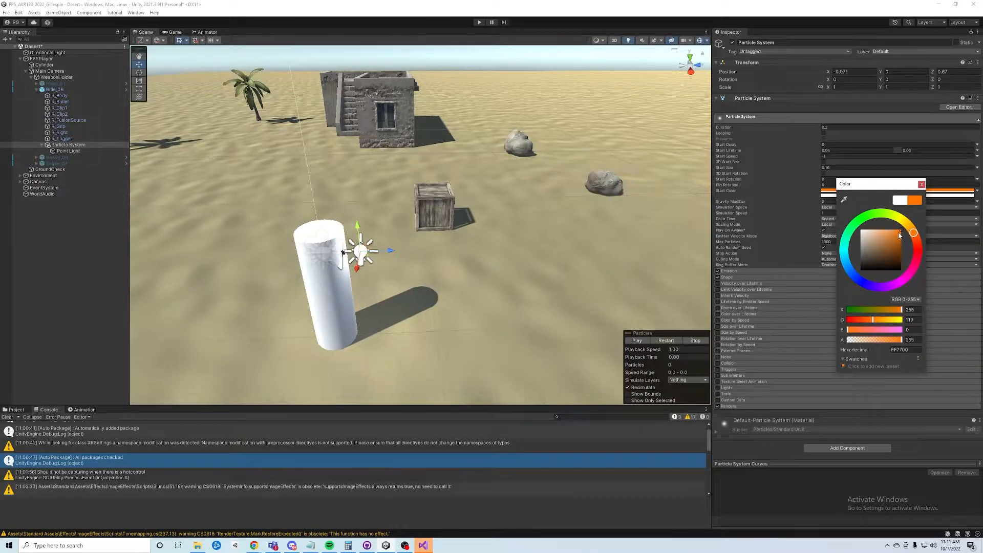
left_click(941, 190)
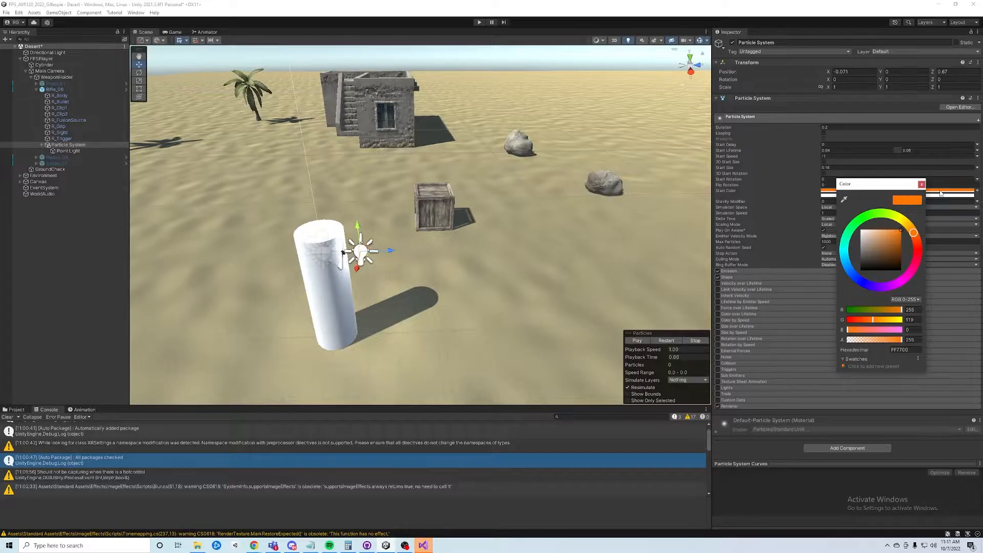
left_click(922, 185)
left_click(848, 192)
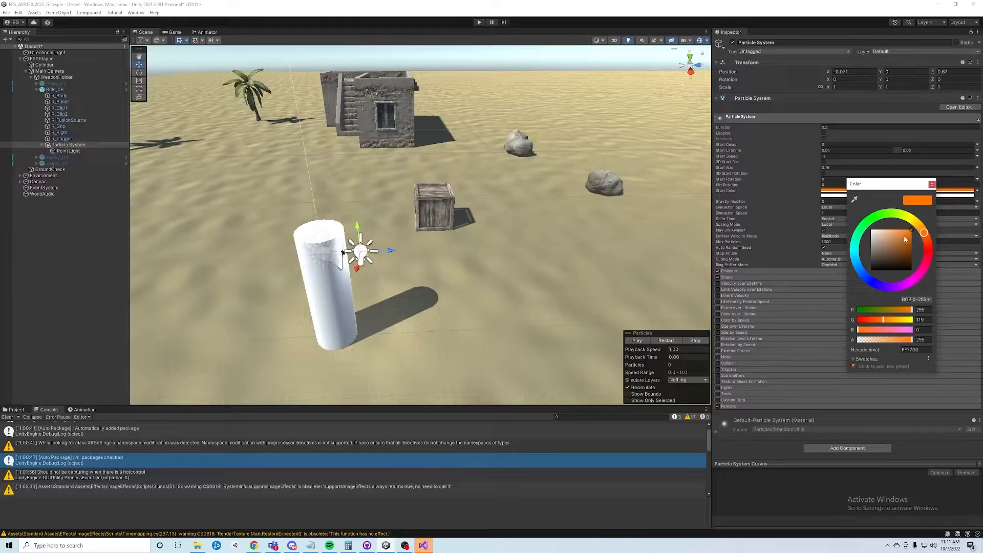
left_click_drag(925, 238, 914, 224)
left_click(933, 185)
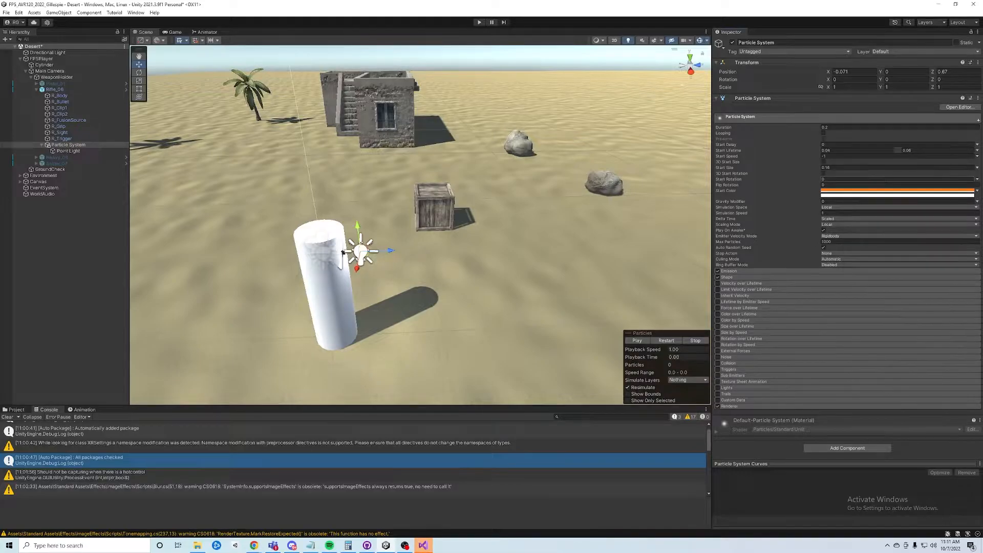
- Set the second Start Color value to bright blue, hexadecimal 00AFFF
left_click(856, 195)
mouse_move(865, 263)
left_mouse_down()
mouse_move(869, 285)
mouse_move(861, 272)
left_mouse_up()
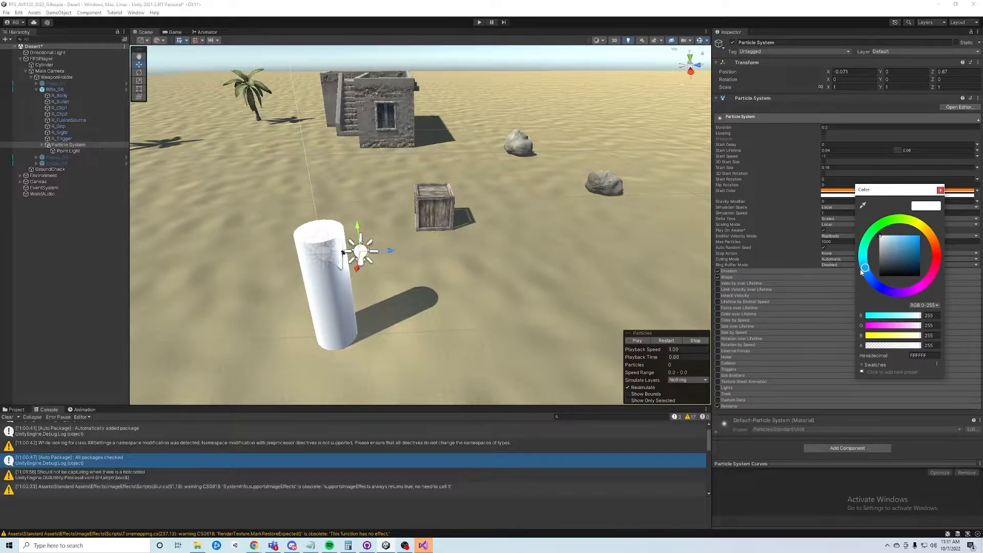
left_click_drag(925, 241, 939, 235)
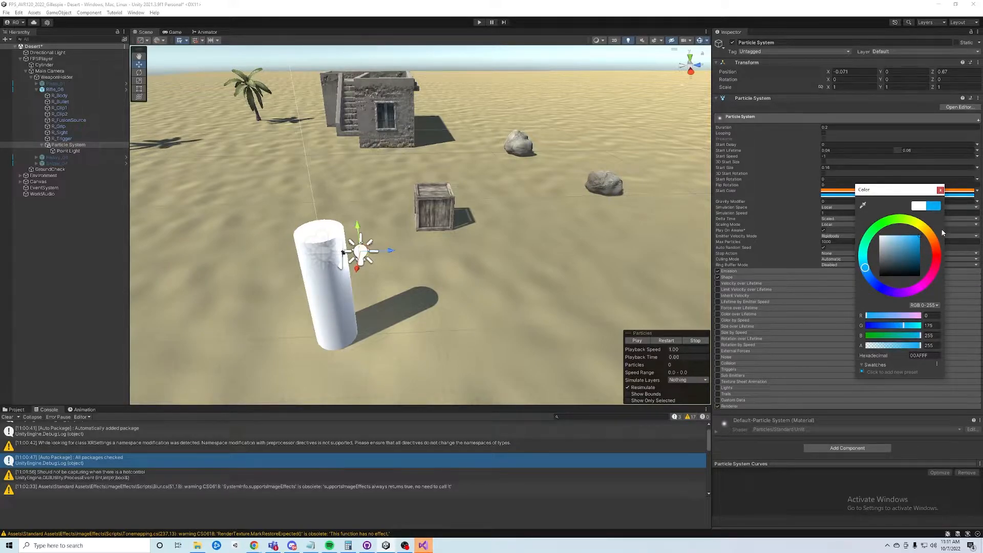
left_click(789, 195)
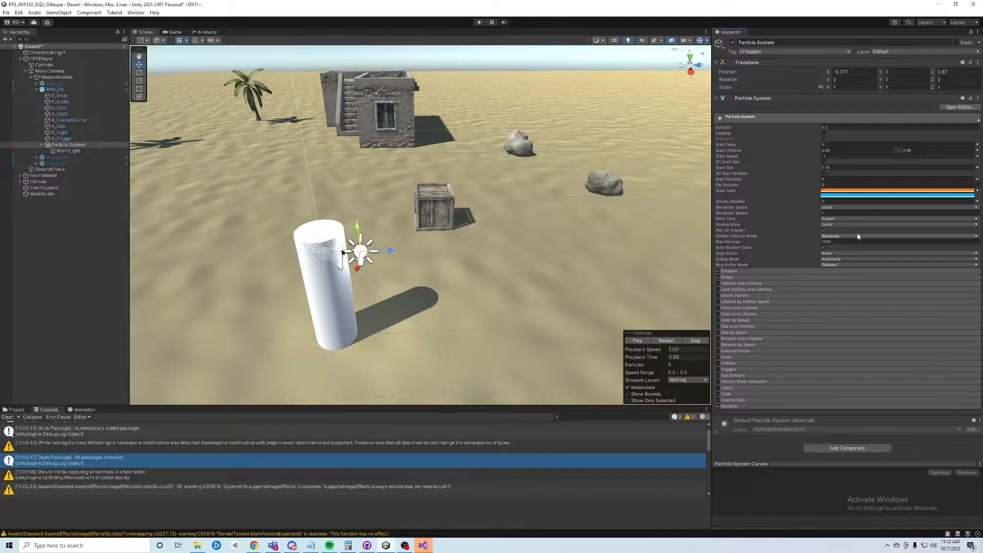
- Turn off Play On Awake and set the emission Rate over Time to 0
left_click(823, 231)
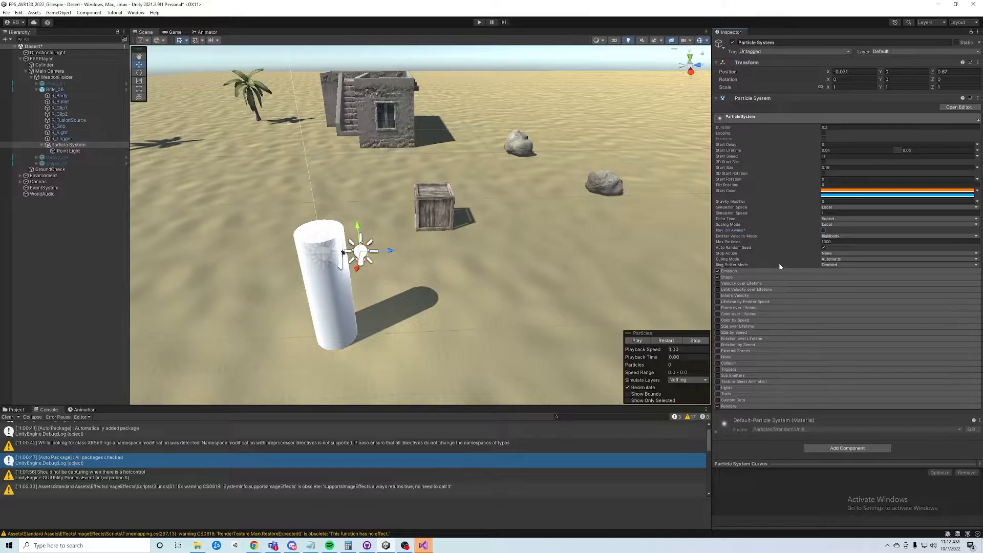
left_click(748, 272)
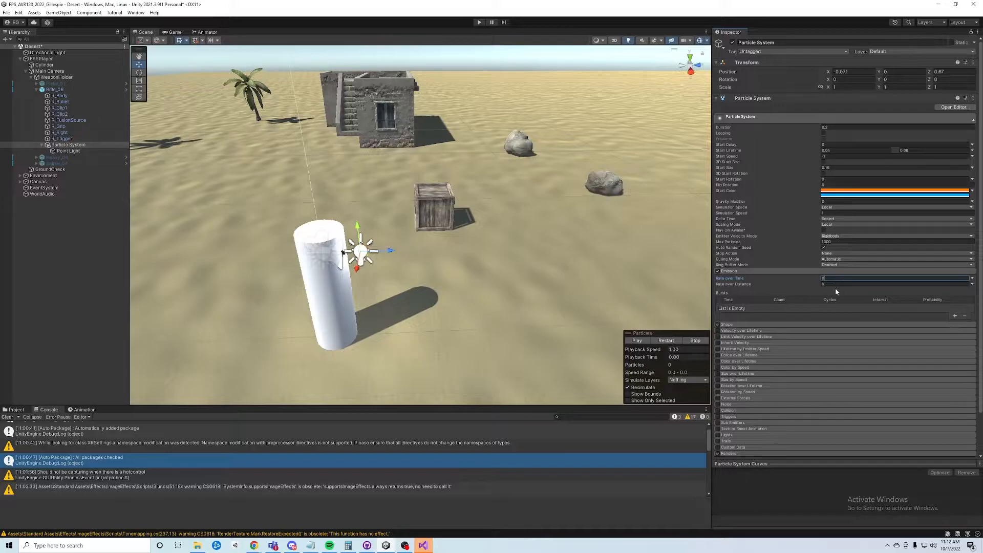
left_click(639, 349)
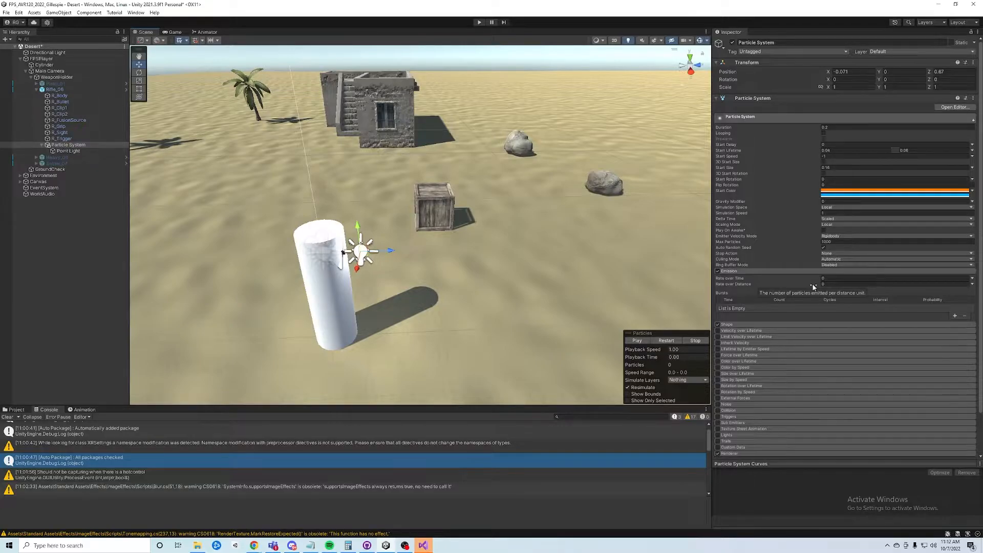
- Add an emission burst and set its Count mode to Random Between Two Constants
left_click(955, 316)
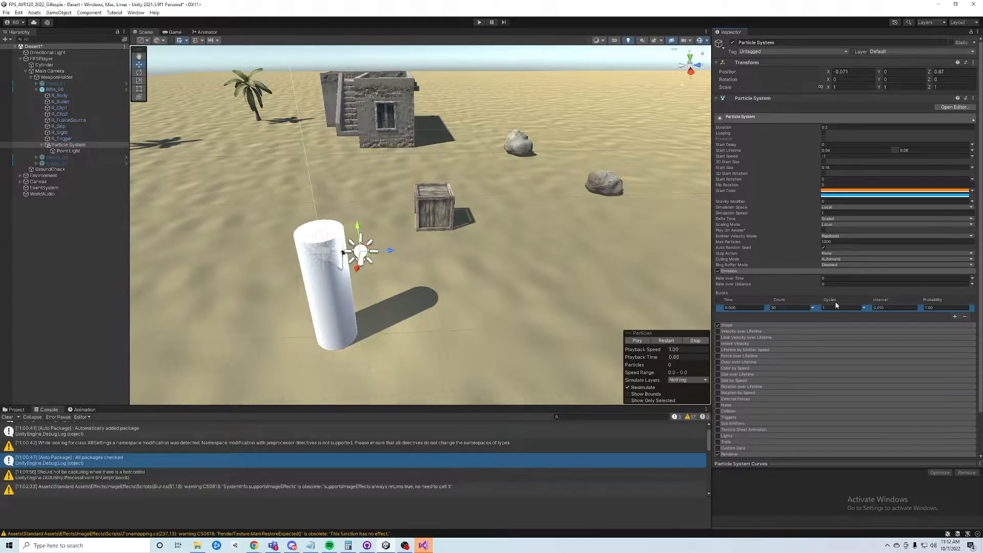
left_click(813, 308)
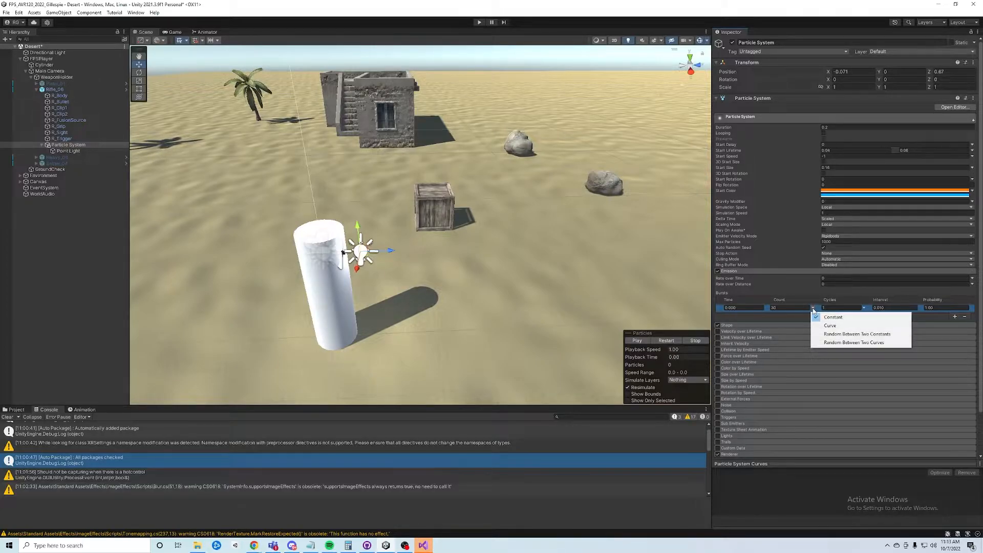
left_click(829, 336)
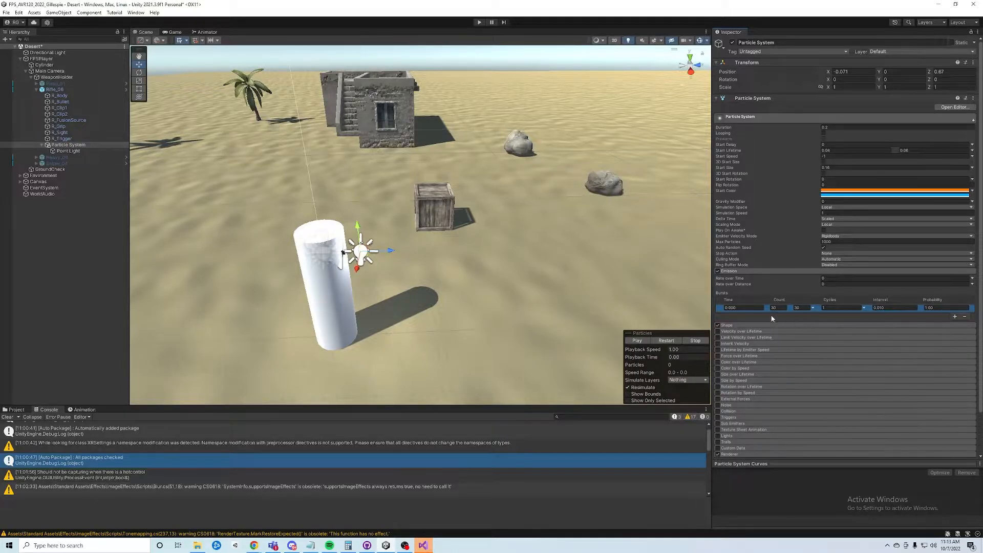
left_click(813, 308)
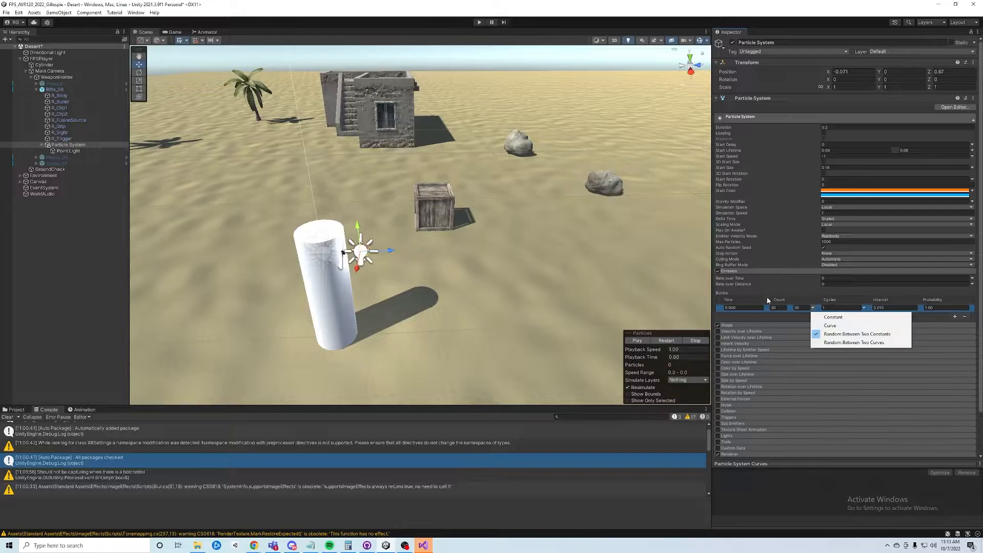
left_click(777, 275)
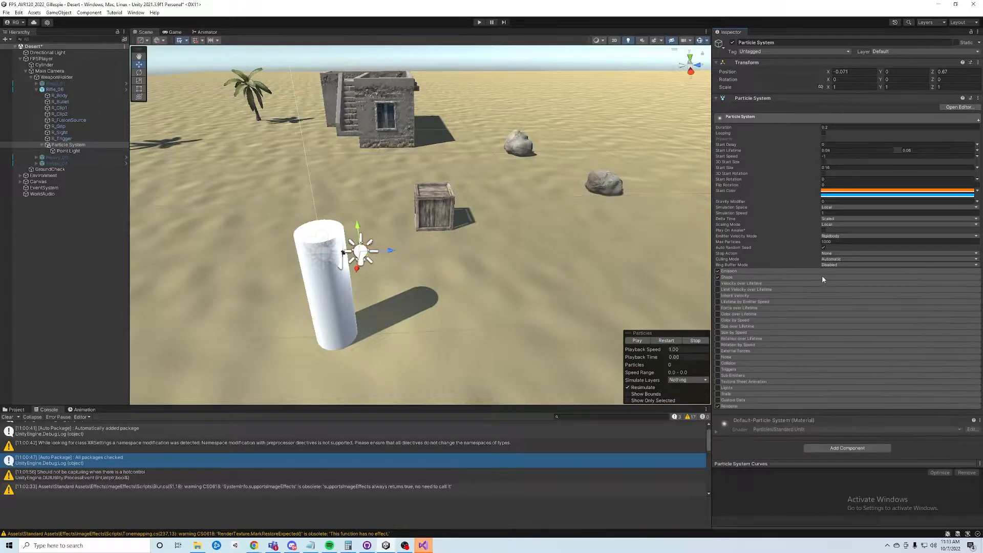
- Disable the Shape module and enable Color over Lifetime on the Particle System
left_click(783, 271)
left_click(718, 313)
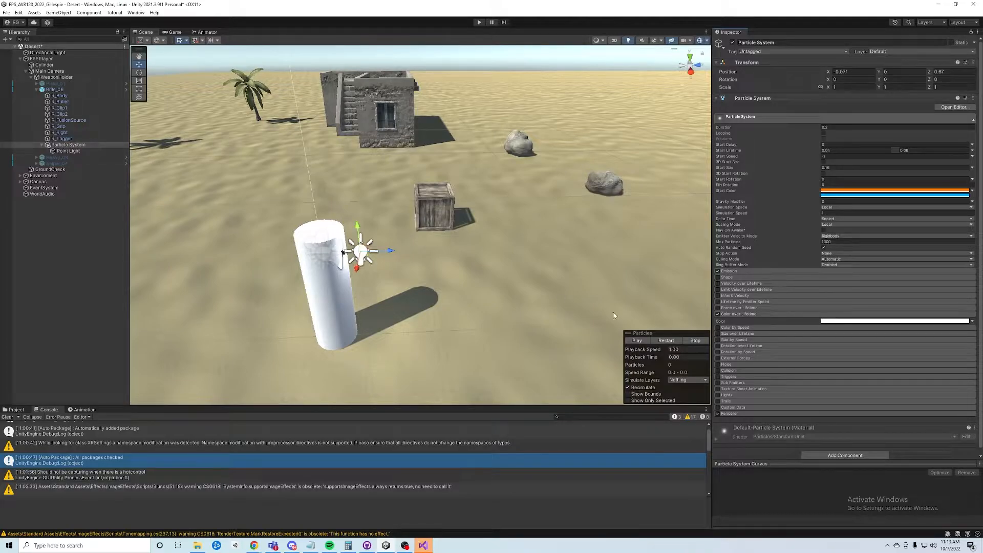
left_click(972, 321)
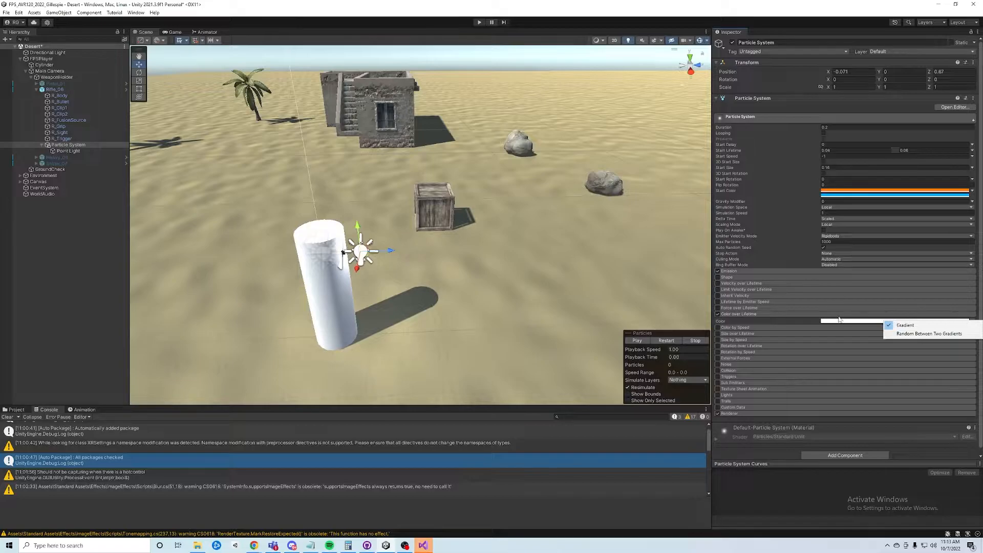
left_click(852, 323)
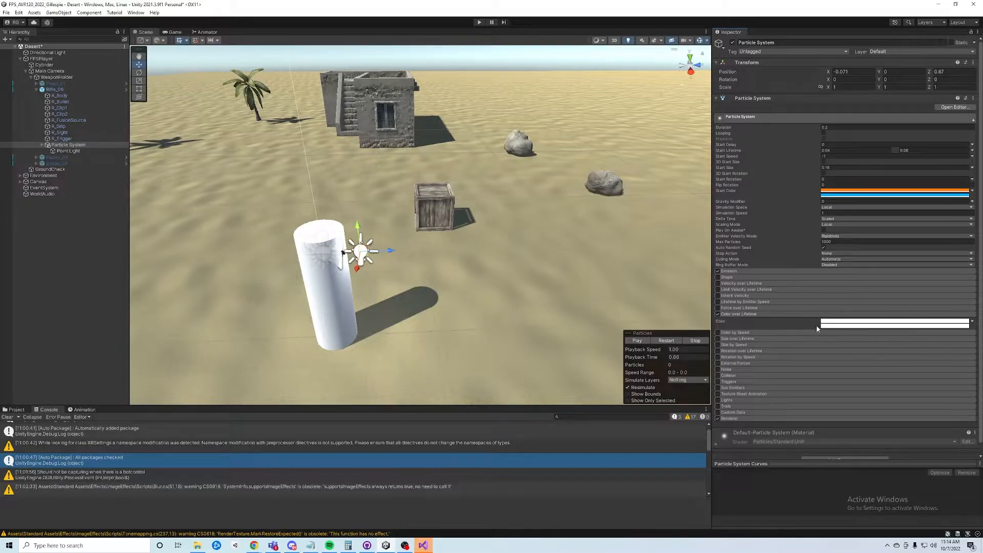
left_click(864, 323)
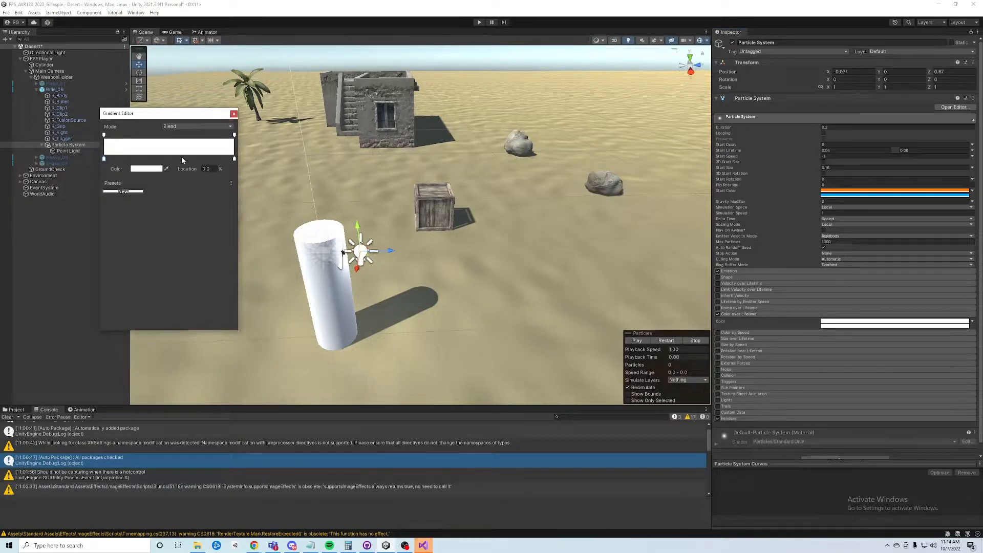
left_click(193, 127)
left_click(234, 114)
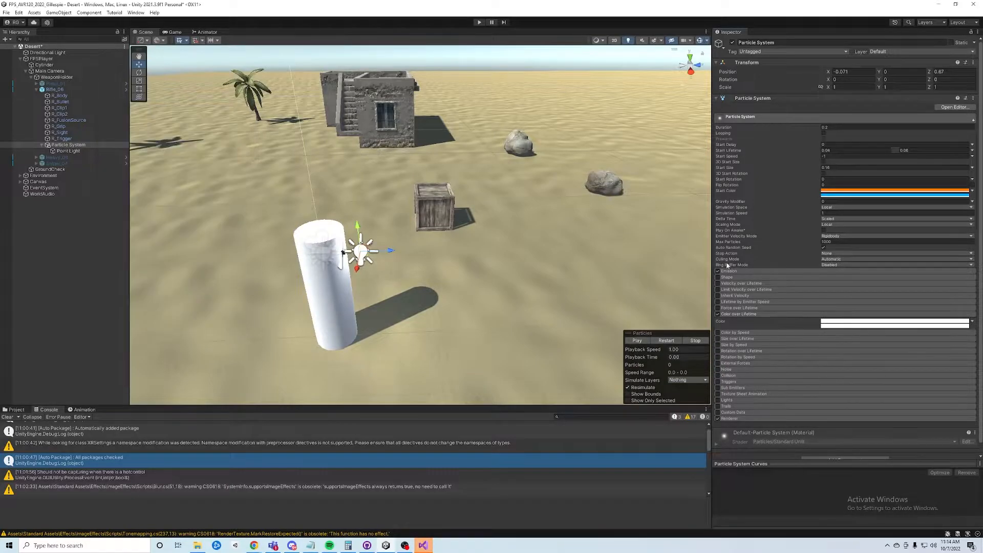
left_click(972, 321)
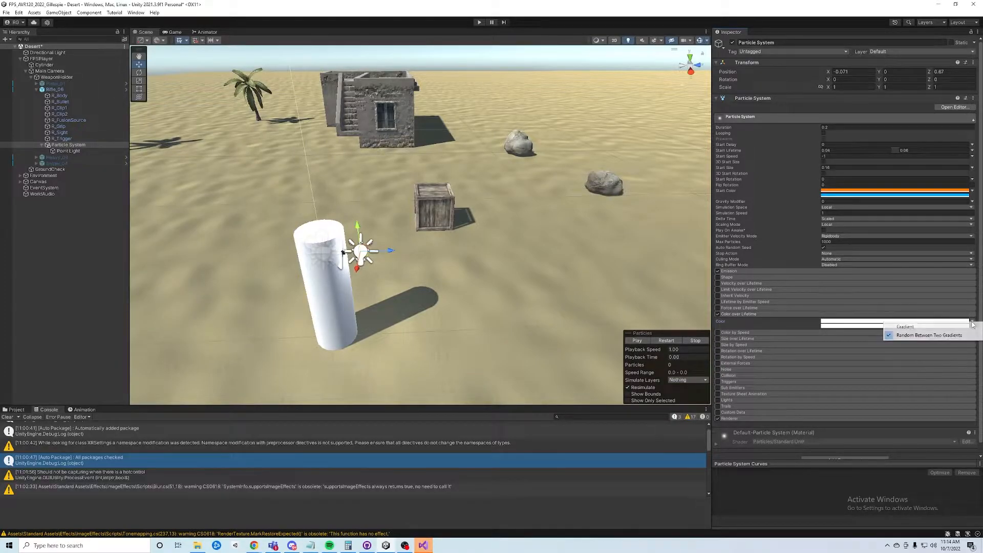
left_click(962, 327)
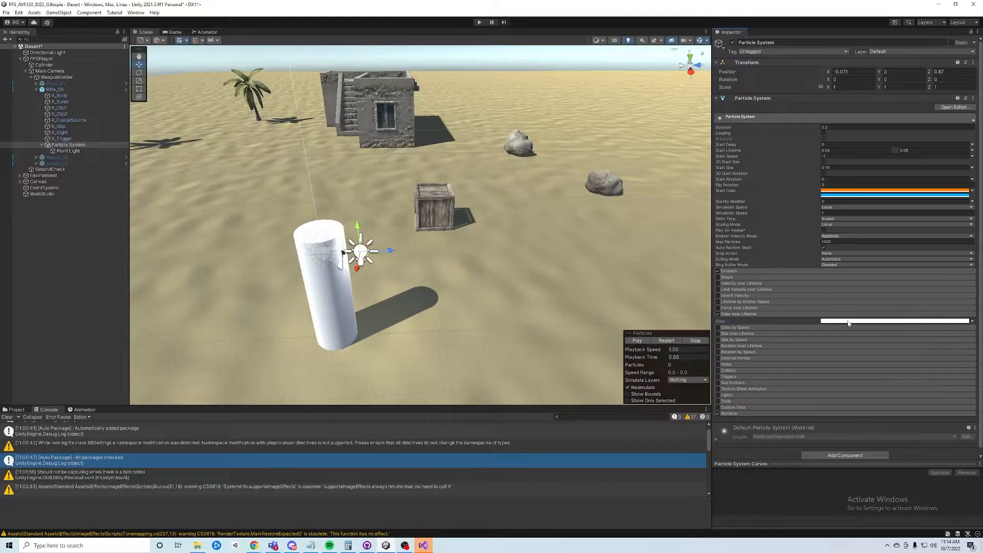
left_click(896, 322)
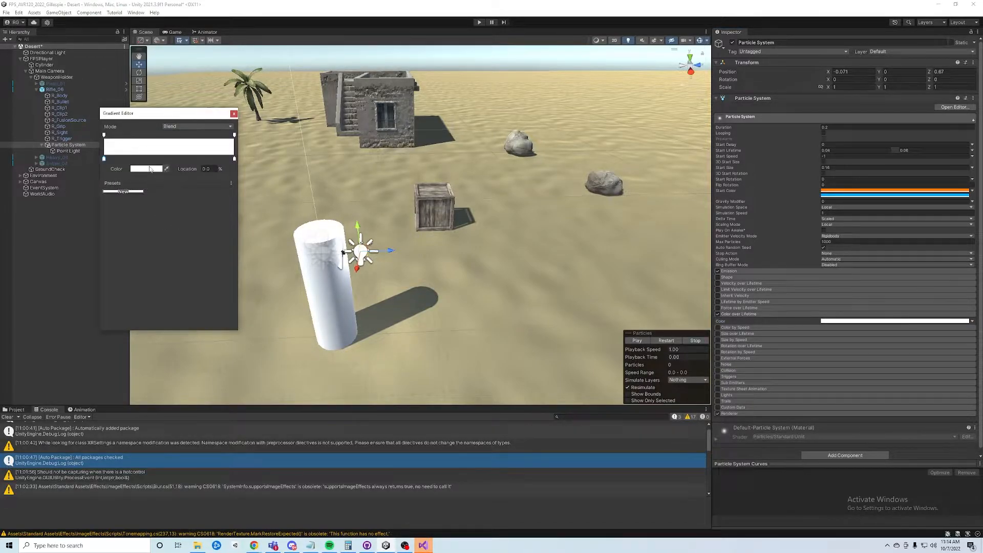
left_click(806, 324)
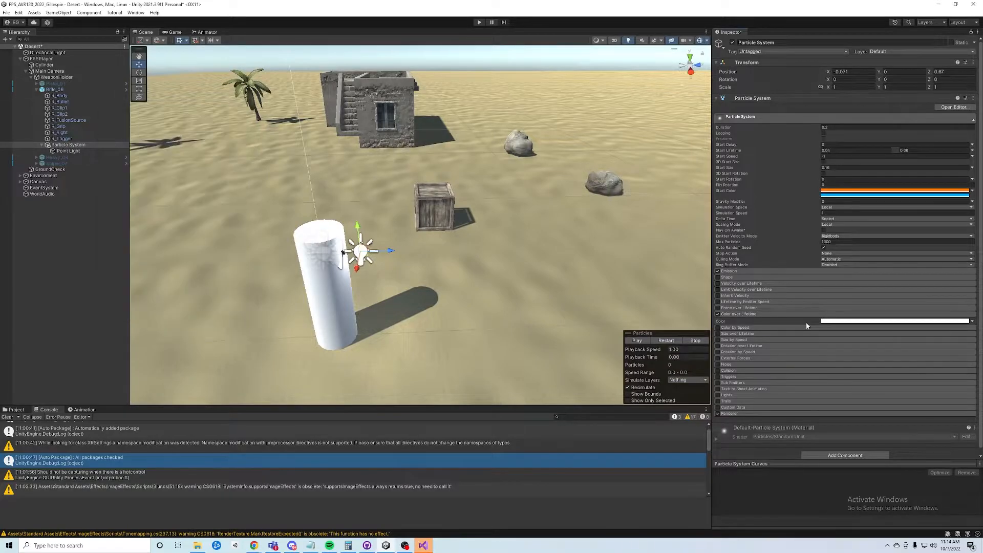
left_click(766, 314)
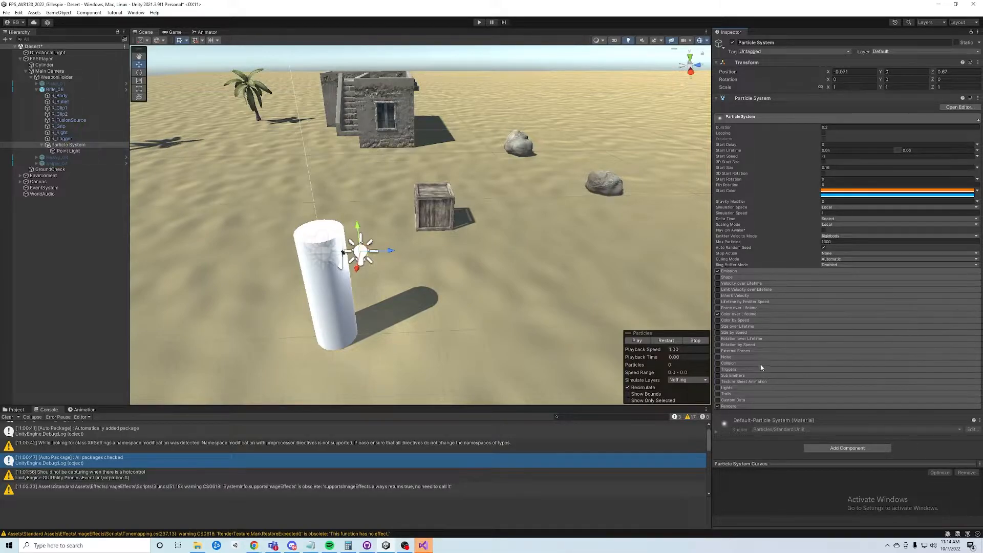
- Enable the Particle System's Lights module and assign the child Point Light as its Light
left_click(717, 388)
left_click(747, 387)
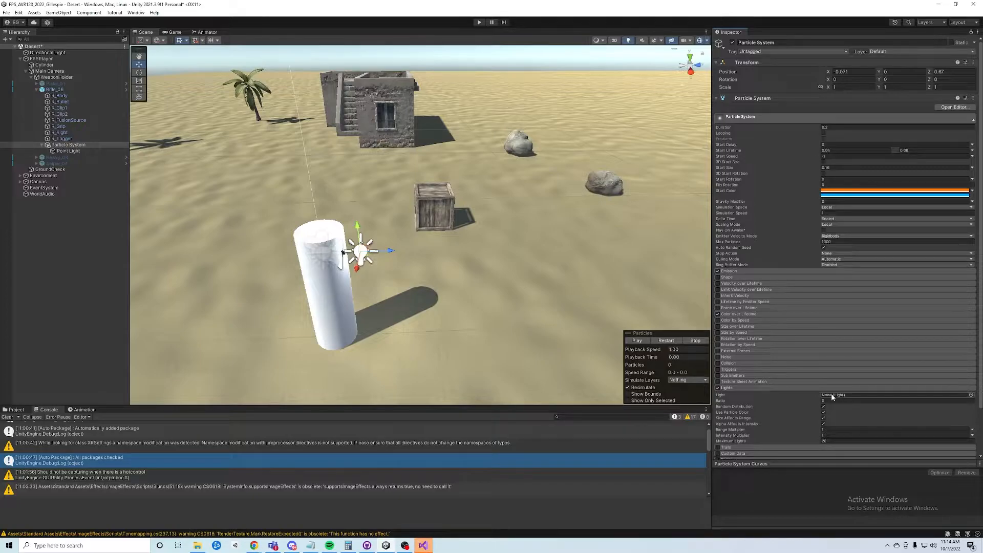
left_click_drag(67, 150, 833, 395)
scroll(849, 408, "down", 2)
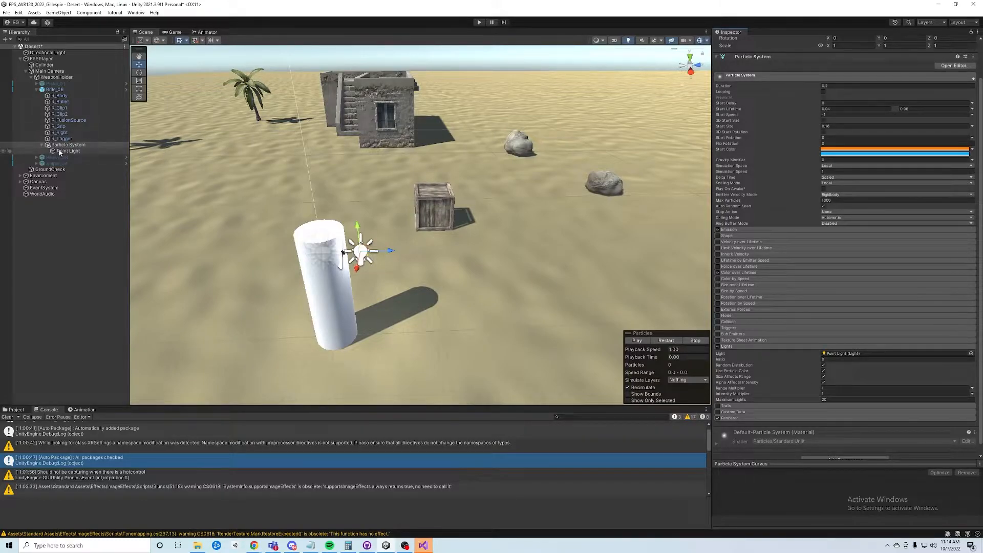
- Deactivate the Point Light object and reselect the Particle System
left_click(87, 151)
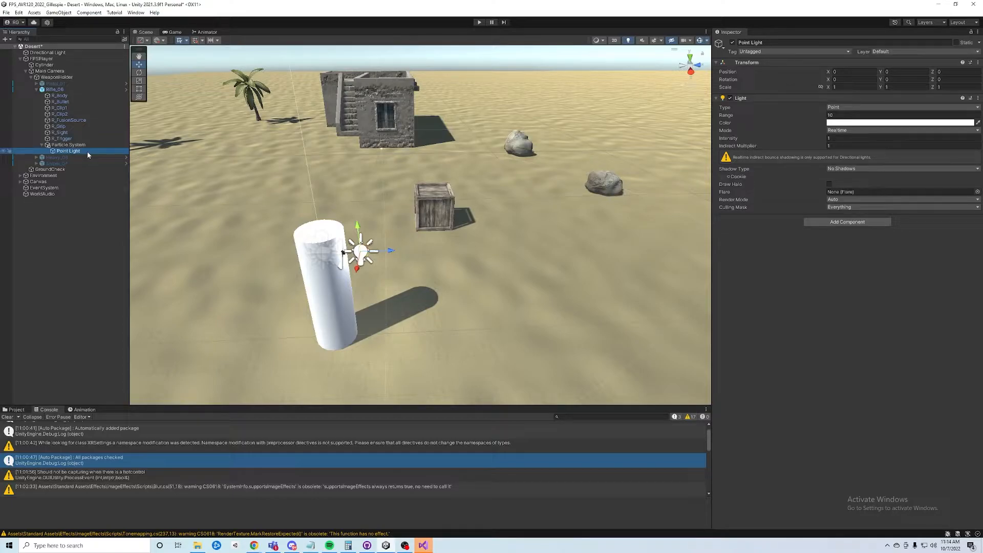
left_click(732, 43)
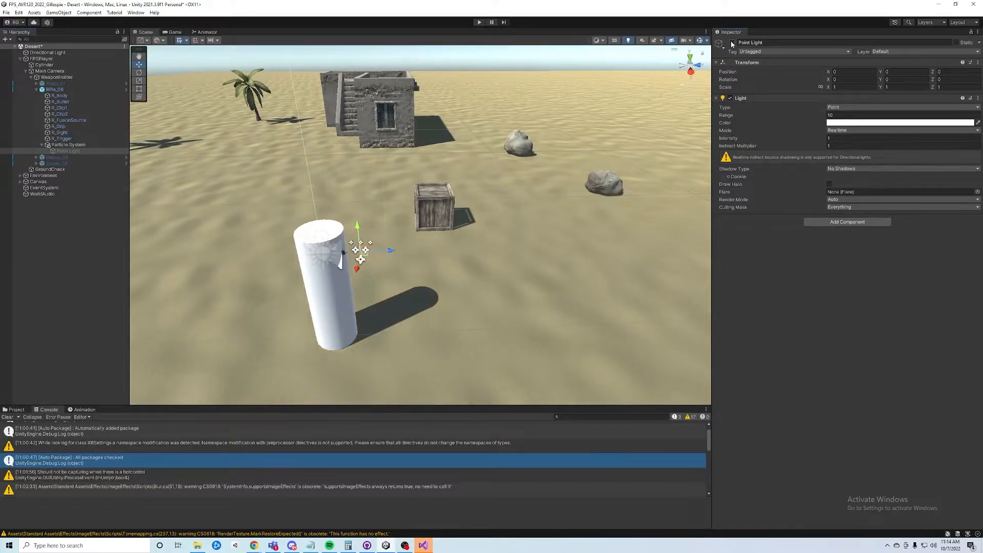
left_click(65, 145)
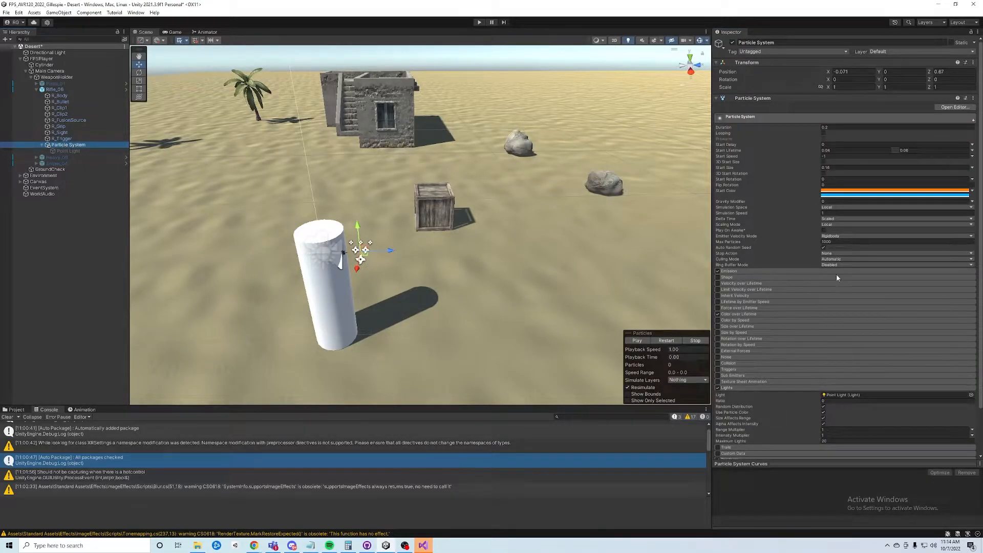
scroll(848, 313, "down", 2)
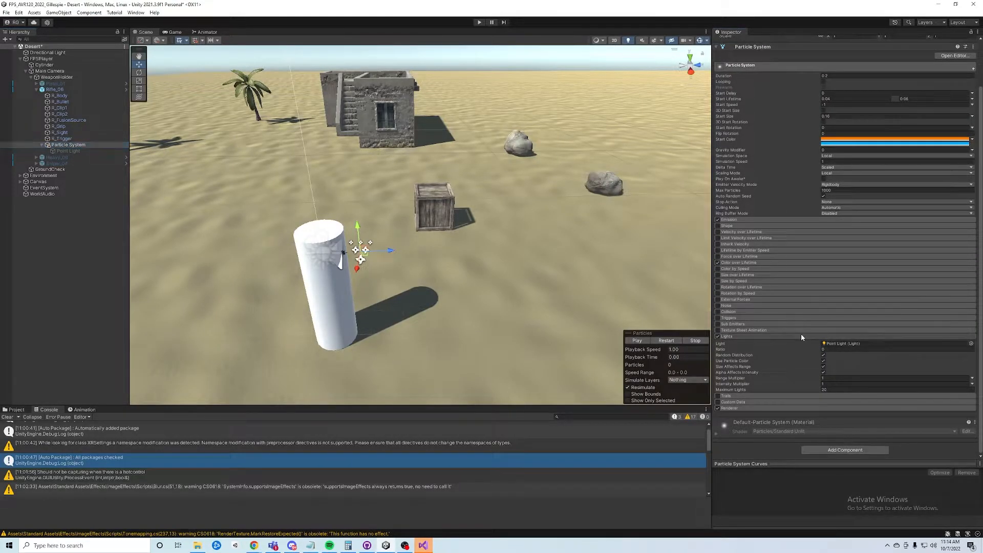
left_click(801, 333)
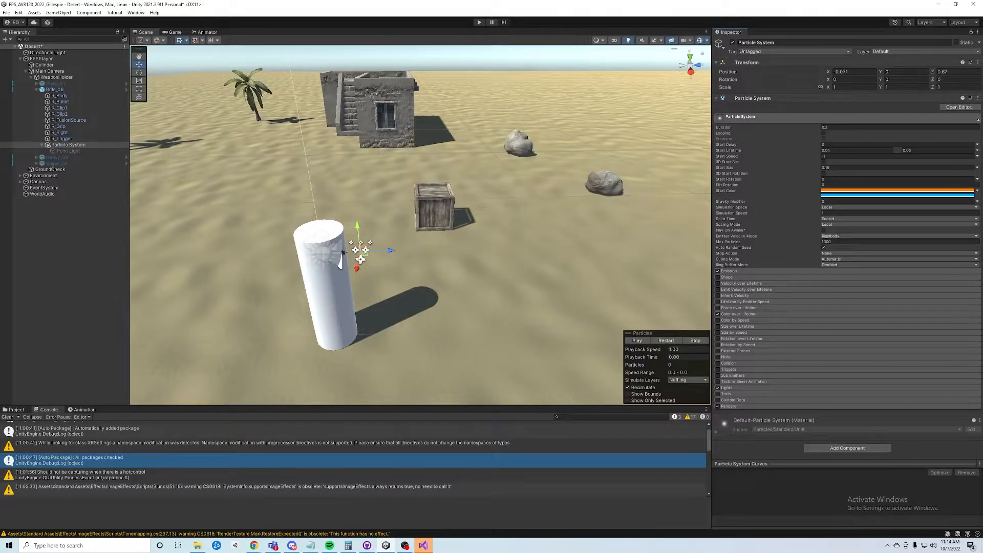
left_click(760, 387)
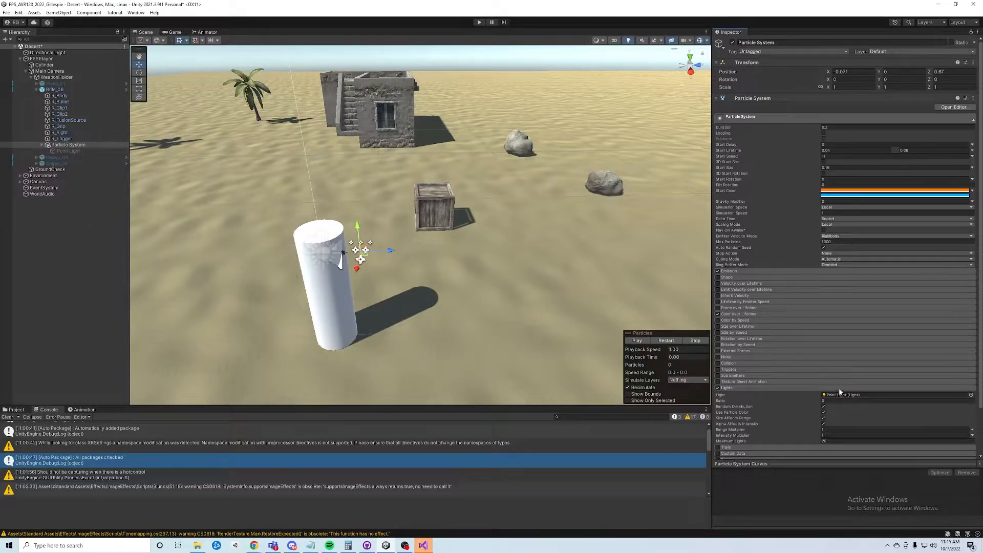
left_click(775, 387)
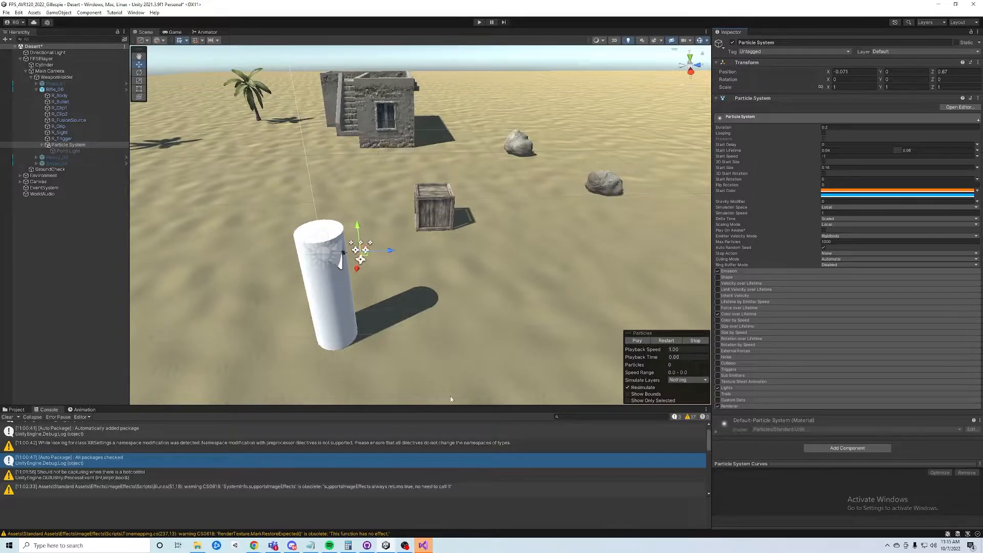
- Review the Particle System's Renderer module settings, collapse the module again, and minimize the Particle System Curves preview
left_click(762, 406)
scroll(874, 409, "down", 1)
scroll(875, 407, "down", 5)
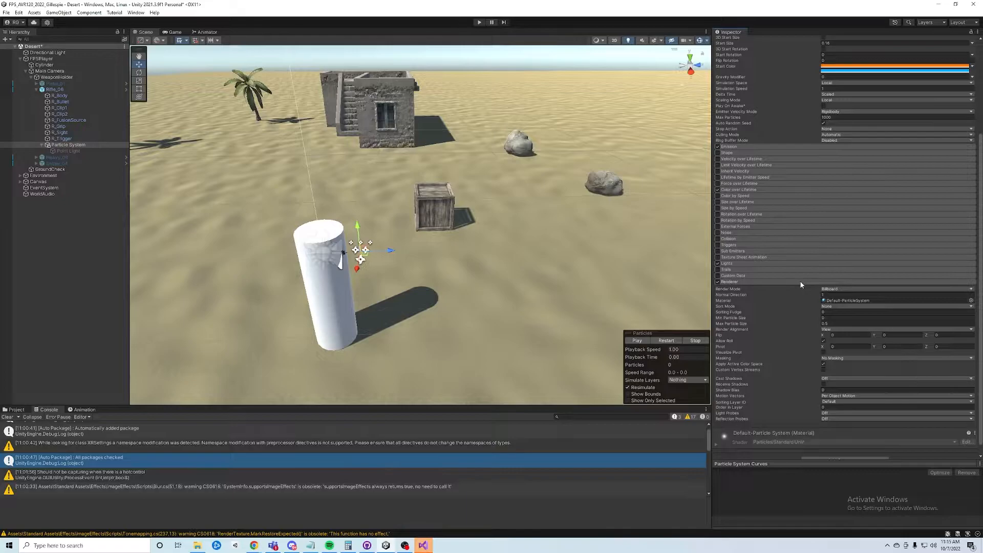
left_click(801, 283)
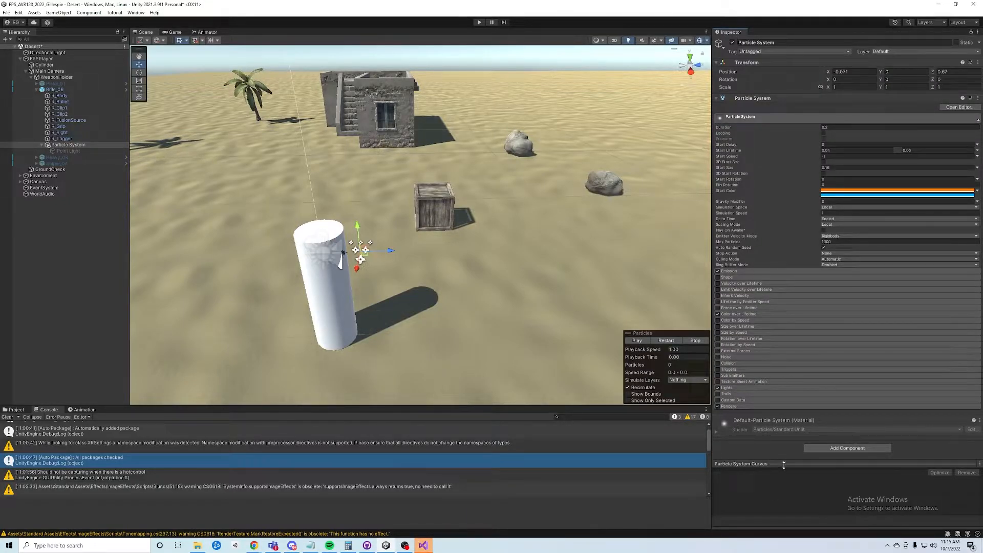
left_click_drag(784, 465, 785, 522)
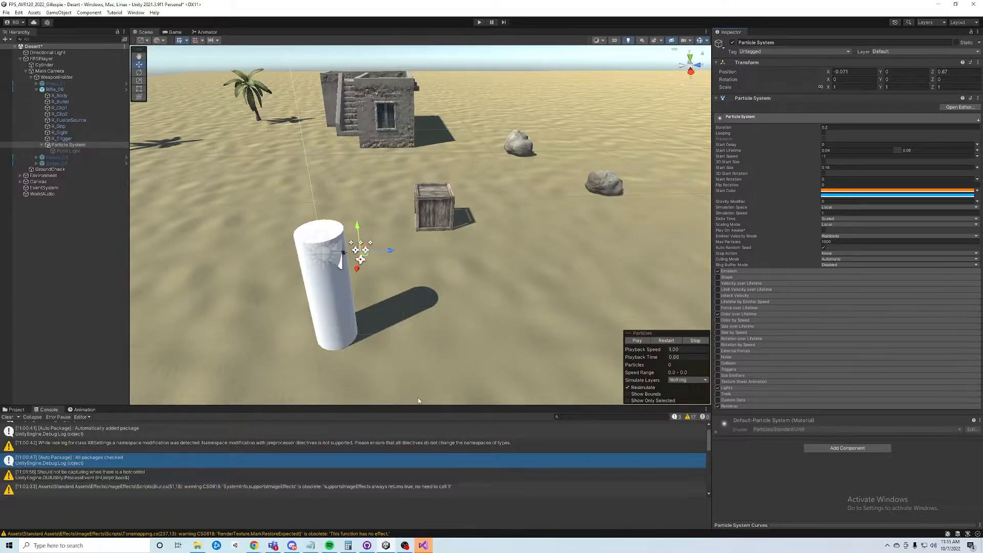
- Open the EffectExamples/WeaponEffects/Materials folder and lock the Inspector on the Particle System
left_click(12, 409)
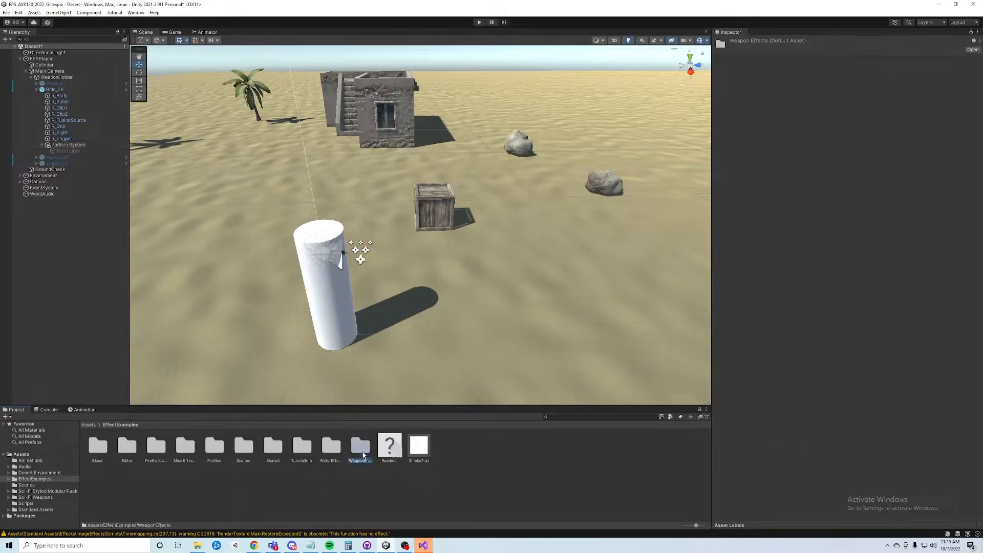
double_click(361, 446)
double_click(97, 445)
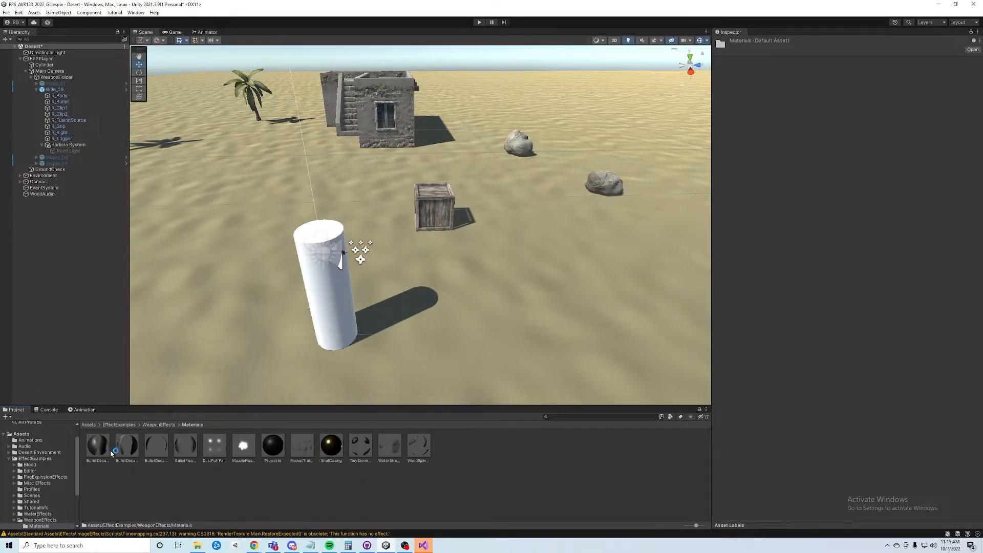
left_click(70, 145)
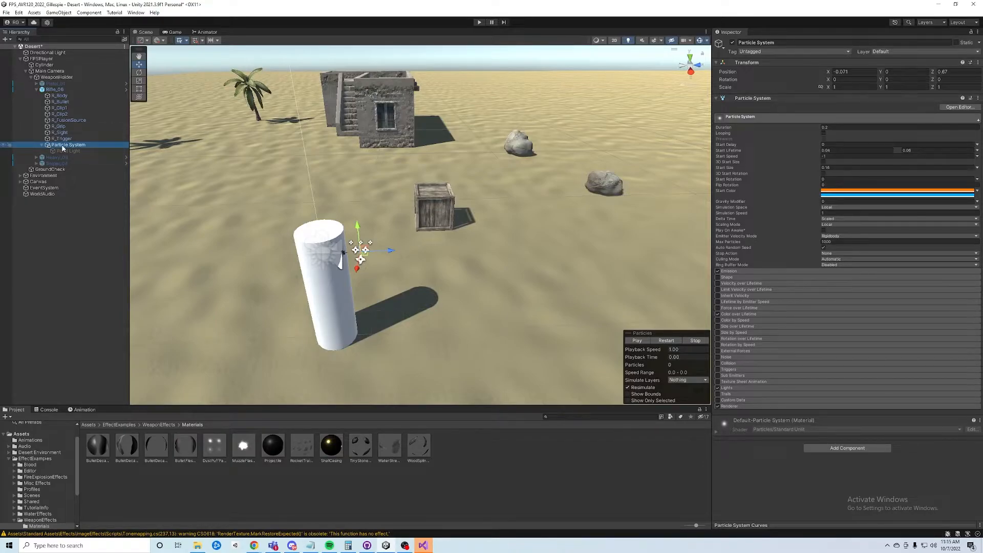
left_click(971, 32)
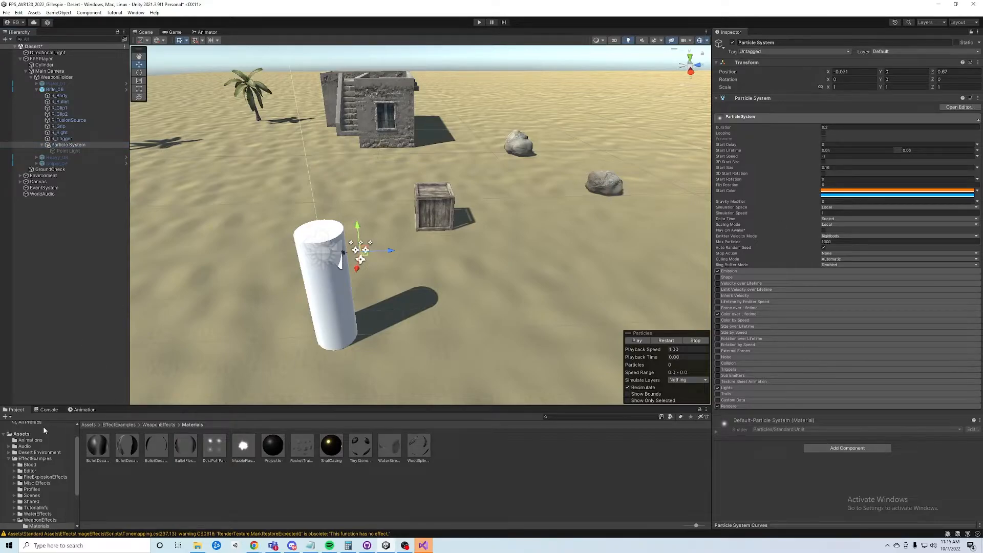
- Navigate from Assets through EffectExamples and WeaponEffects to Materials, and assign the Muzzle Flash Particle material to the Particle System
left_click(21, 433)
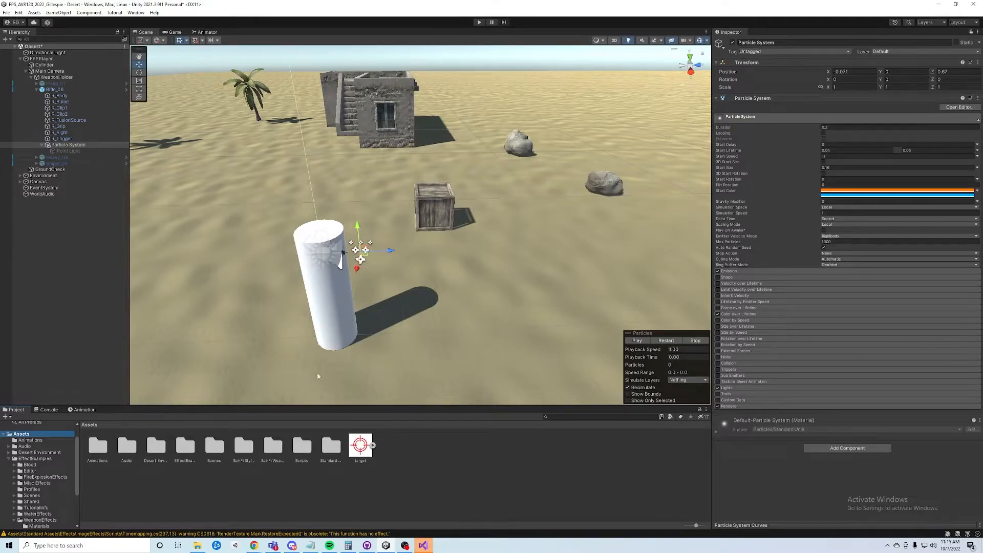
left_click(15, 459)
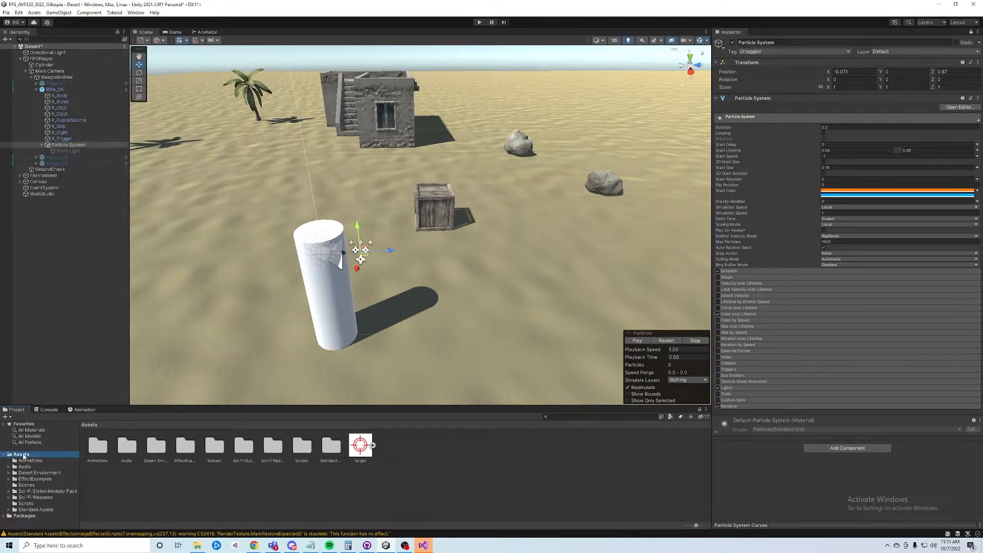
left_click(34, 479)
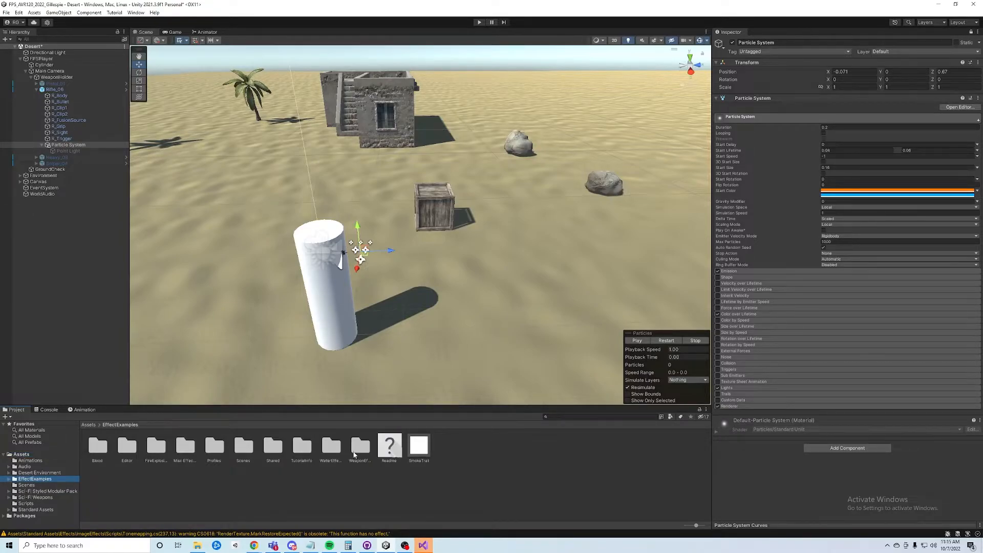
left_click(365, 454)
double_click(364, 453)
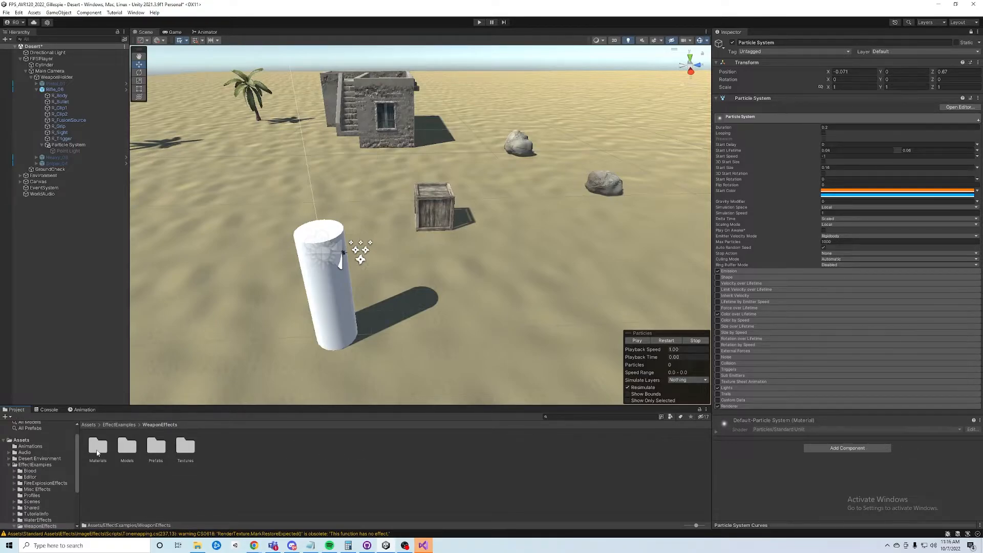
double_click(97, 447)
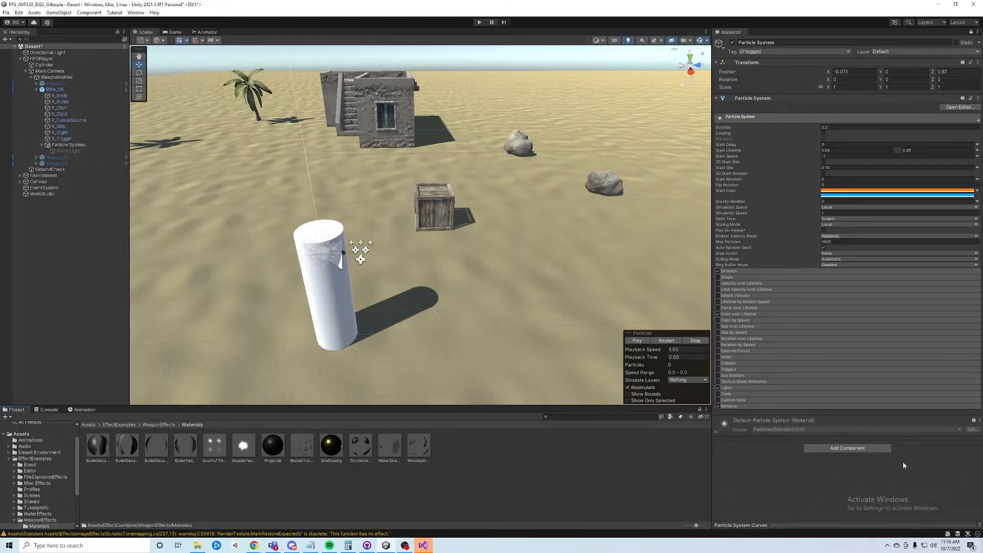
left_click(245, 450)
left_click_drag(247, 449, 768, 456)
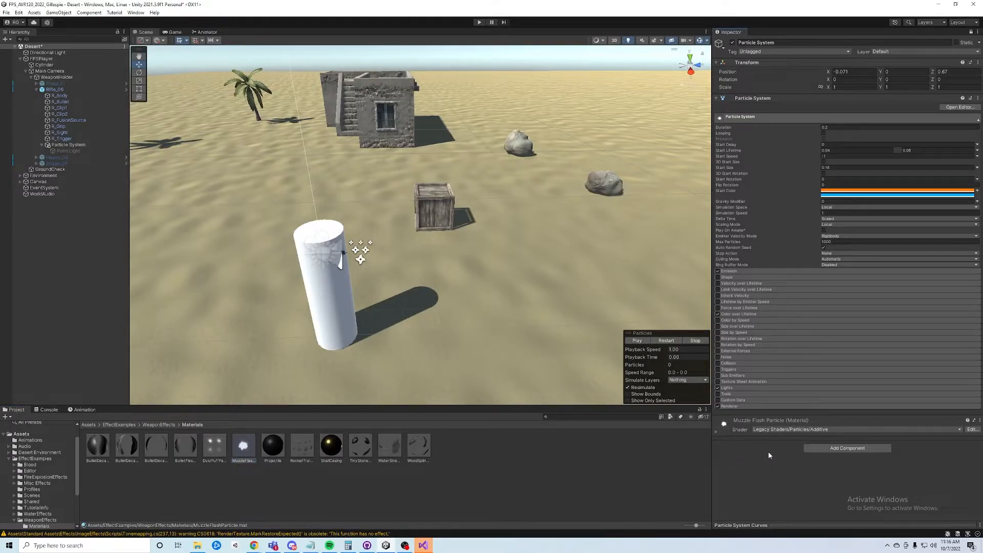
- Expand the Muzzle Flash Particle material's settings and set its Tint Color to orange (255, 116, 0)
left_click(715, 432)
scroll(789, 415, "down", 1)
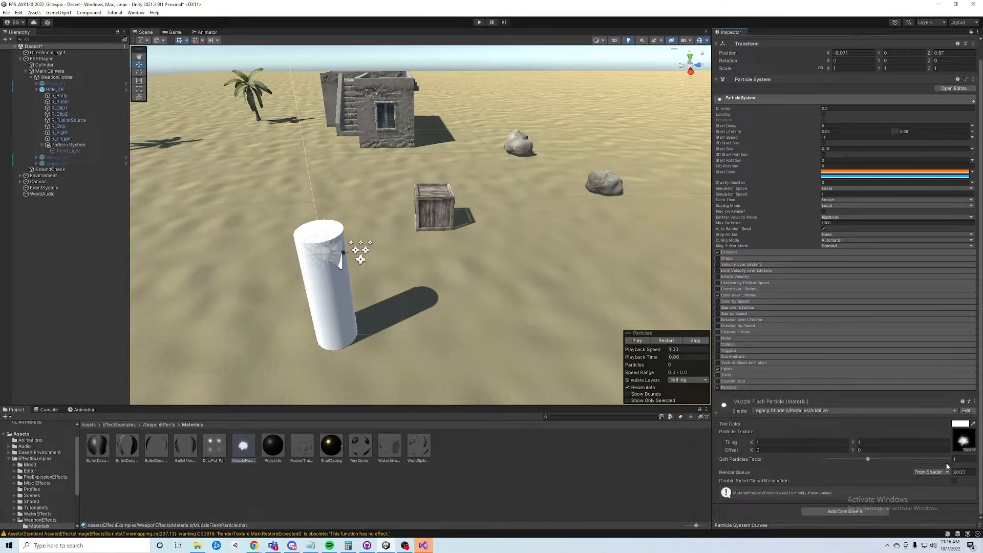
left_click(961, 424)
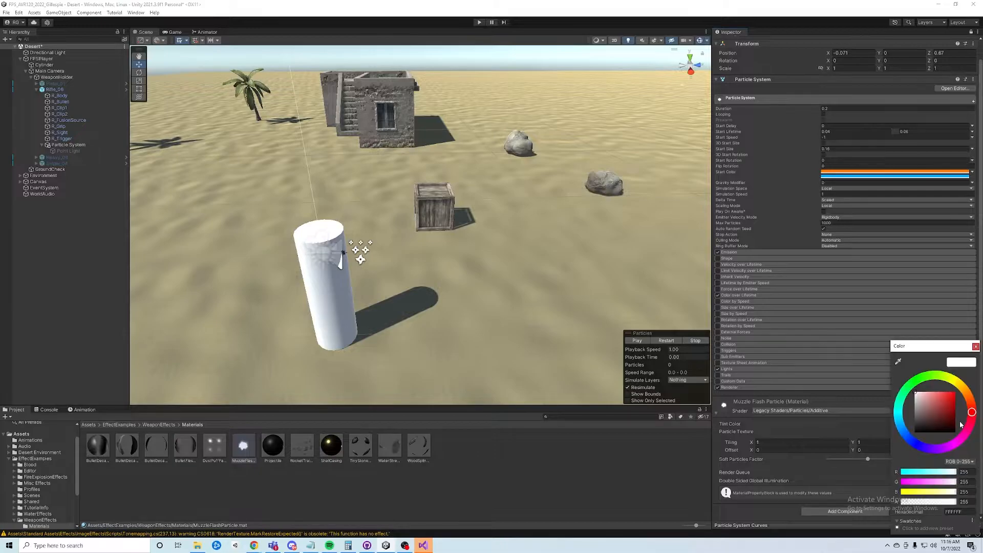
left_click(899, 413)
left_click(962, 386)
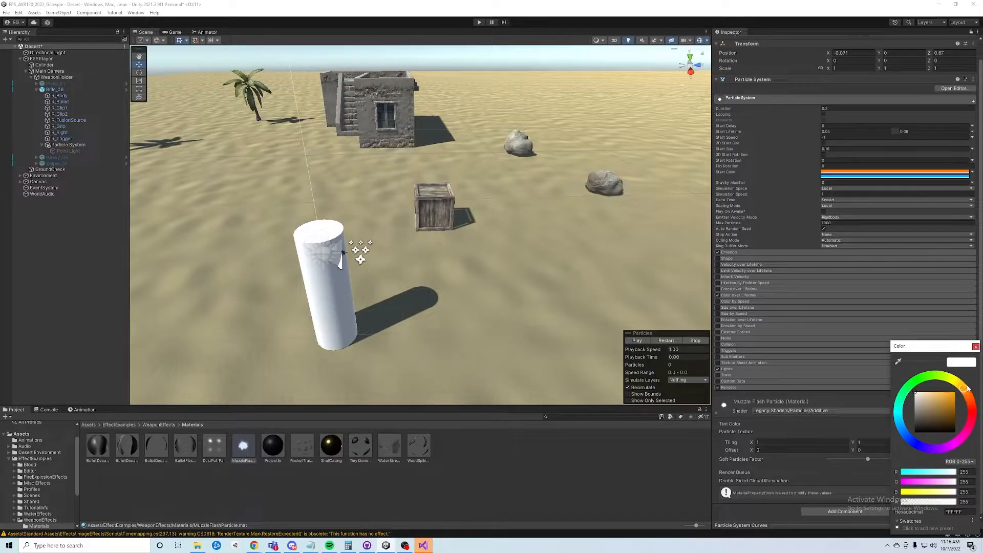
left_click(954, 393)
mouse_move(960, 393)
left_mouse_down()
mouse_move(971, 396)
mouse_move(957, 392)
left_mouse_up()
left_click(976, 346)
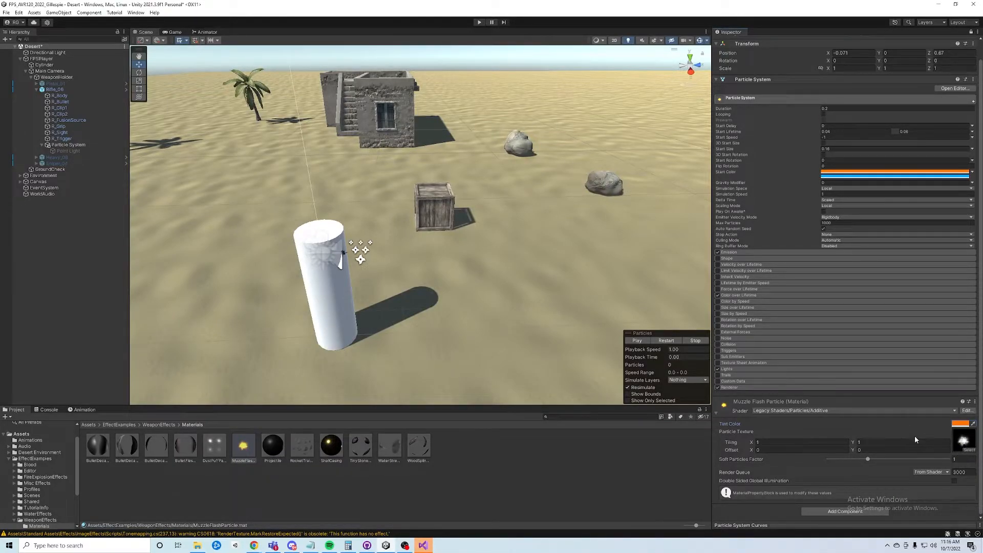
- Set the Muzzle Flash Particle material's Tint Color to light blue (00BBFF)
left_click(957, 425)
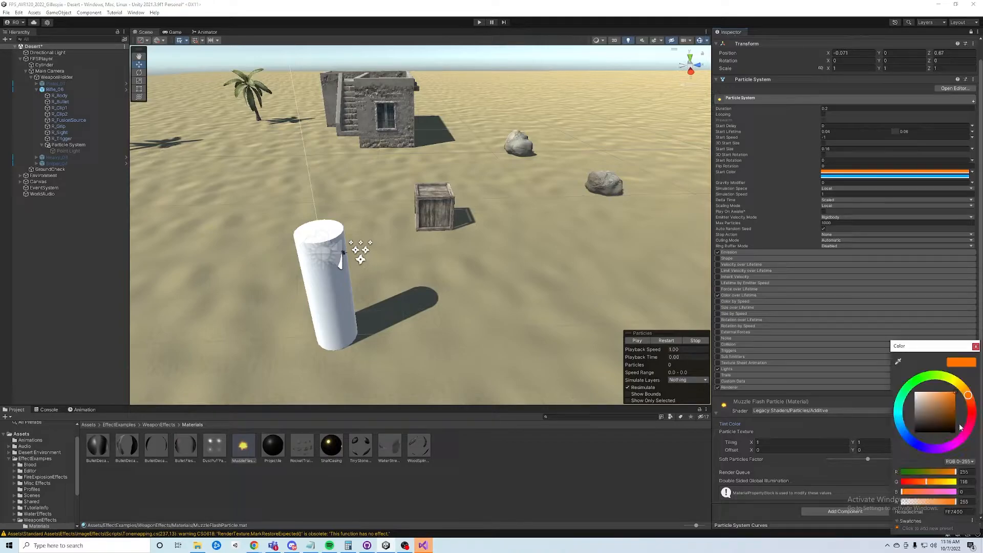
left_click(902, 429)
left_click_drag(900, 432, 896, 424)
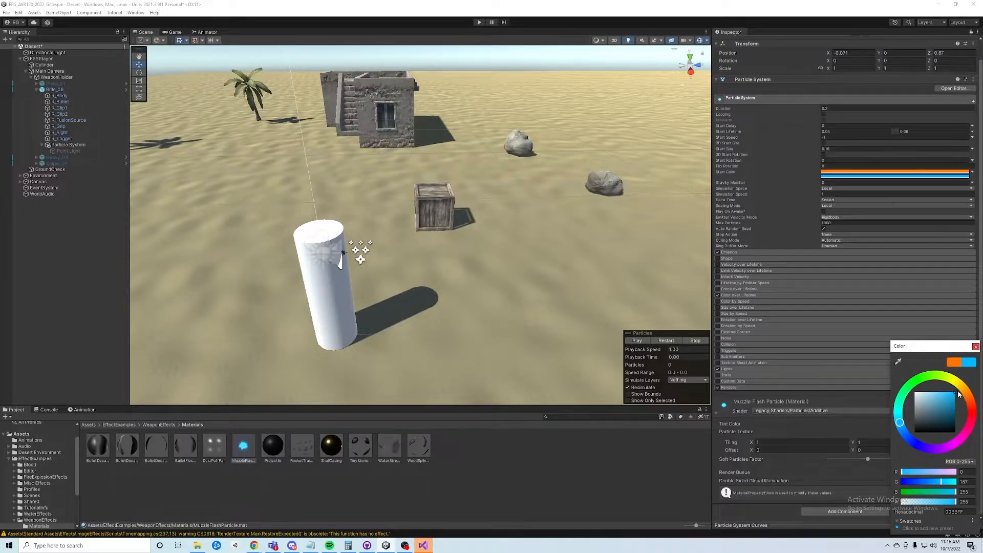
left_click(975, 347)
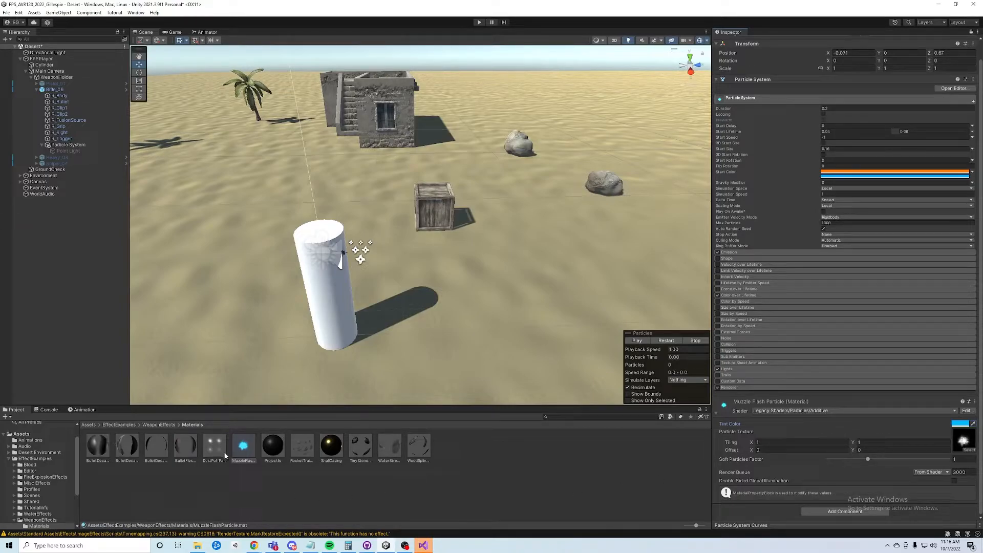
- Look through the flame materials in the FireExplosionEffects/Materials folder and collapse the Muzzle Flash Particle material's settings
left_click(27, 477)
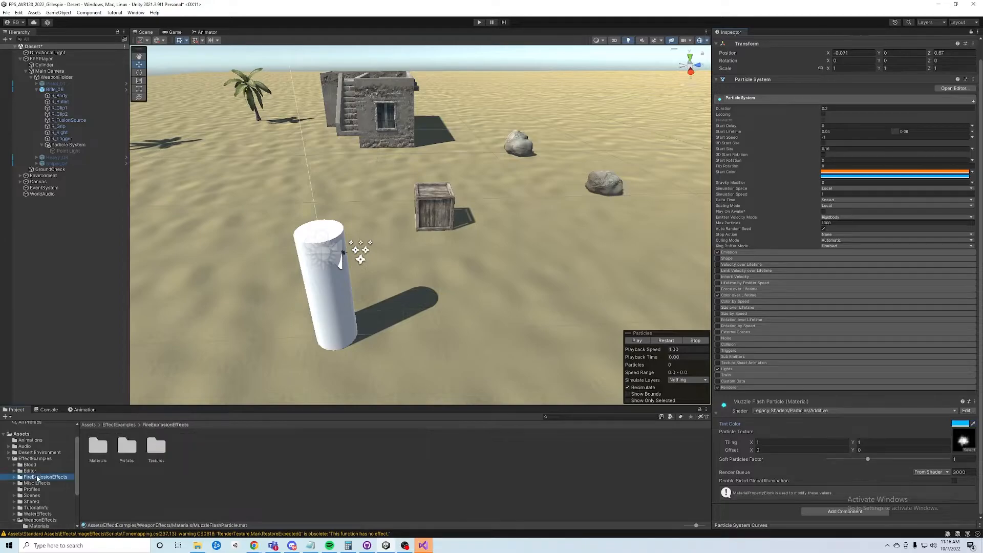
double_click(100, 448)
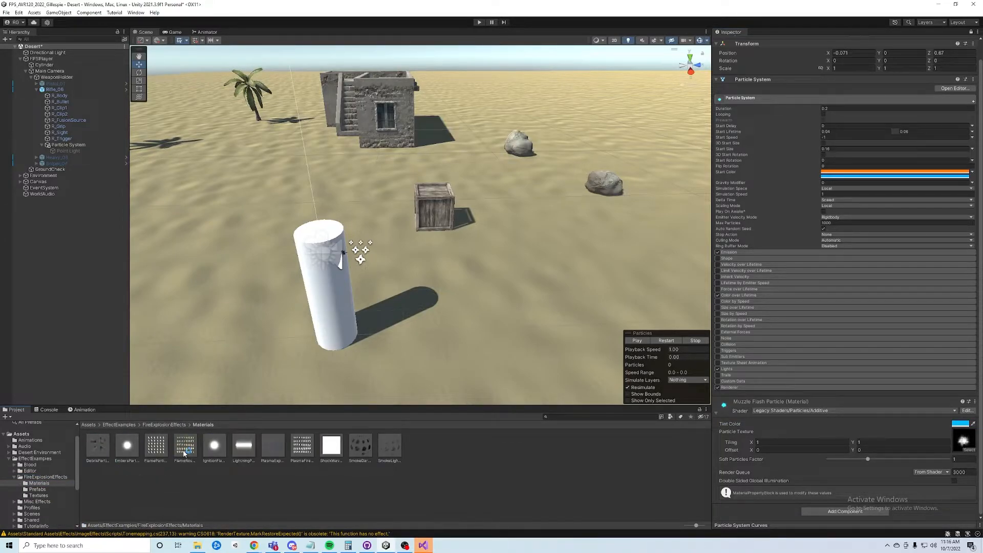
left_click(151, 448)
left_click(179, 441)
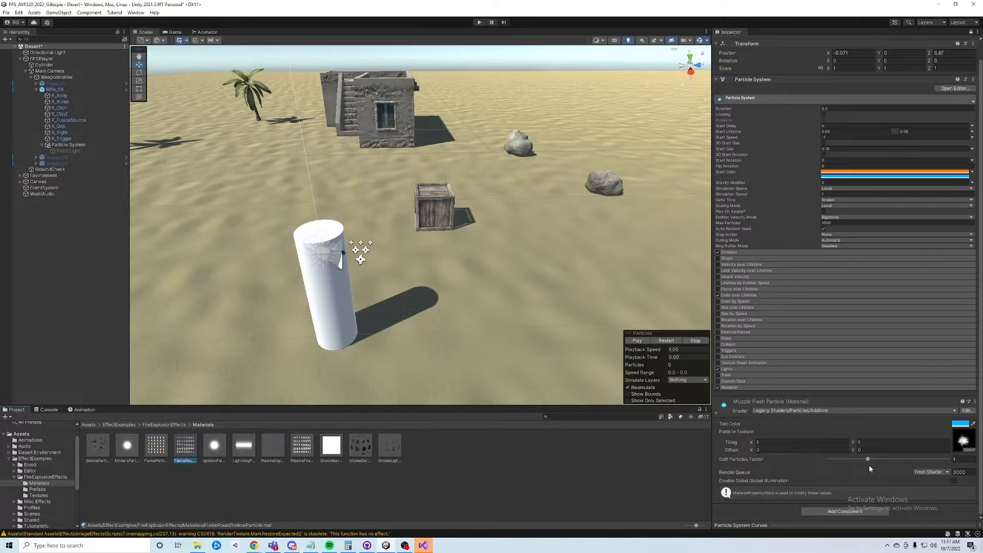
left_click(715, 414)
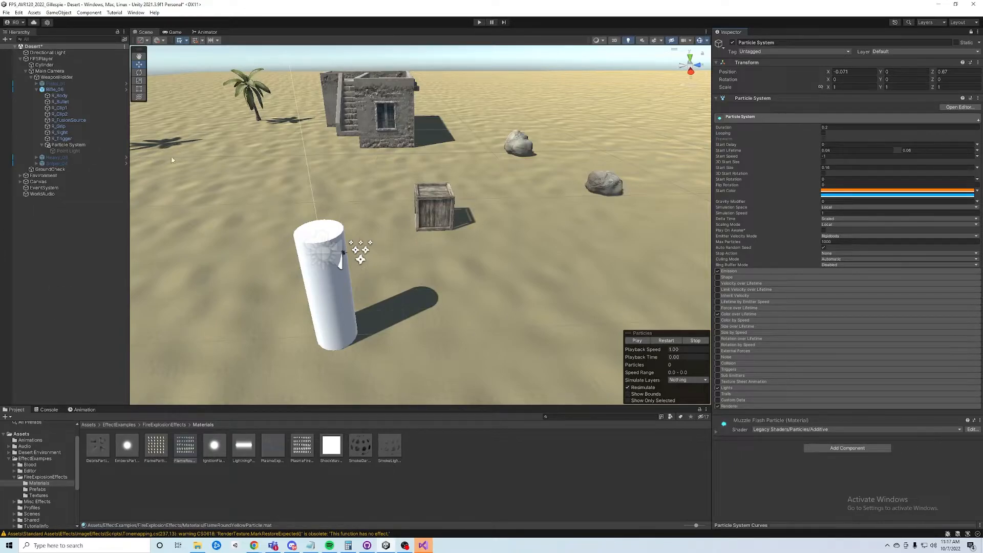
- Set the Muzzle Flash Particle material's texture Tiling to 2 in X and 2 in Y, and collapse its settings
left_click(72, 146)
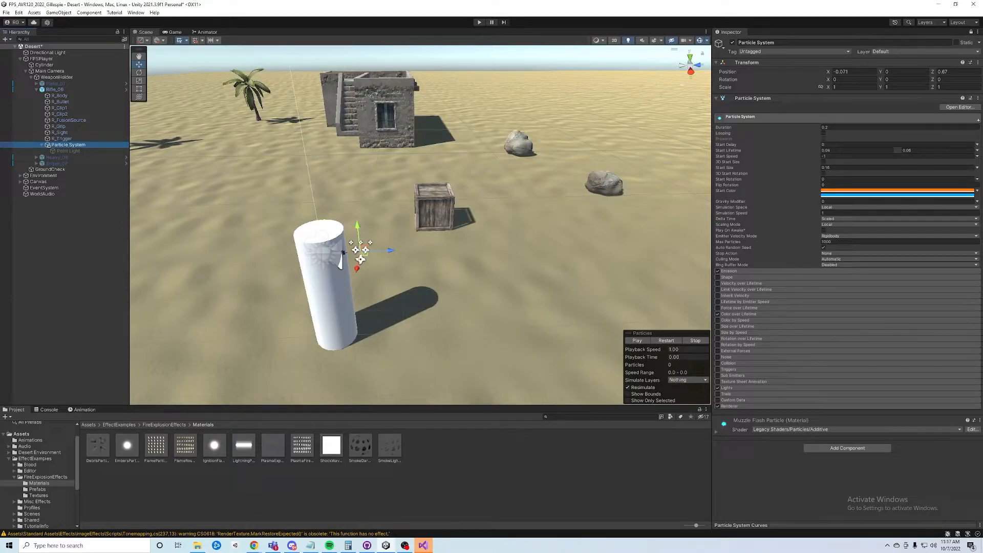
left_click(756, 420)
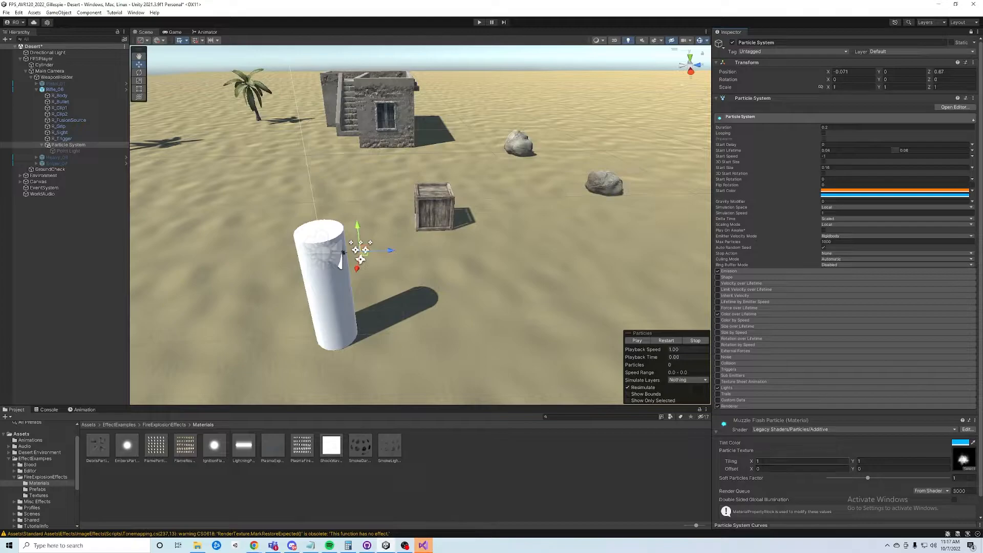
type("2")
left_click(886, 461)
type("2")
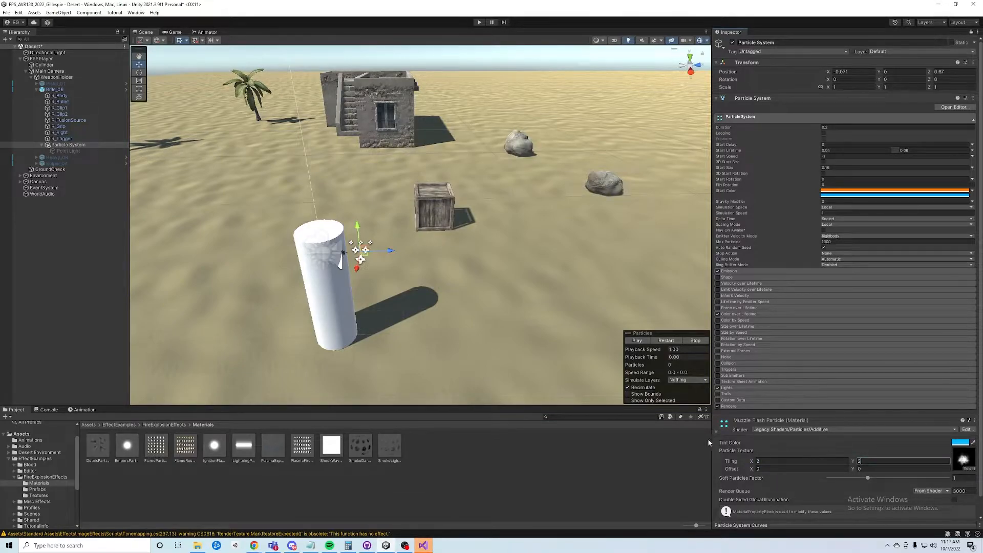
scroll(838, 409, "down", 1)
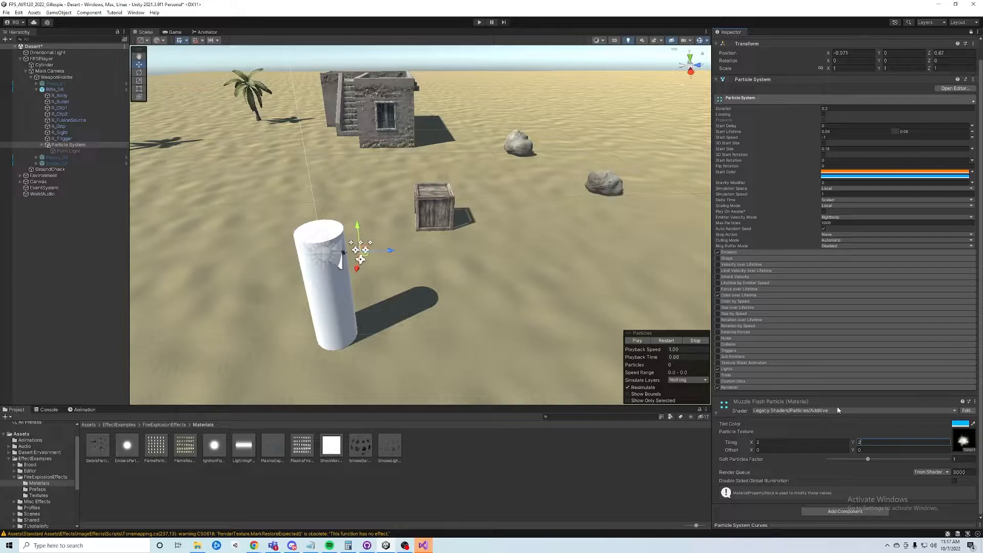
left_click(714, 414)
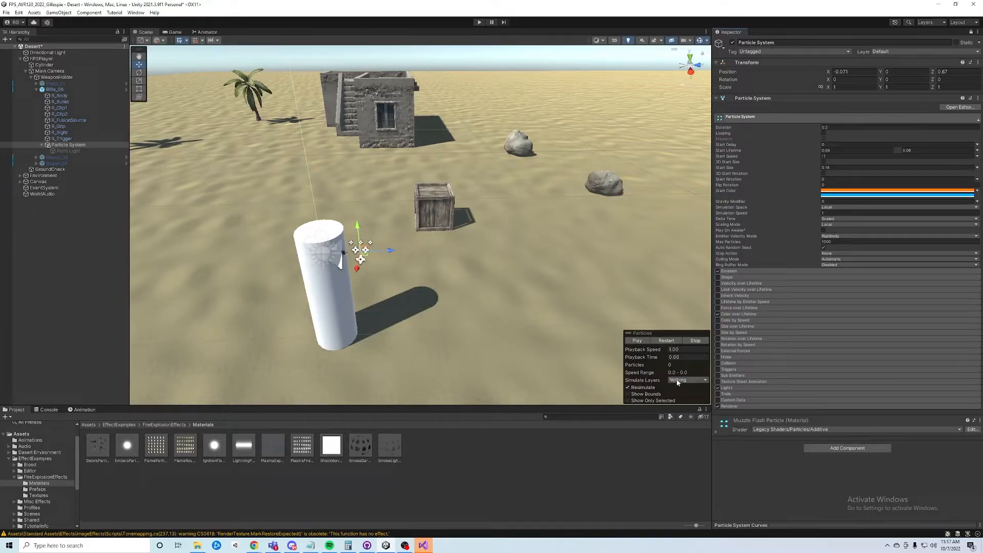
- Collapse the Particle System in the hierarchy, select Rifle_06 and unlock the Inspector to show its components
left_click(43, 146)
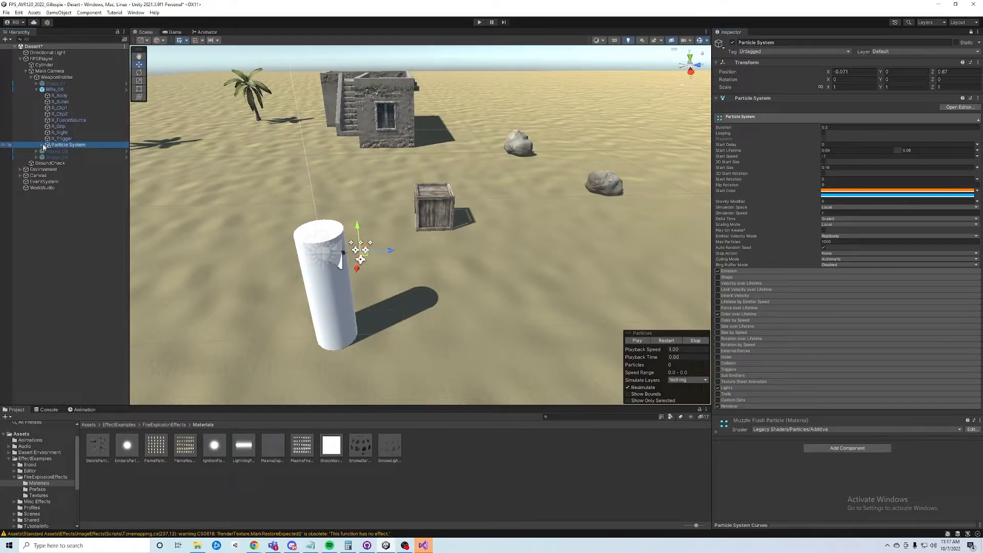
left_click(63, 89)
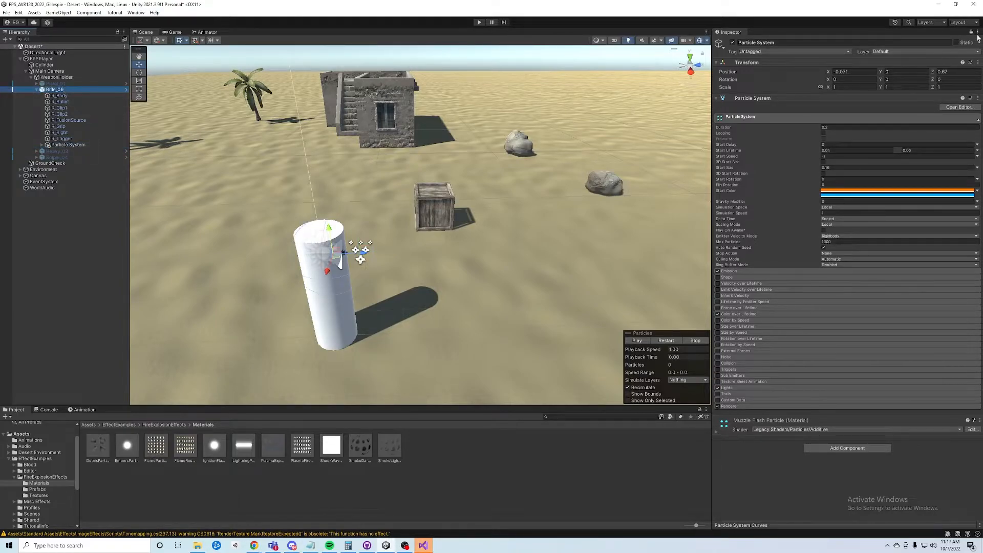
left_click(971, 32)
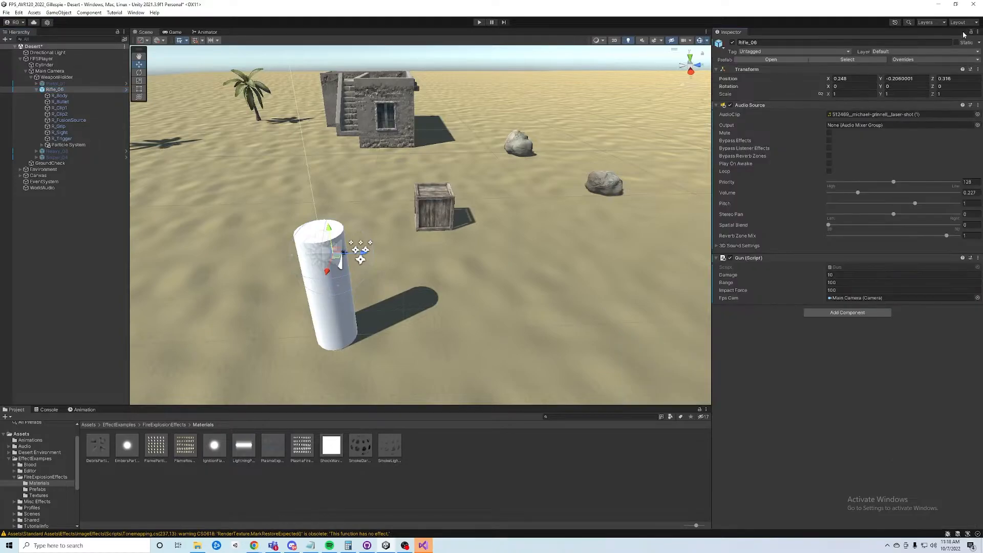
left_click(60, 90)
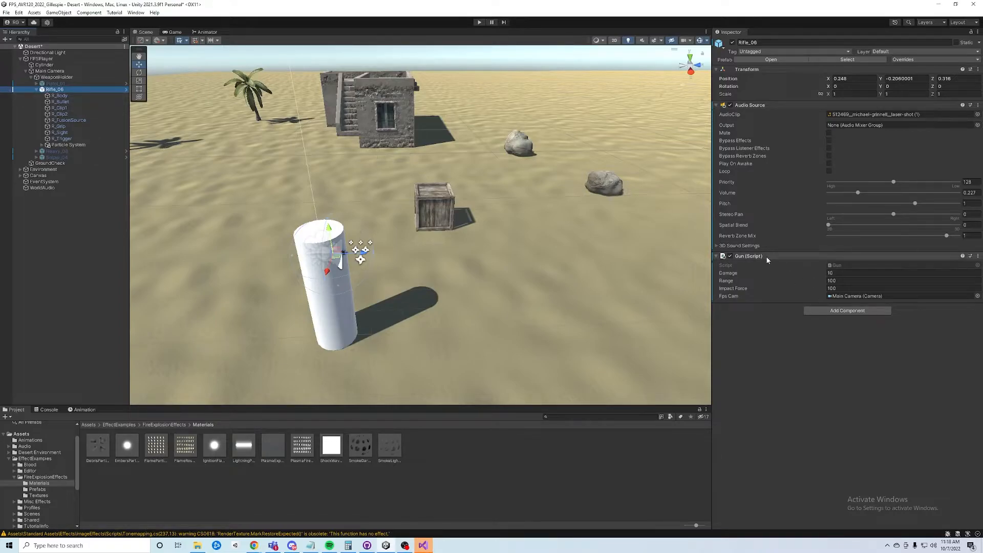
- Open Rifle_06's Gun script in Visual Studio and go to the beginning of the file
left_click(866, 265)
double_click(866, 265)
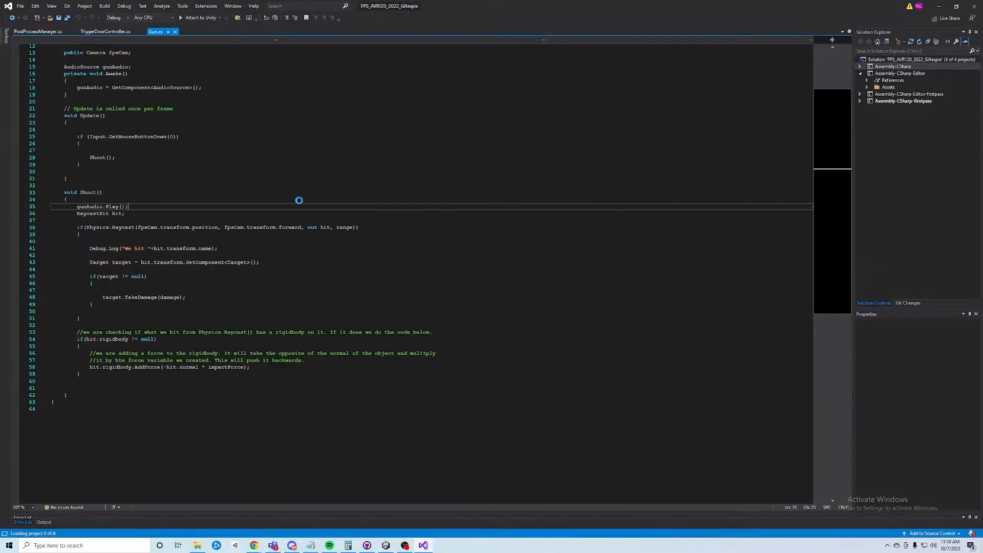
scroll(334, 226, "up", 4)
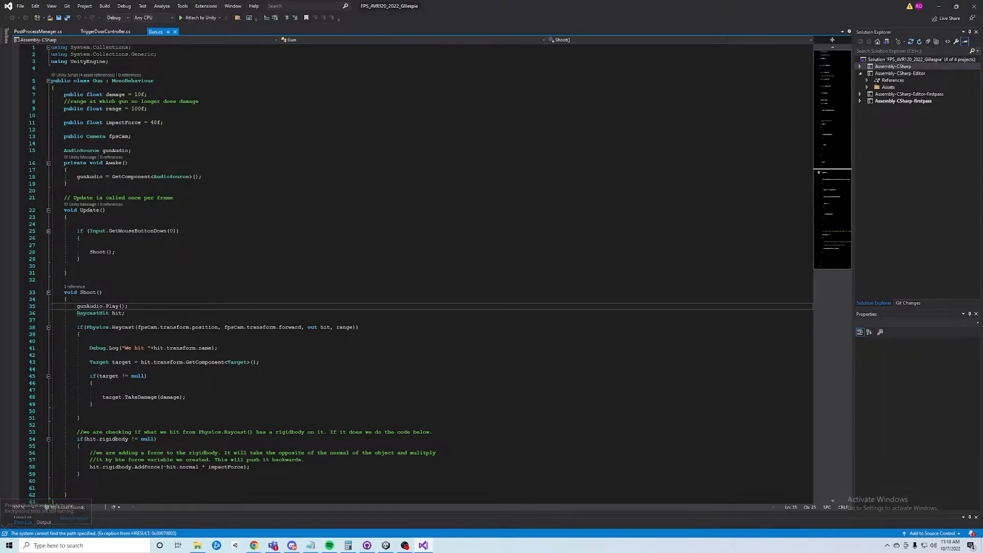
- Declare a public ParticleSystem variable named muzzleFlash below the gunAudio declaration in the Gun class
left_click(175, 152)
key("Return")
key("Return")
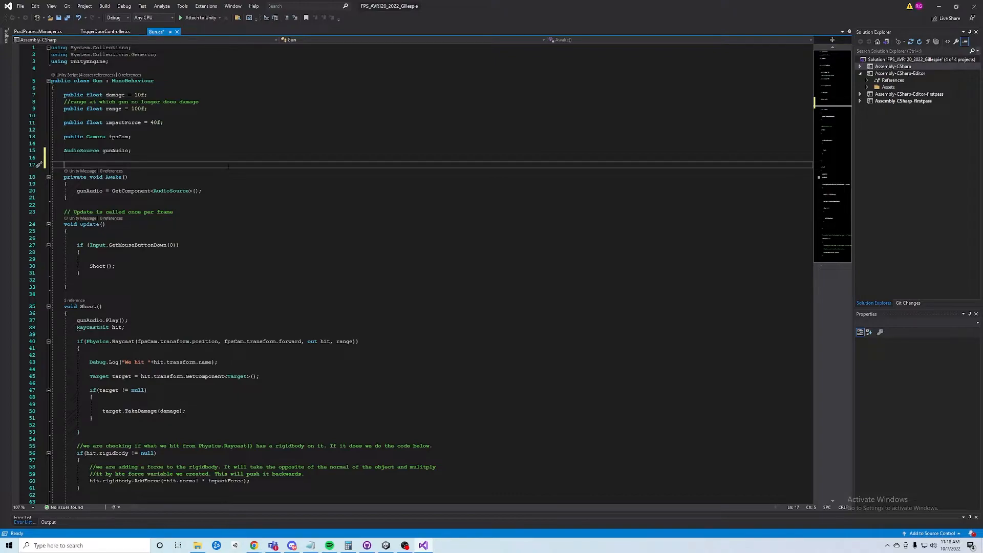
type("pu")
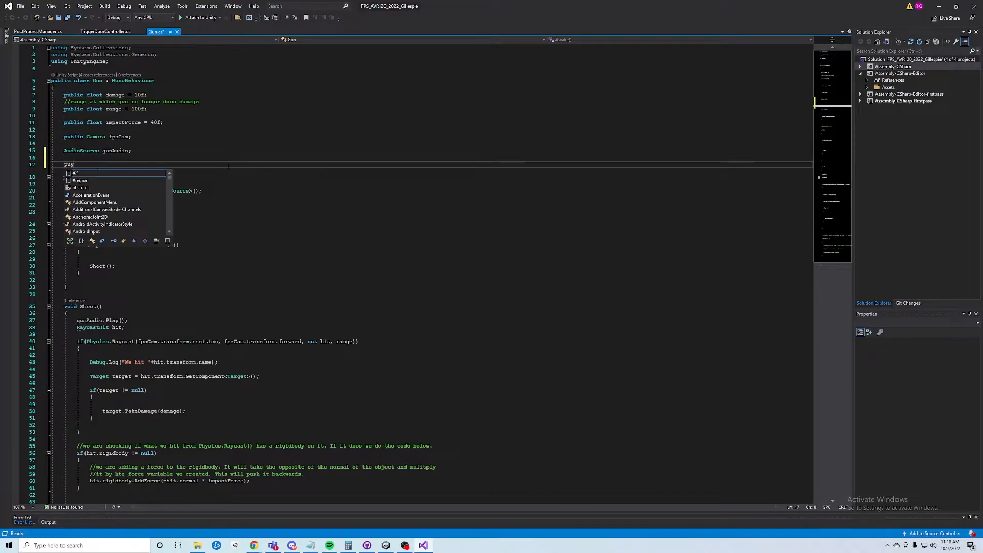
type("blic ")
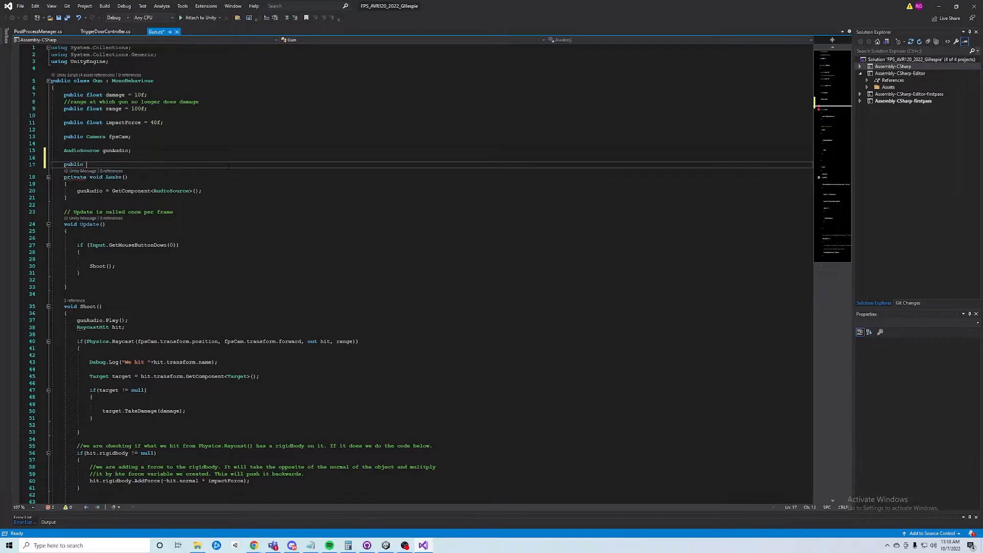
type("Part")
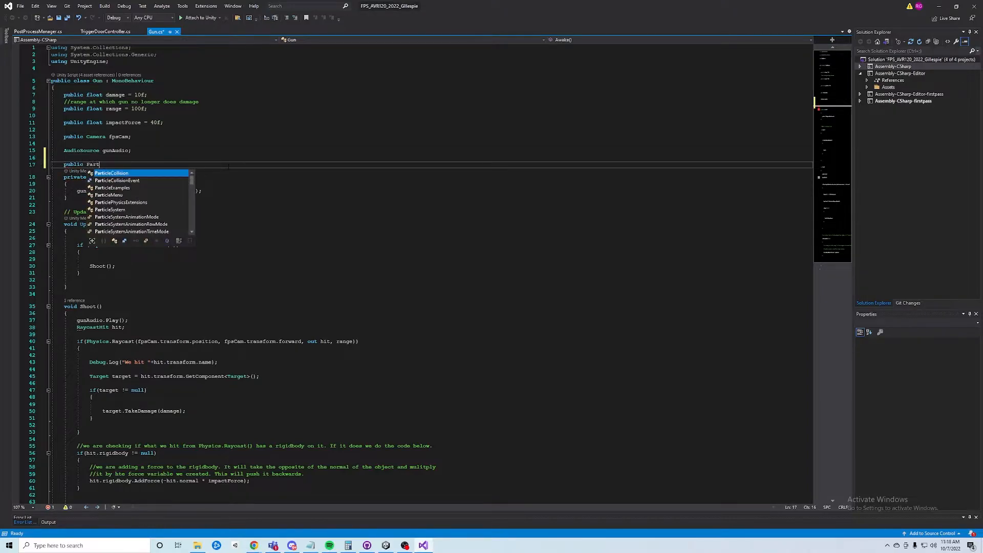
type("icleSys")
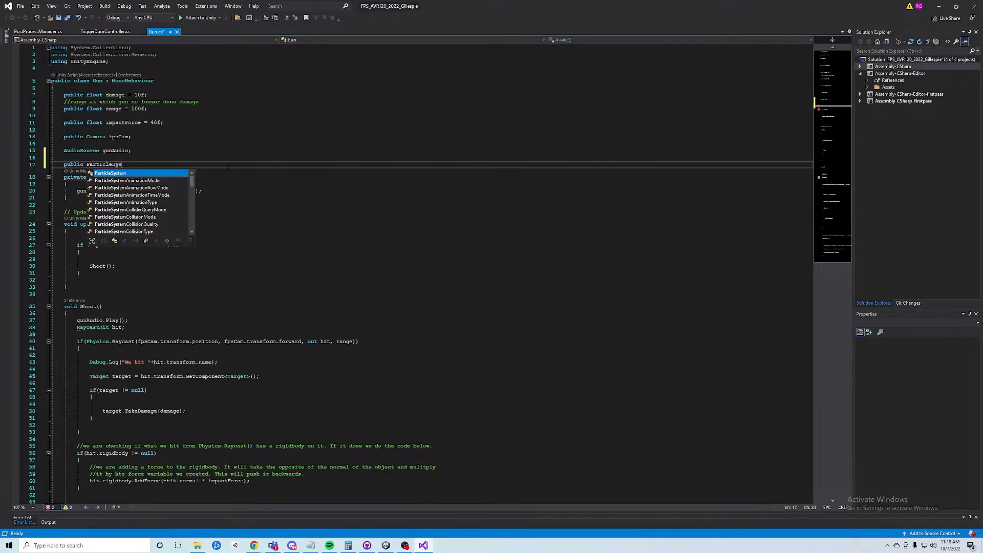
type("tem muzz")
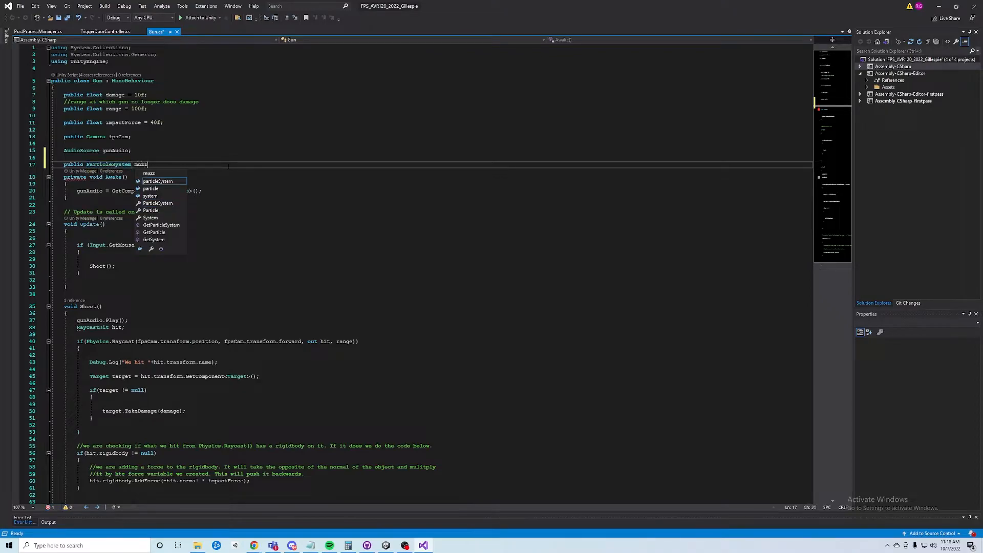
type("leFlash;")
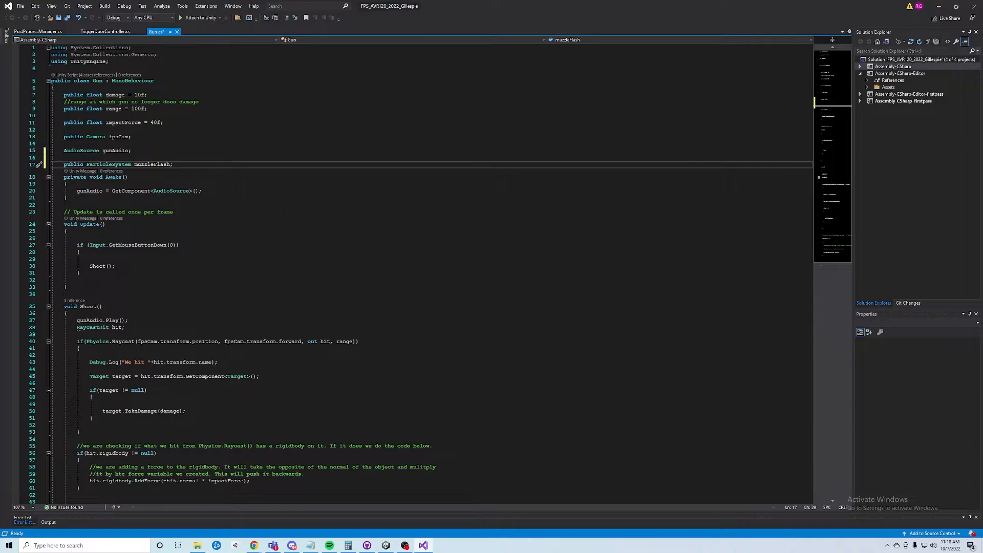
- Add a muzzleFlash.Play(); call directly after gunAudio.Play(); in the Shoot() method
scroll(247, 197, "down", 2)
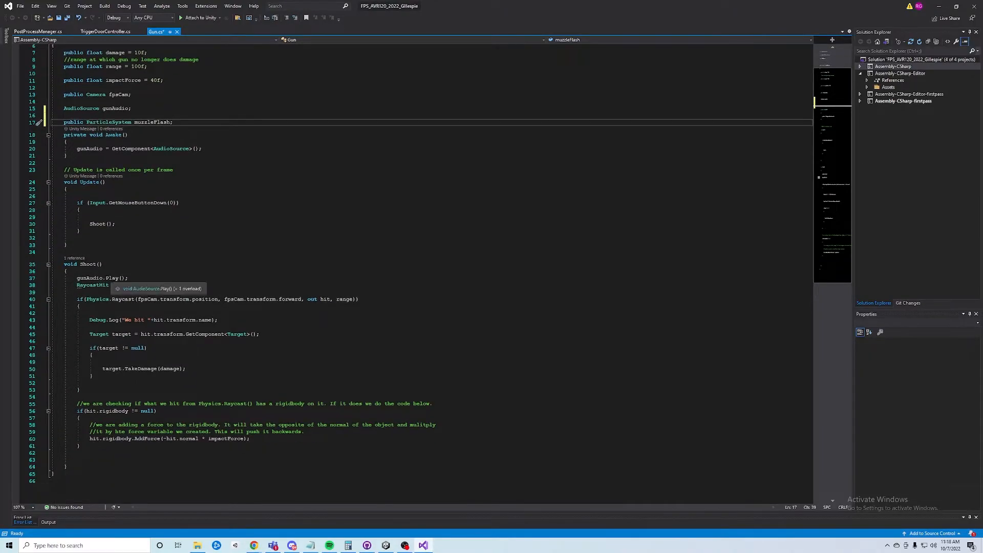
left_click(123, 271)
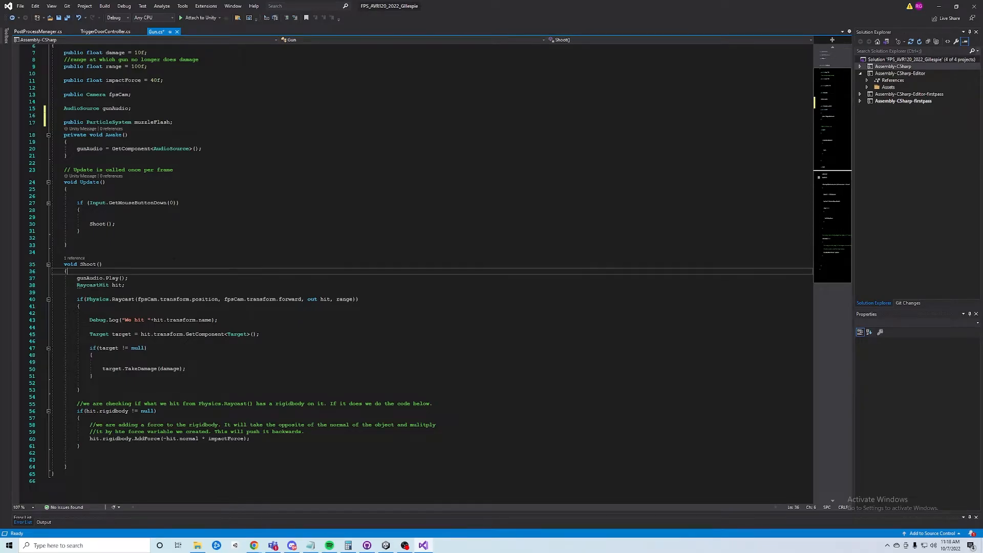
key("Return")
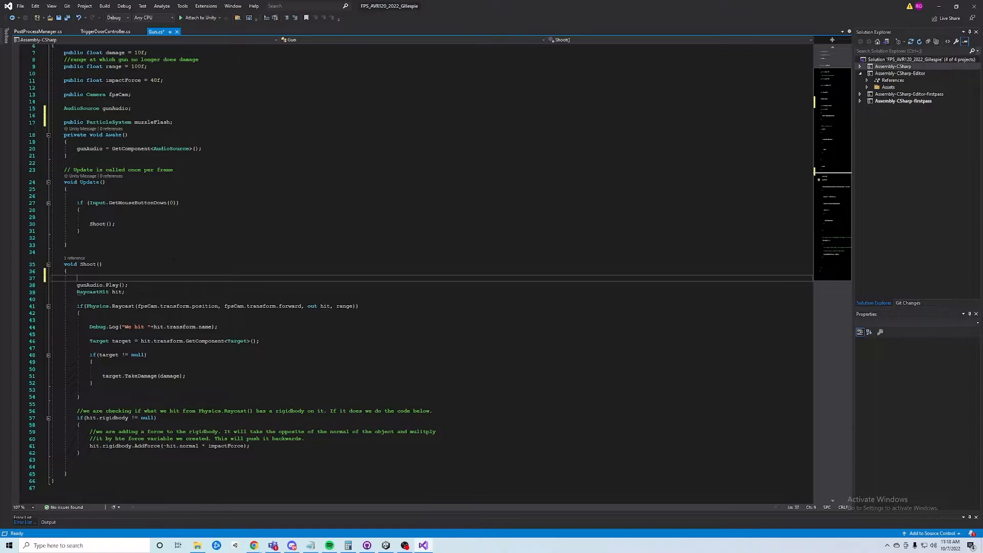
key("alt+Down")
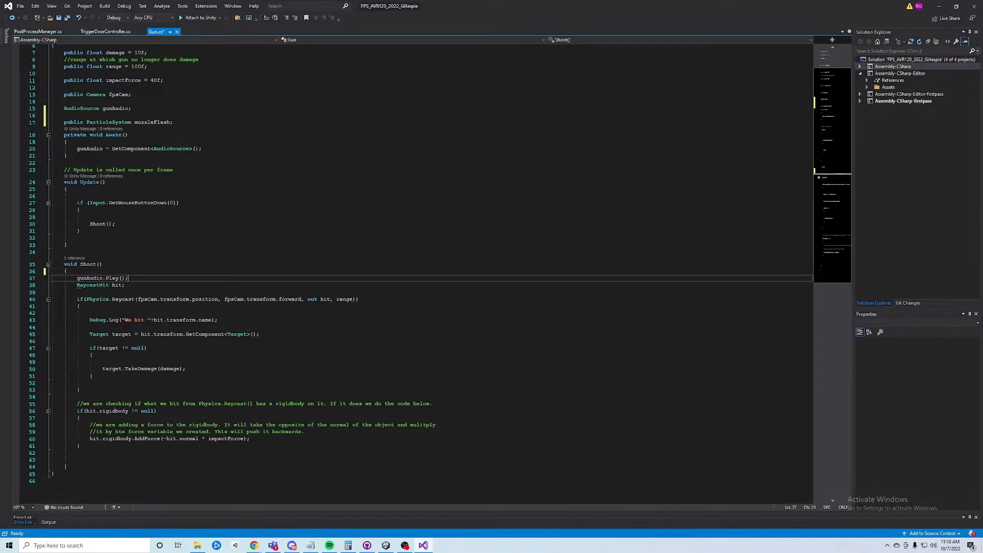
type("muzz")
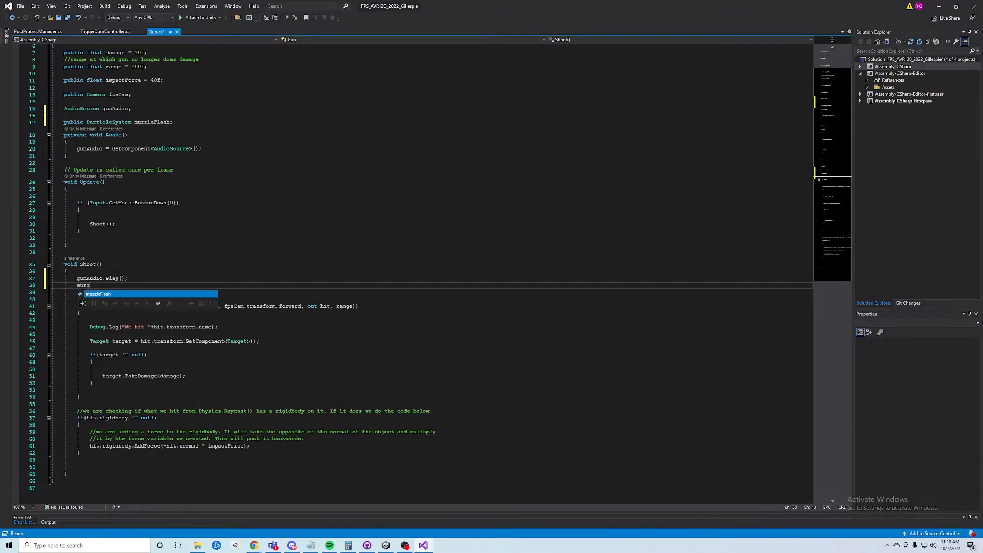
type("leFlash.")
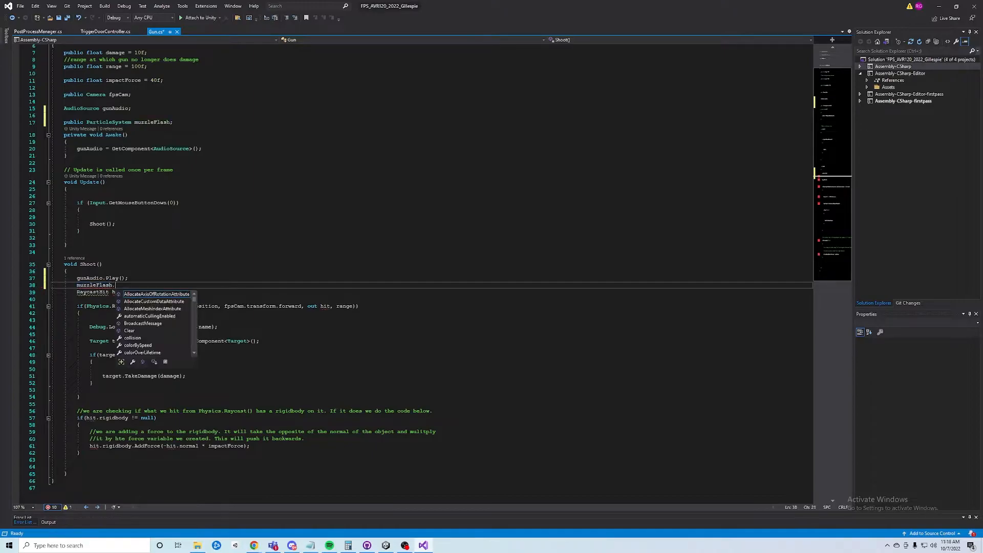
type("Play")
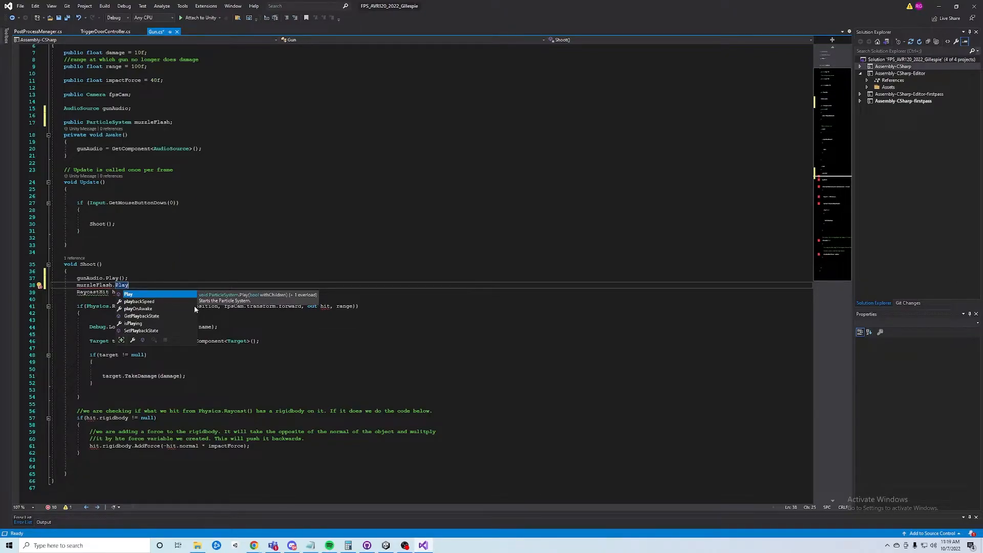
double_click(129, 296)
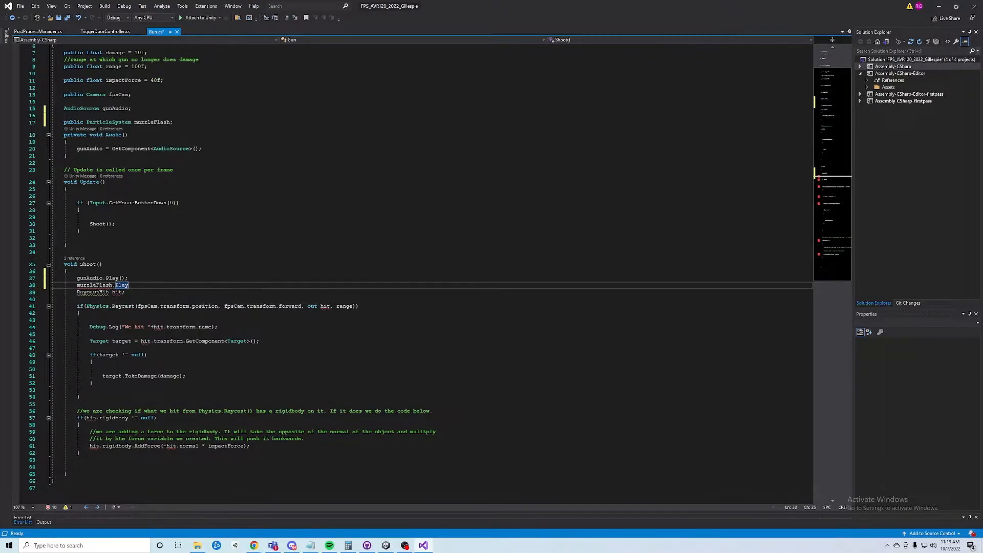
type("()")
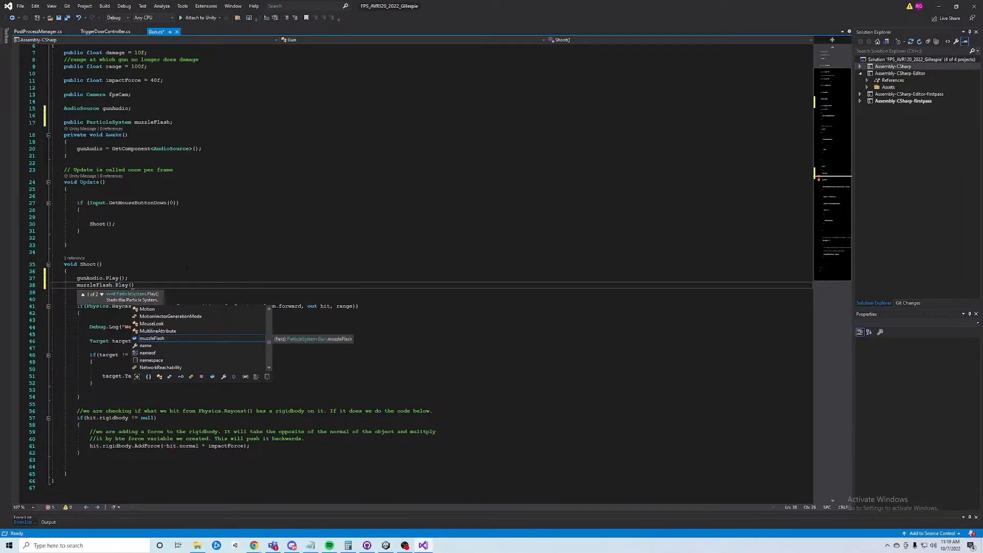
type(";")
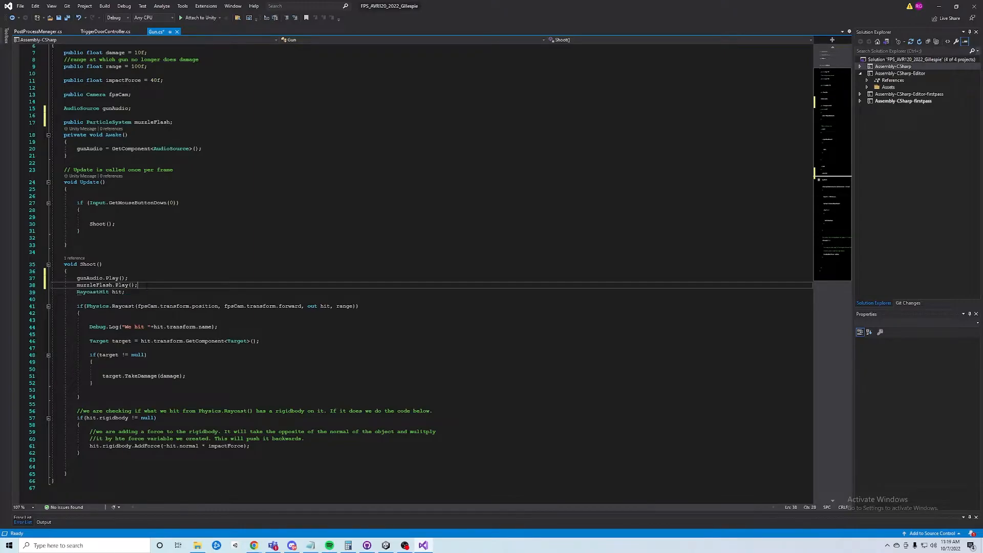
- Enlarge the code and review the muzzleFlash declaration and its Play() call in Shoot()
scroll(430, 272, "up", 2, "ctrl")
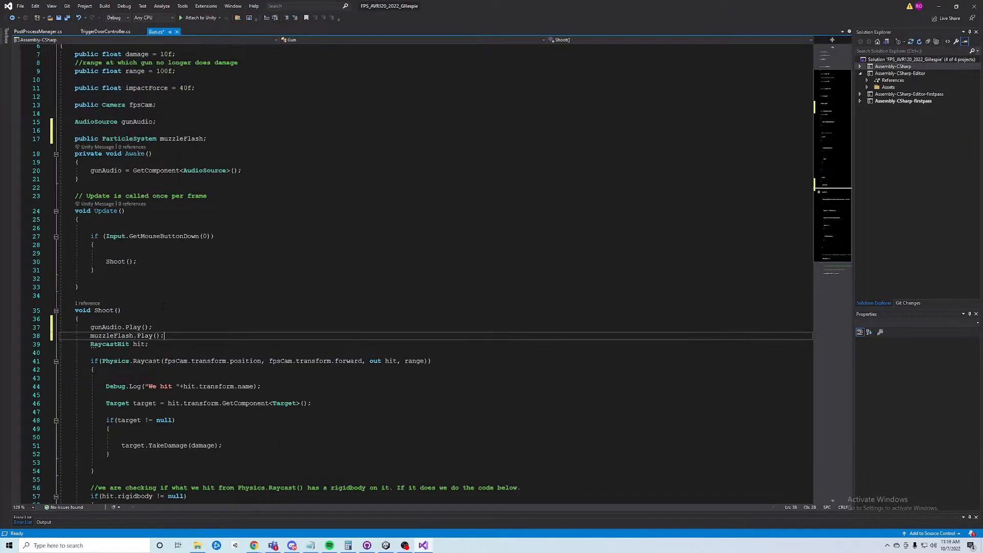
left_click_drag(164, 259, 81, 260)
scroll(82, 260, "up", 5)
left_click_drag(206, 190, 101, 190)
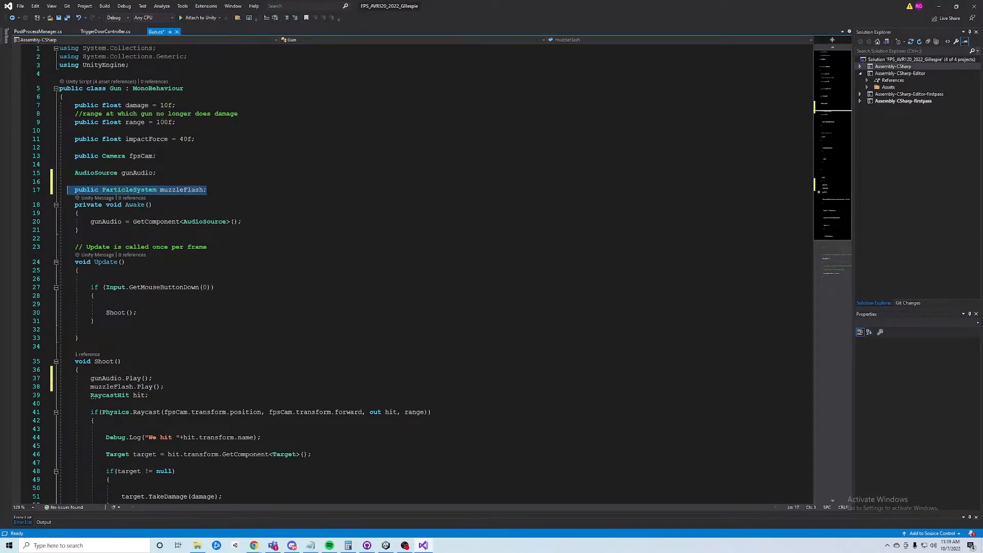
scroll(101, 189, "down", 5)
left_click(165, 259)
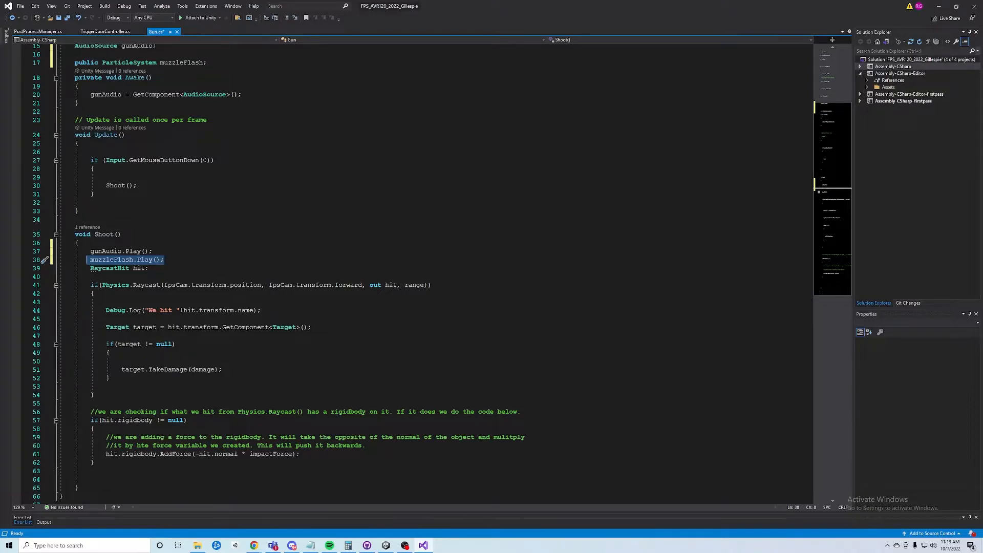
- Save all open scripts and switch back to the Unity editor
left_click(237, 223)
left_click(67, 17)
left_click(941, 8)
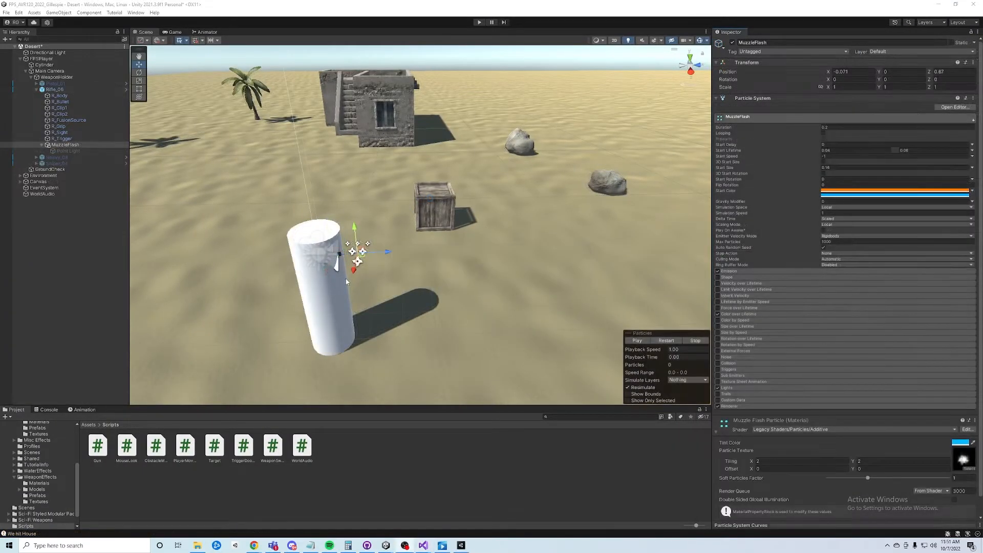
left_click(380, 4)
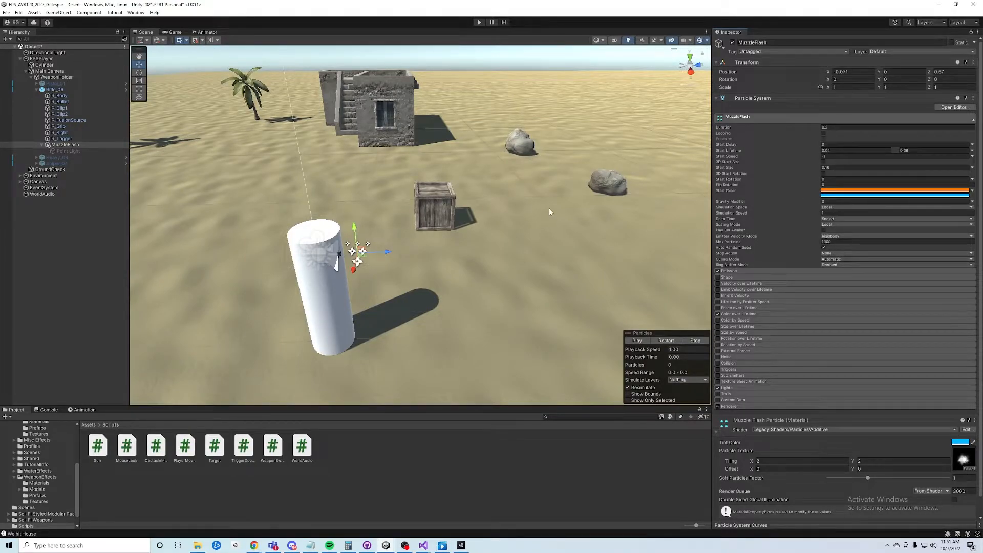
- Select the MuzzleFlash object and set its Muzzle Flash Particle material's texture Tiling to 1 in X and 1 in Y
left_click(61, 147)
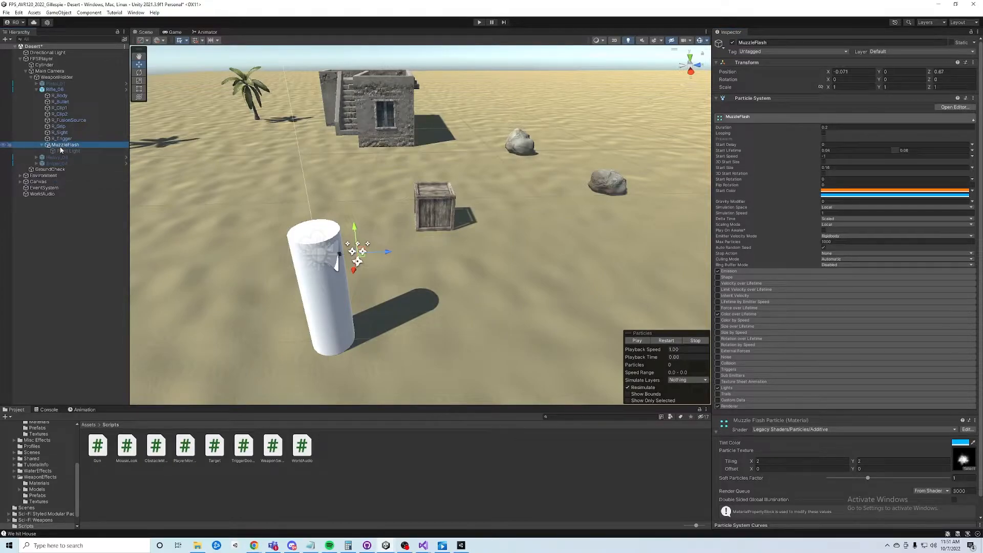
scroll(773, 196, "down", 1)
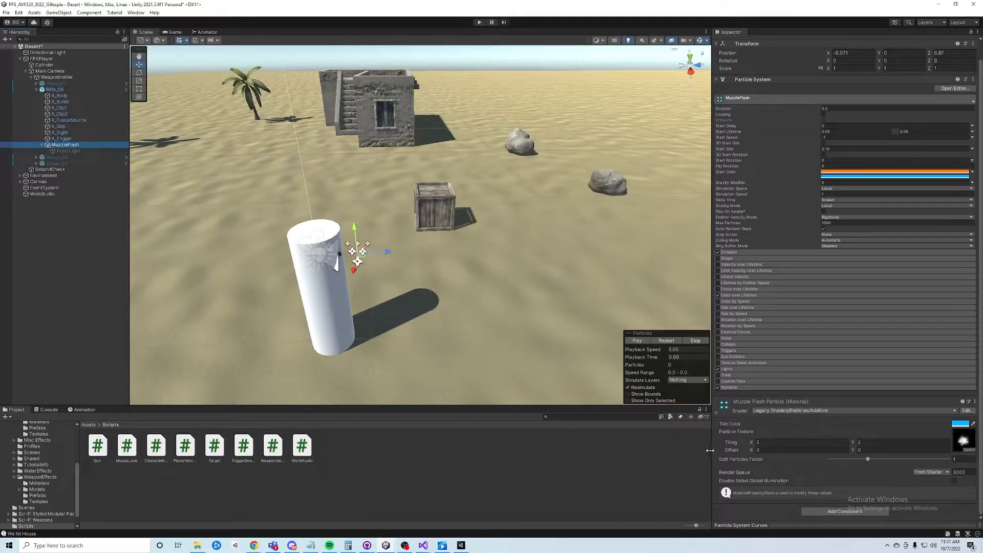
left_click(759, 443)
type("1")
key("Tab")
type("1")
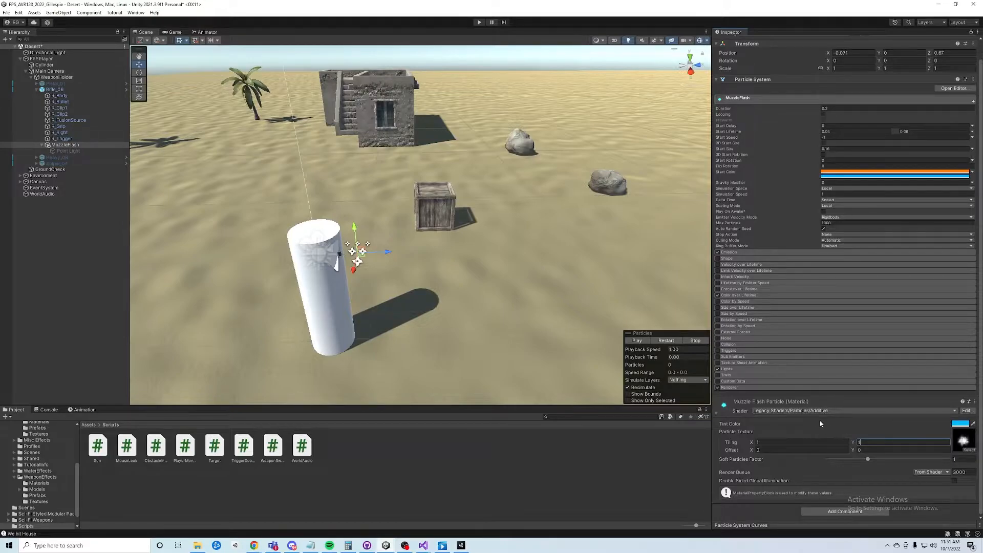
- Open the EffectExamples/WeaponEffects/Materials folder and inspect the Muzzle Flash Particle material
scroll(41, 466, "up", 2)
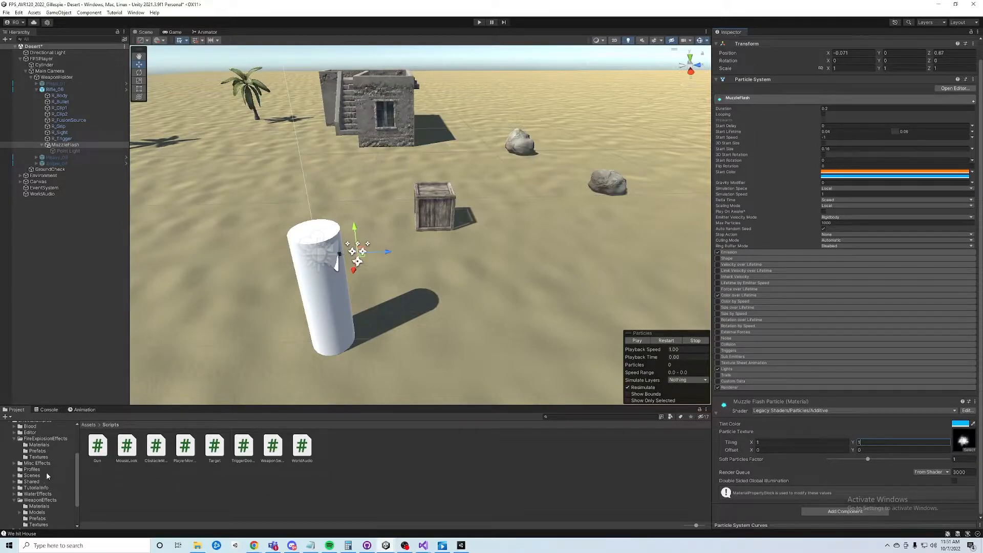
scroll(44, 445, "up", 2)
left_click(39, 444)
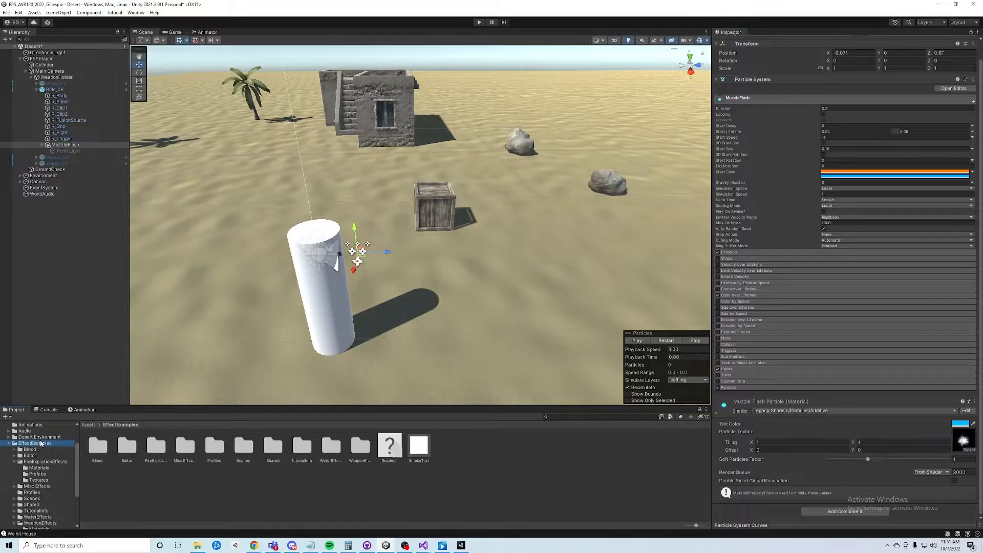
double_click(354, 453)
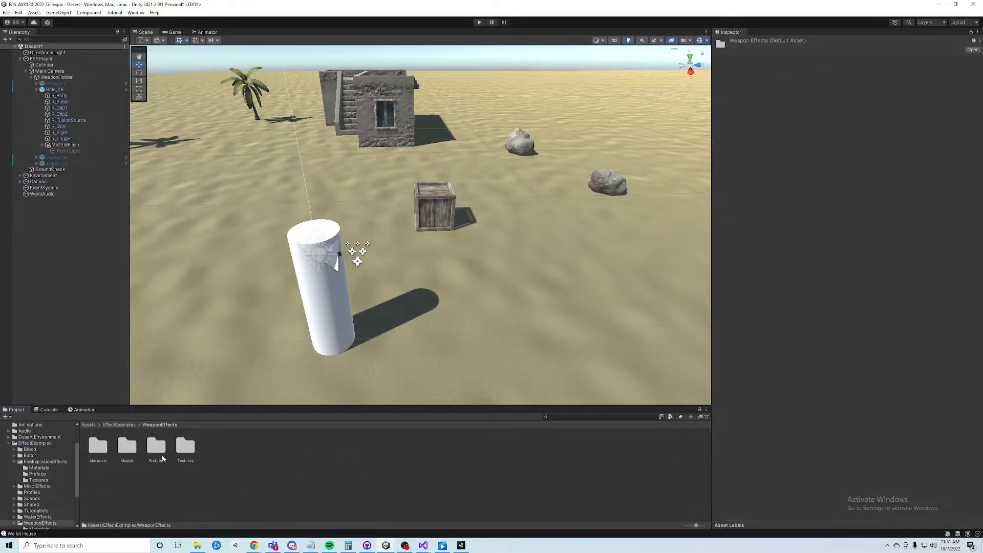
double_click(107, 450)
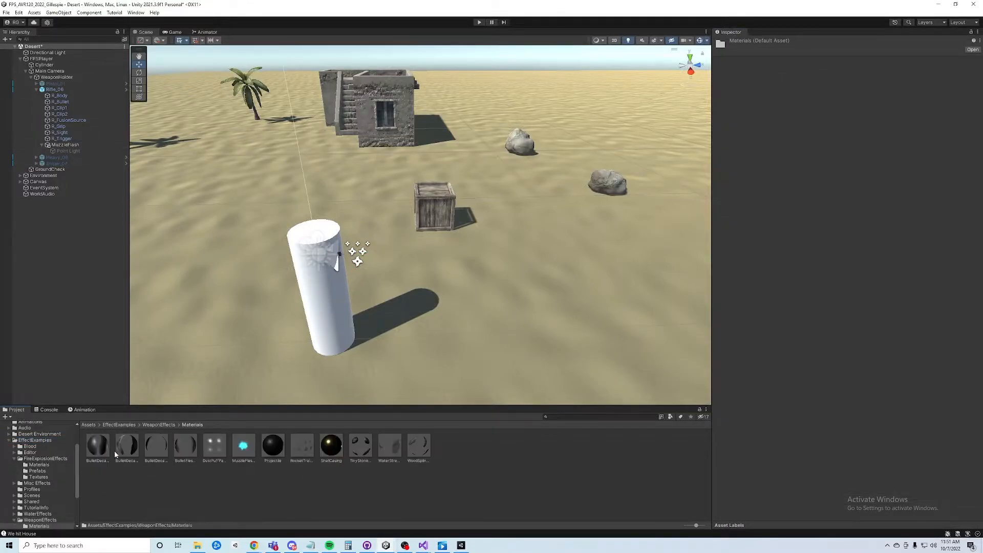
left_click(242, 449)
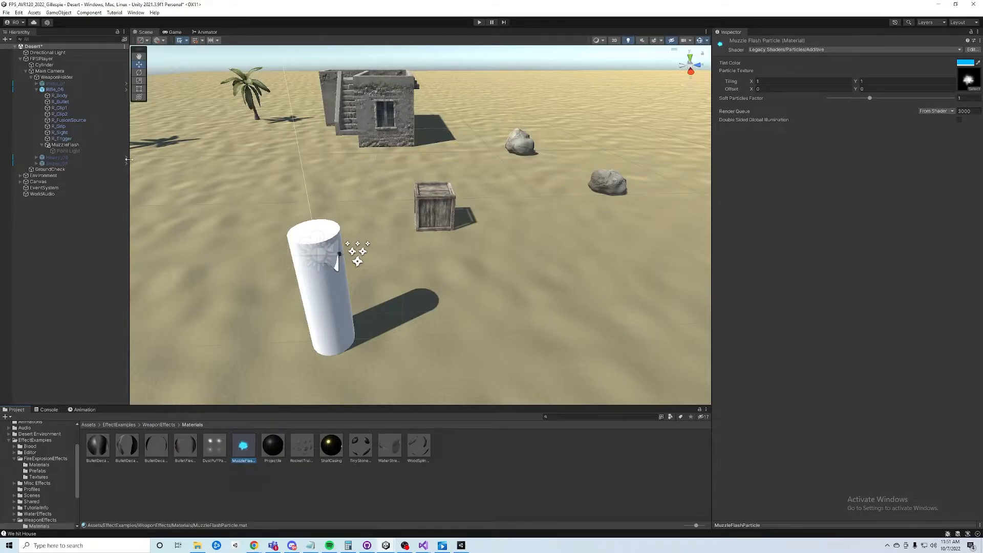
- Compare the Dust Puff Particle and Muzzle Flash Particle materials, and examine the material settings on the MuzzleFlash object
left_click(65, 145)
scroll(407, 267, "down", 1)
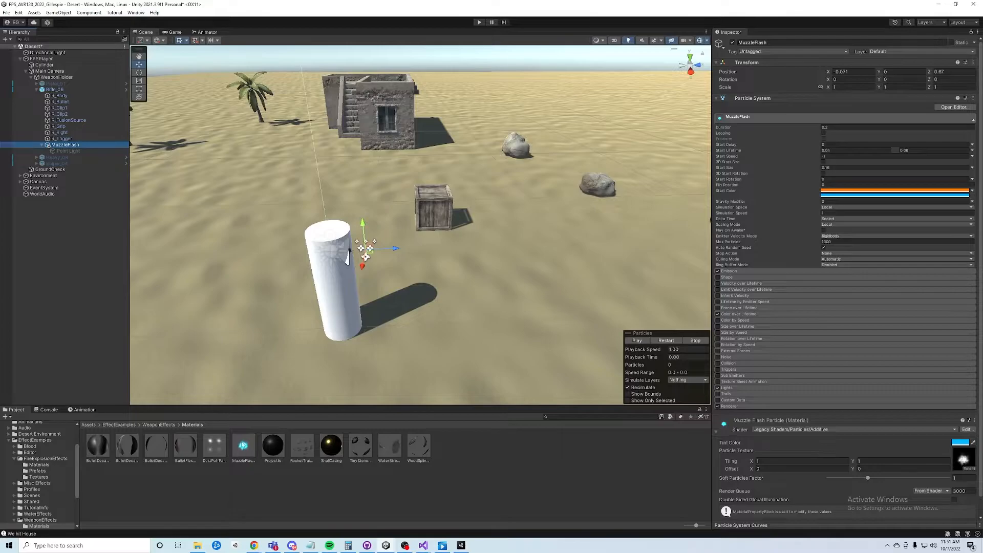
left_click(215, 447)
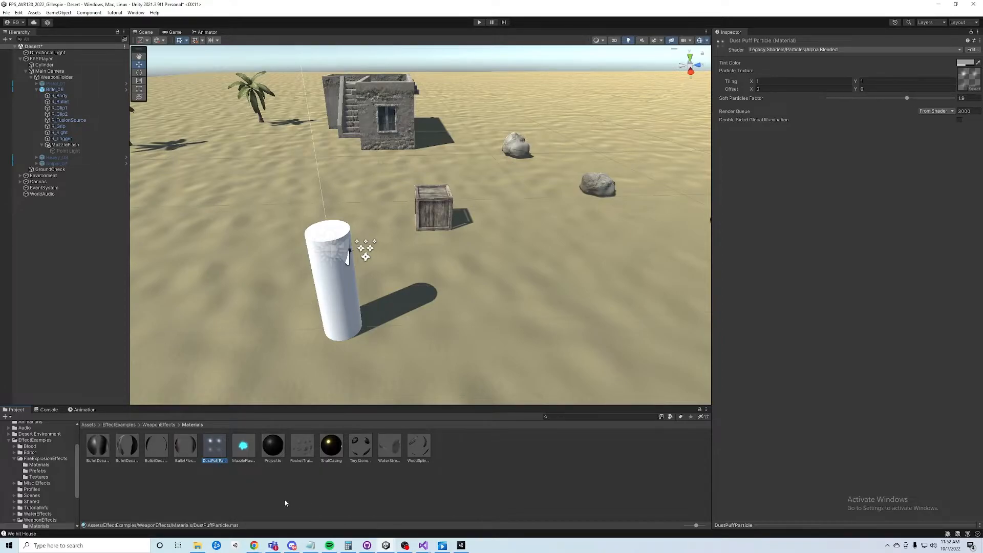
left_click(244, 448)
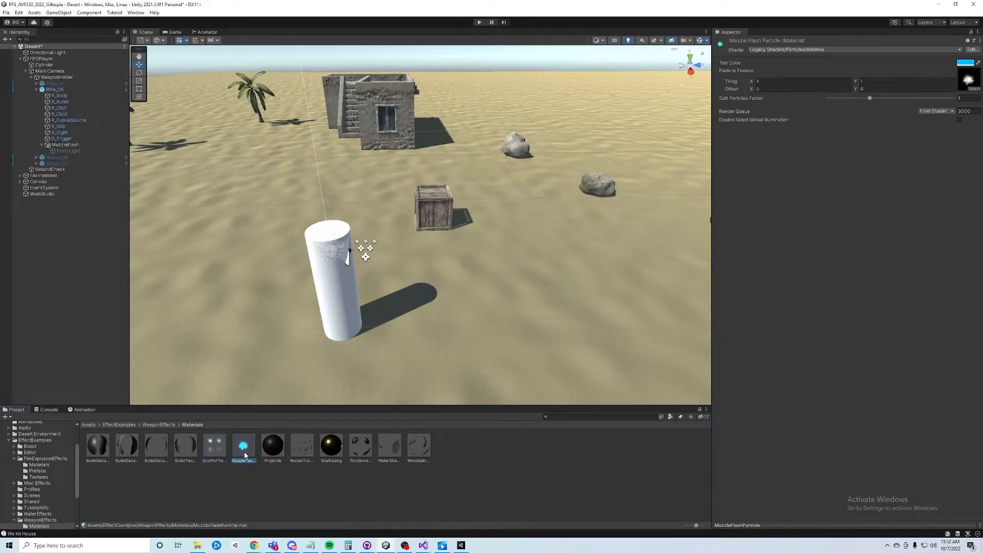
left_click(76, 144)
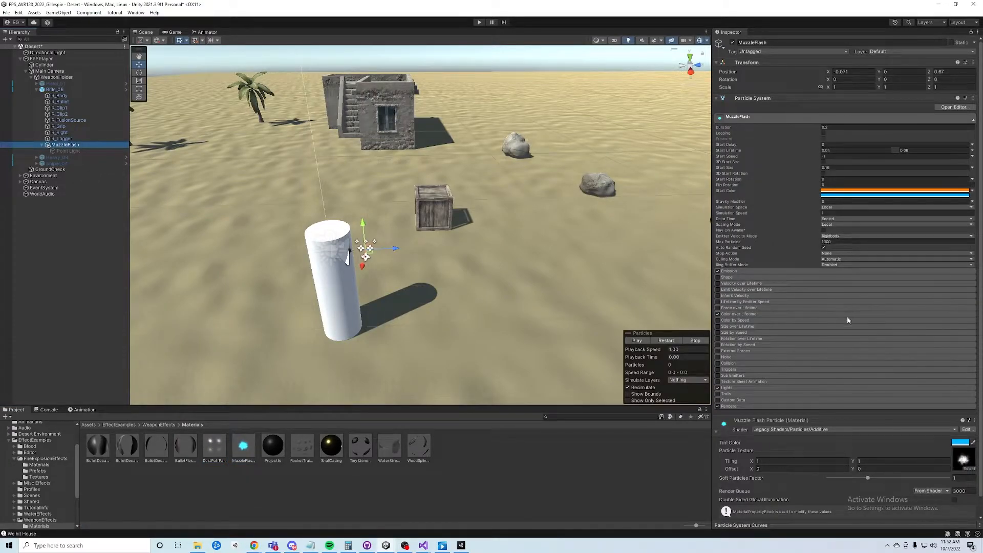
scroll(817, 286, "down", 2)
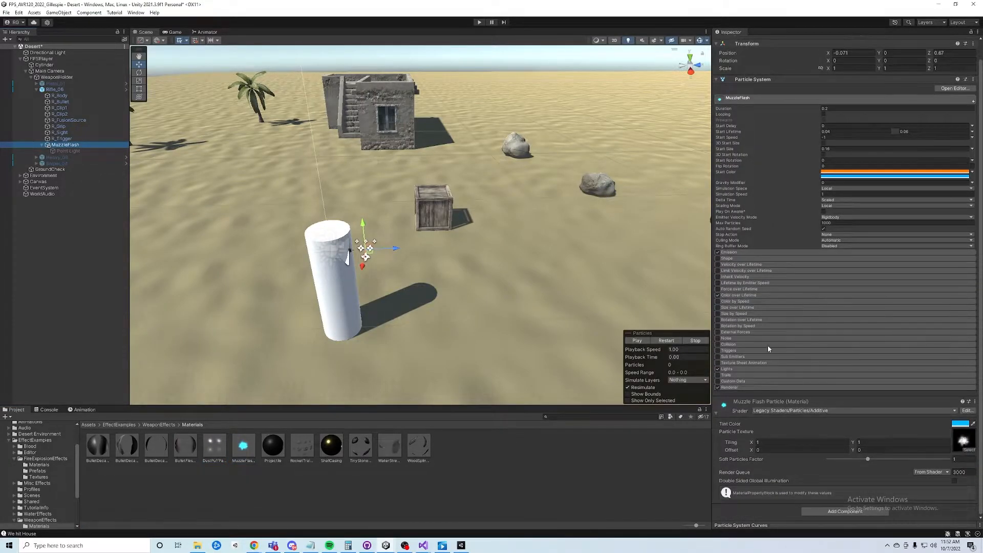
- Set the Ratio in the MuzzleFlash particle system's Lights module to 0.3, collapse the object in the hierarchy and save the scene
left_click(733, 370)
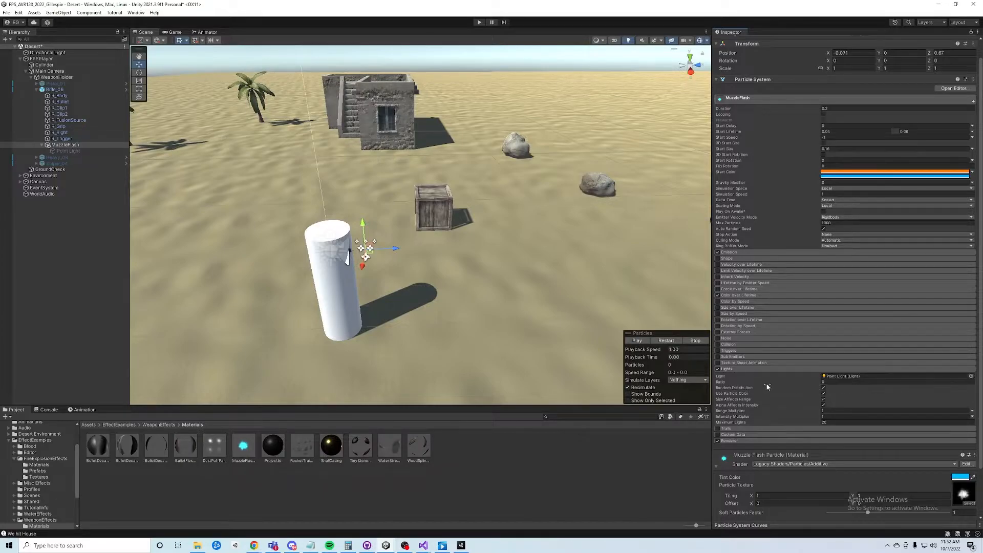
left_click(828, 383)
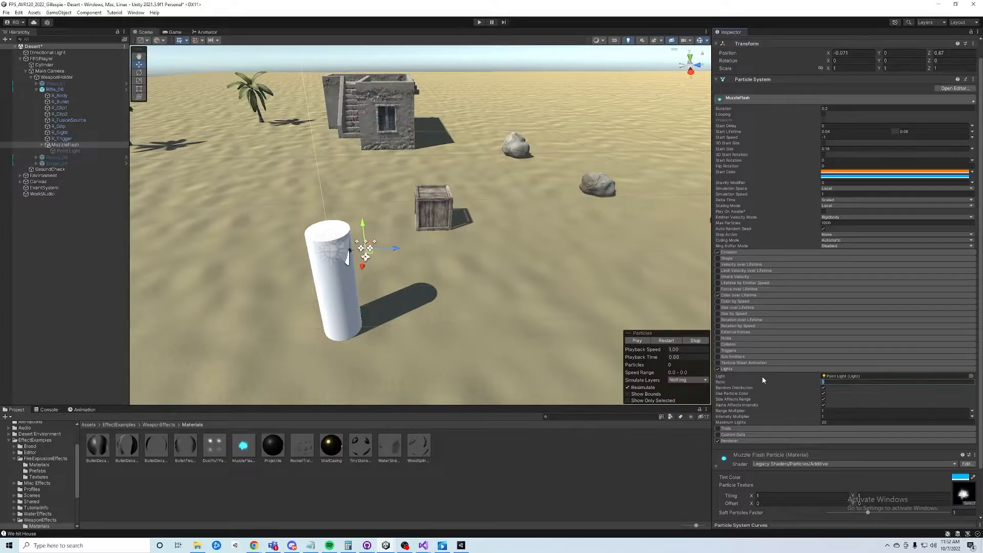
type(".3")
left_click(53, 145)
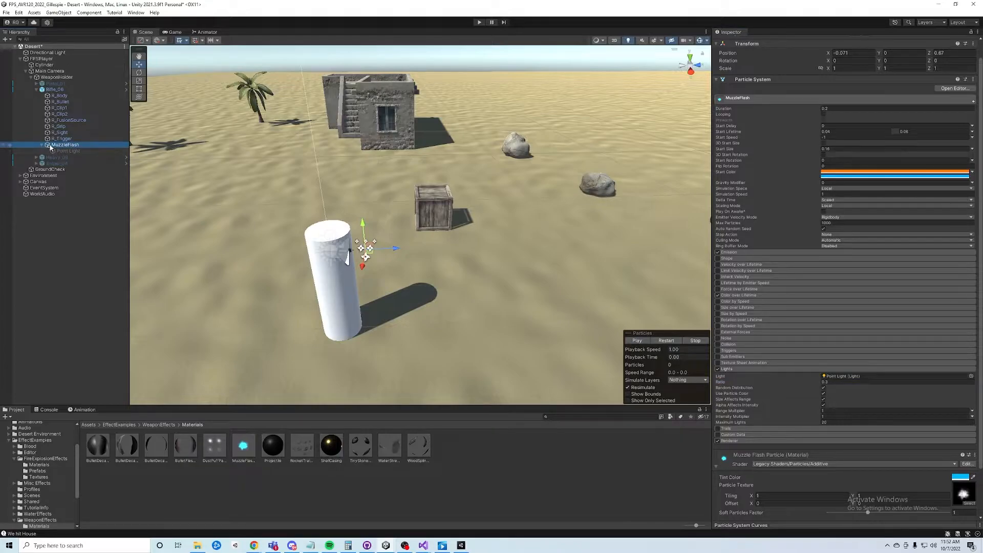
left_click(43, 145)
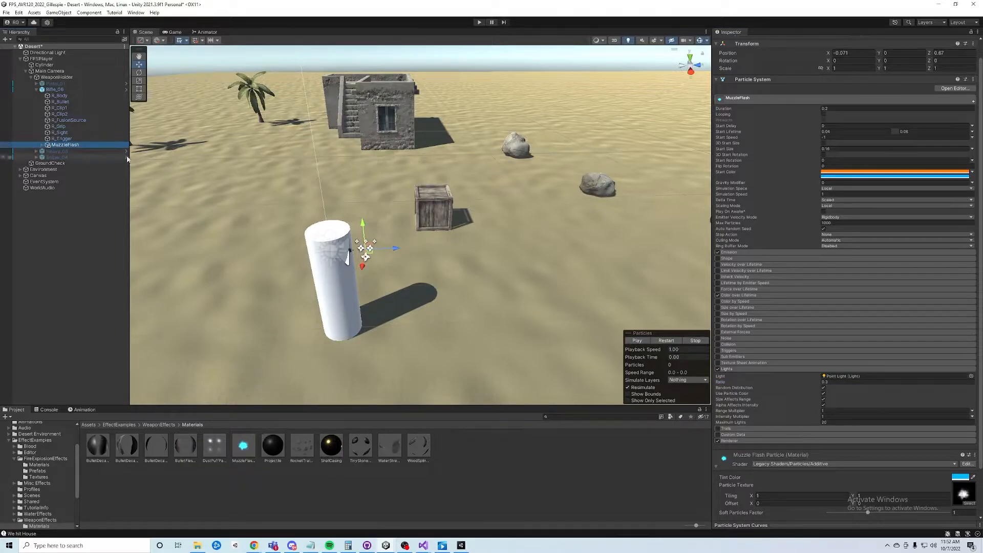
left_click(6, 12)
left_click(21, 51)
- Play-test the scene by switching to the second weapon and firing Rifle_06 around the sci-fi corridor to check the muzzle flash, and stop playing
left_click(478, 22)
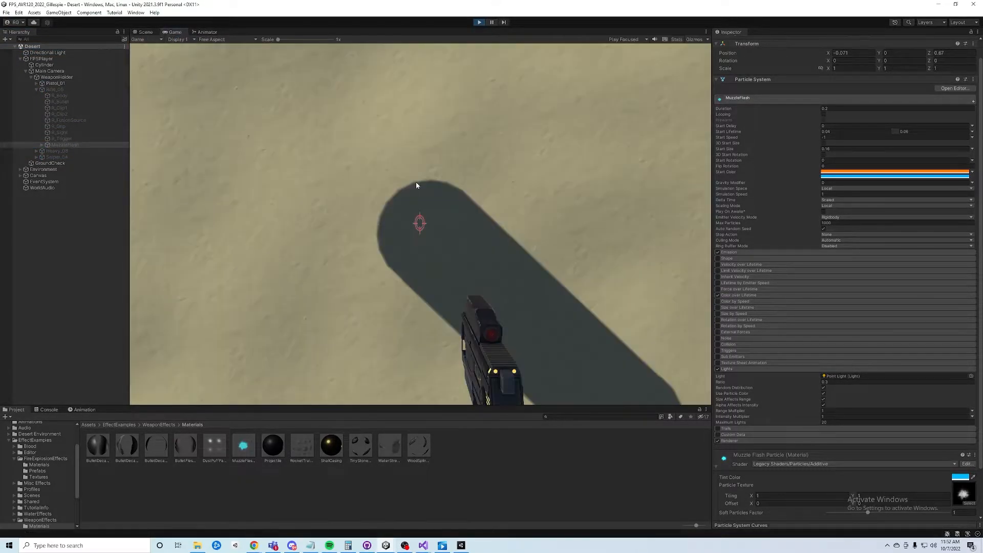
left_click(420, 224)
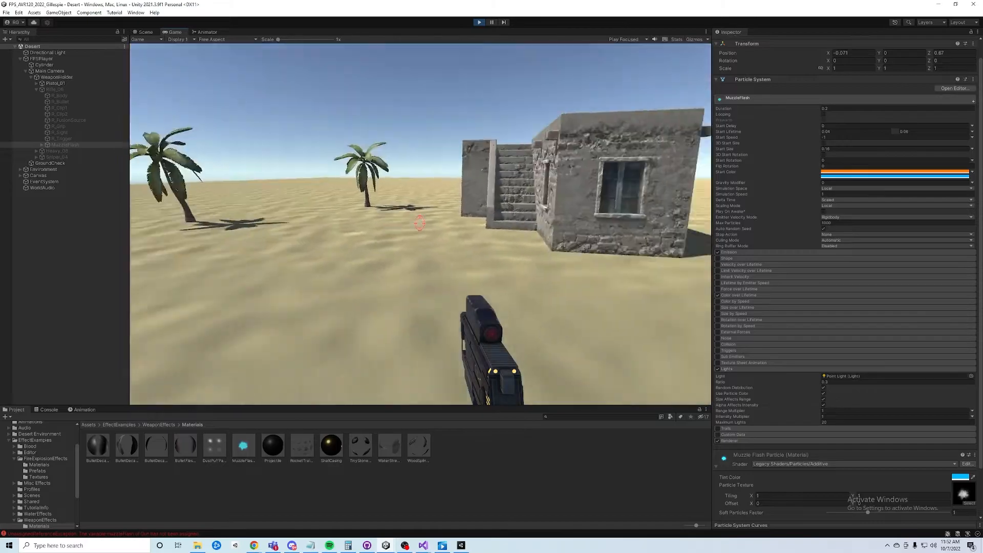
key("w")
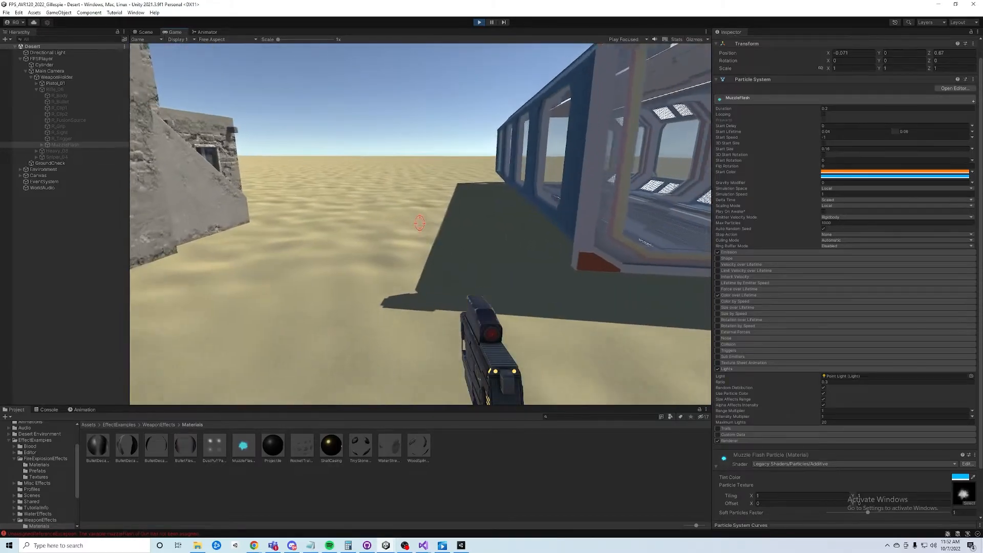
key("2")
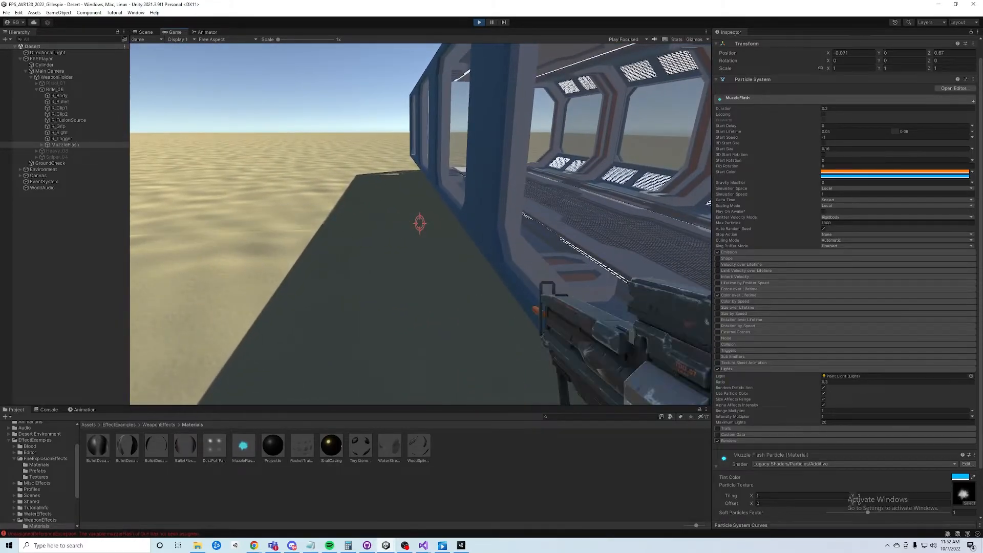
left_click(420, 224)
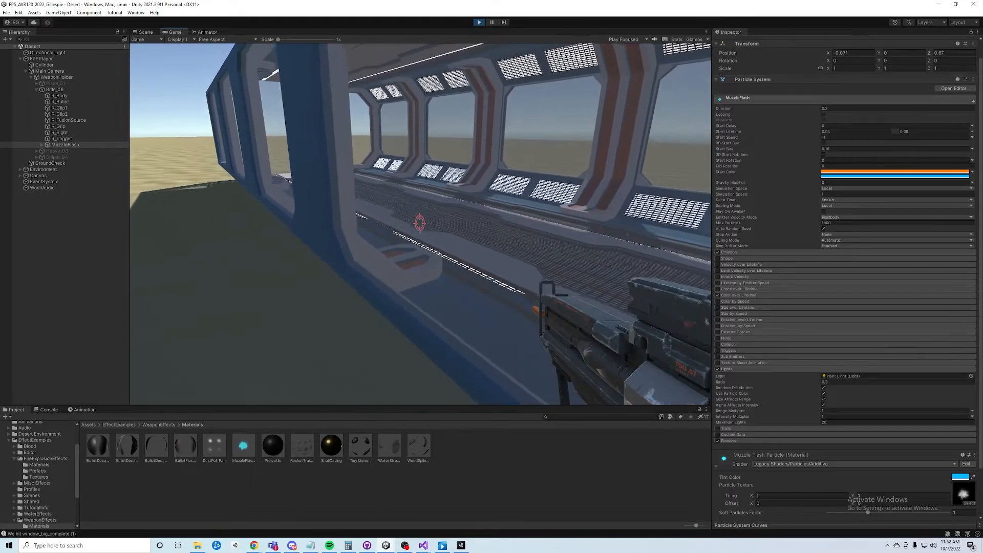
left_click(420, 224)
left_click(419, 224)
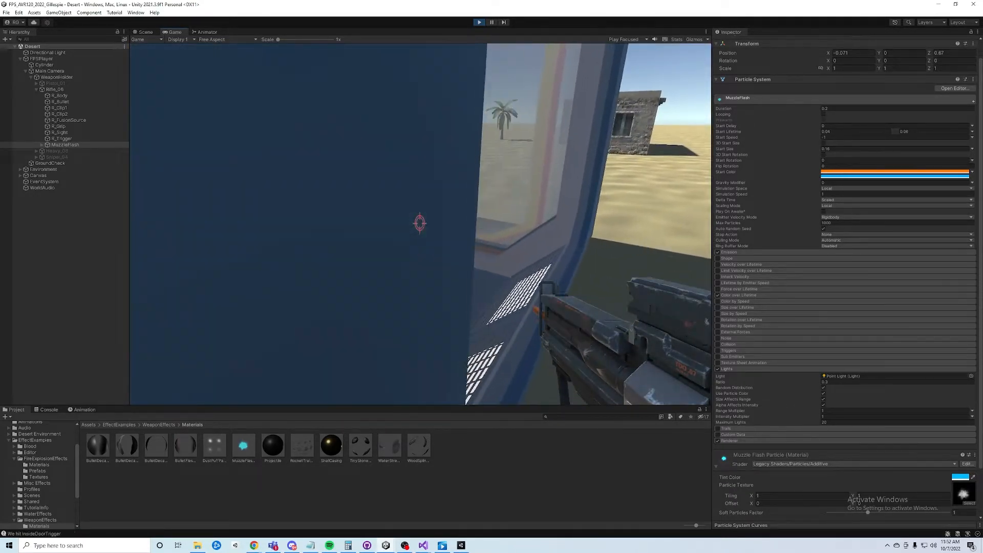
left_click(420, 224)
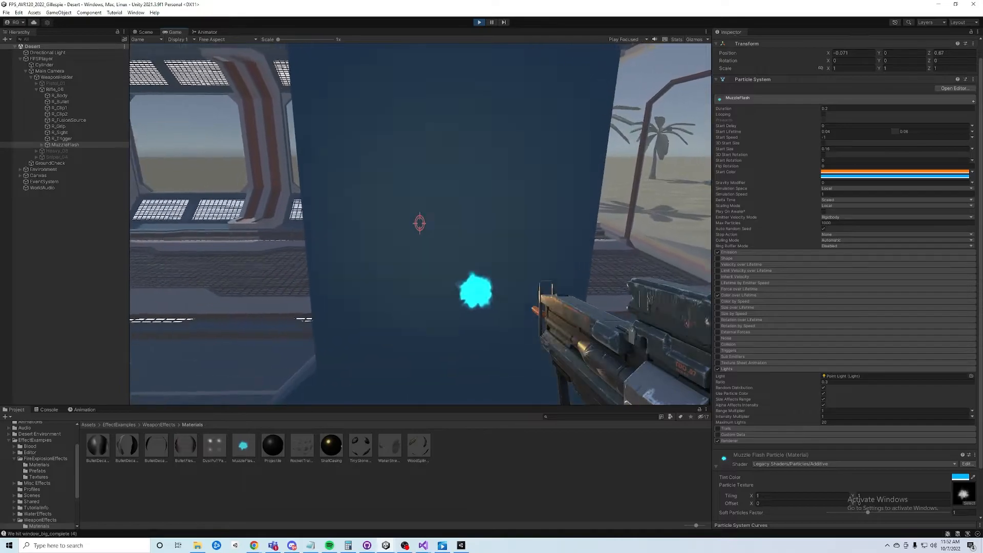
left_click(420, 224)
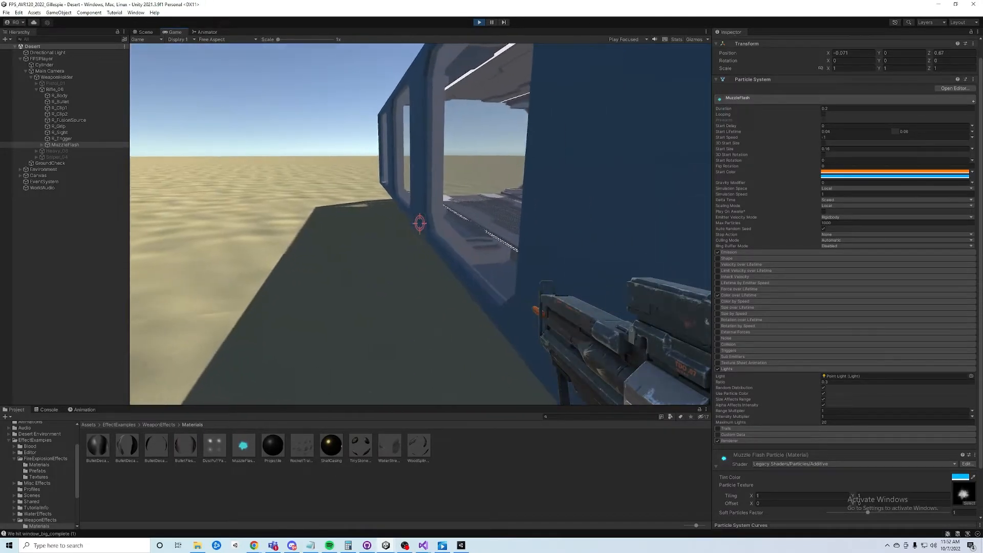
left_click(420, 224)
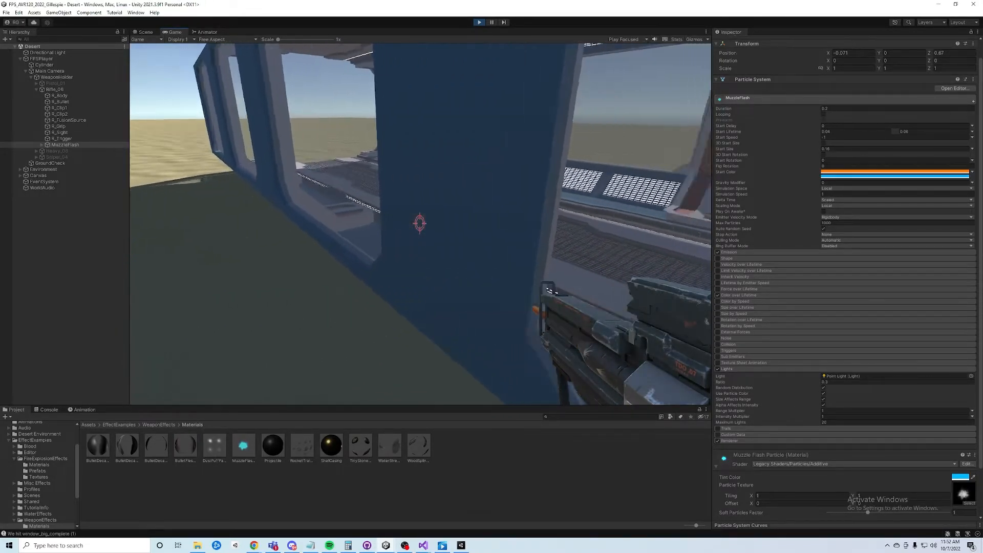
left_click(420, 224)
key("w")
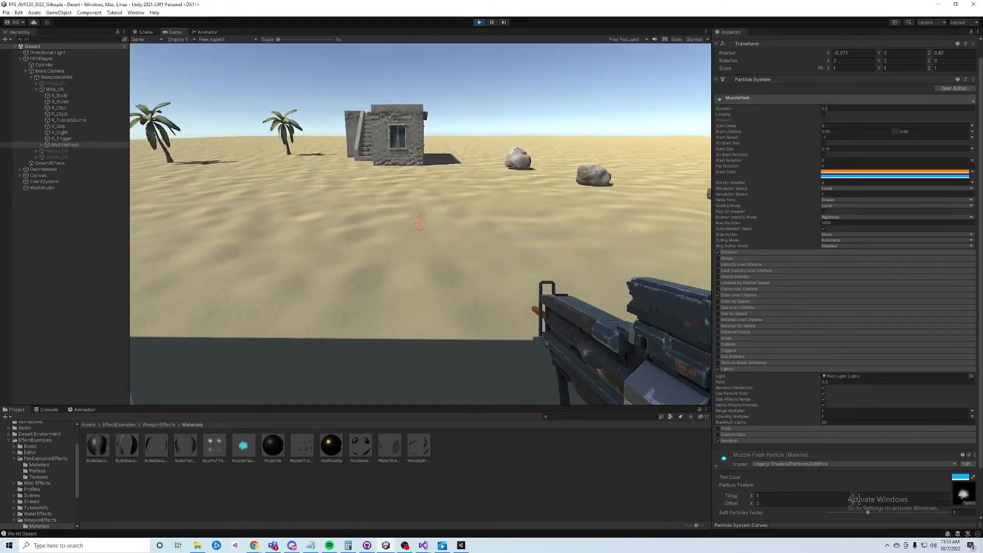
key("Escape")
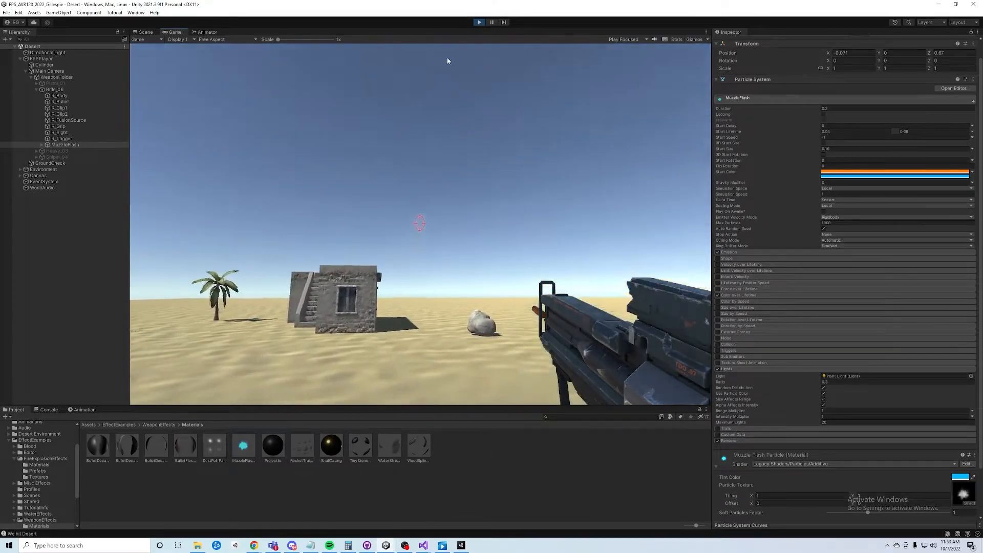
left_click(478, 22)
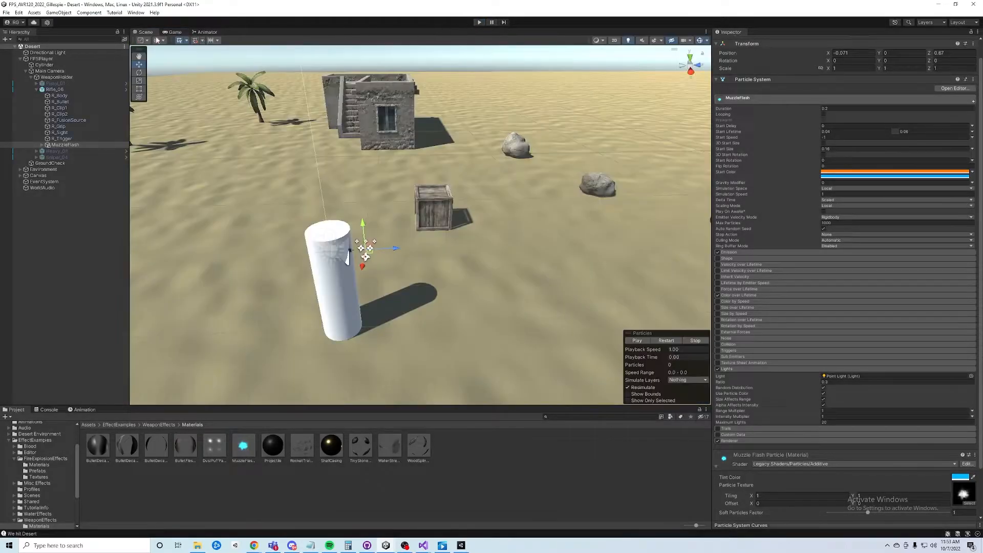
- Dock the Game view beside the Scene view and widen it so both views show side by side
scroll(402, 239, "up", 5)
left_click_drag(393, 229, 184, 287, "alt")
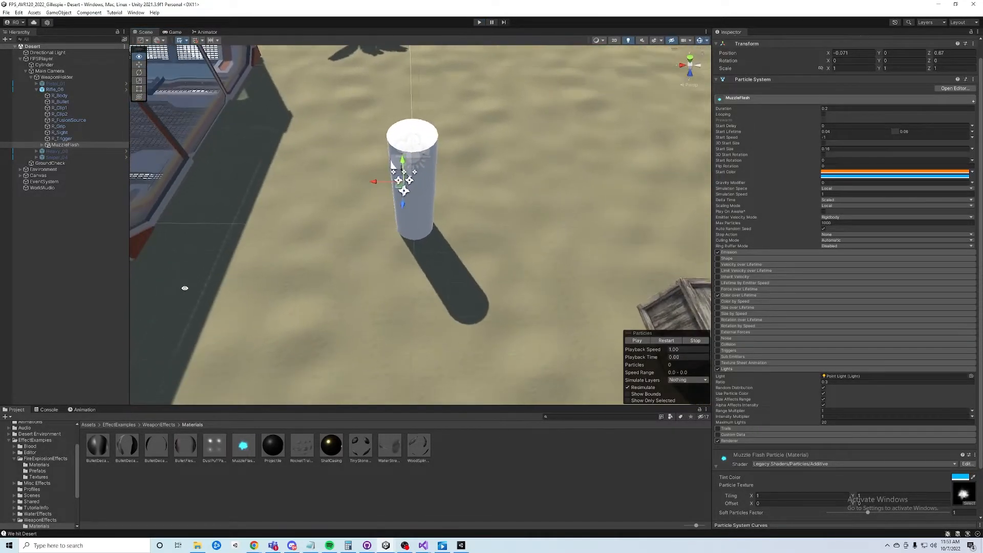
left_click_drag(174, 32, 545, 239)
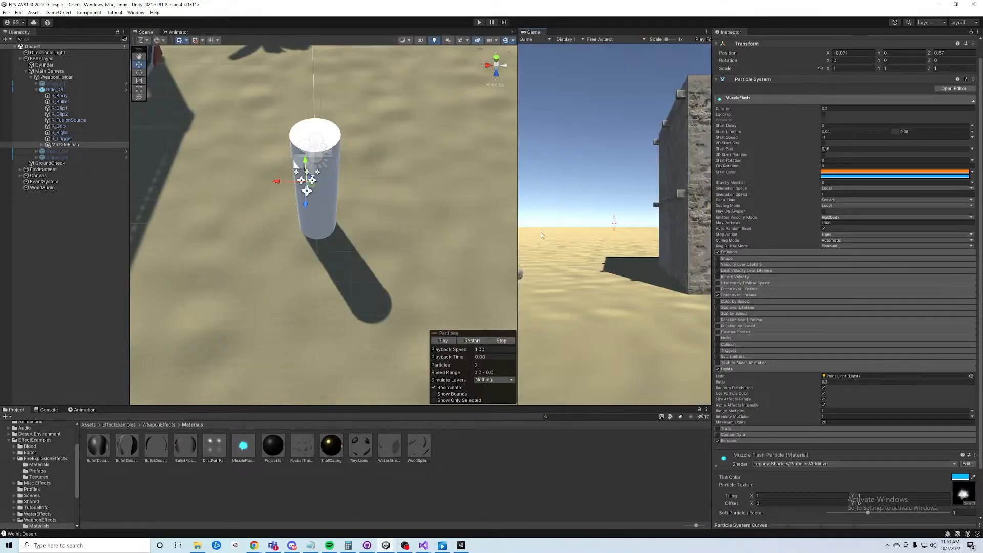
left_click(514, 202)
left_click_drag(515, 202, 438, 174)
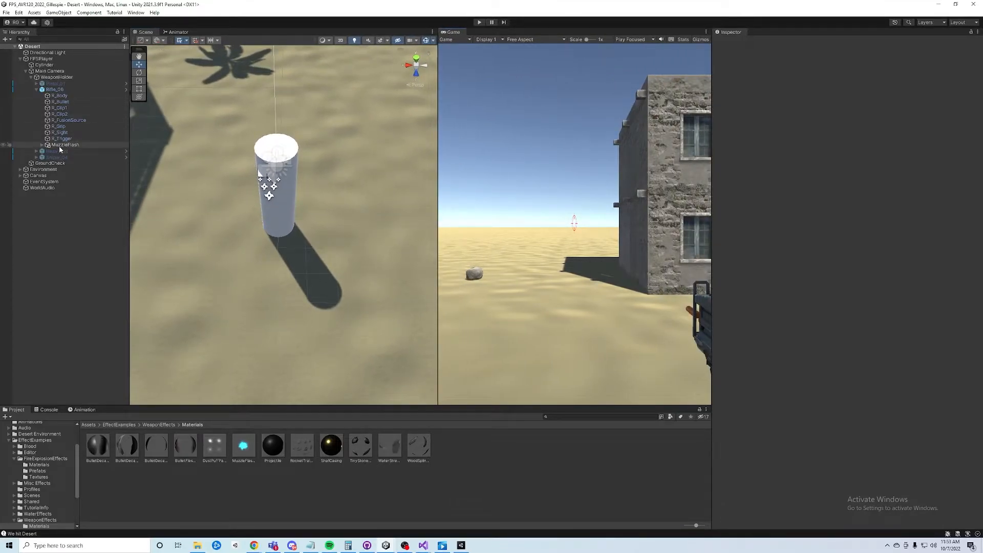
- Reposition Rifle_06's MuzzleFlash object to about X 0.013, Y 0.015, Z 0.444
left_click(42, 145)
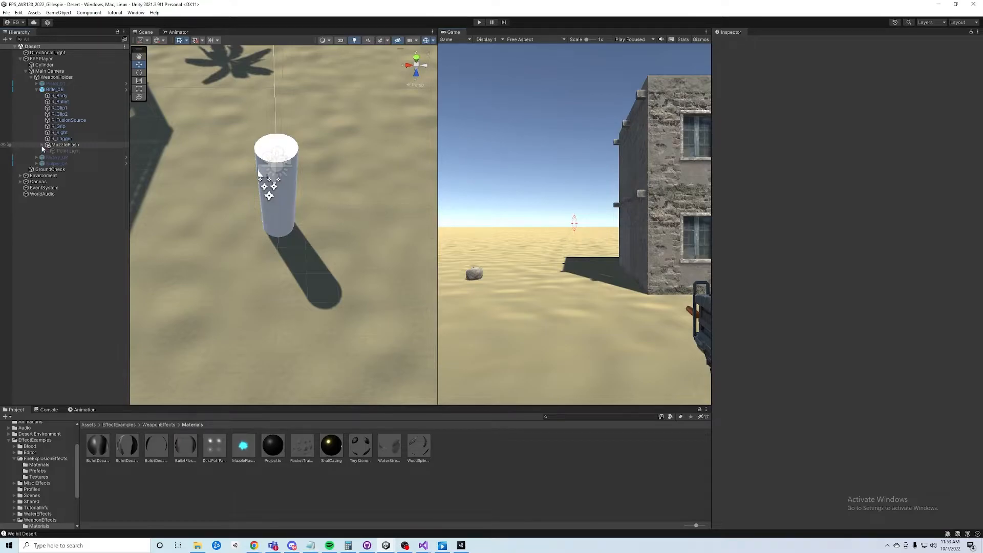
left_click(59, 146)
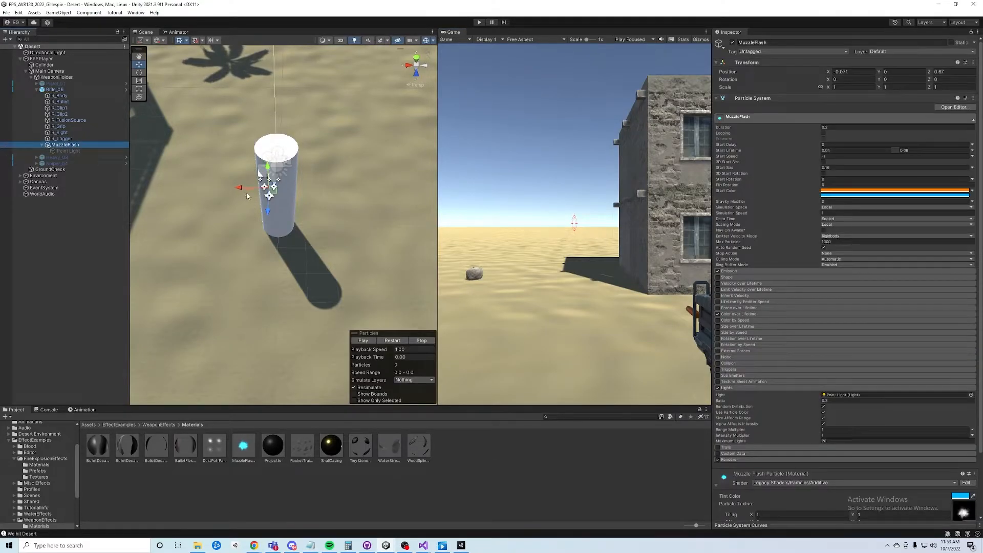
left_click_drag(243, 188, 235, 190)
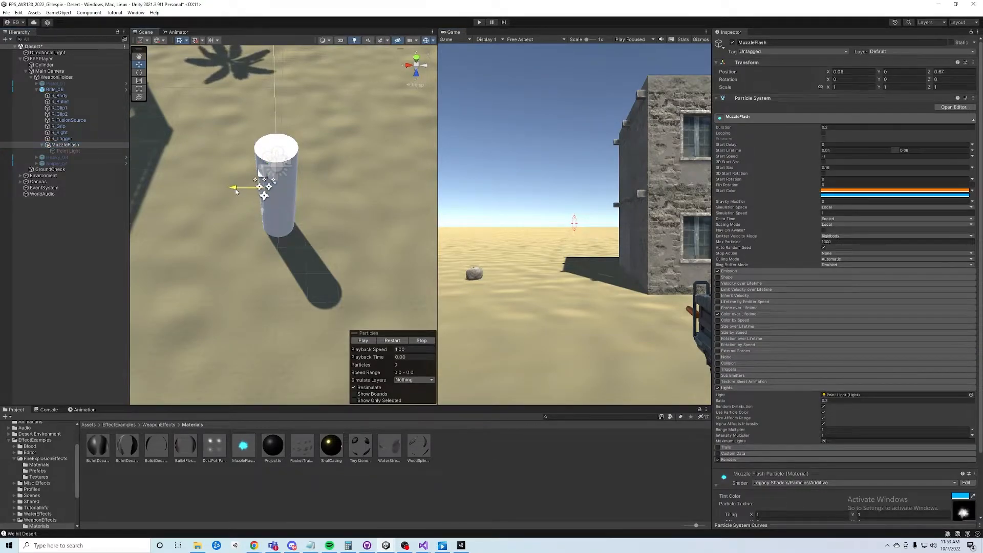
scroll(249, 162, "up", 6)
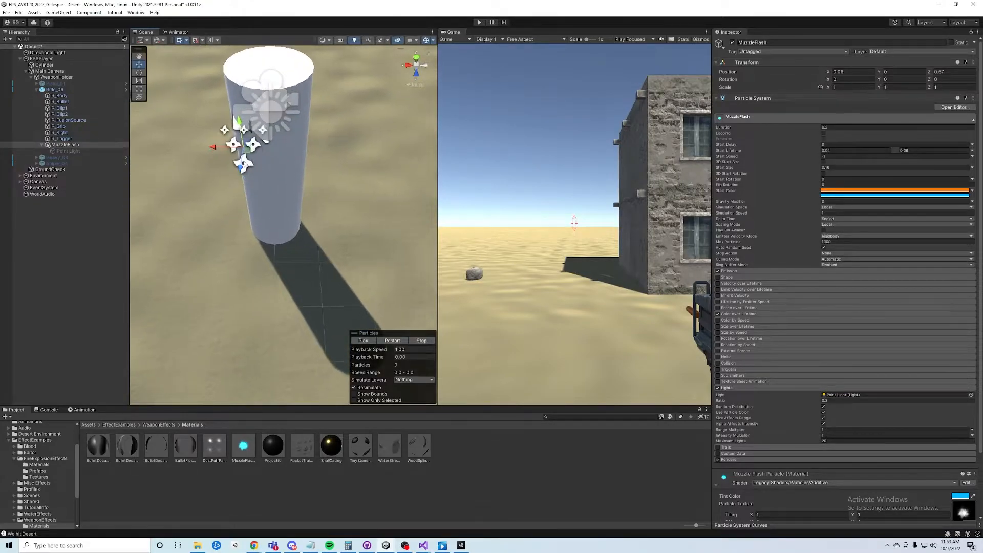
left_click_drag(215, 149, 249, 120)
scroll(251, 121, "up", 2)
middle_click_drag(311, 141, 361, 190)
scroll(352, 155, "up", 1)
scroll(351, 154, "up", 2)
middle_click_drag(266, 230, 211, 282)
left_click_drag(246, 204, 281, 181)
left_click_drag(281, 223, 282, 214)
right_click_drag(283, 213, 350, 162)
middle_click_drag(205, 297, 439, 102)
left_click_drag(381, 89, 382, 97)
key("alt")
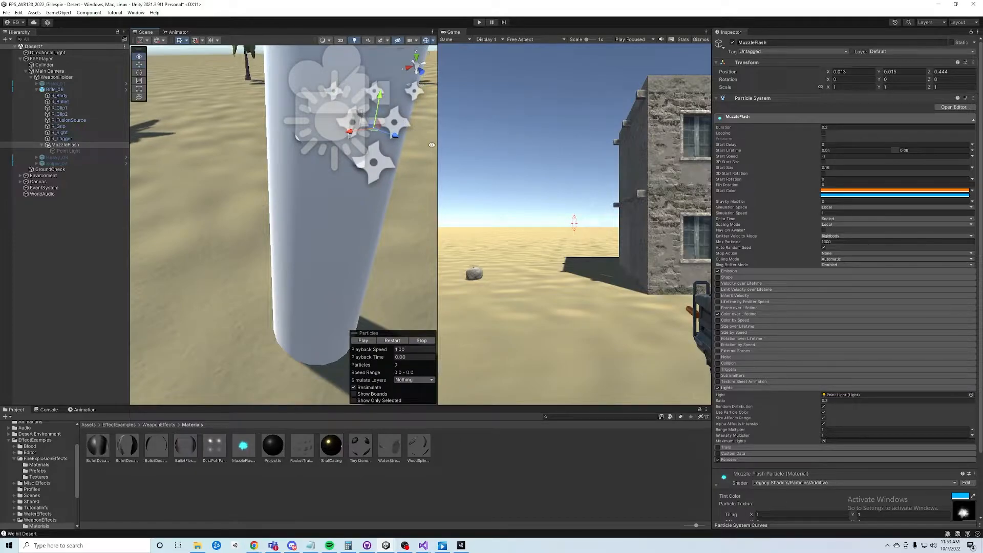
- Save the scene and start play mode to test the repositioned muzzle flash
left_click(7, 12)
left_click(20, 49)
left_click(480, 23)
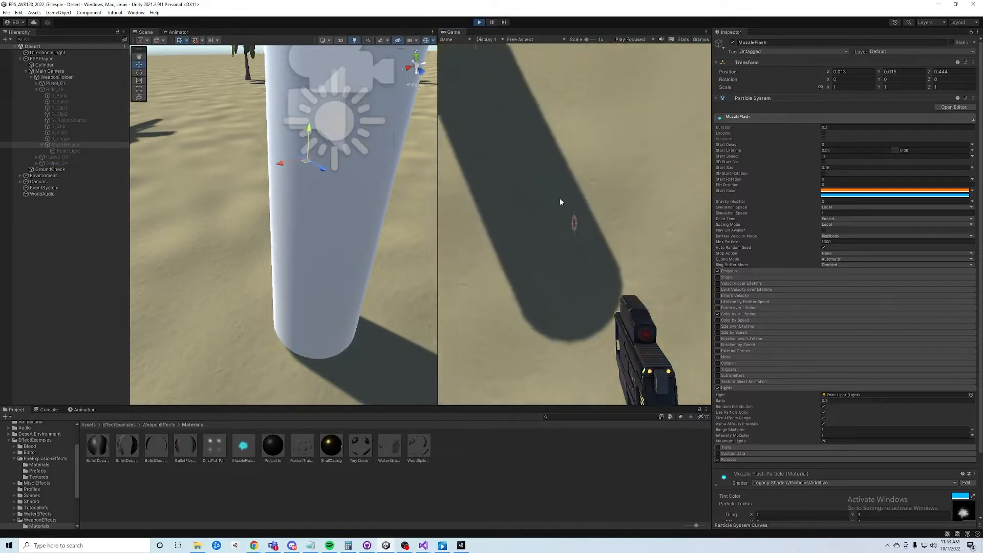
- Play-test weapon switching, movement and firing in the running desert scene
left_click(559, 204)
scroll(574, 223, "up", 1)
scroll(574, 224, "down", 1)
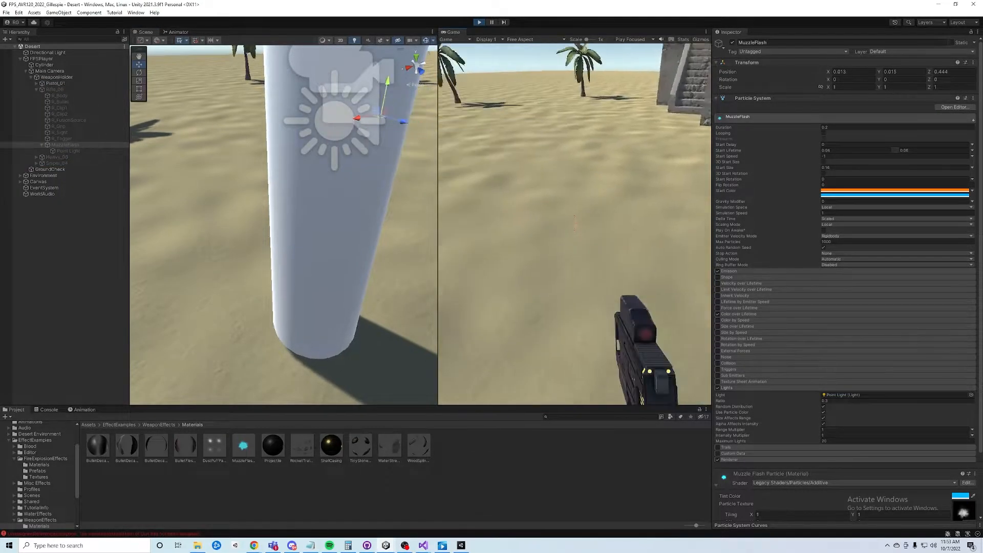
scroll(574, 224, "up", 1)
key("w")
left_click(574, 224)
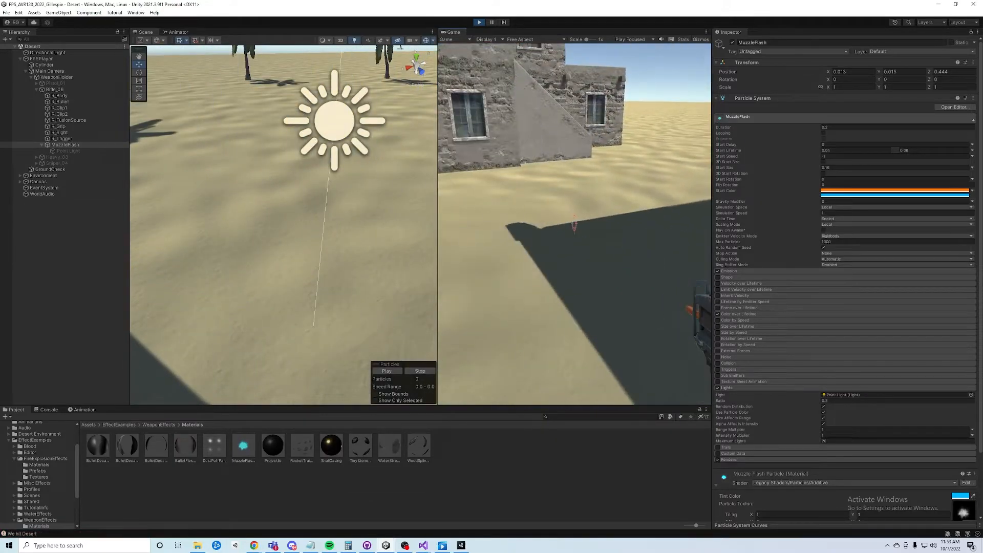
left_click(574, 224)
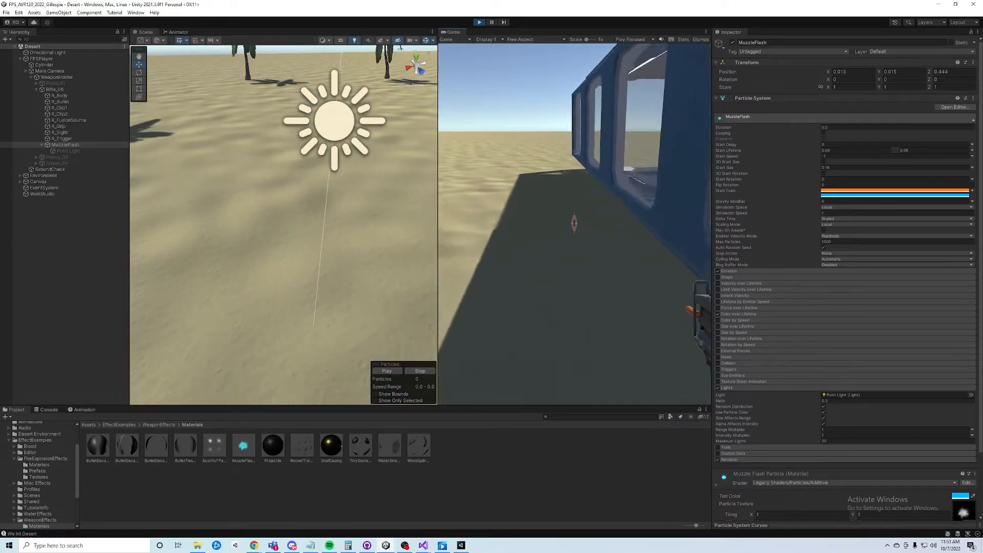
- Stop the play test and dock the Game view alongside the Scene and Animator views
key("Escape")
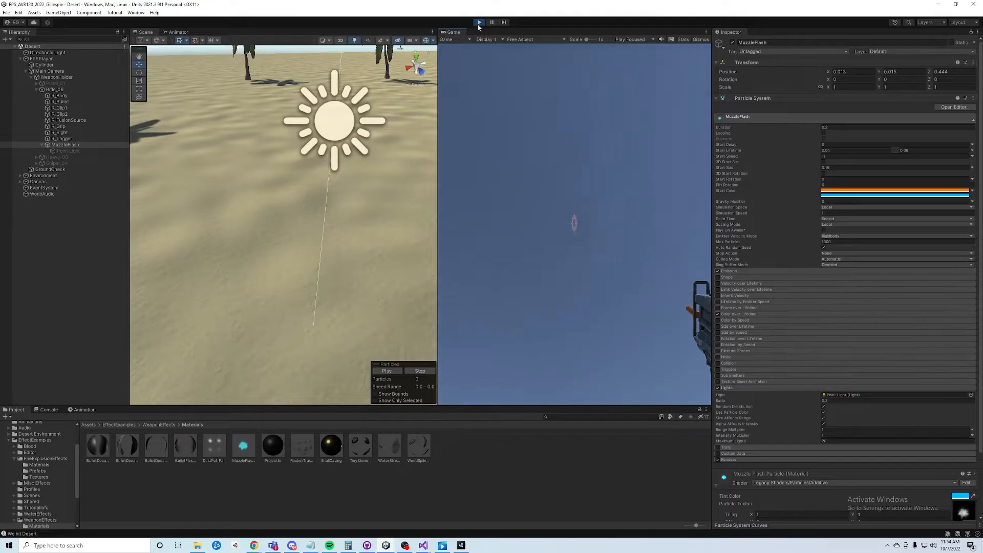
left_click(479, 23)
left_click_drag(453, 32, 202, 35)
- Run the scene in the enlarged Game view and test switching to the rifle and firing it around the buildings
left_click(479, 22)
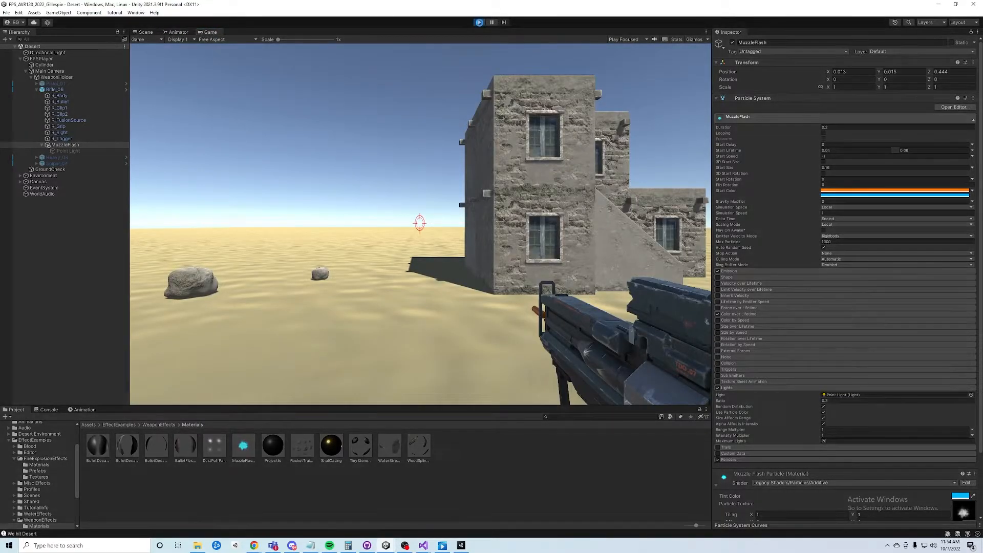
left_click(511, 217)
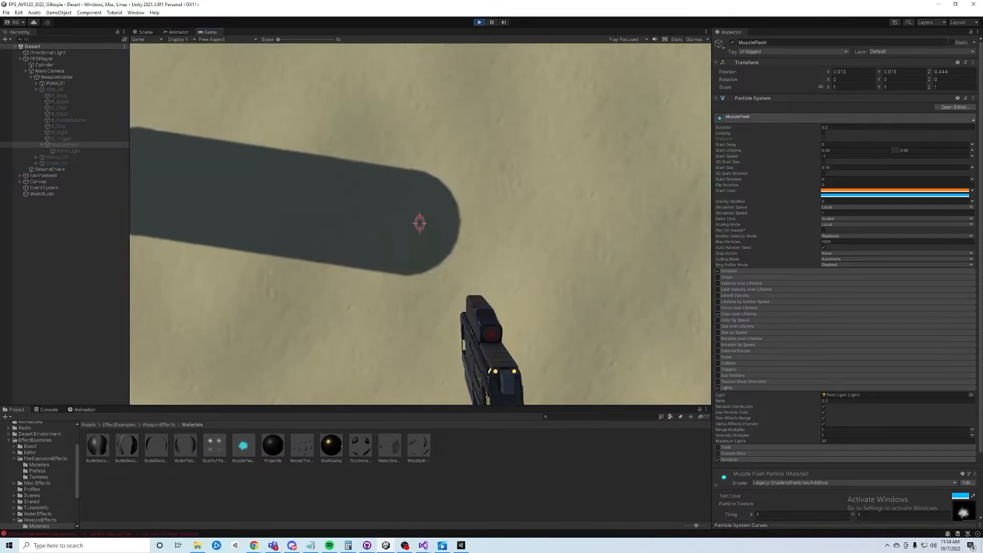
scroll(420, 223, "up", 3)
scroll(420, 224, "down", 2)
key("w")
left_click(420, 223)
left_click(419, 224)
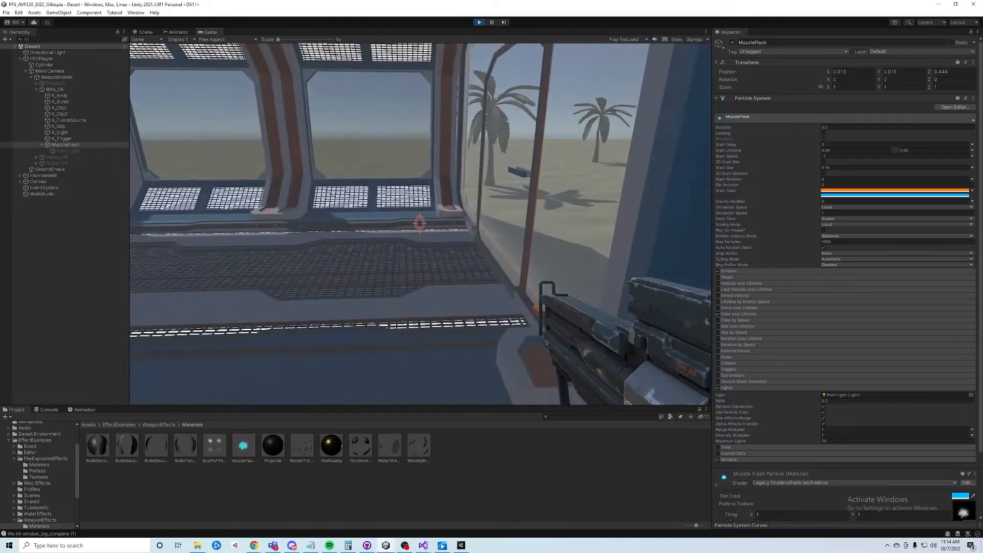
left_click(420, 224)
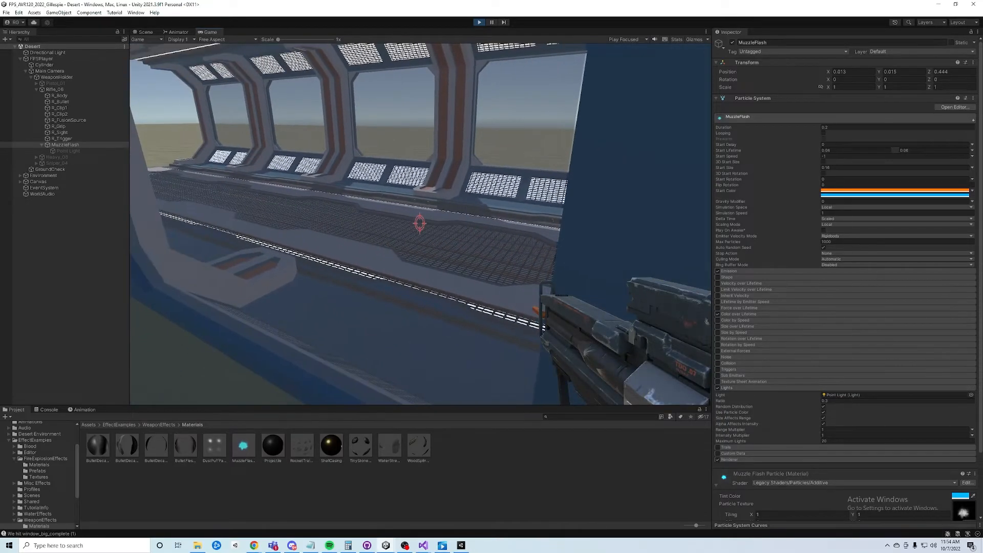
key("w")
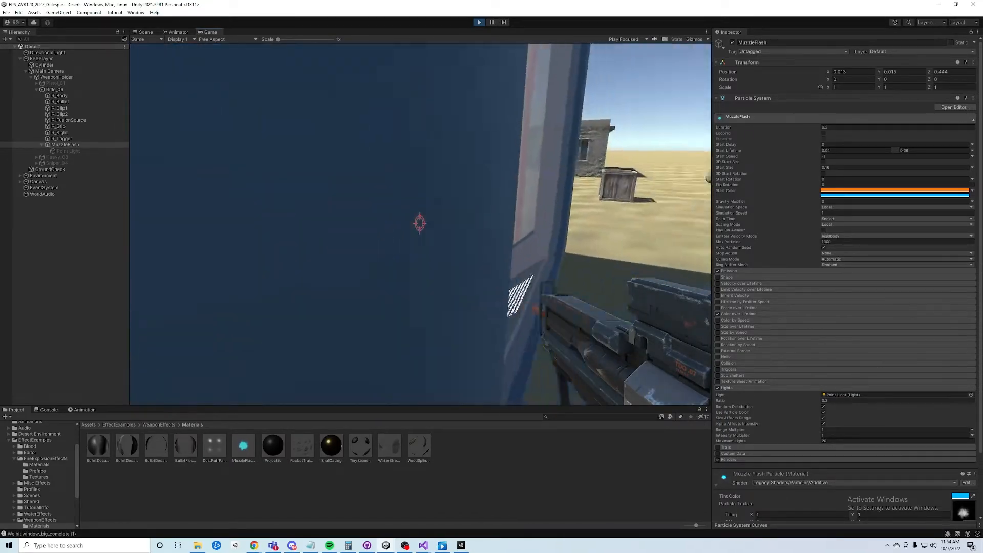
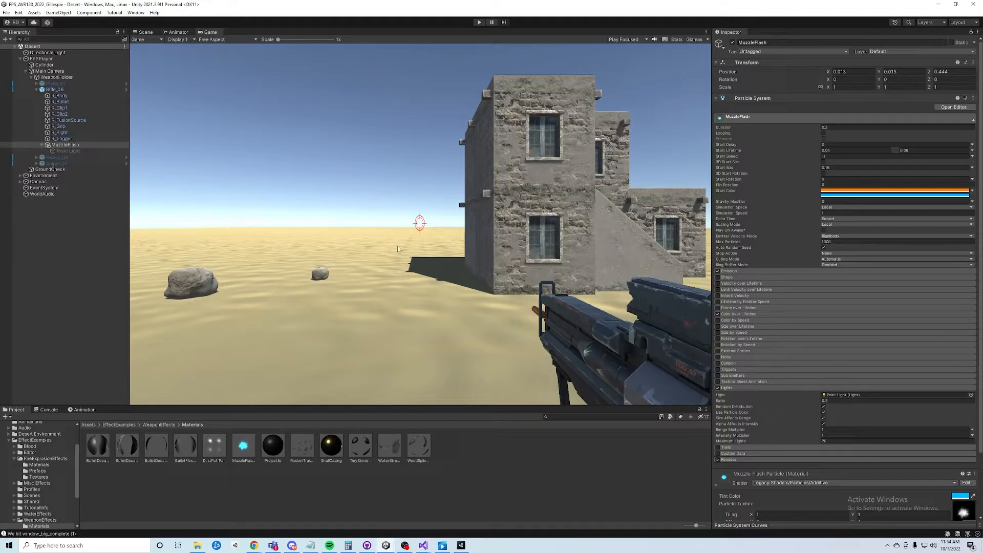
- Collapse MuzzleFlash's Particle System component and its children in the object hierarchy
scroll(757, 315, "down", 3)
scroll(786, 369, "up", 3)
left_click(750, 98)
left_click(42, 145)
- Create a folder named Prefabs in the project's root Assets folder
scroll(51, 450, "up", 3)
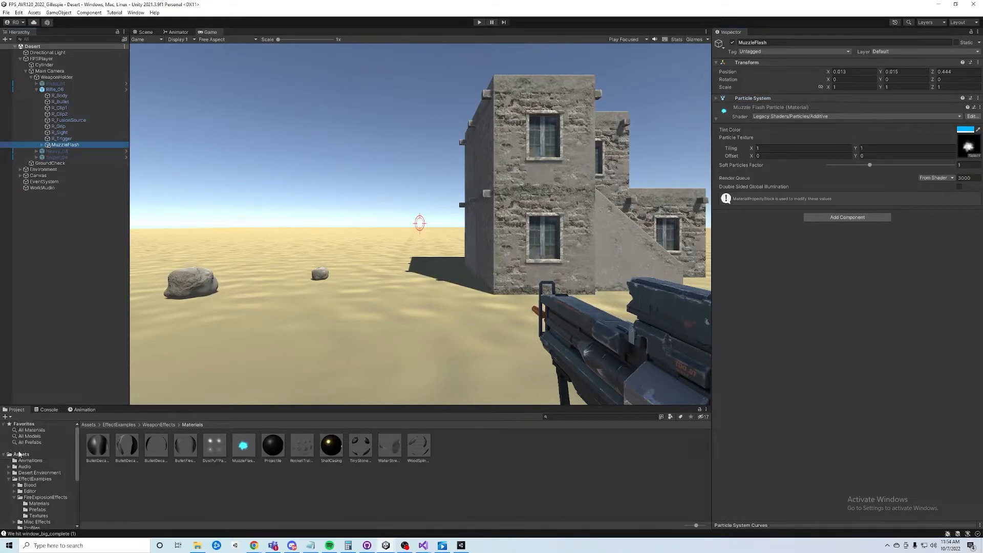
left_click(14, 455)
right_click(154, 488)
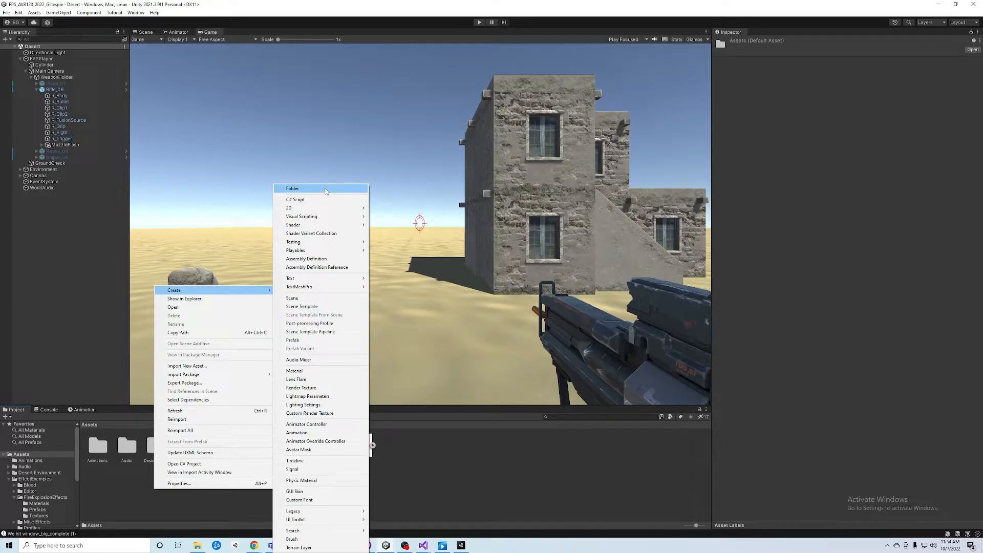
left_click(325, 189)
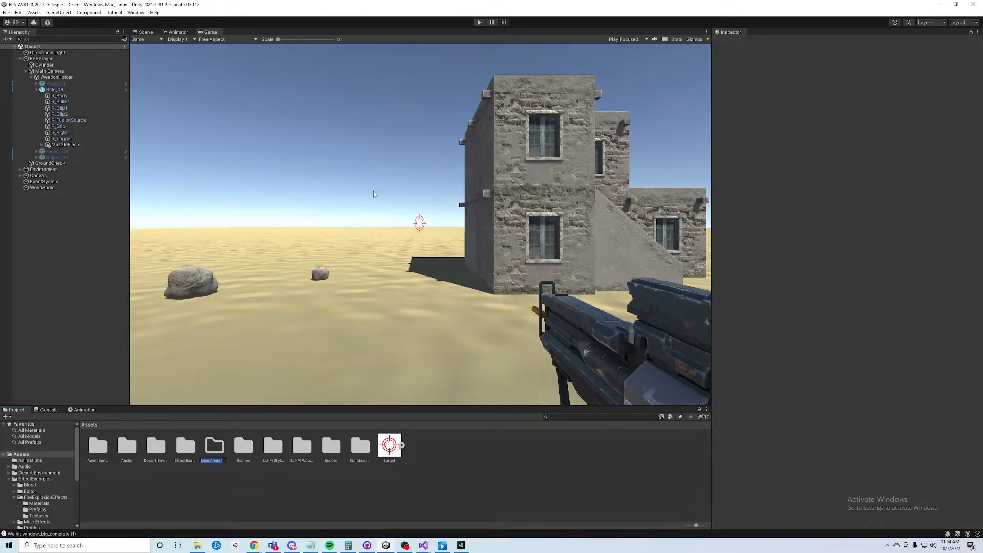
type("Prefabs")
key("Return")
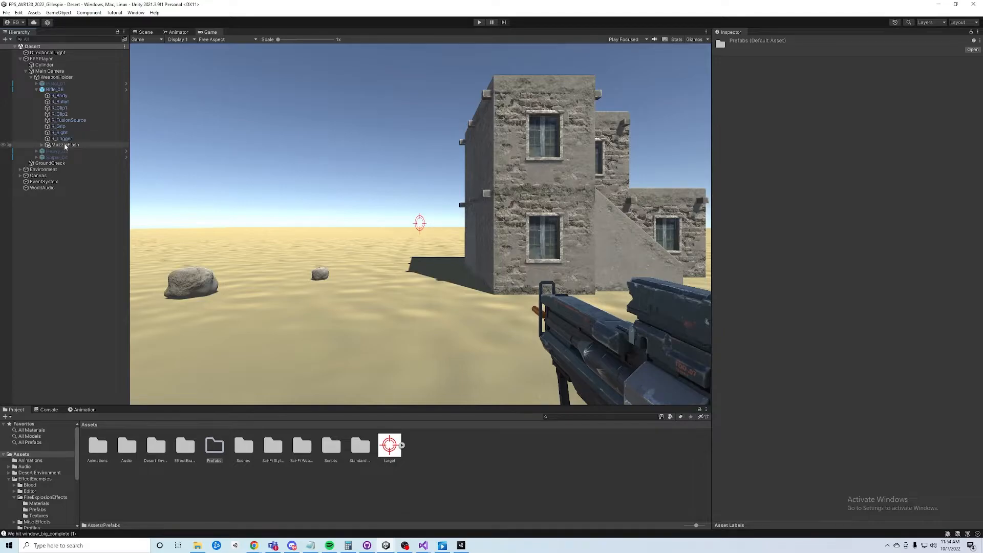
- Save the rifle's MuzzleFlash and the FPSPlayer object as prefabs in the Prefabs folder
left_click_drag(65, 147, 215, 448)
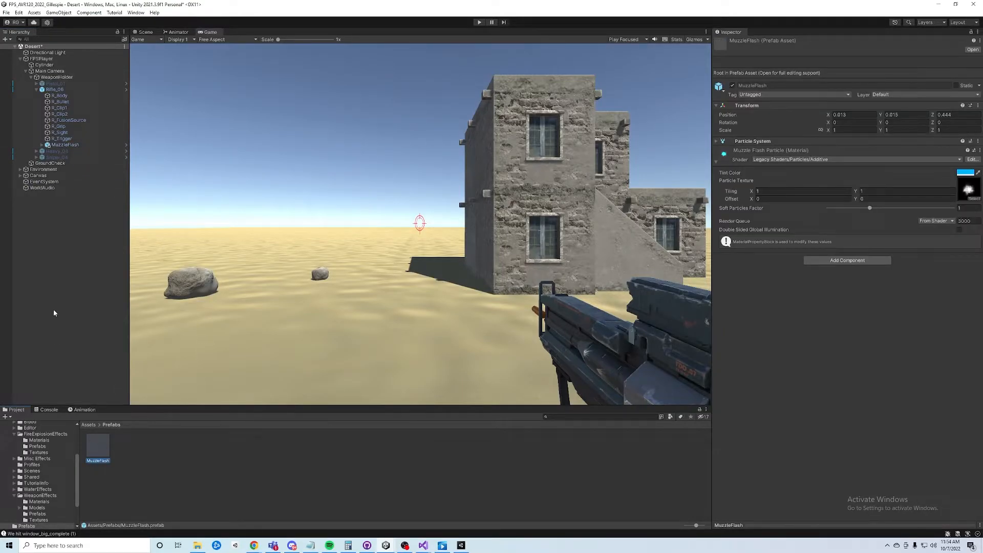
left_click(25, 71)
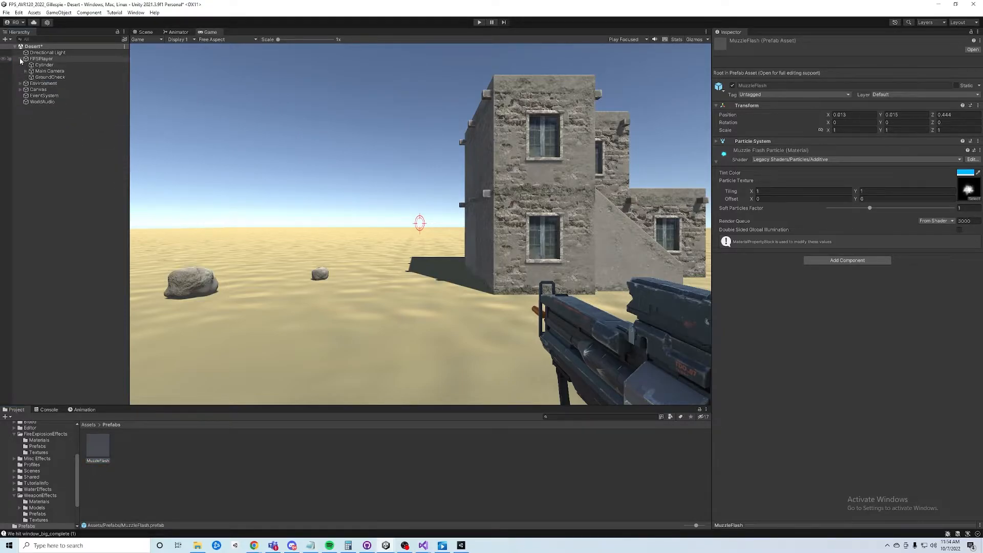
left_click(20, 59)
left_click_drag(34, 61, 180, 481)
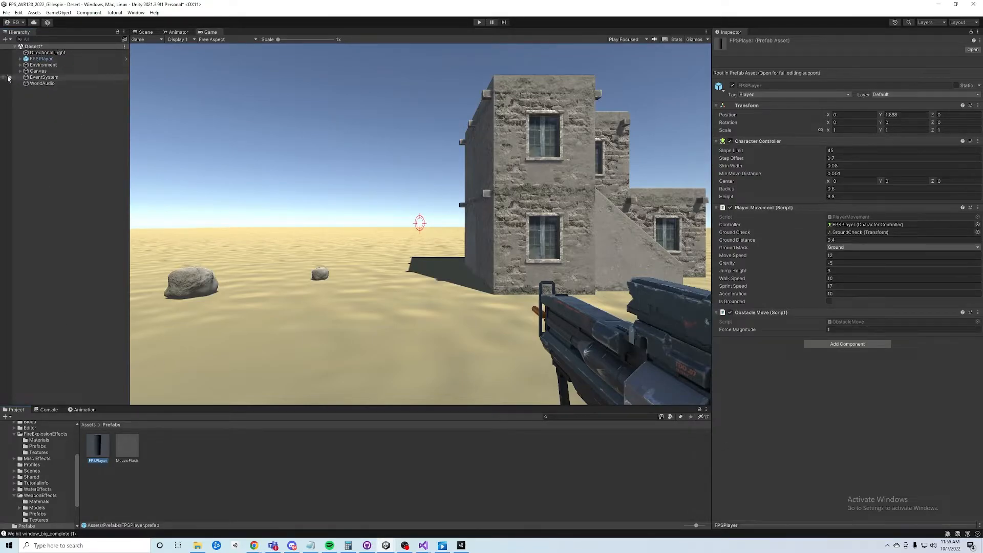
- Expand FPSPlayer down to its WeaponHolder and deactivate the Rifle_08 object
left_click(136, 450)
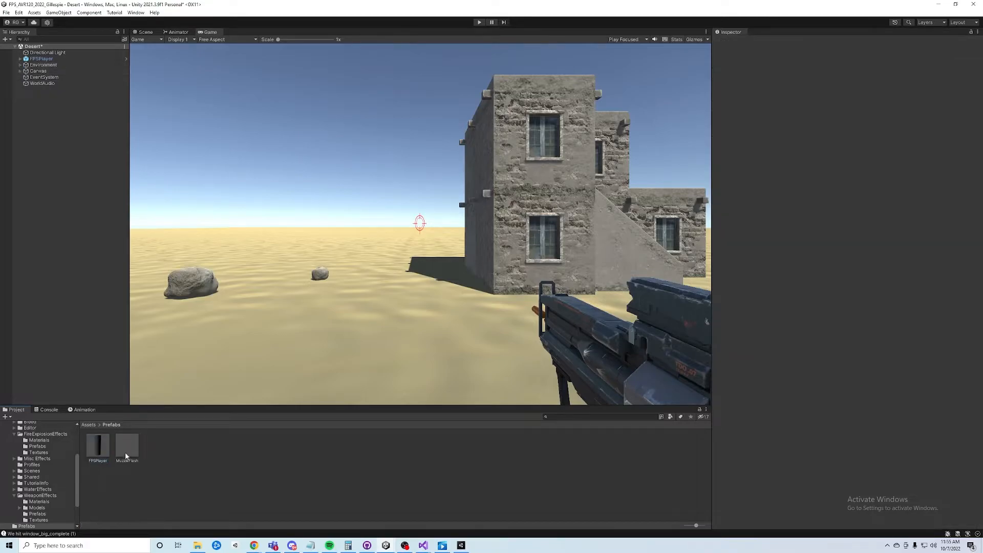
left_click(20, 65)
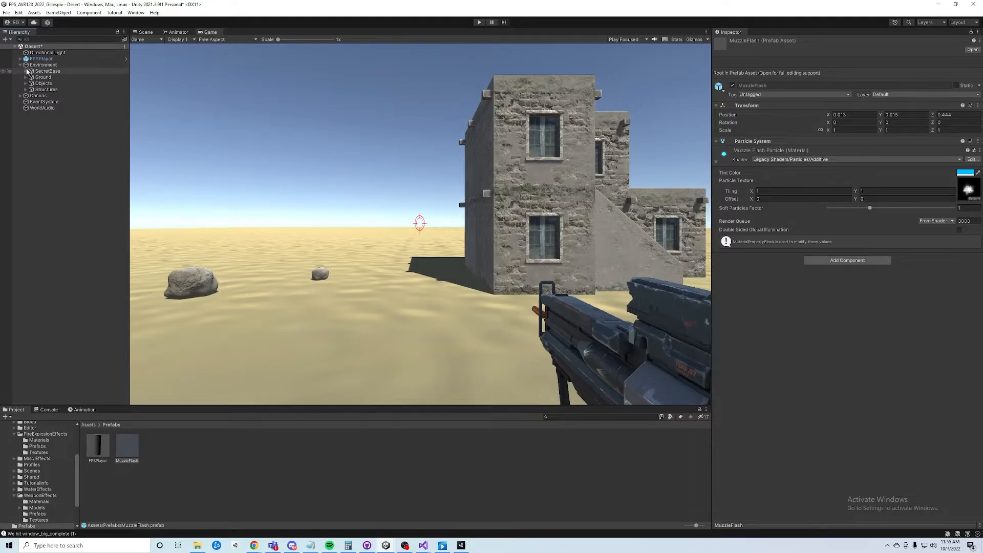
left_click(20, 65)
left_click(20, 59)
left_click(25, 70)
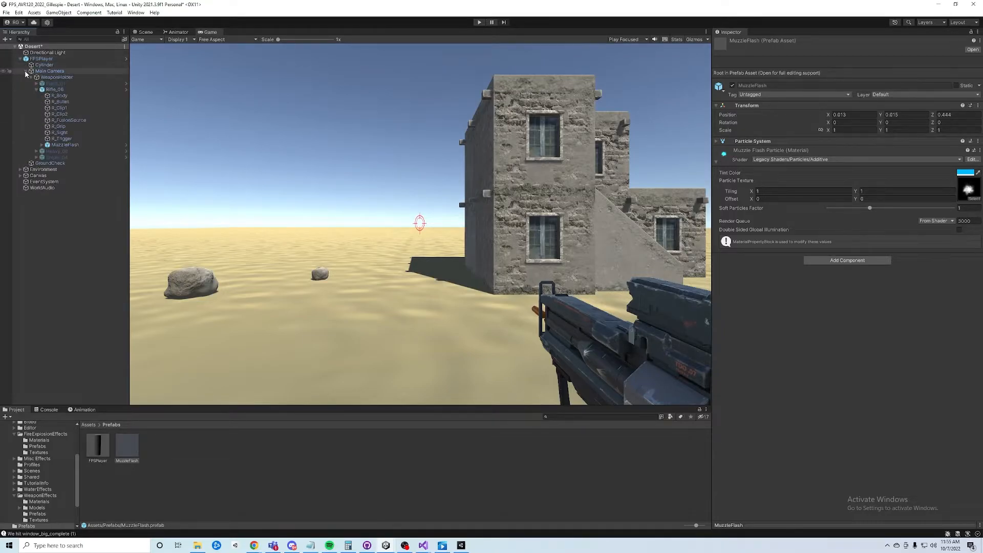
left_click(36, 90)
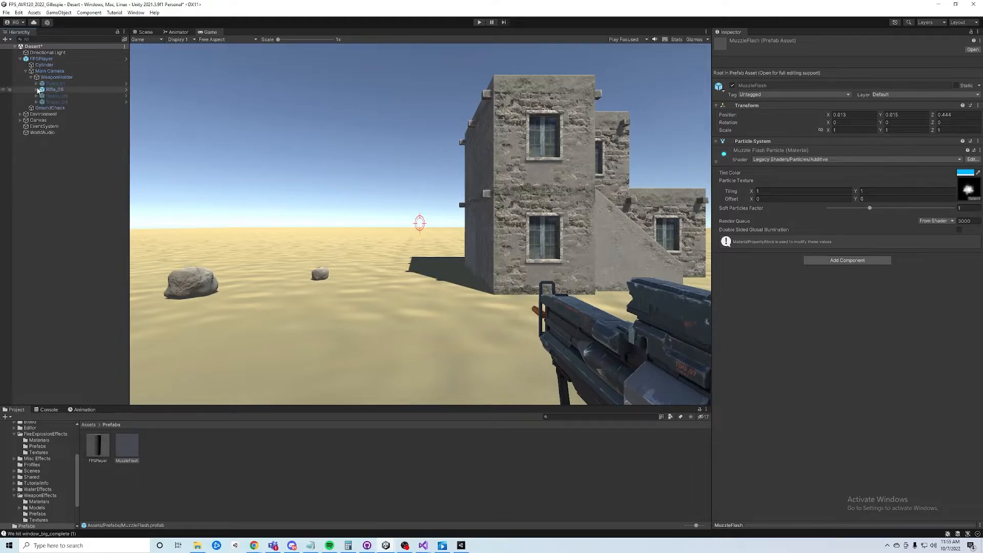
left_click(51, 90)
left_click(732, 43)
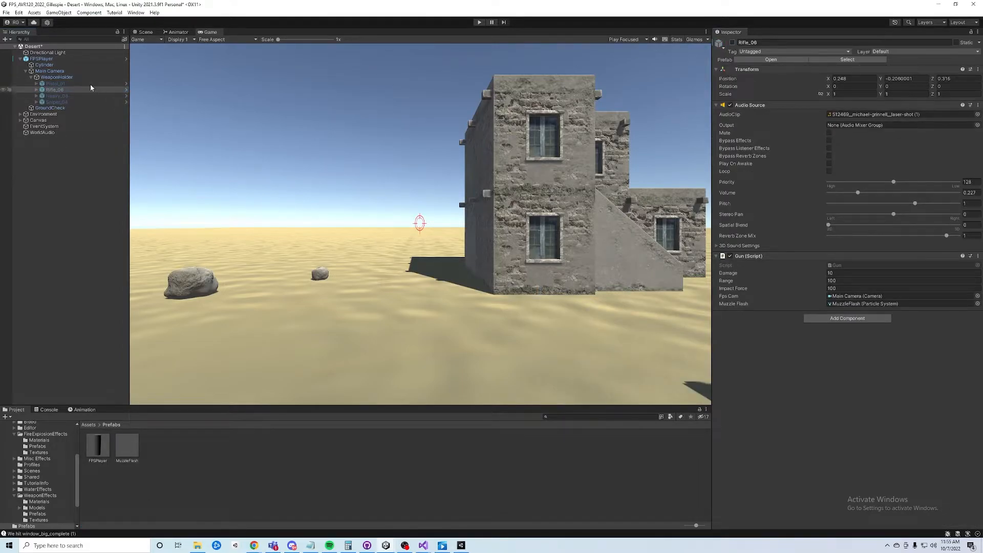
- Add the MuzzleFlash prefab as a child of Pistol_01
left_click(41, 84)
left_click(36, 84)
left_click_drag(131, 459, 68, 88)
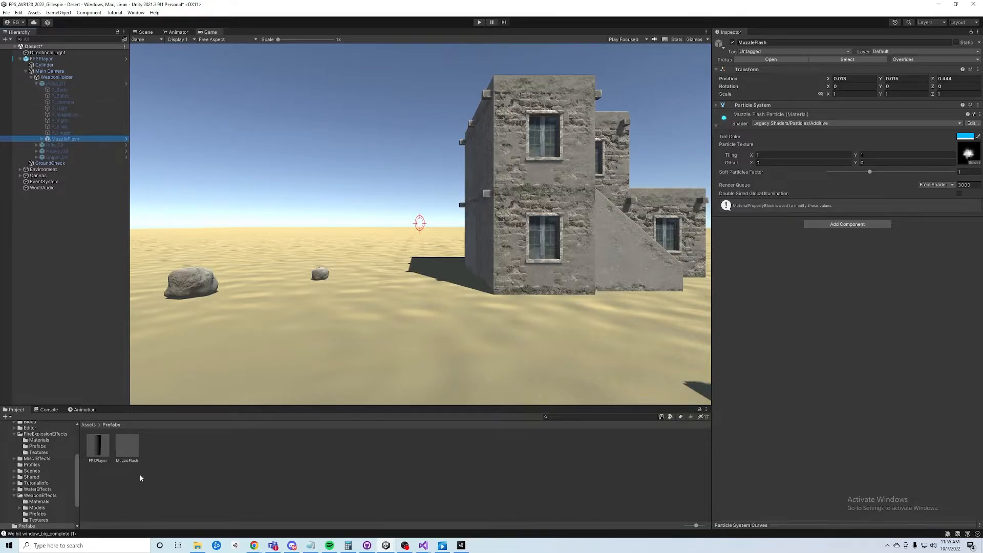
left_click(36, 84)
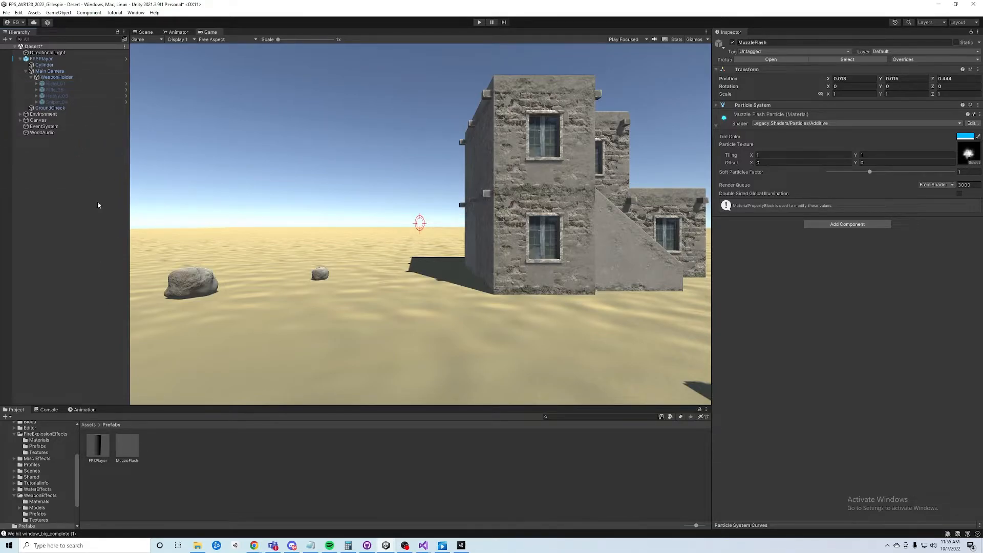
- Add the MuzzleFlash prefab as a child of both Heavy_08 and the last weapon under WeaponHolder
left_click_drag(128, 448, 43, 97)
left_click(36, 96)
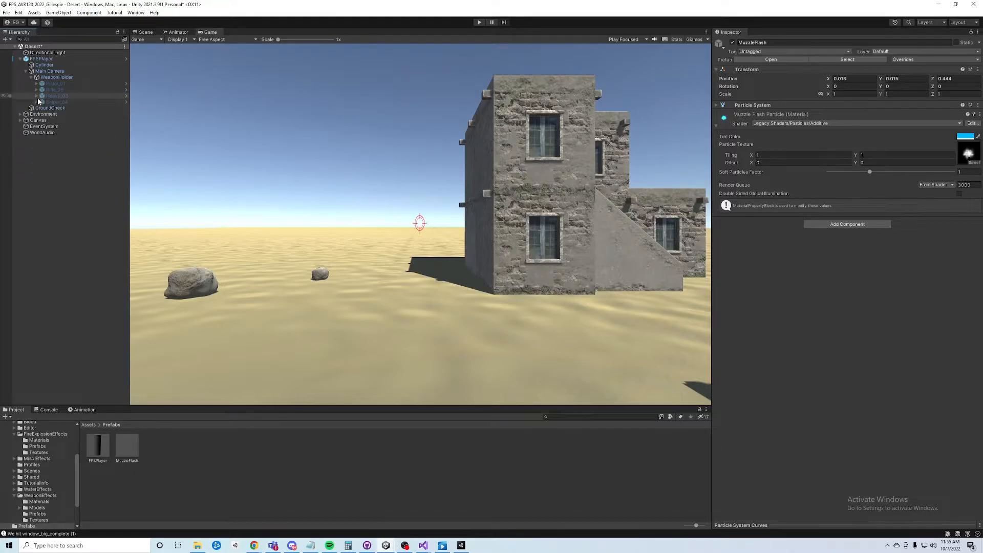
left_click_drag(127, 446, 57, 102)
left_click(37, 102)
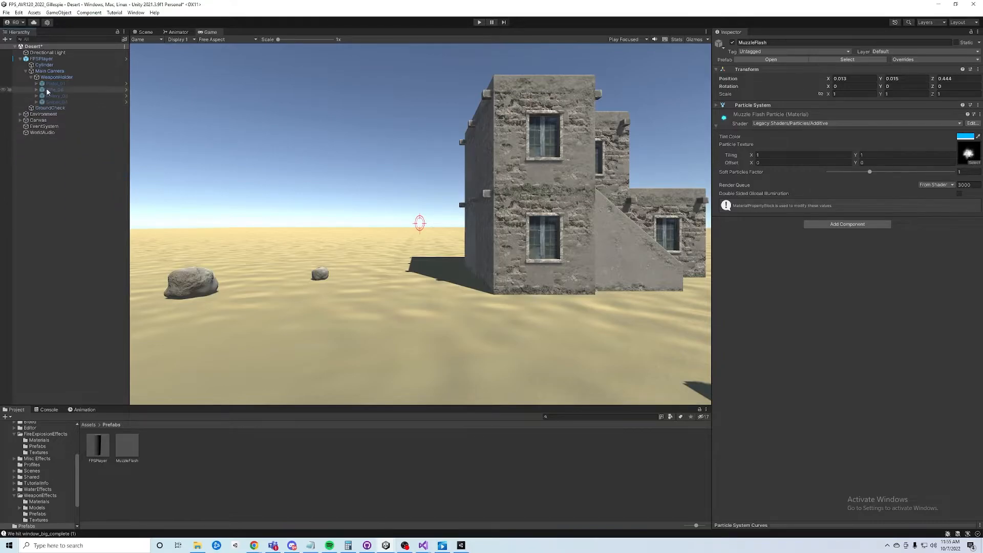
- Assign Pistol_01's own MuzzleFlash child to the Muzzle Flash reference of its Gun script
left_click(53, 84)
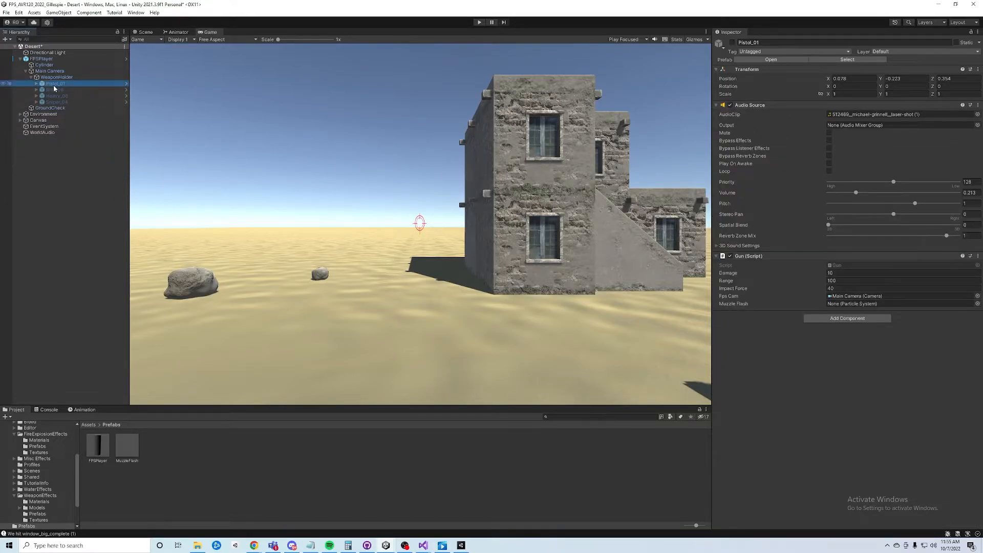
left_click(36, 84)
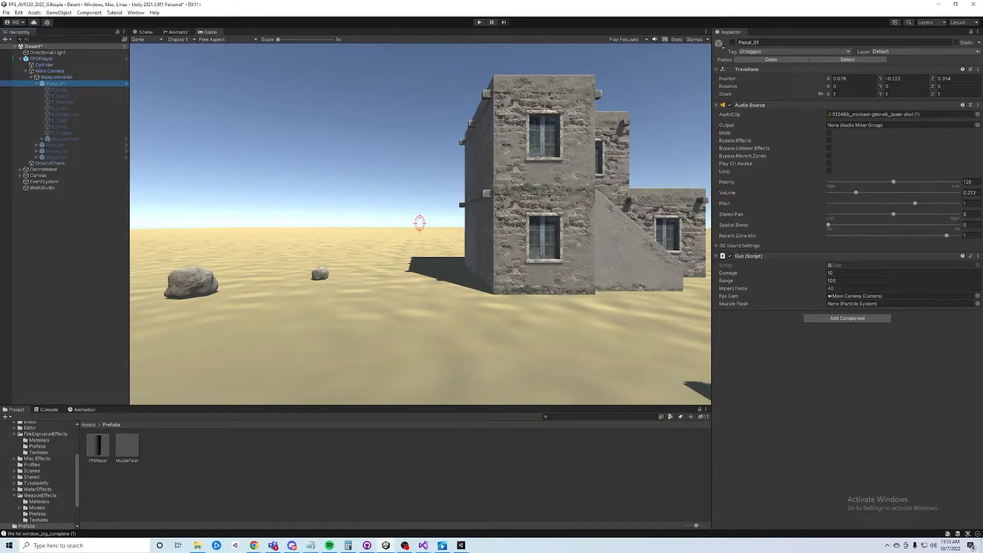
left_click(978, 305)
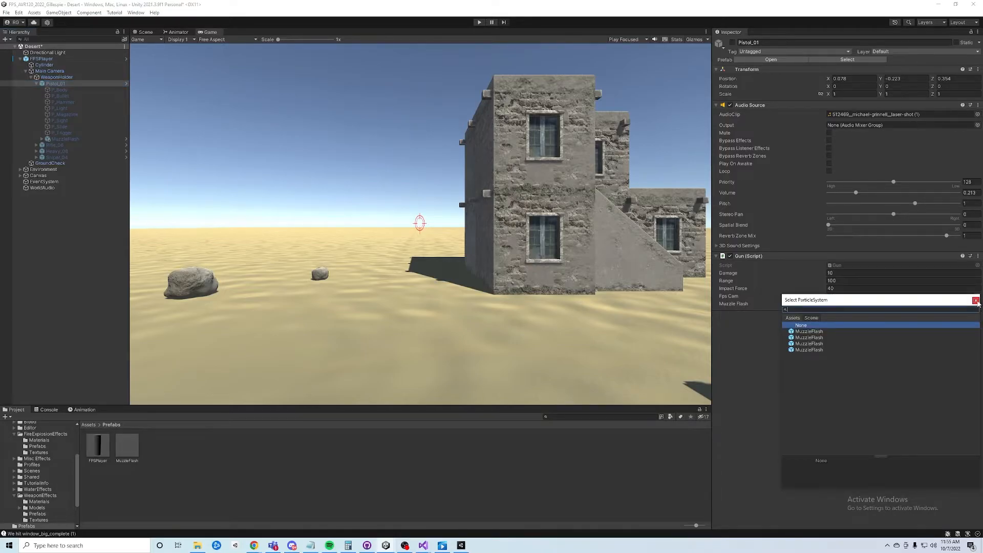
left_click(976, 300)
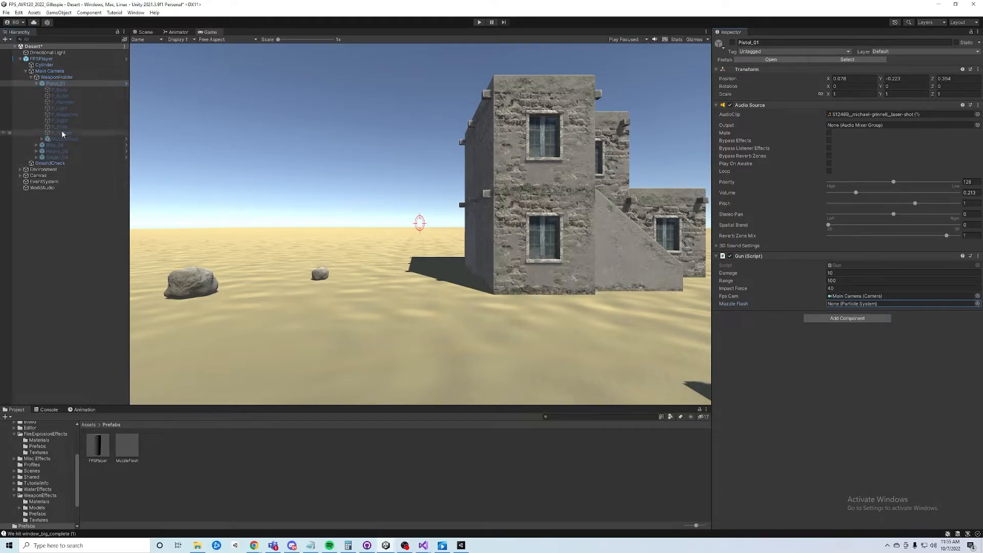
left_click_drag(59, 139, 864, 306)
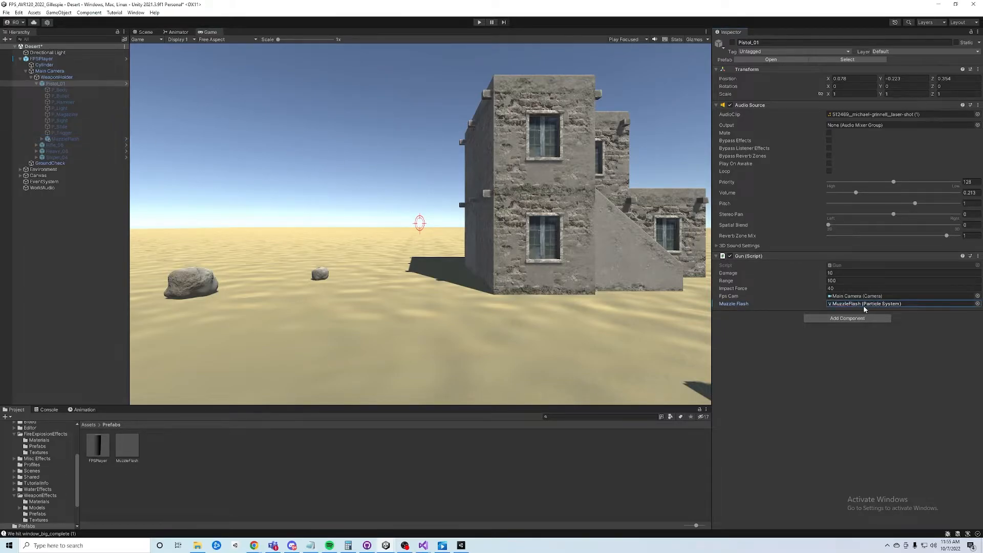
- Check Rifle_08's Muzzle Flash reference and assign Heavy_08's own MuzzleFlash child to the Muzzle Flash reference of its Gun script
left_click(35, 83)
left_click(35, 90)
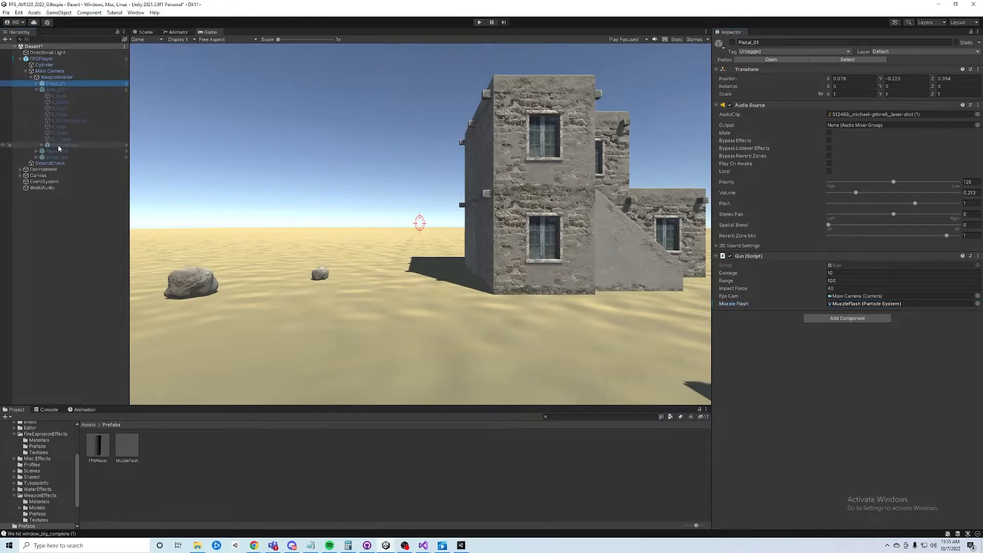
left_click(57, 145)
left_click(60, 90)
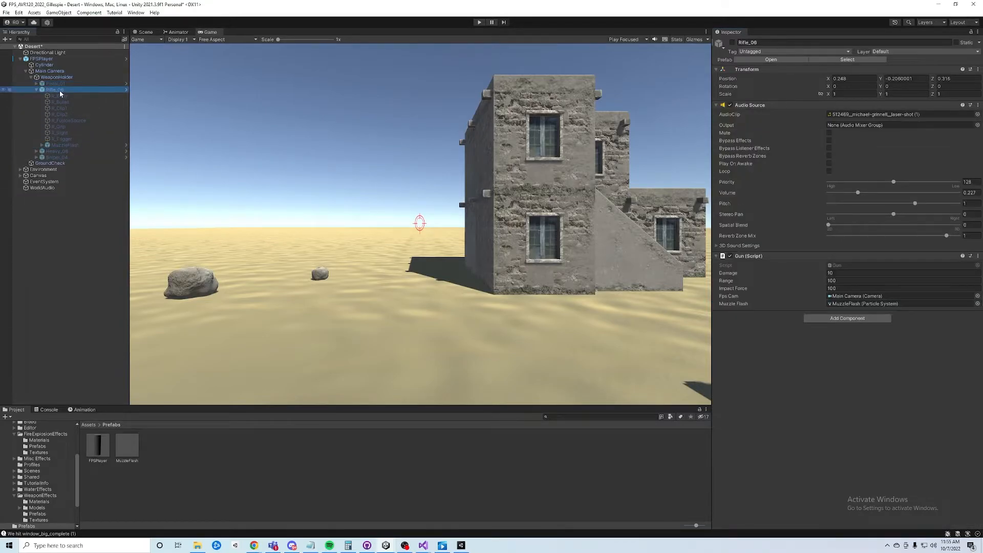
left_click(35, 90)
left_click(56, 95)
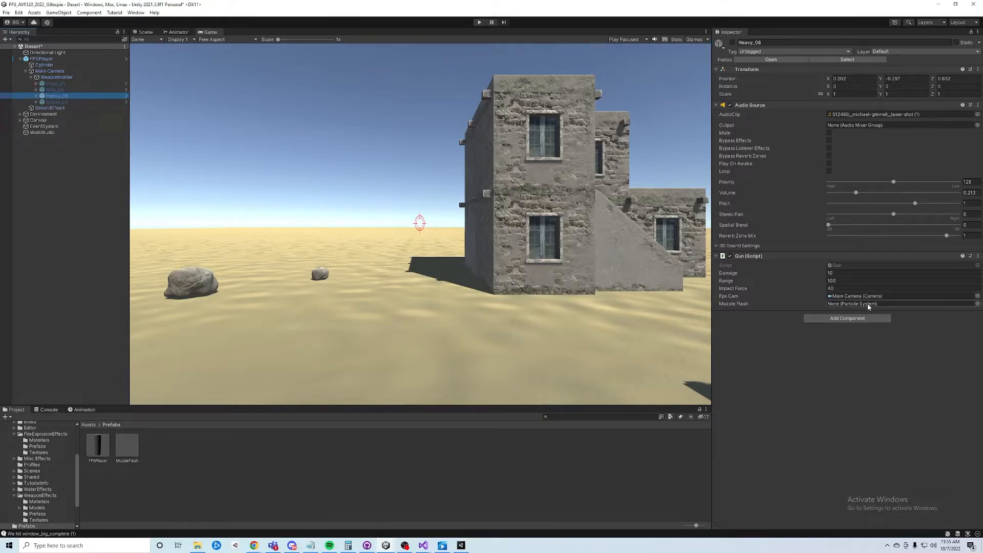
left_click(36, 96)
left_click_drag(71, 145, 846, 304)
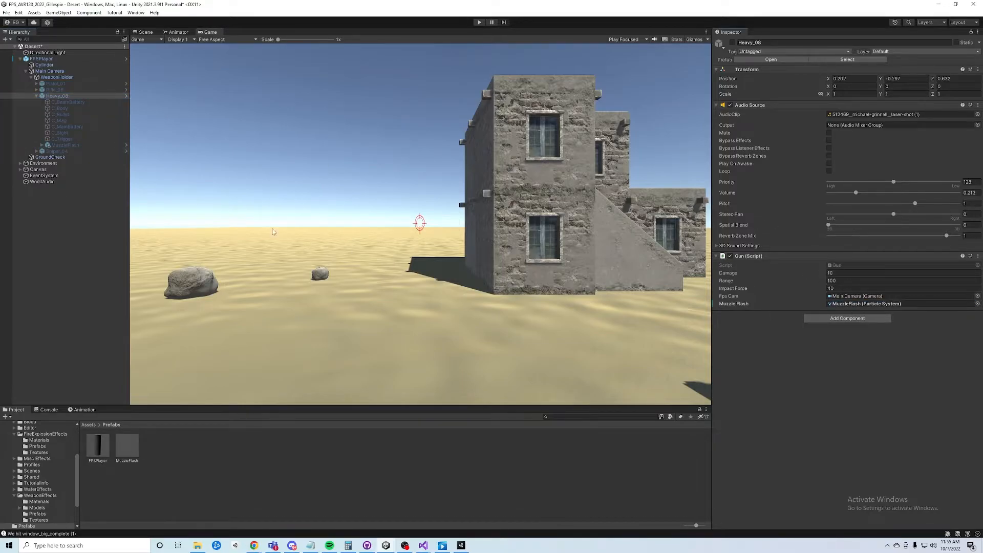
- Assign Sniper_04's own MuzzleFlash child to the Muzzle Flash reference of its Gun script and save the scene
left_click(37, 96)
left_click(42, 102)
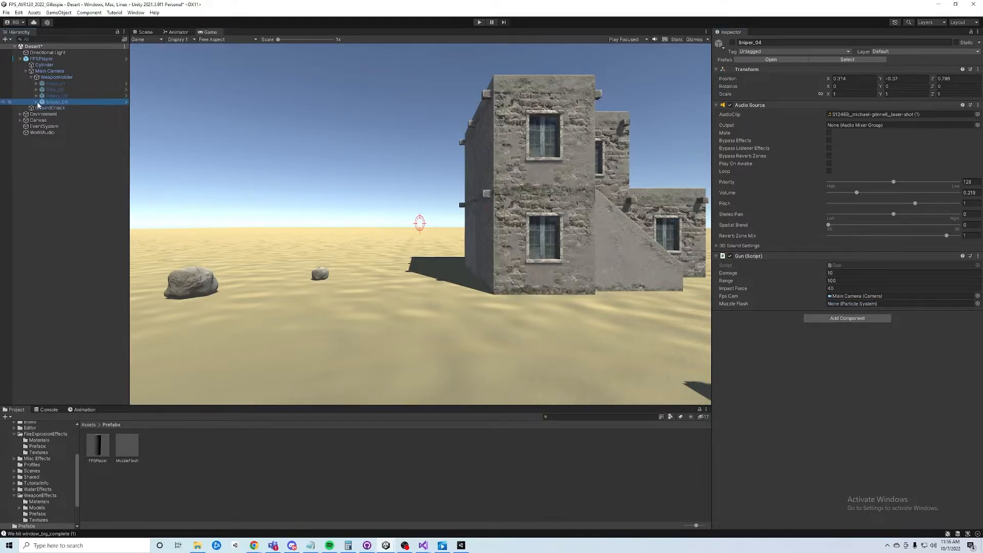
left_click(36, 102)
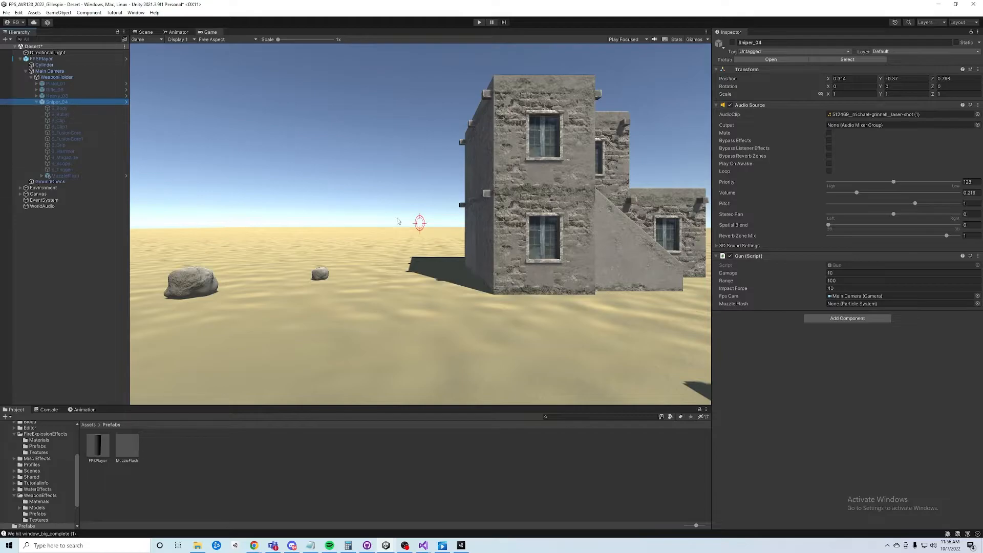
left_click_drag(65, 176, 867, 303)
left_click(6, 12)
left_click(20, 49)
- Play-test the scene by switching through the weapons and firing them to check their muzzle flashes, and stop play mode
left_click(480, 22)
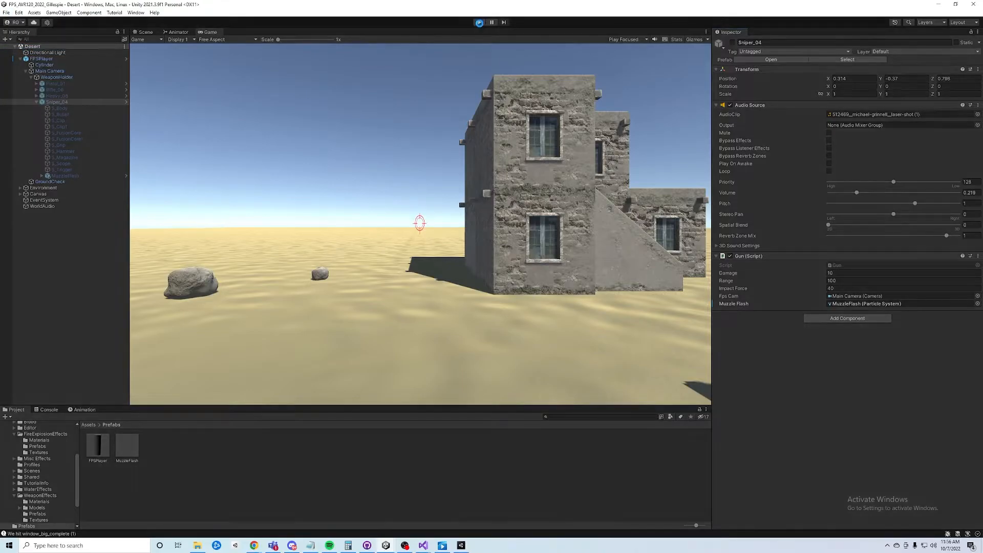
left_click(599, 216)
key("w")
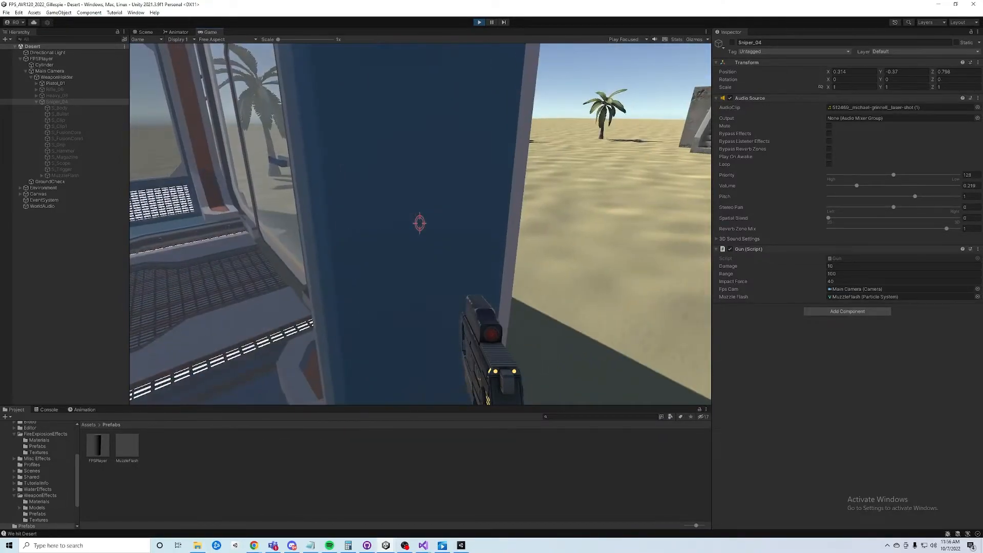
scroll(420, 223, "up", 1)
left_click(420, 224)
key("s")
scroll(420, 223, "up", 1)
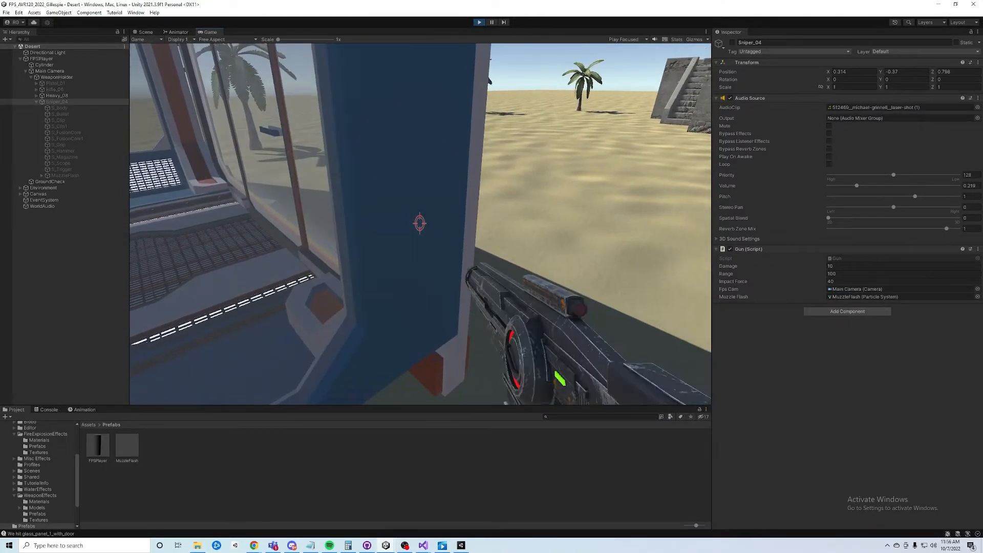
left_click(420, 223)
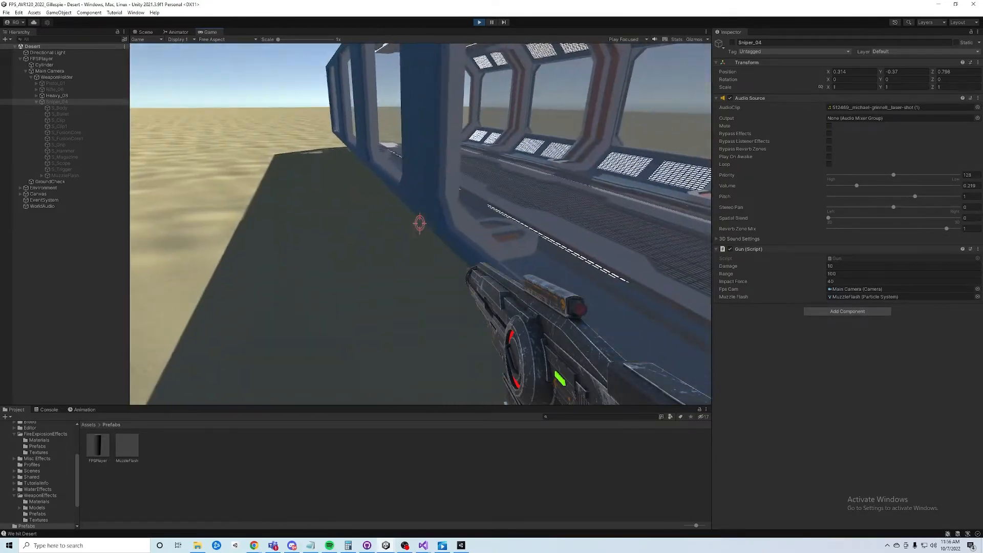
scroll(420, 223, "up", 1)
left_click(420, 223)
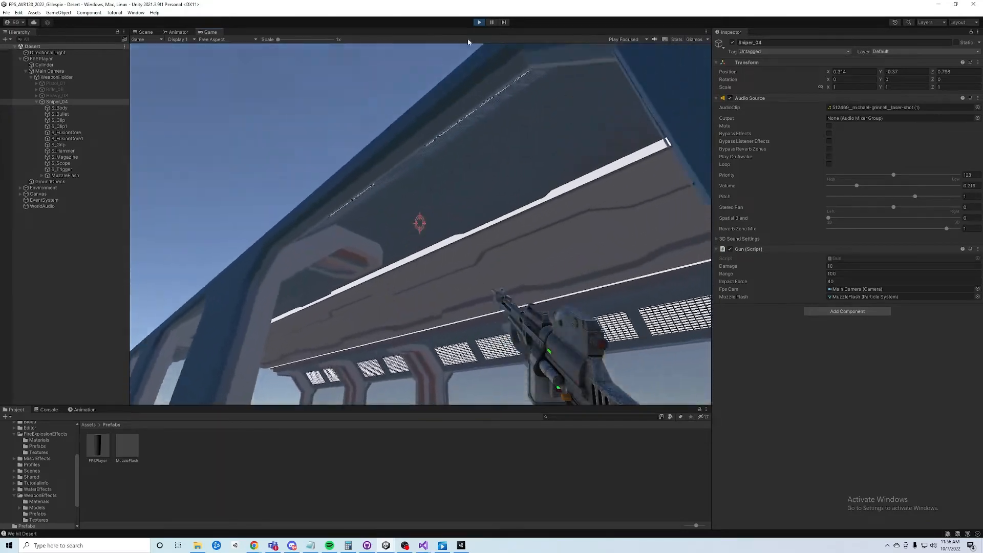
key("ctrl+p")
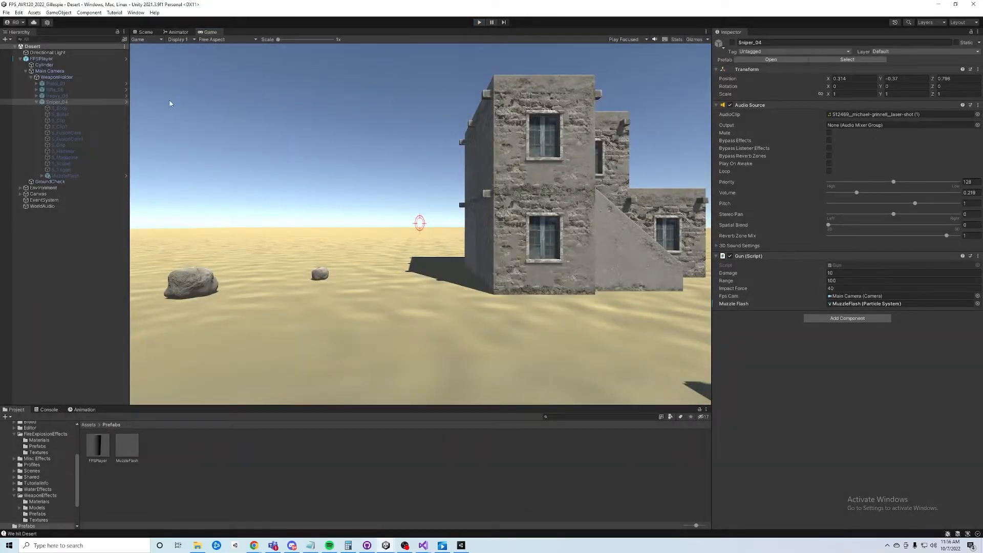
- Frame the inactive Heavy_08 weapon in the Scene view and activate it
left_click(36, 102)
left_click(36, 97)
left_click(54, 145)
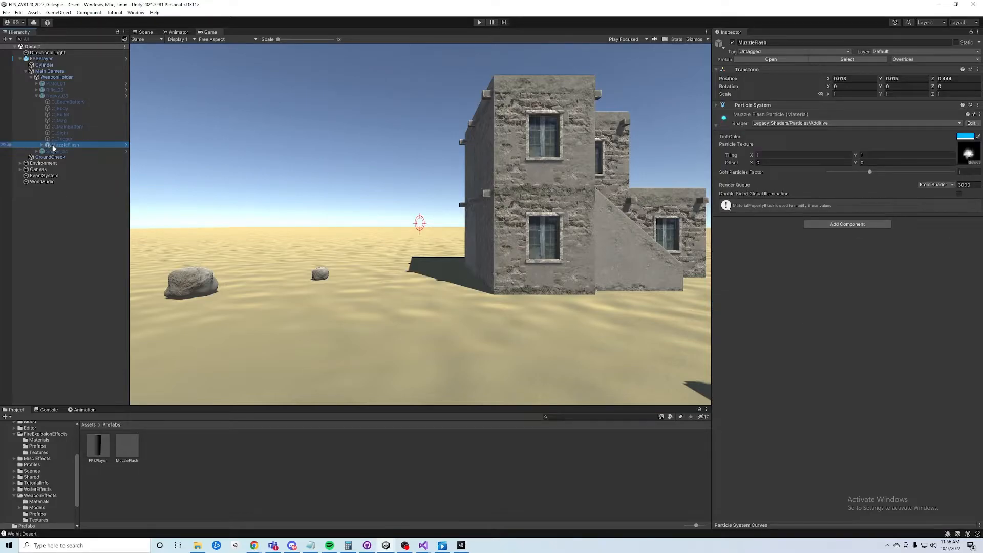
left_click(146, 31)
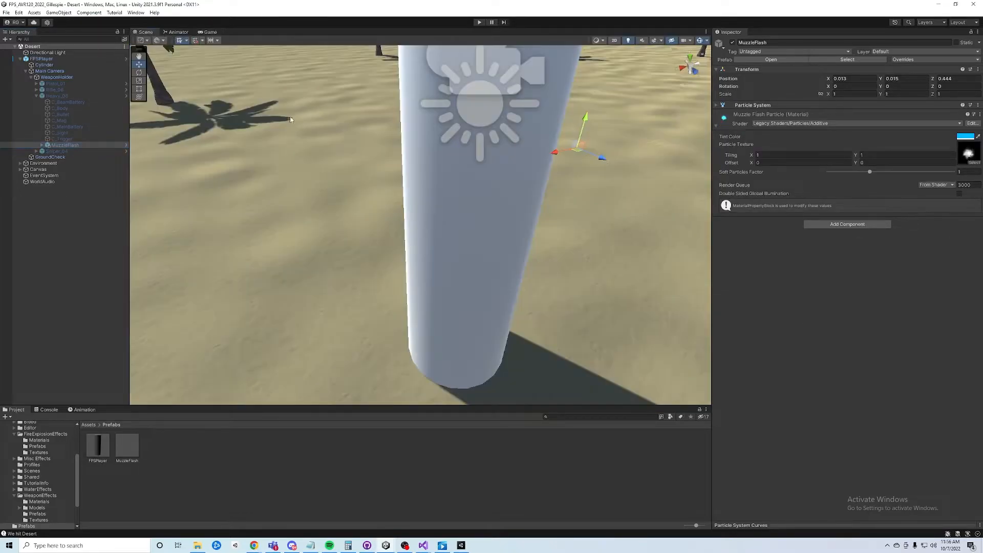
key("f")
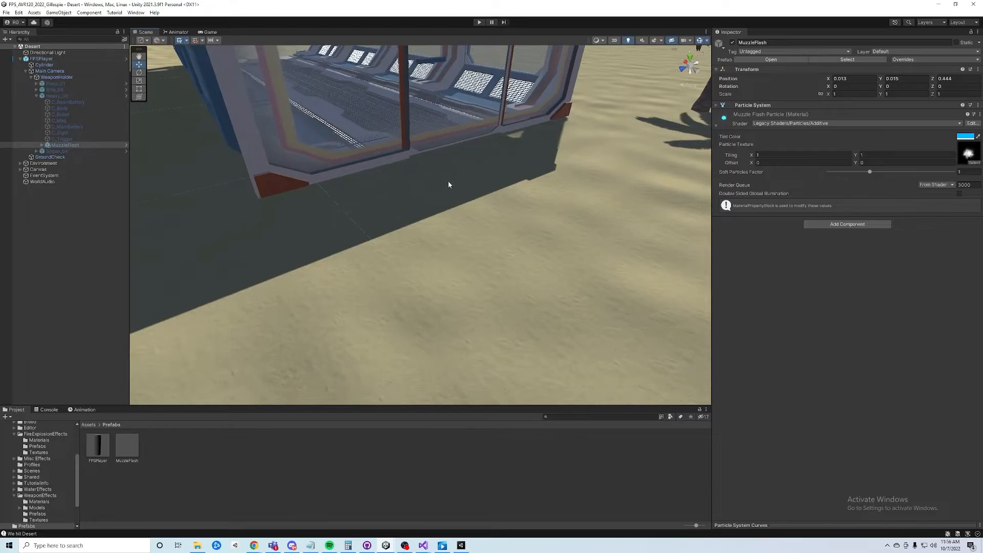
double_click(53, 96)
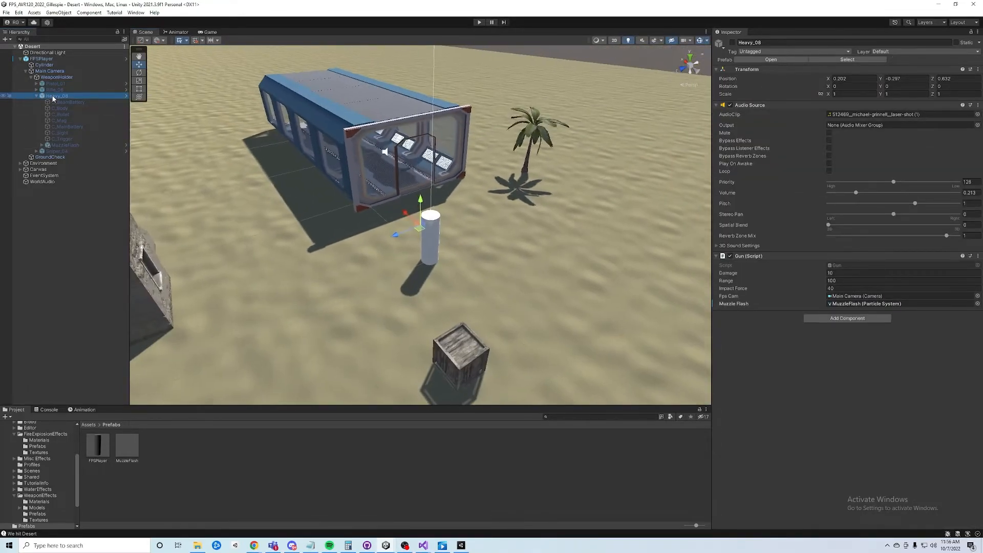
double_click(53, 97)
left_click_drag(160, 135, 254, 143, "alt")
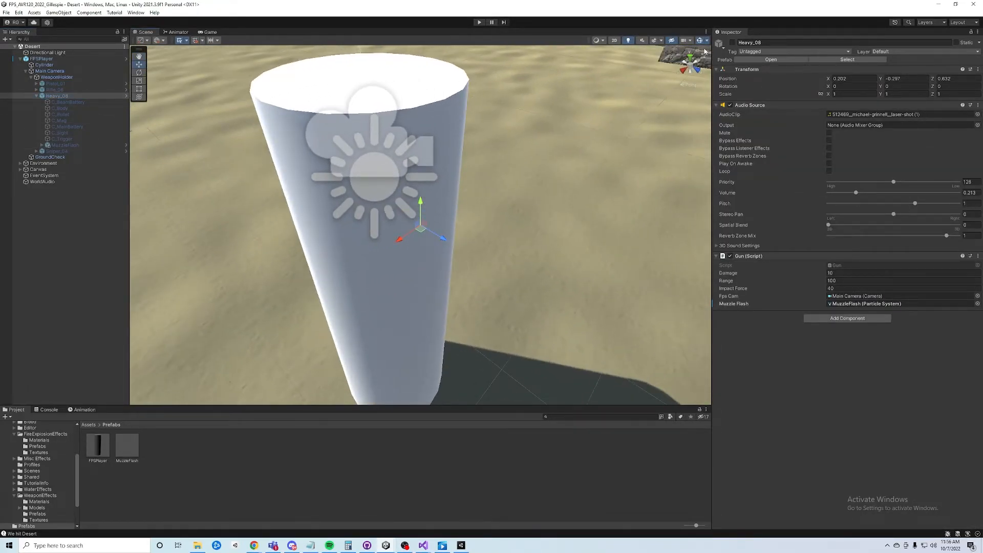
left_click(733, 43)
- Move Heavy_08's MuzzleFlash child toward the end of the barrel, to about X 0.011, Y 0.084, Z 0.483
left_click(65, 145)
middle_click_drag(526, 269, 455, 189)
left_click_drag(396, 194, 455, 187)
left_click_drag(437, 146, 435, 143)
left_click_drag(456, 180, 378, 190)
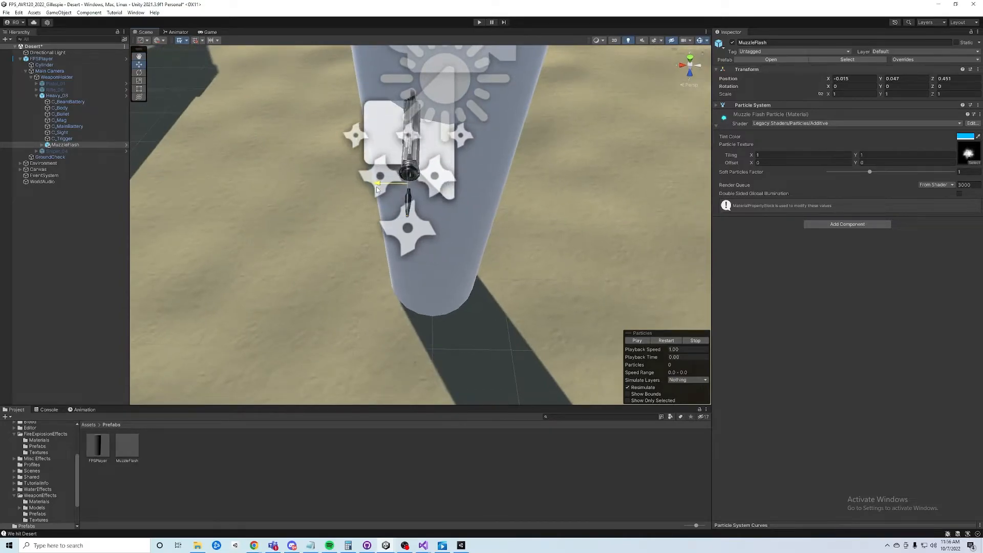
left_click_drag(441, 203, 239, 127, "alt")
left_click_drag(413, 131, 414, 122)
left_click_drag(388, 155, 381, 154)
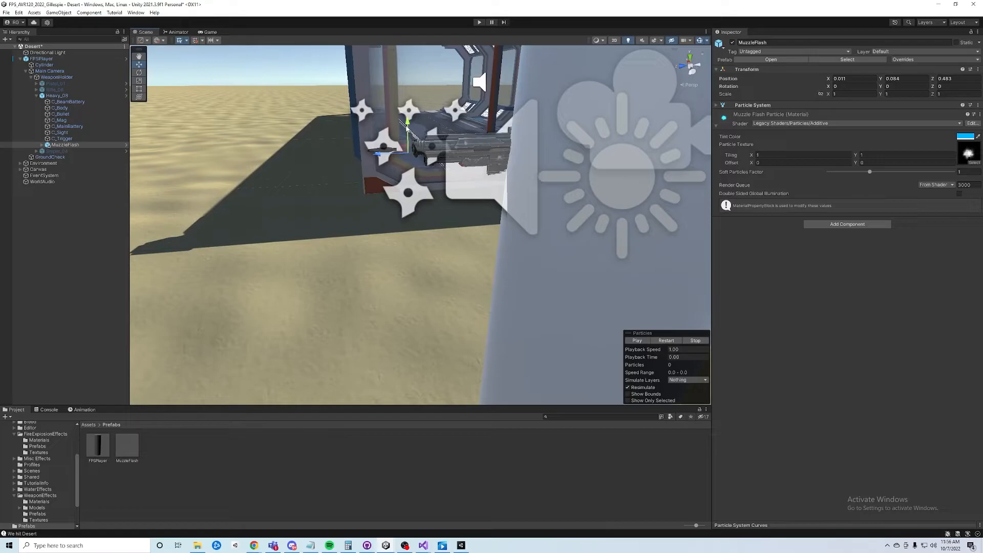
- Fine-tune the position of Heavy_08's MuzzleFlash at the muzzle to about X 0, Y 0.106, Z 0.497
left_click_drag(406, 123, 657, 173)
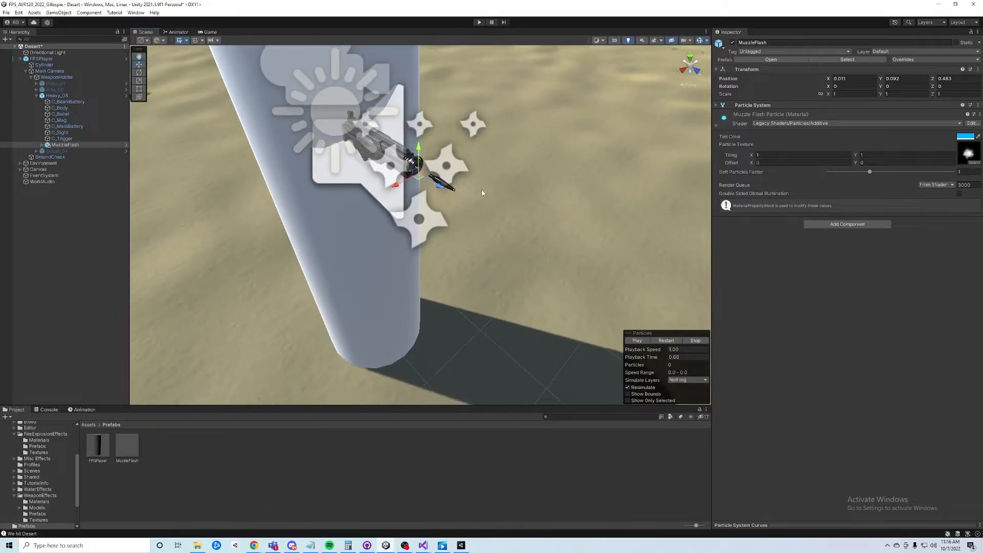
left_click_drag(504, 176, 301, 180, "alt")
left_click_drag(378, 186, 510, 156, "alt")
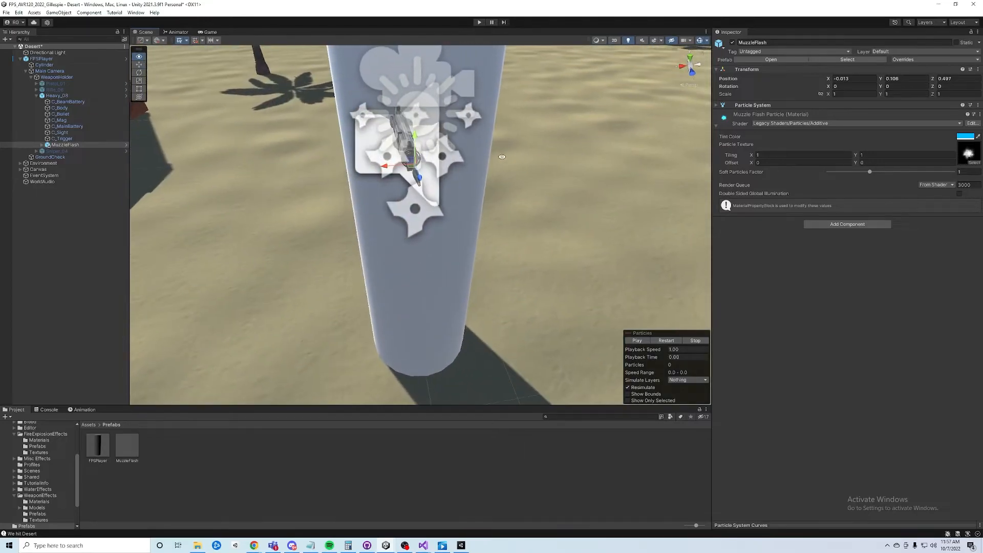
left_click_drag(387, 168, 380, 167)
left_click_drag(379, 167, 405, 205, "alt")
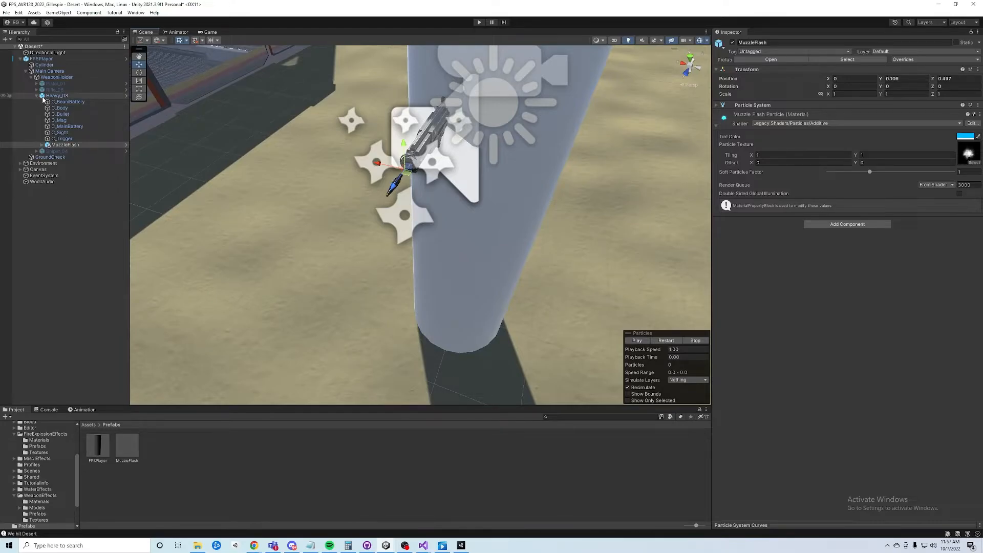
- Collapse Heavy_08 in the hierarchy and deactivate the weapon
left_click(36, 96)
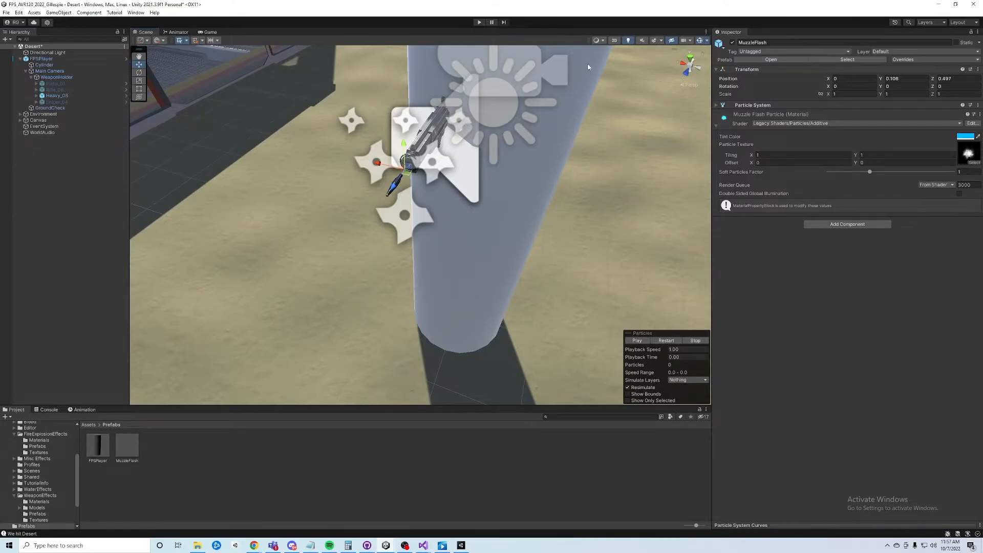
left_click(733, 42)
left_click(733, 43)
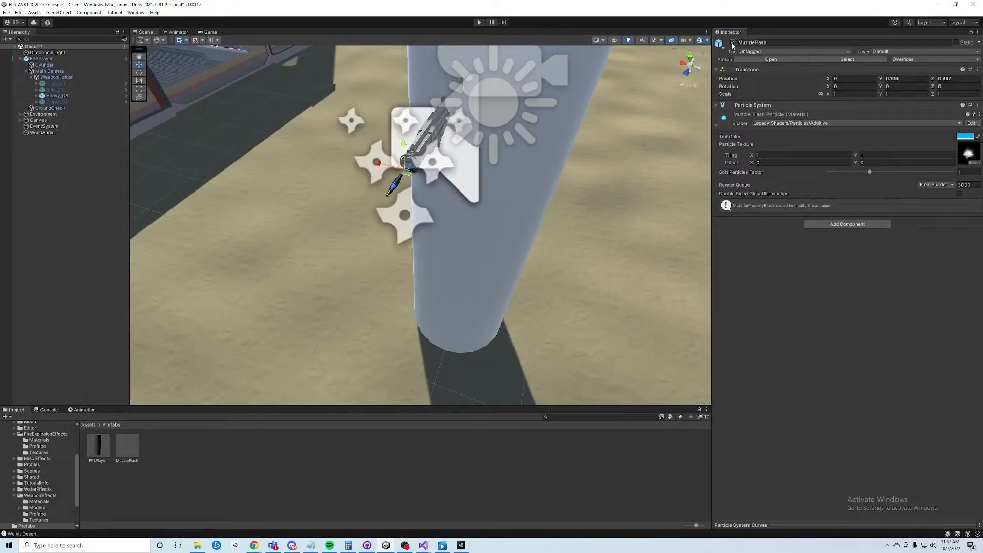
left_click(54, 77)
left_click(55, 96)
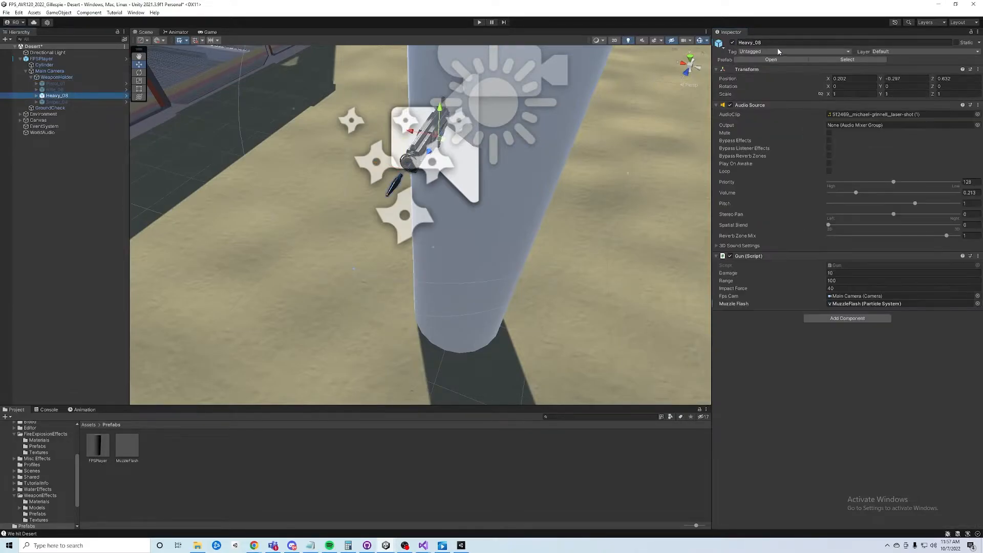
left_click(733, 42)
- Activate Sniper_04 and move its MuzzleFlash child to the barrel's end, at about X 0.001, Y 0.09, Z 0.497
left_click(49, 103)
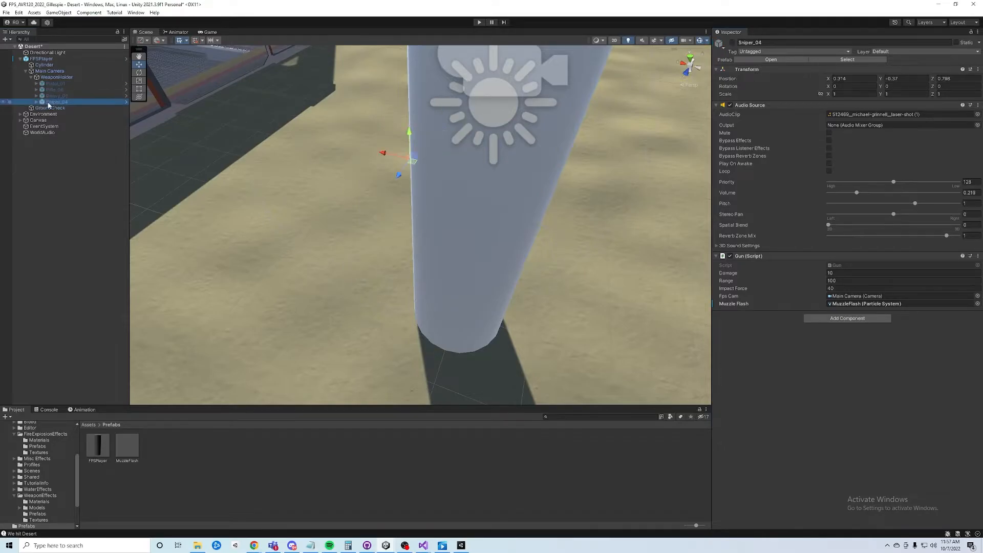
left_click(732, 43)
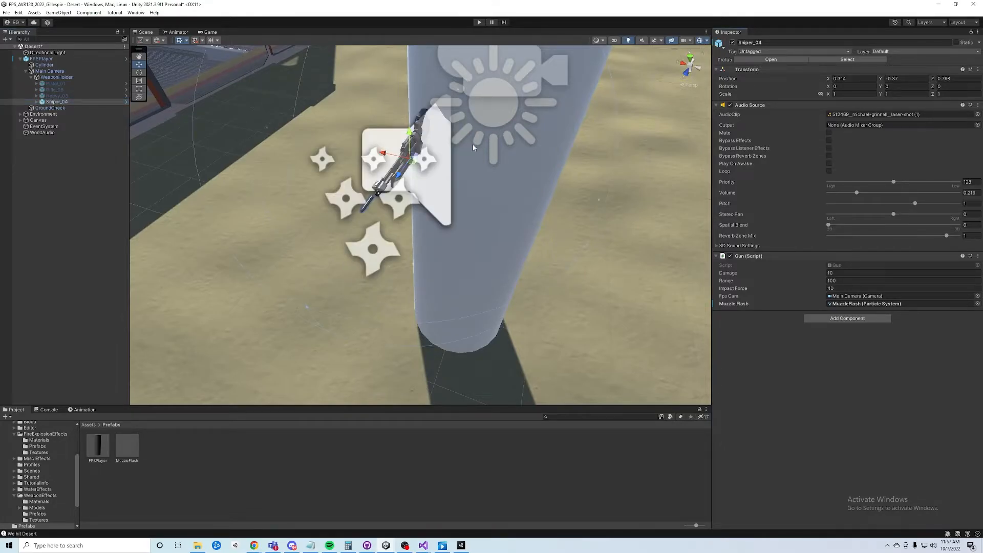
left_click(36, 101)
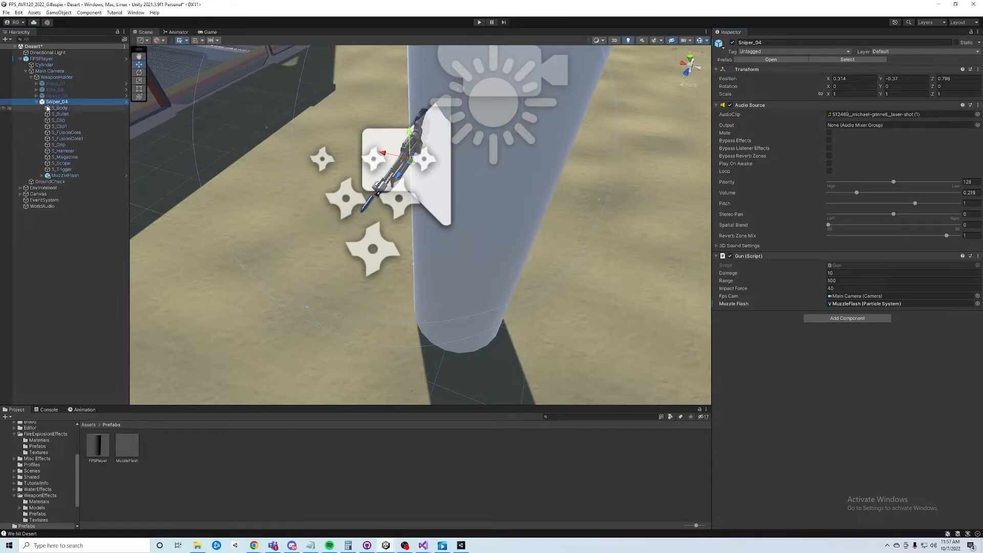
left_click(61, 176)
left_click_drag(347, 200, 311, 205)
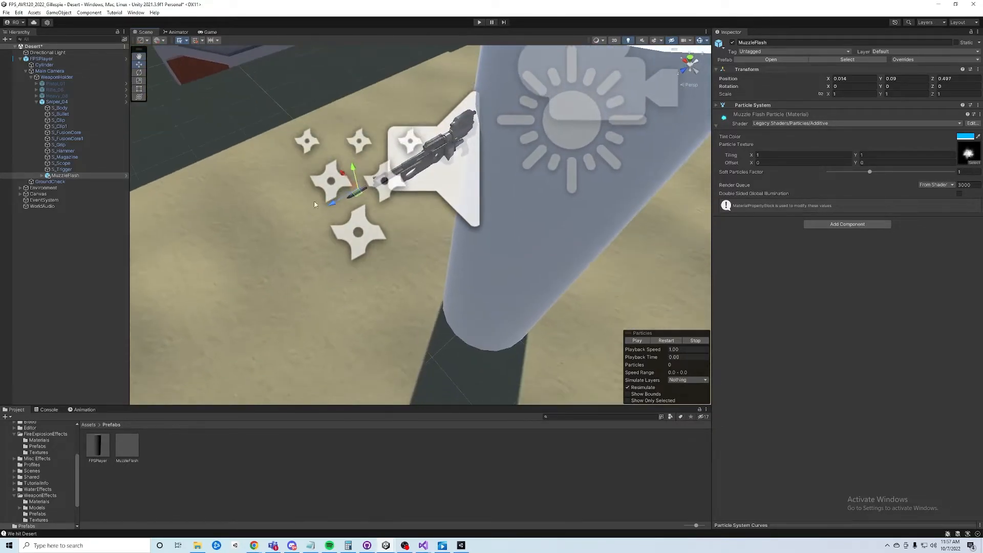
left_click_drag(345, 177, 450, 202, "alt")
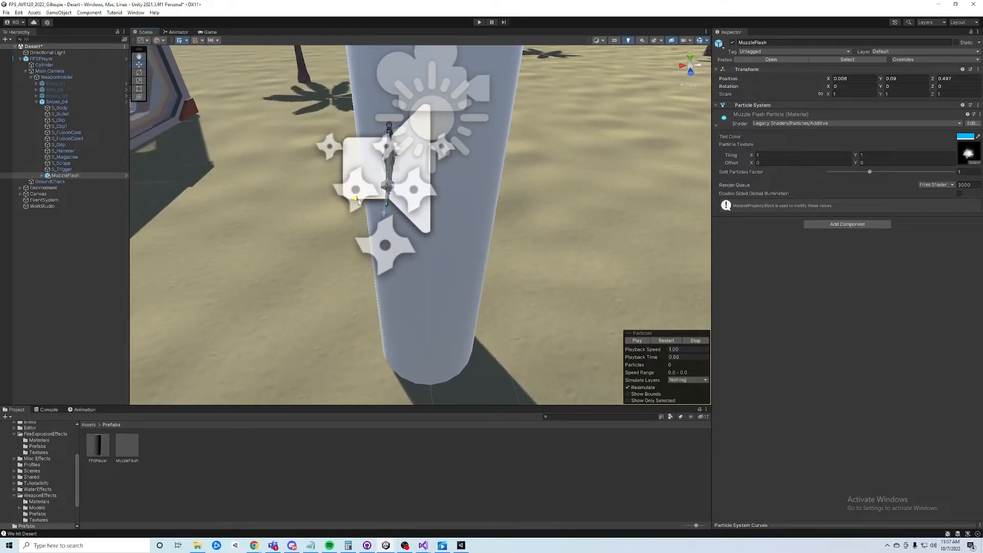
left_click_drag(360, 201, 361, 224, "alt")
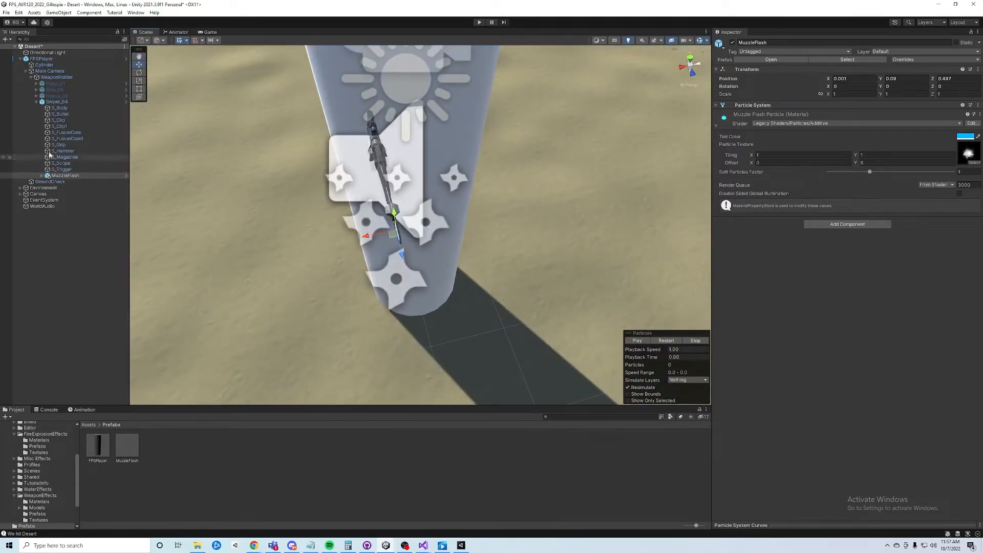
- Deactivate Sniper_04 and collapse it in the hierarchy
left_click(40, 103)
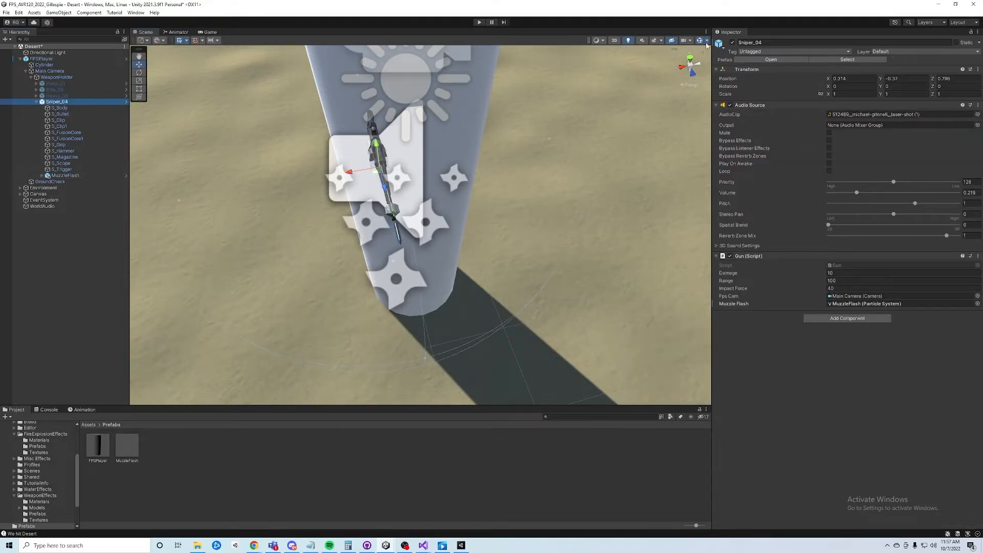
left_click(732, 43)
left_click(36, 102)
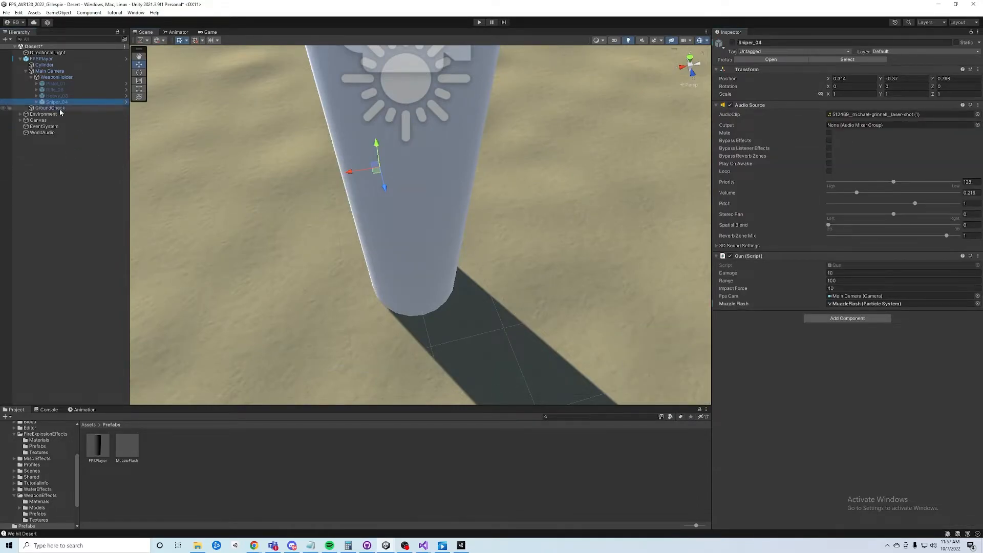
- Activate Pistol_01, expand it in the hierarchy and select its MuzzleFlash child
left_click(50, 85)
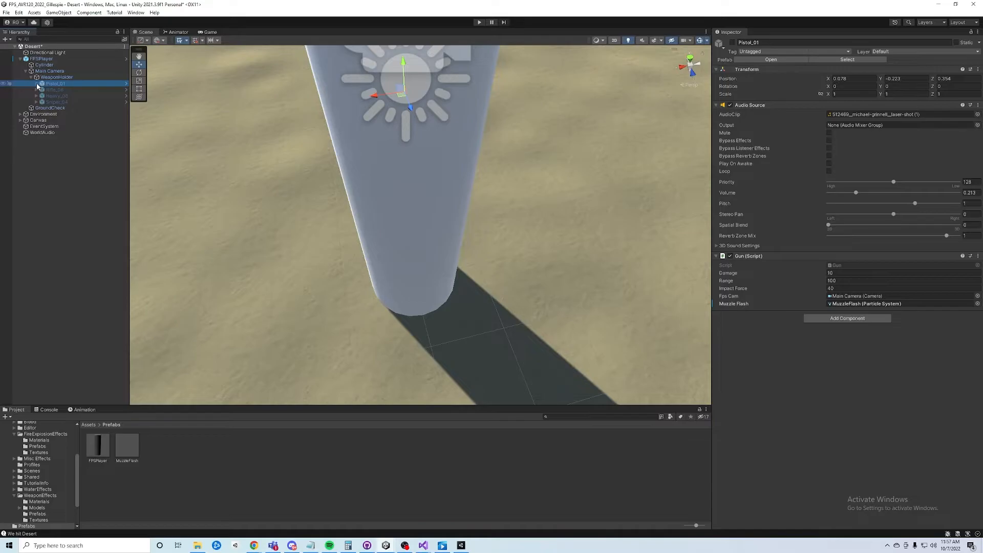
left_click(36, 84)
left_click(732, 42)
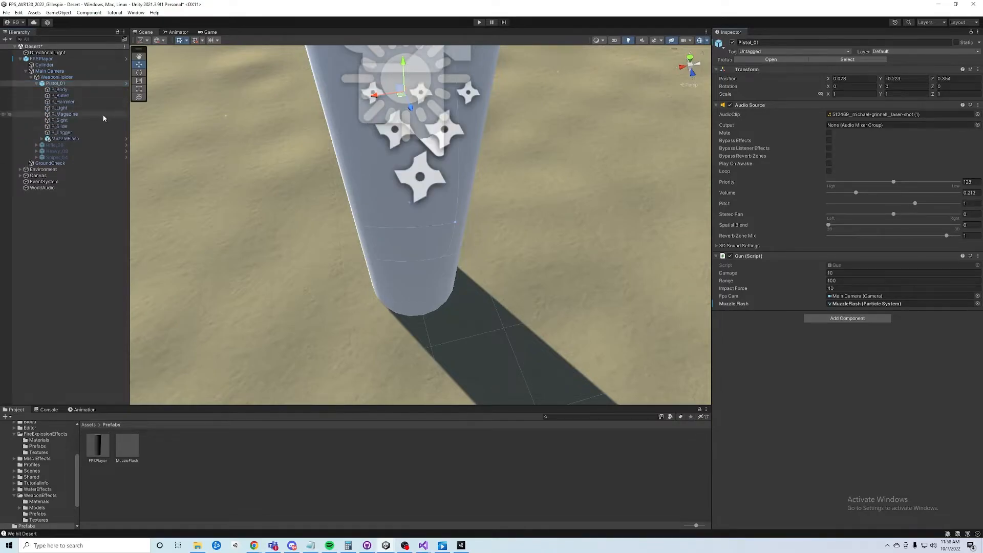
left_click(65, 138)
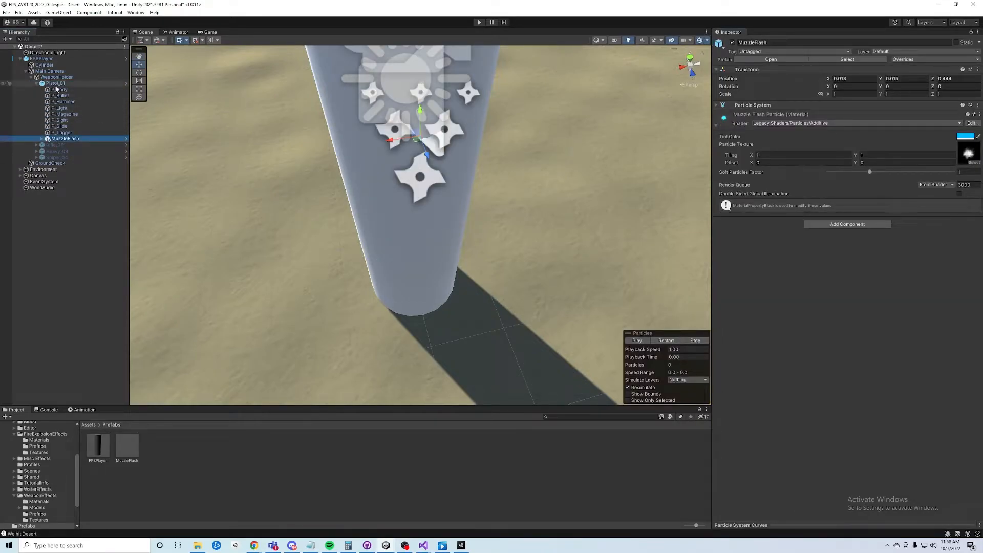
double_click(55, 83)
left_click(732, 43)
left_click(733, 43)
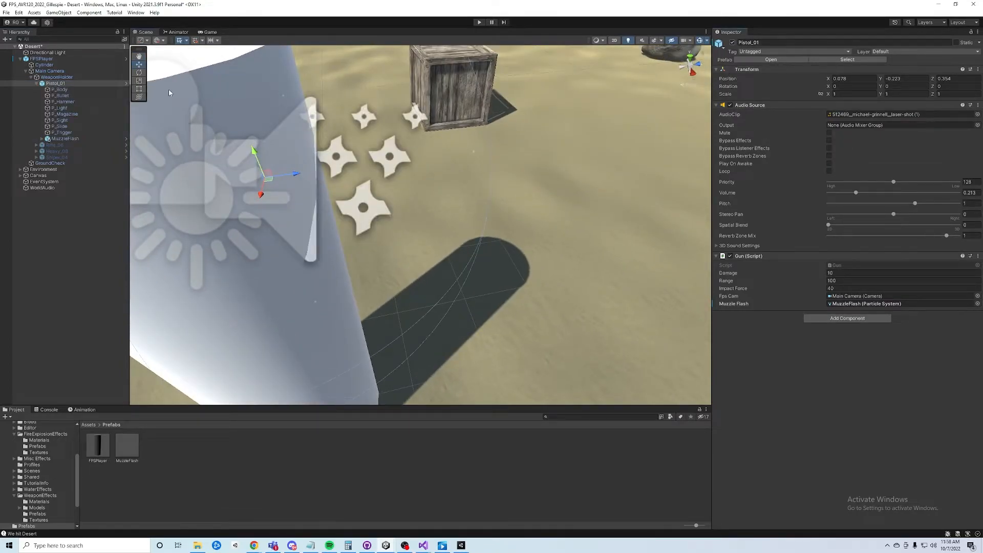
left_click(62, 139)
left_click_drag(365, 164, 405, 158, "alt")
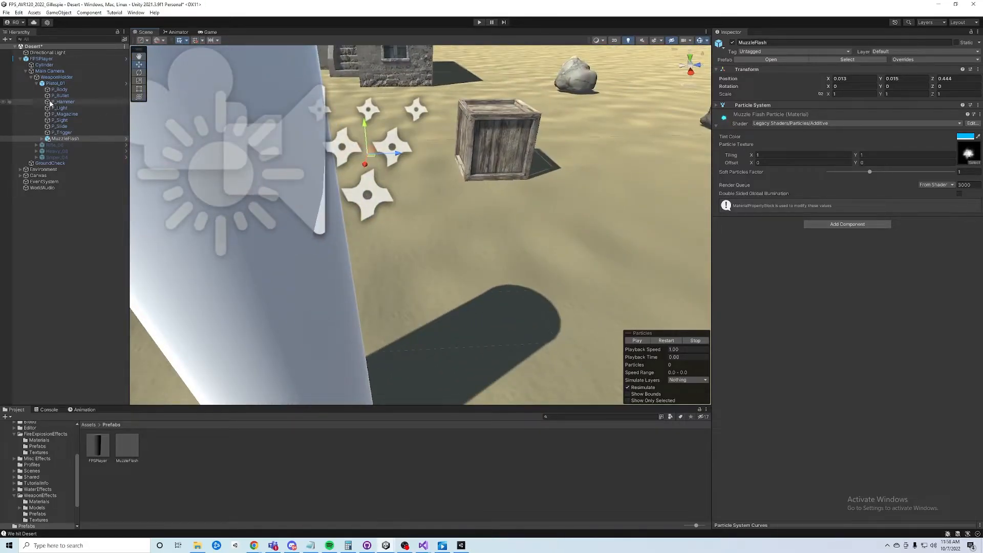
- Disable the Mesh Renderer on FPSPlayer's Cylinder to uncover the pistol
left_click(38, 58)
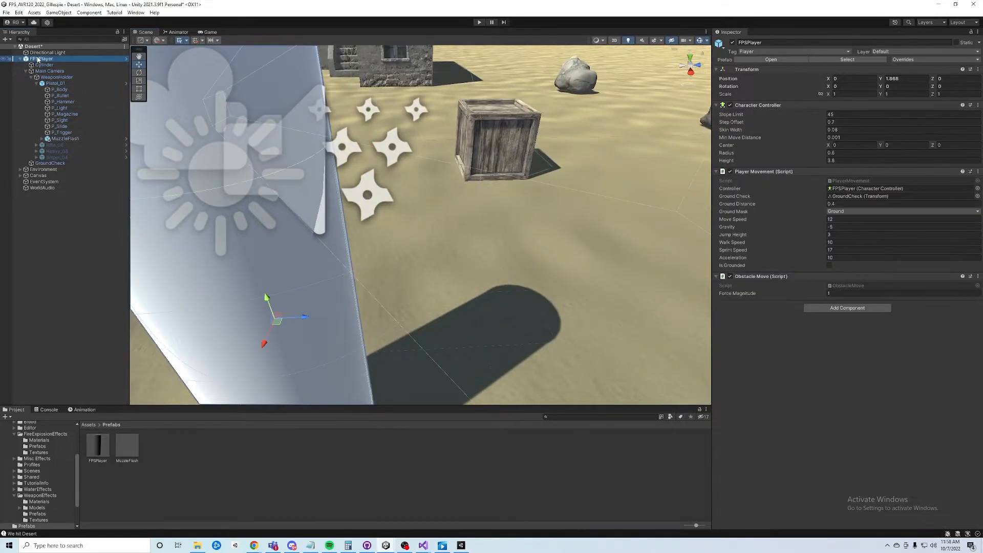
left_click(42, 65)
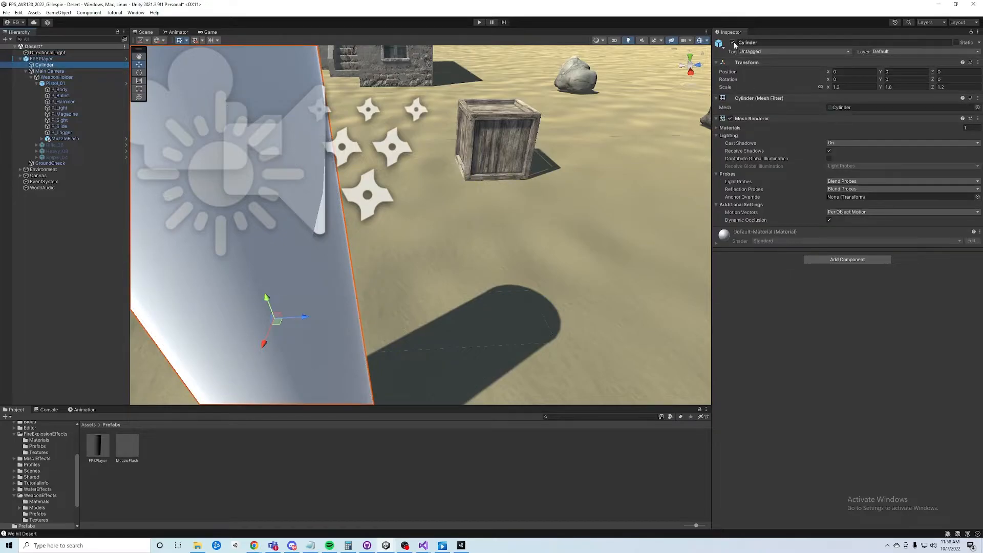
left_click(730, 118)
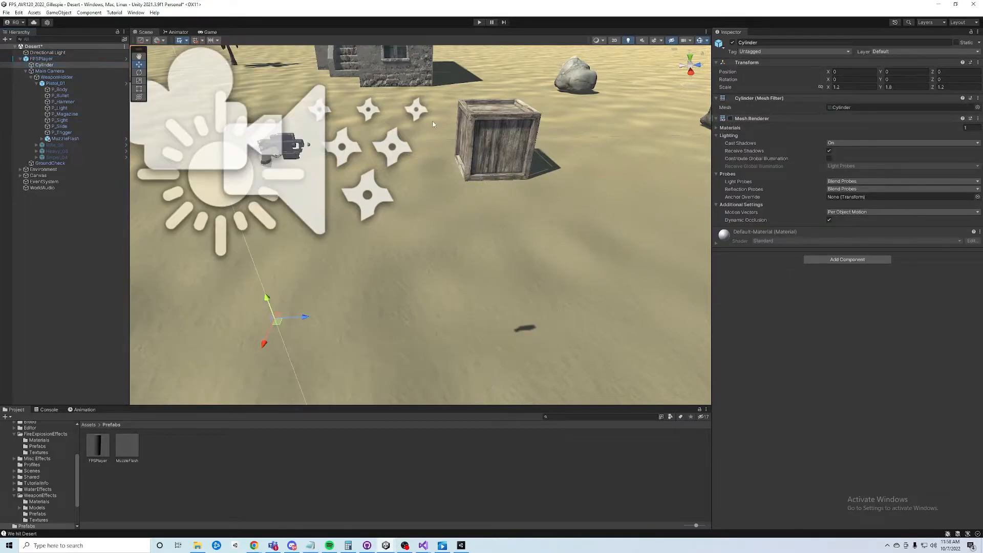
- Move Pistol_01's MuzzleFlash to the end of the barrel, at about X 0.003, Y 0.067, Z 0.203
left_click(74, 140)
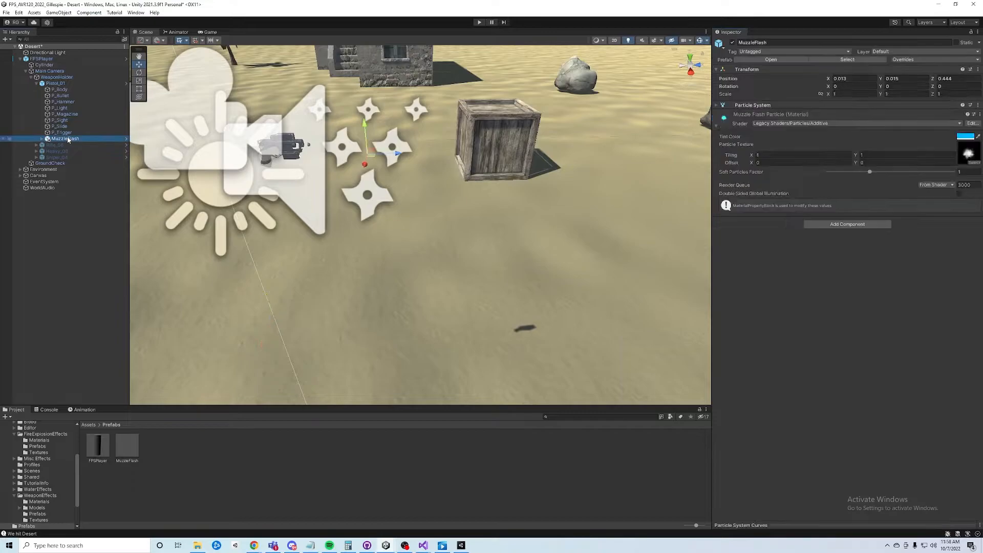
key("f")
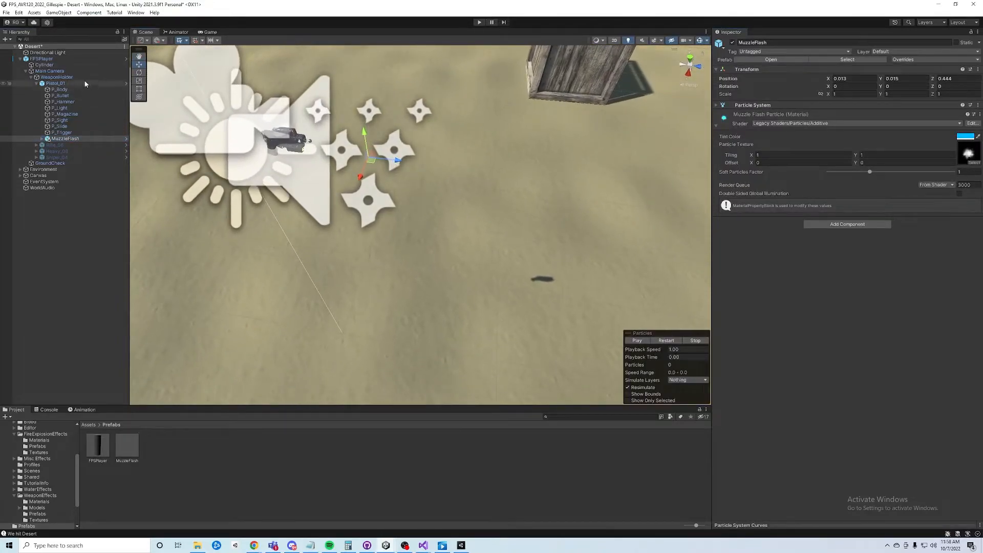
left_click(51, 65)
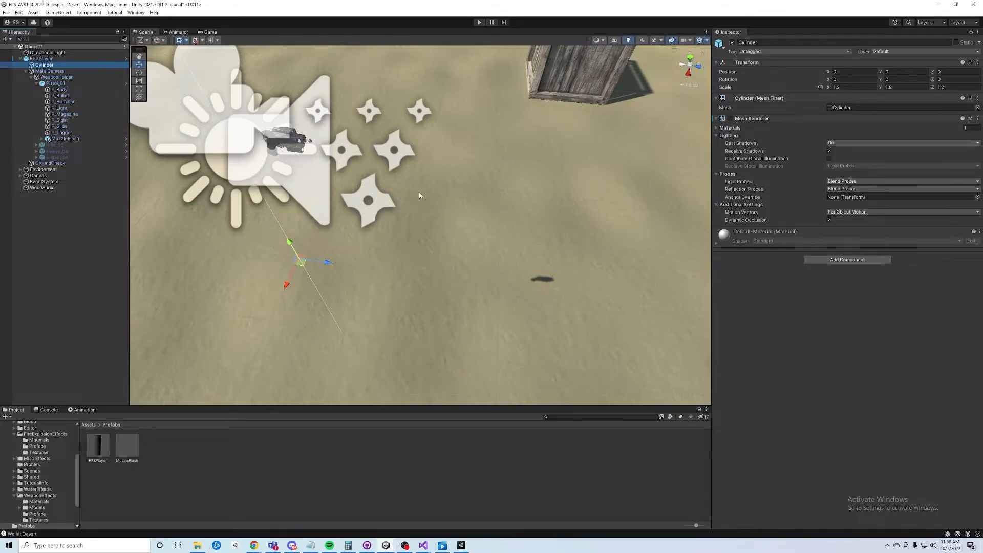
left_click(54, 139)
left_click_drag(414, 169, 369, 155, "alt")
mouse_move(339, 124)
left_mouse_down("alt")
mouse_move(338, 143)
mouse_move(336, 114)
left_mouse_up("alt")
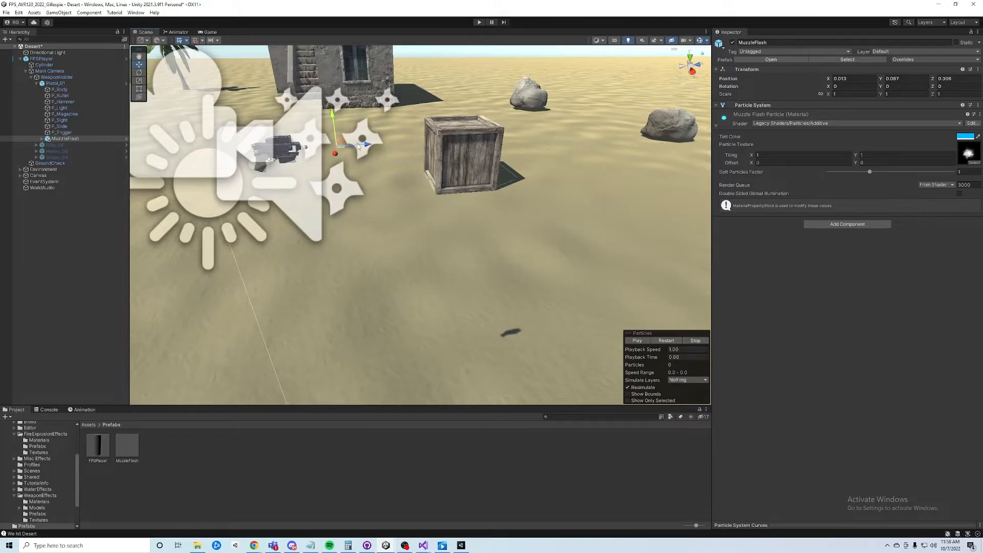
left_click_drag(369, 145, 131, 166)
left_click_drag(412, 108, 416, 108)
mouse_move(417, 108)
left_mouse_down("alt")
mouse_move(460, 126)
mouse_move(418, 103)
left_mouse_up("alt")
left_click_drag(490, 118, 553, 153, "alt")
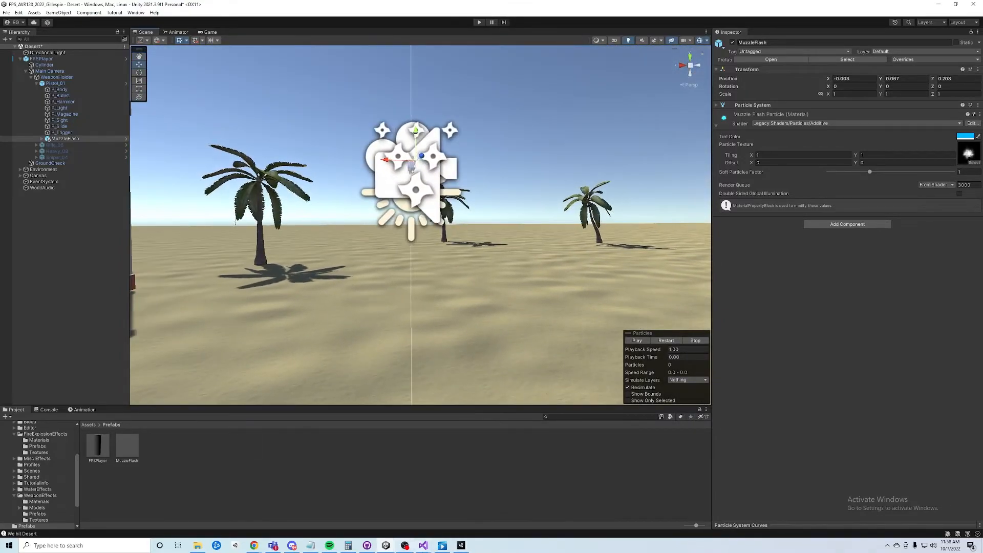
left_click_drag(388, 165, 438, 207)
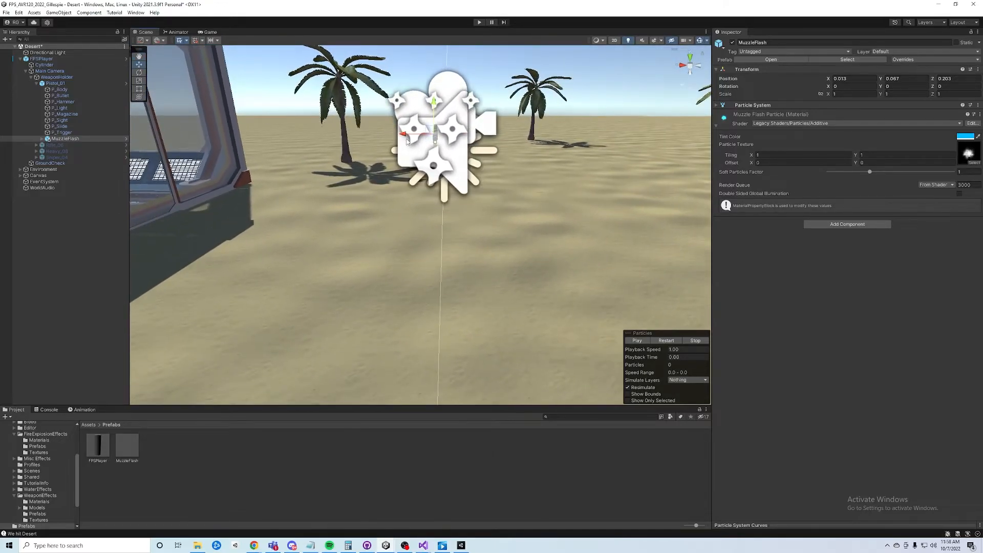
left_click_drag(467, 145, 494, 187, "alt")
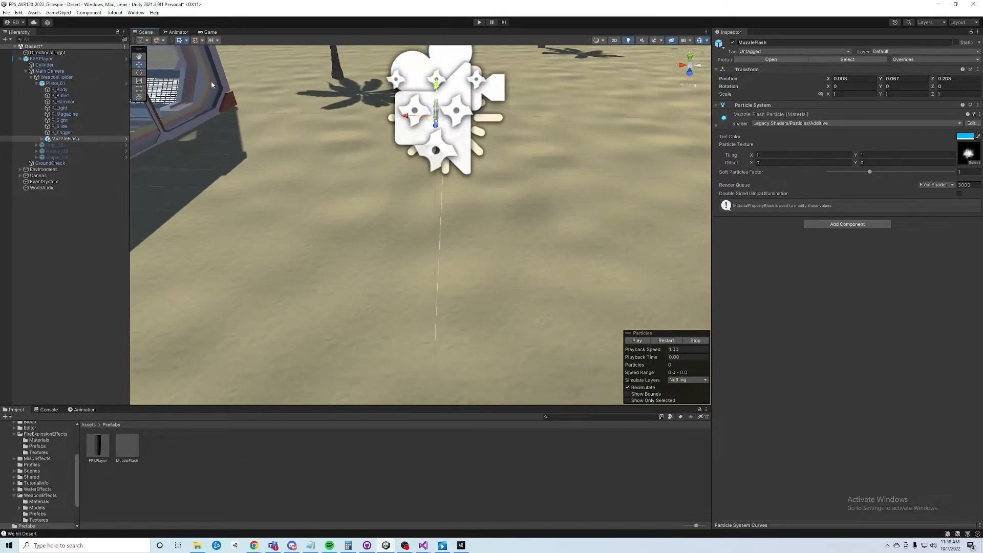
- Save the Desert scene and test-fire Pistol_01 in Play mode
left_click(18, 12)
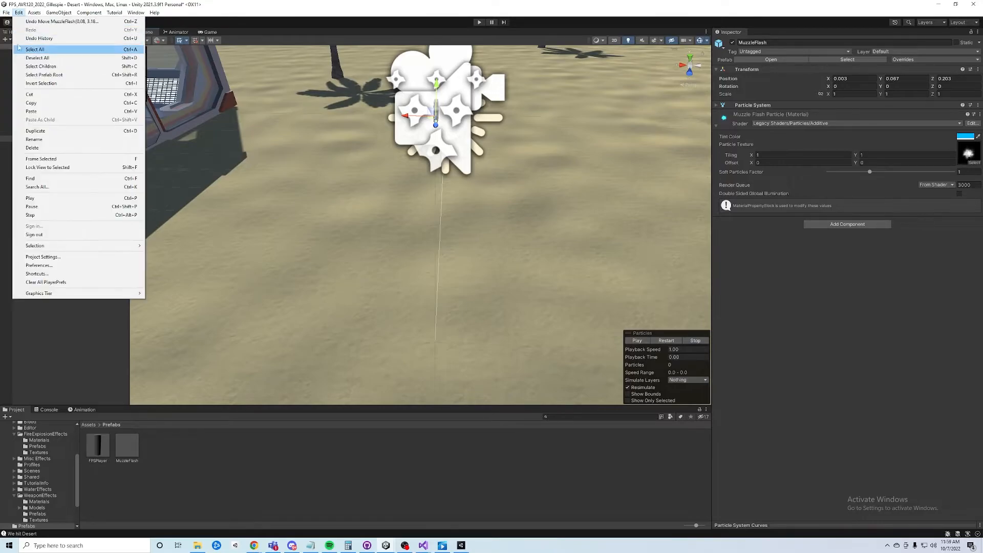
left_click(21, 49)
key("ctrl+p")
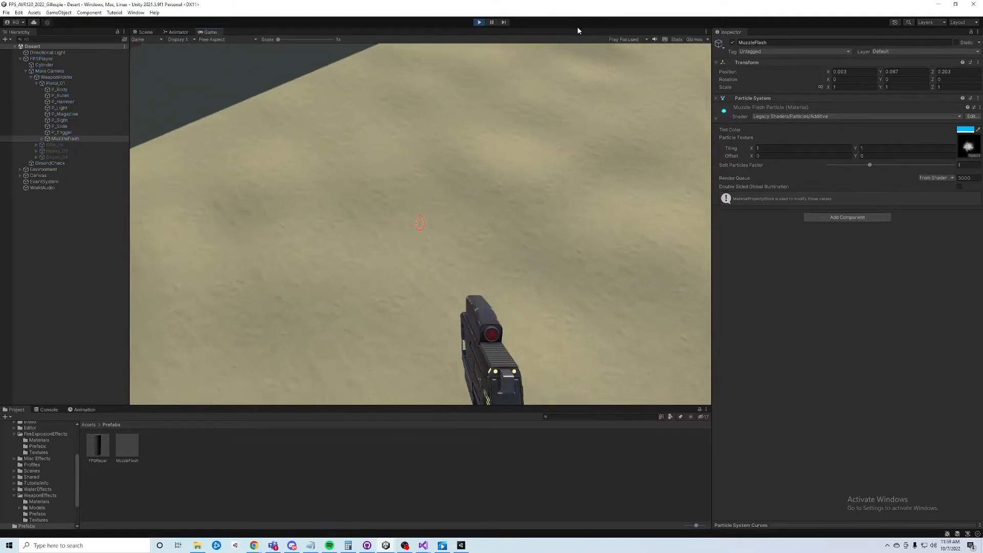
left_click(420, 223)
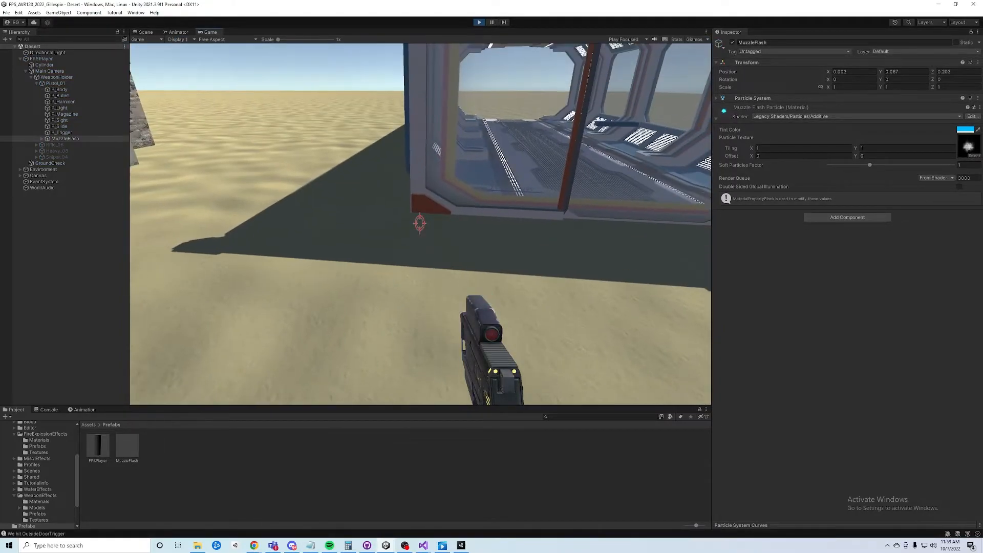
key("w")
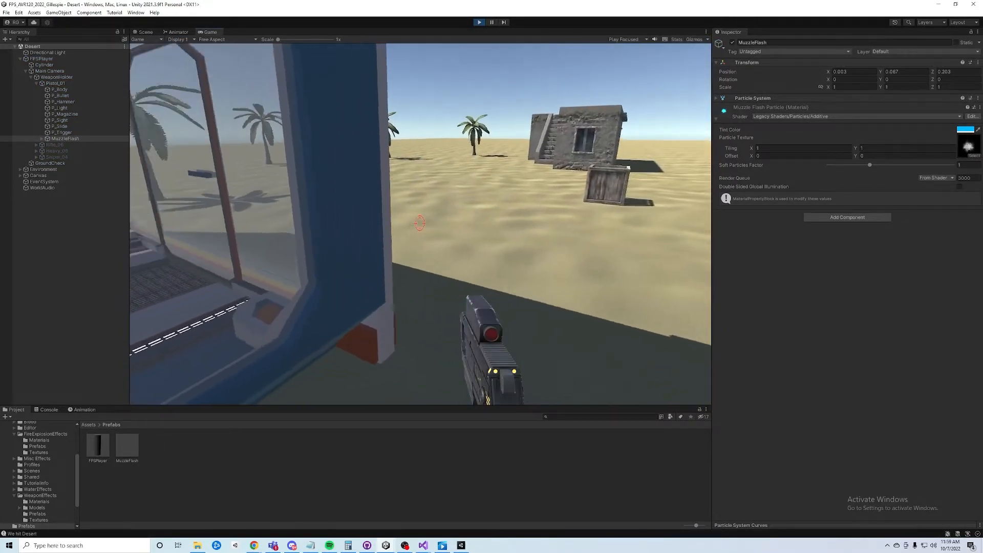
left_click(419, 223)
left_click(420, 224)
- Switch to Rifle_06, Sniper_04 and Heavy_08 in turn, fire each to check its muzzle flash, and exit Play mode
key("2")
left_click(419, 223)
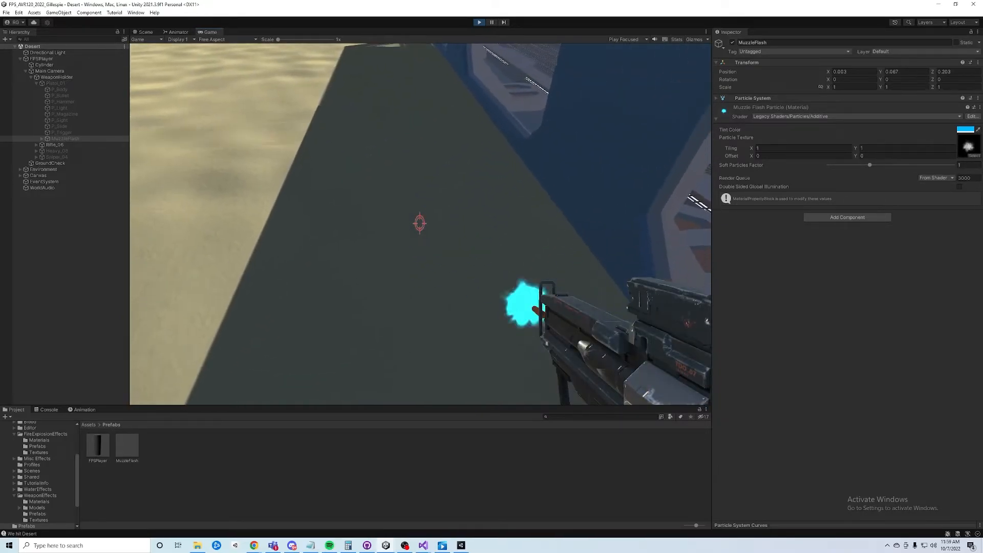
left_click(420, 224)
key("4")
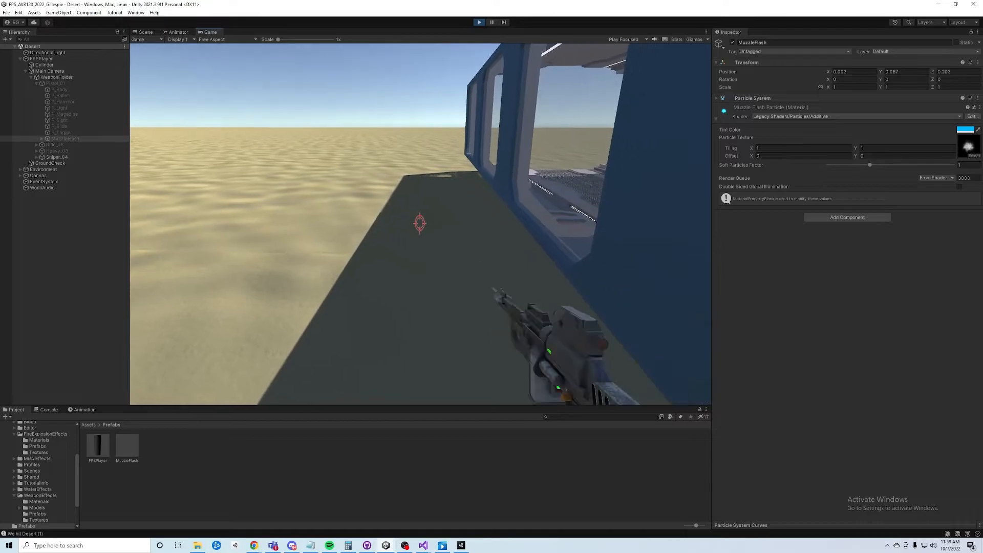
left_click(420, 223)
key("3")
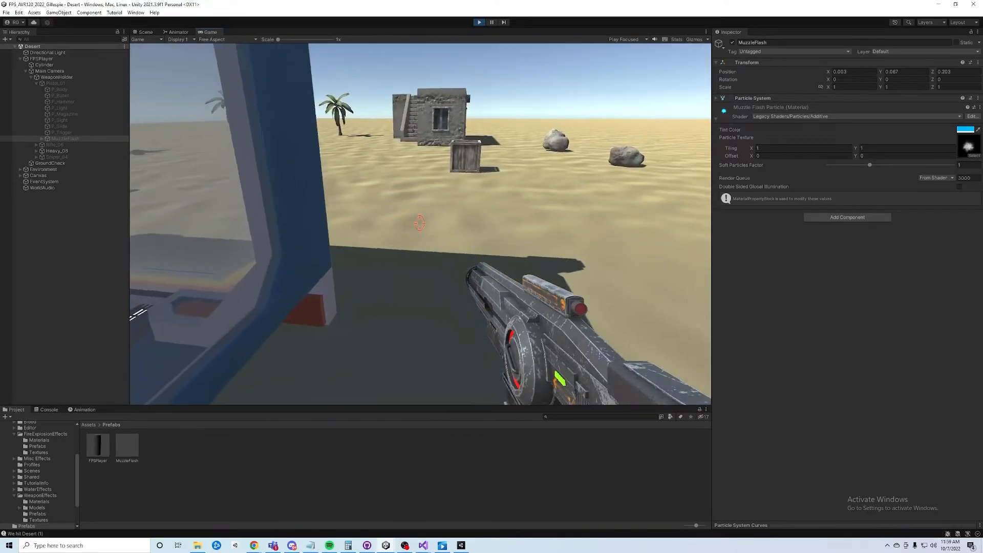
left_click(420, 224)
key("Escape")
left_click(479, 22)
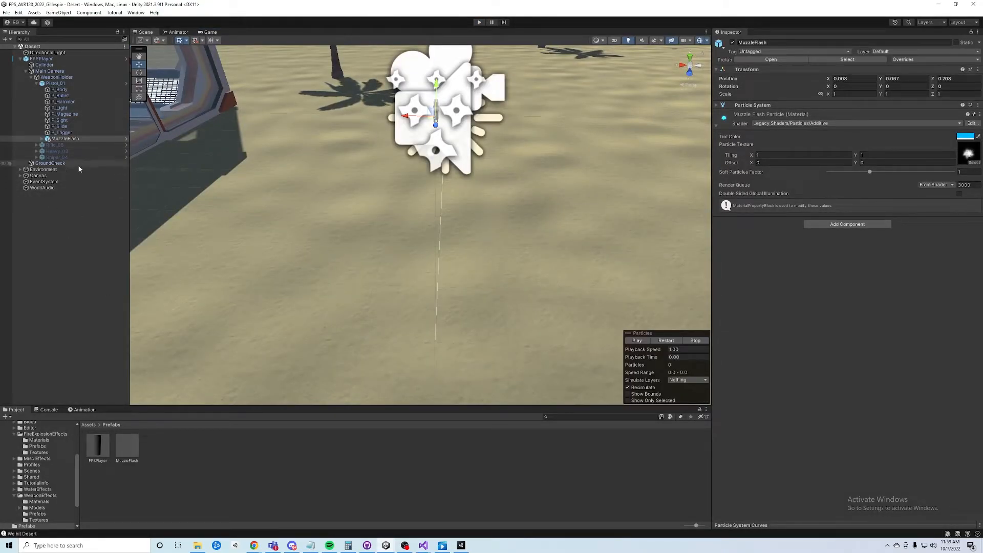
- Deactivate Pistol_01 and collapse the whole FPSPlayer hierarchy, including WeaponHolder and Main Camera
left_click(36, 83)
left_click(34, 84)
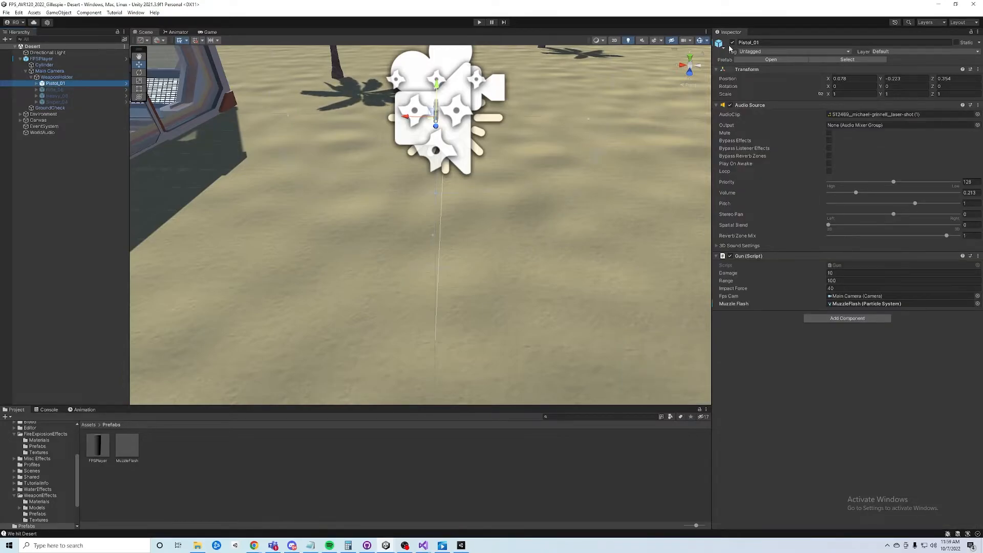
left_click(732, 43)
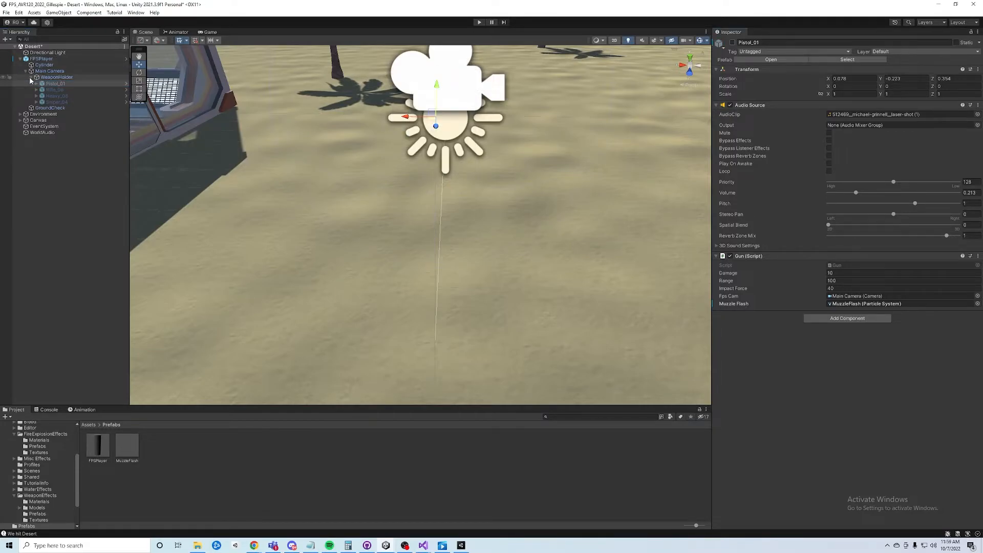
left_click(35, 83)
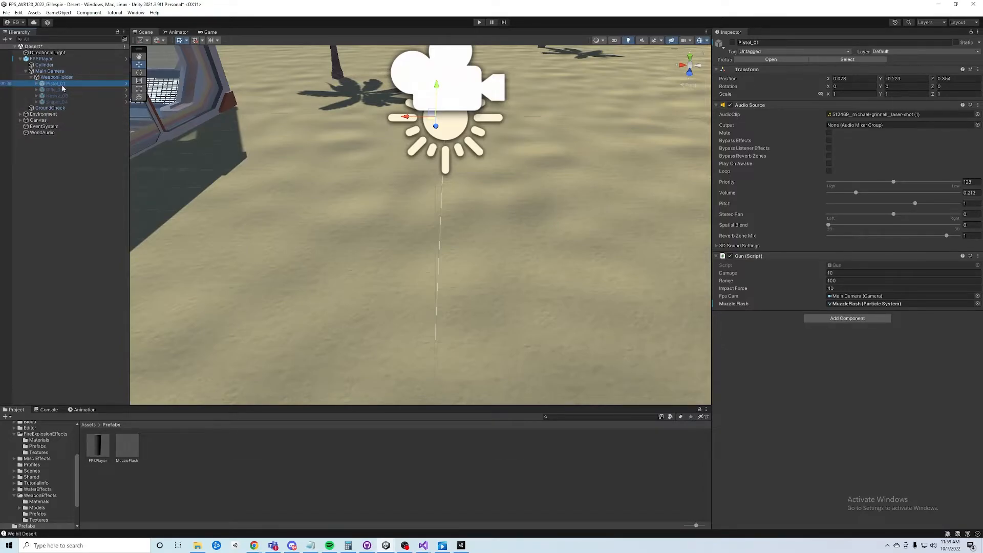
left_click(31, 77)
left_click(26, 71)
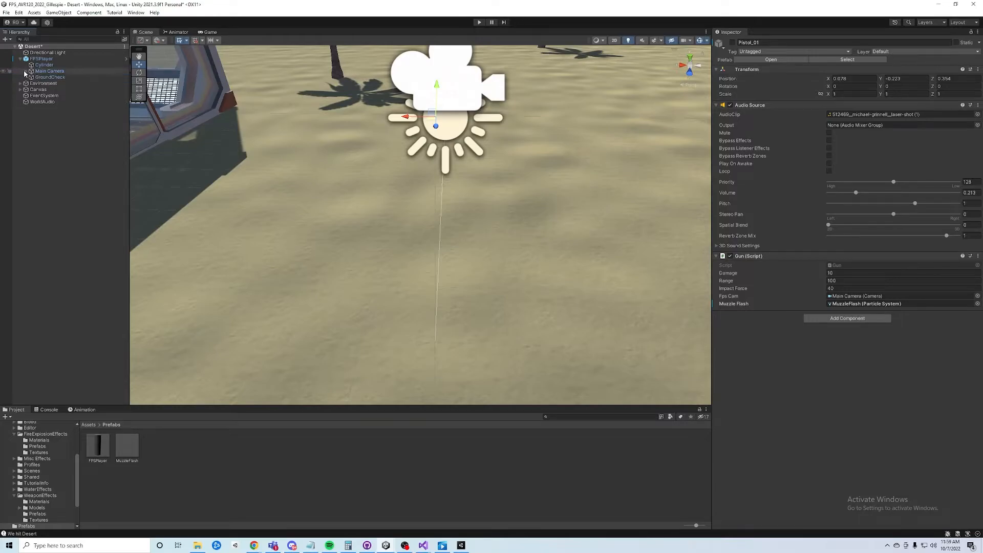
left_click(20, 59)
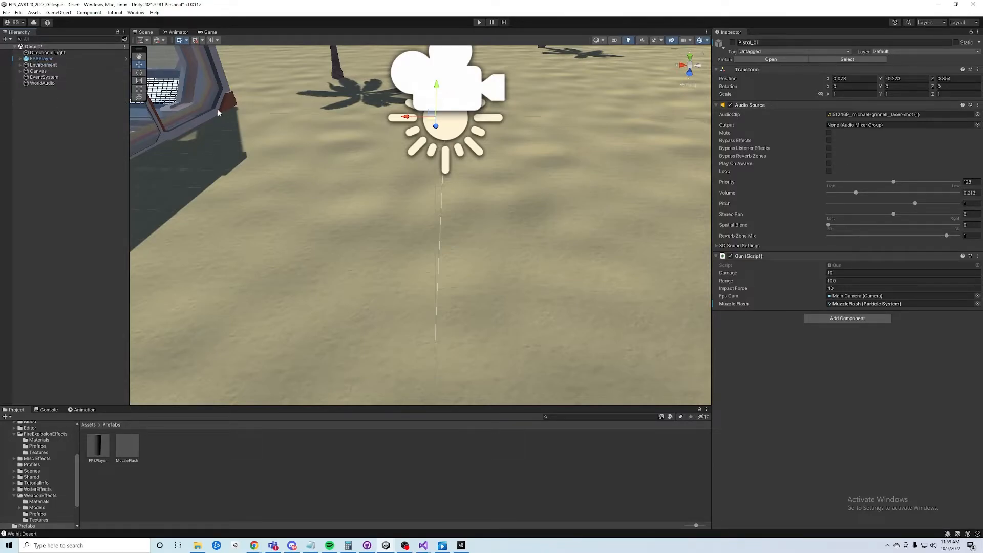
- Re-enable the Mesh Renderer on FPSPlayer's Cylinder and collapse FPSPlayer in the hierarchy
middle_click_drag(529, 174, 379, 207)
left_click_drag(486, 173, 292, 168, "alt")
middle_click_drag(416, 194, 946, 189)
middle_click_drag(265, 167, 490, 158)
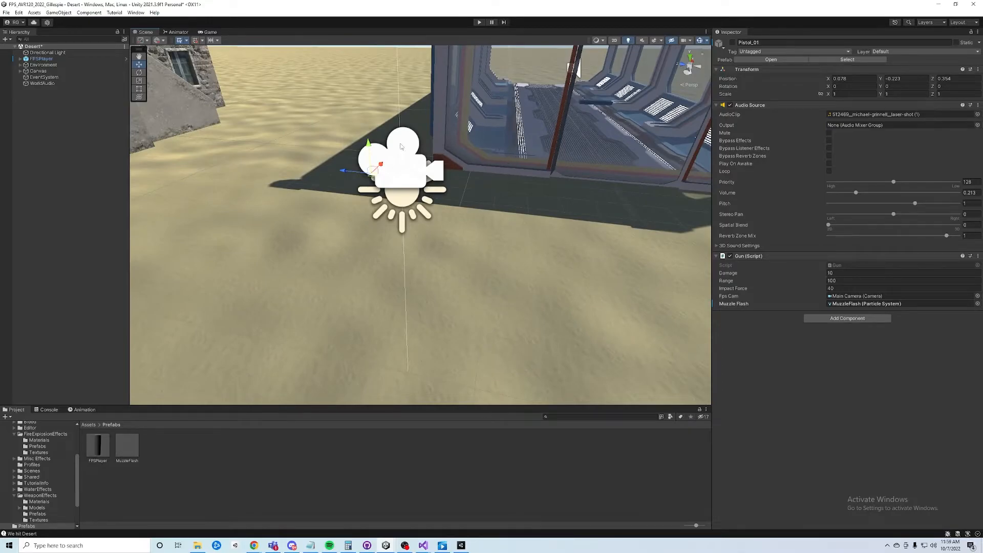
left_click(20, 58)
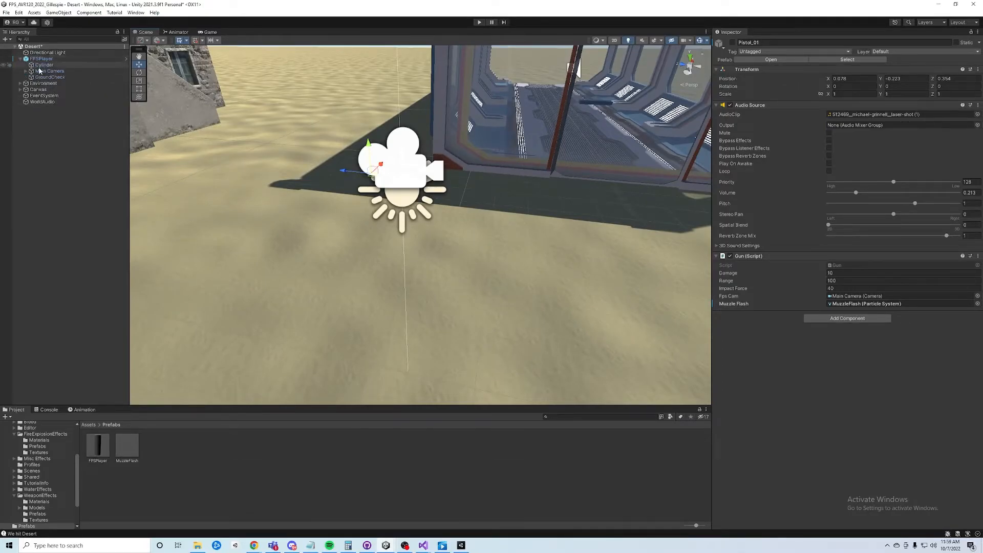
left_click(44, 65)
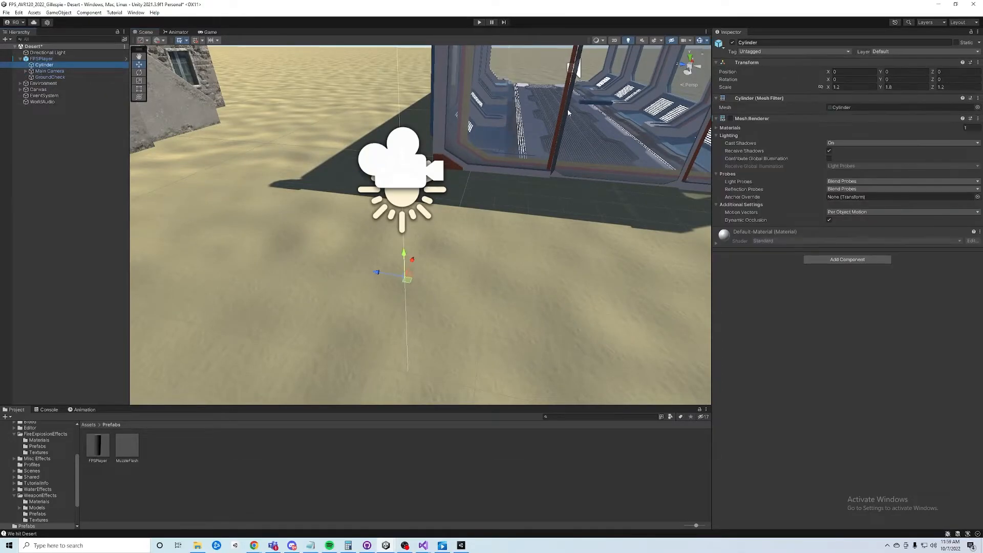
left_click(730, 118)
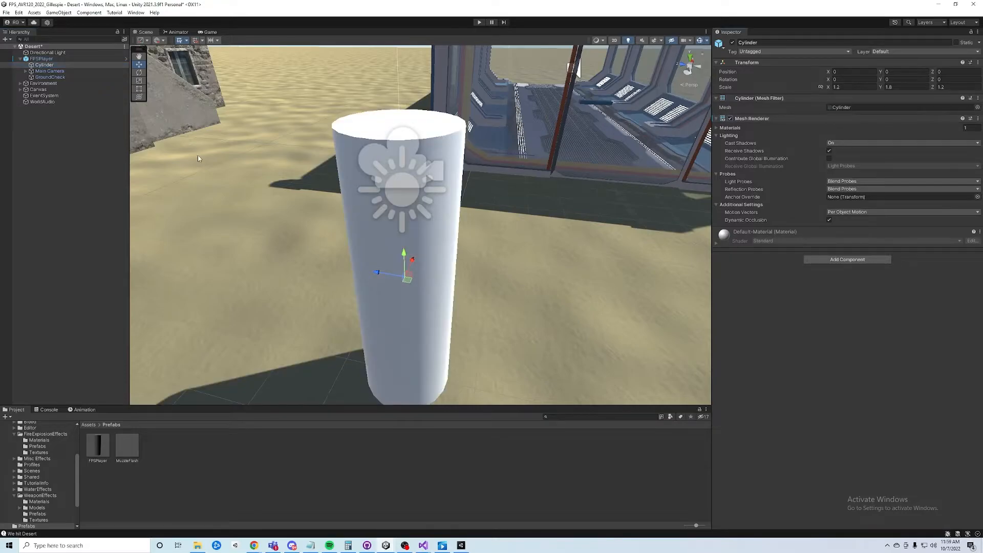
left_click(20, 59)
left_click_drag(418, 123, 32, 113, "alt")
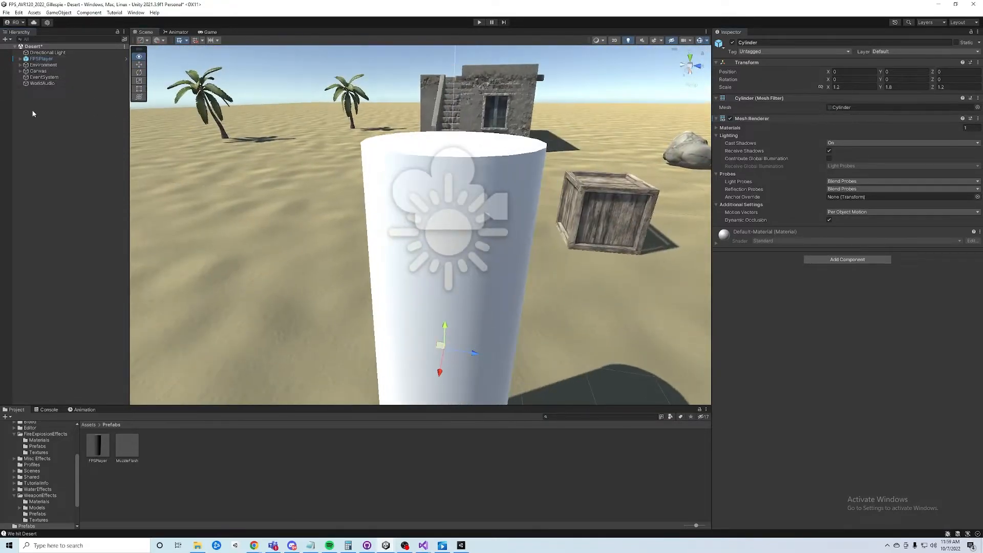
middle_click_drag(454, 164, 61, 186)
scroll(321, 174, "up", 4)
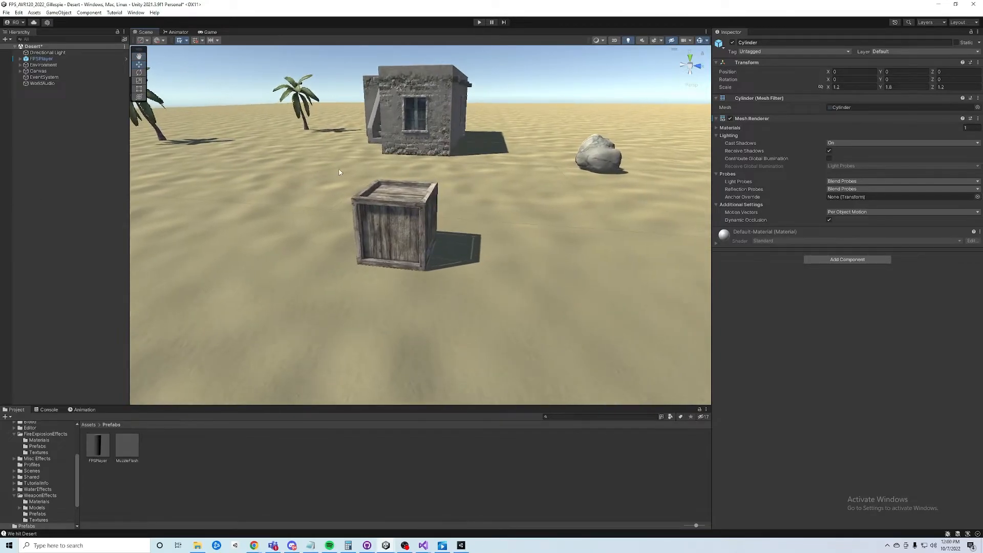
middle_click_drag(304, 144, 456, 227)
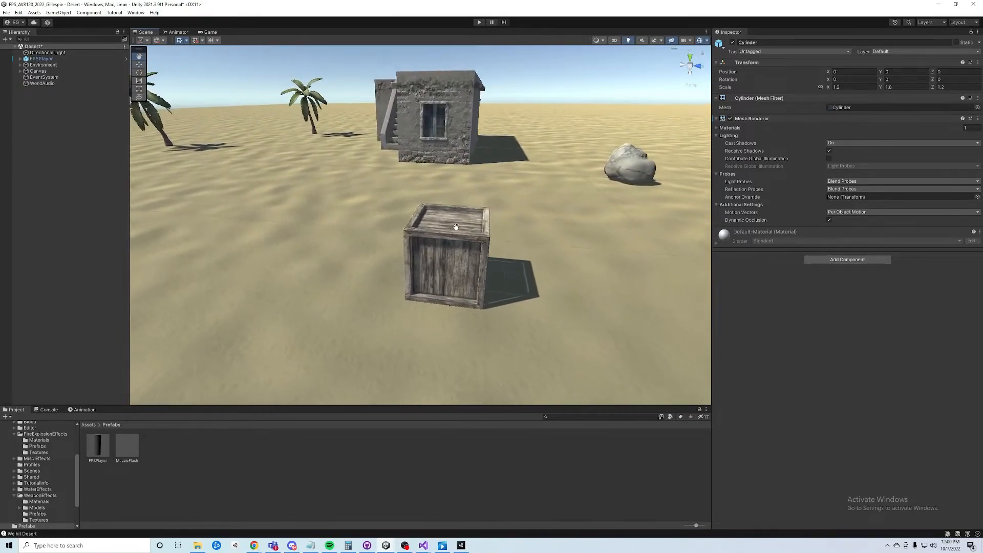
- Expand Environment and its Objects group in the hierarchy and select WoodenCrate1
left_click(20, 71)
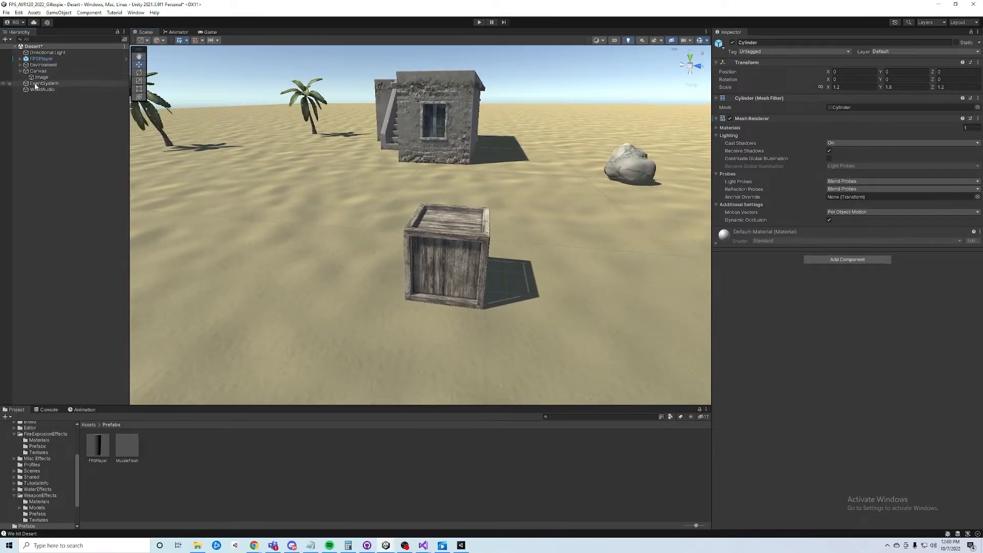
left_click(19, 70)
left_click(25, 83)
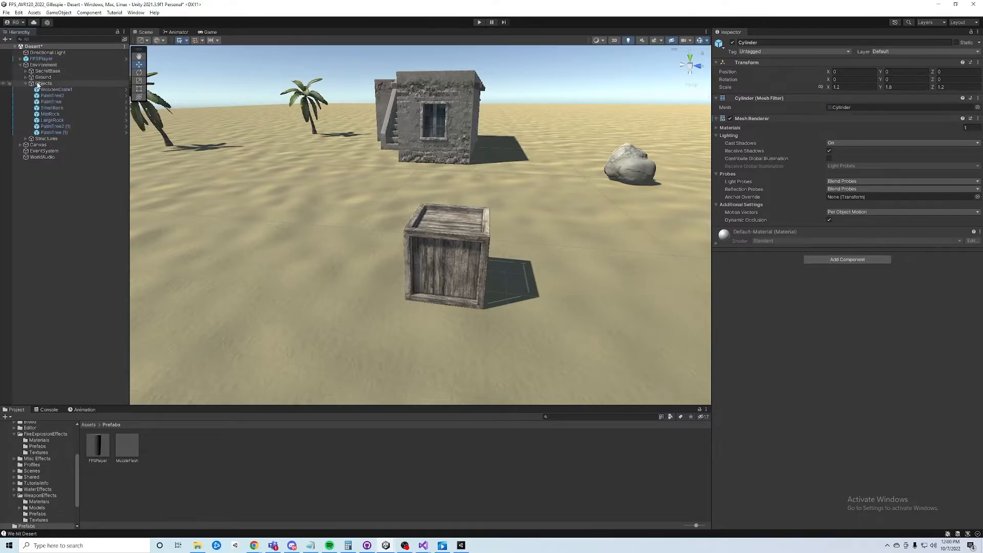
left_click(51, 90)
right_click_drag(500, 154, 503, 175)
middle_click_drag(503, 175, 126, 208)
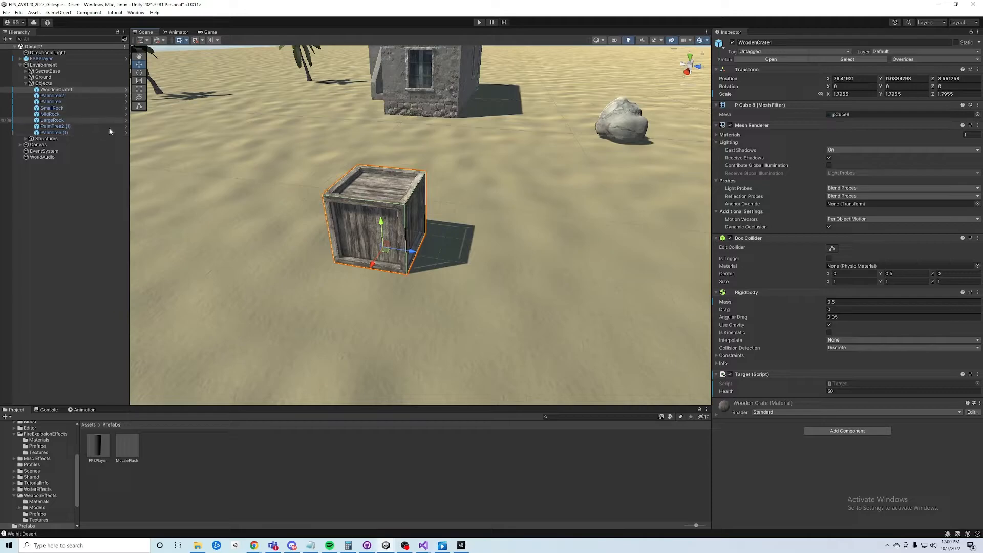
- Open the Prefabs folder of FireExplosionEffects inside EffectExamples among the project assets
left_click_drag(79, 468, 81, 432)
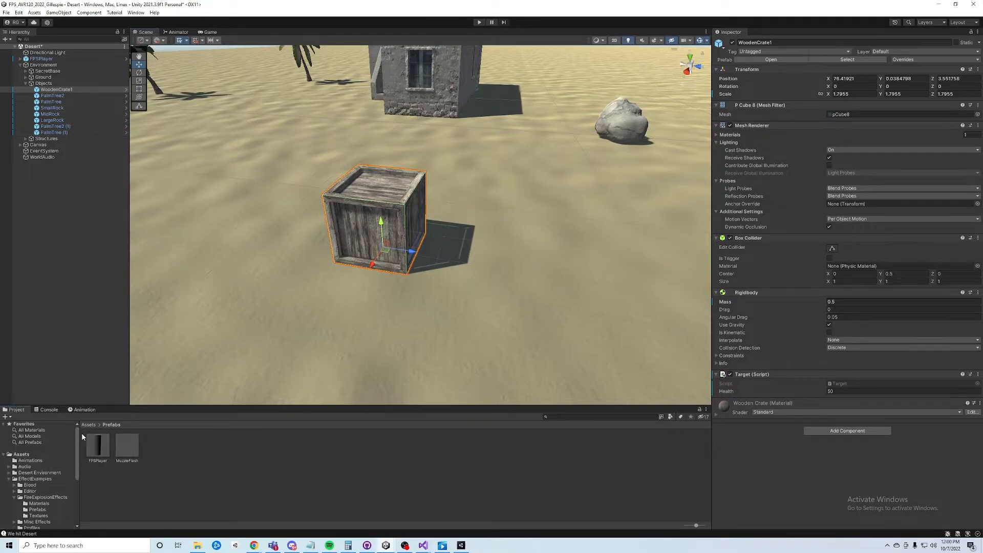
left_click(5, 455)
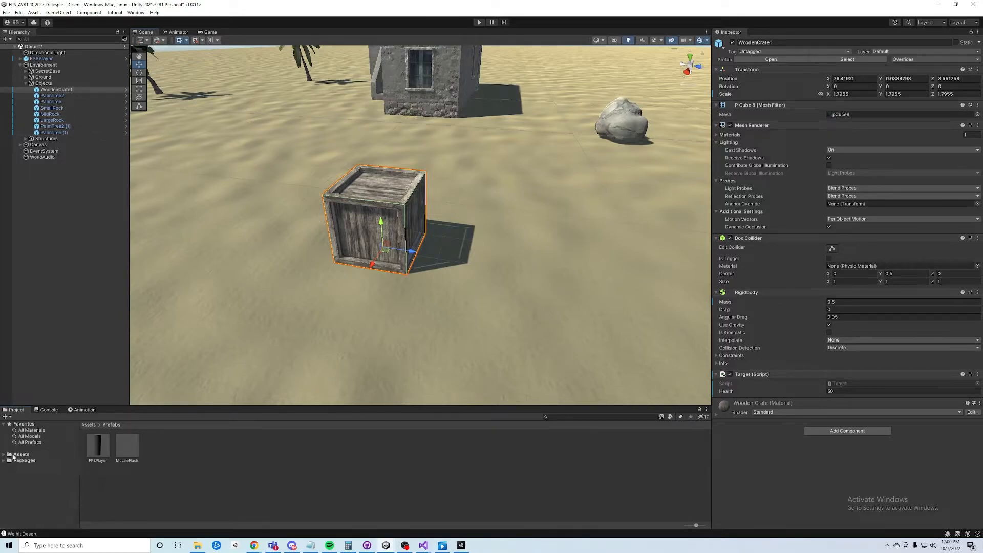
left_click(10, 456)
left_click(5, 455)
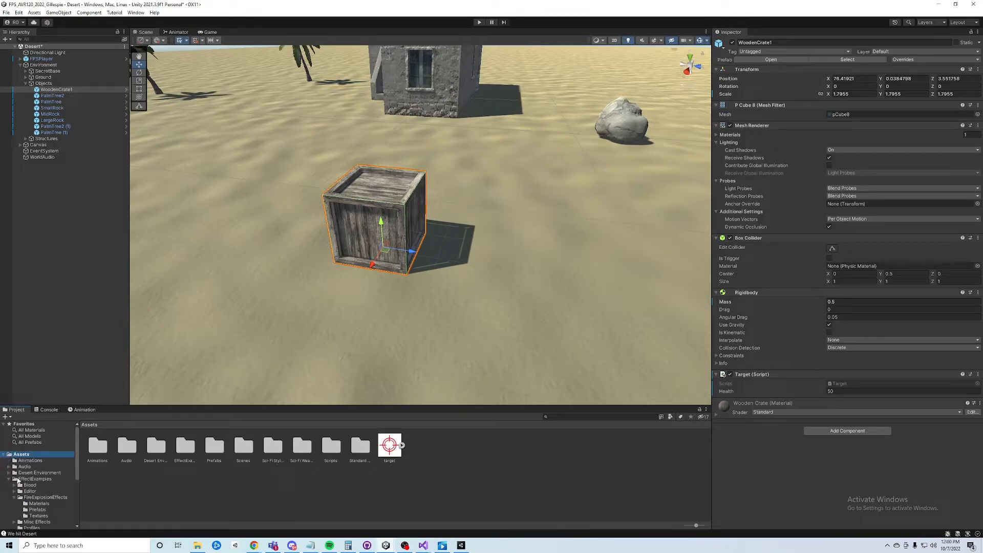
left_click(20, 479)
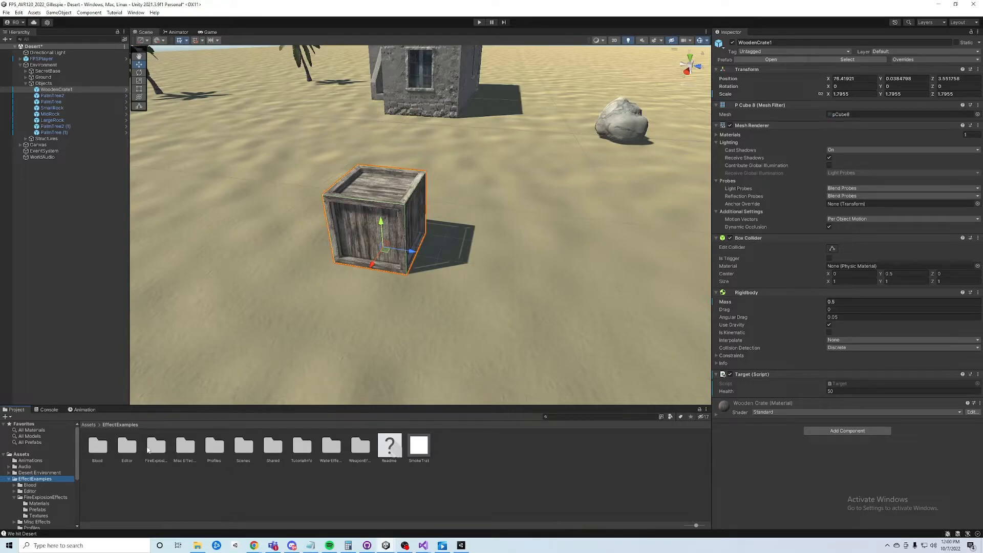
double_click(155, 446)
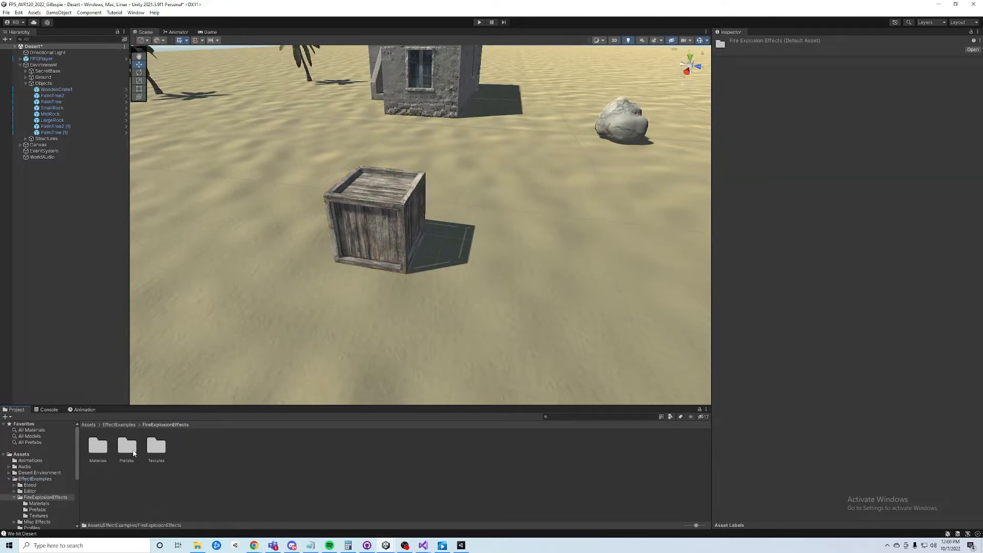
double_click(133, 451)
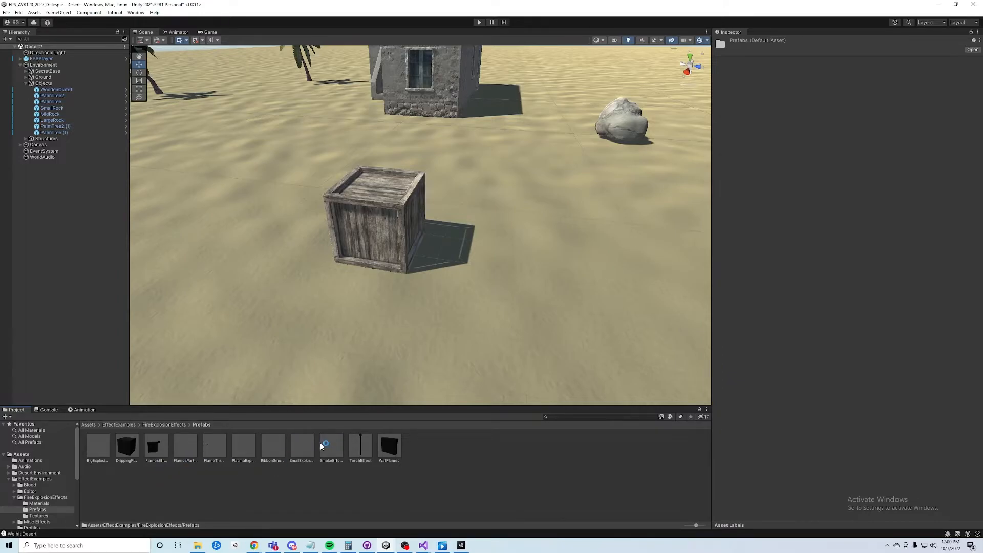
- Place the SmallExplosionEffect prefab on the sand beside the wooden crate
left_click_drag(314, 293, 302, 299)
right_click_drag(313, 300, 431, 334)
key("a")
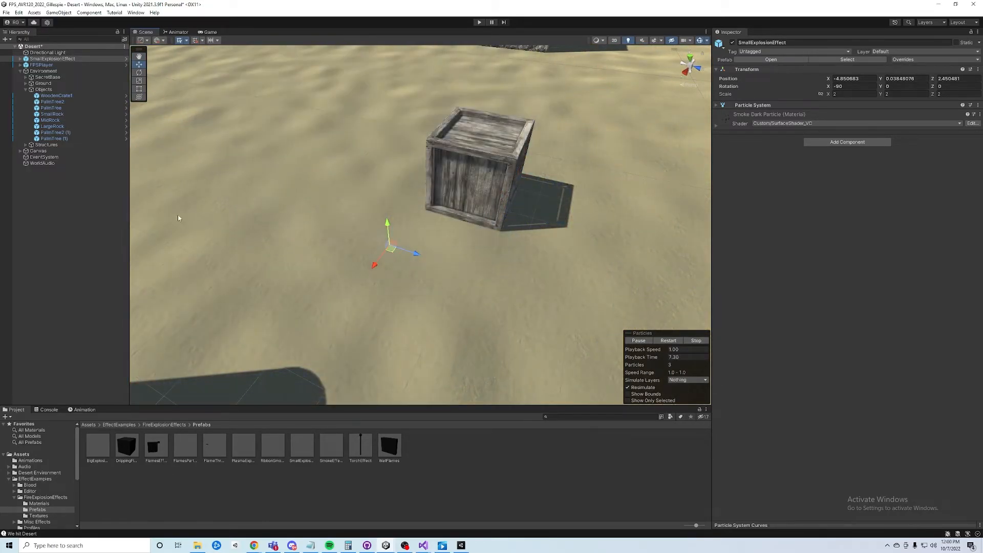
- Disable Looping and Play On Awake in SmallExplosionEffect's Particle System and save the scene
left_click(42, 59)
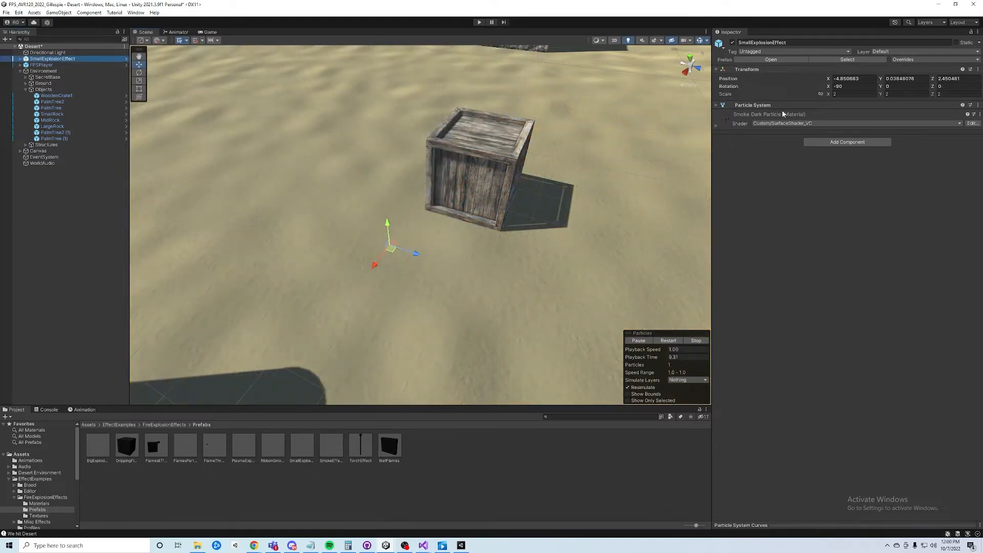
left_click(723, 107)
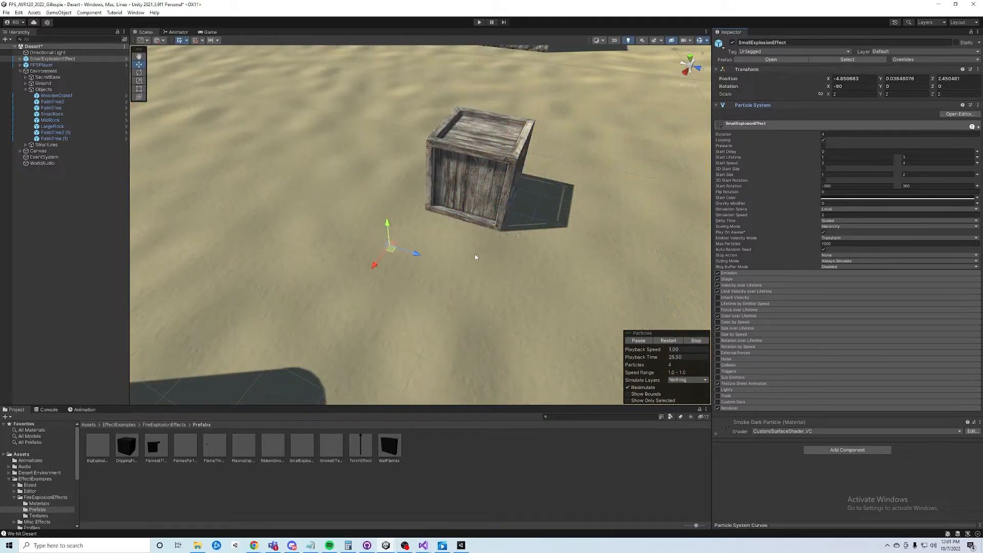
left_click(823, 140)
left_click(823, 232)
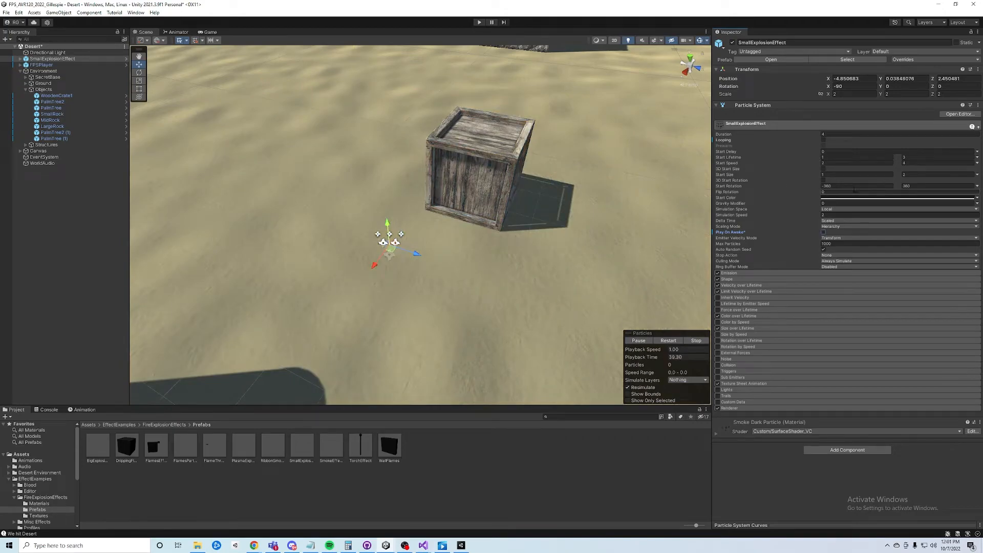
left_click(6, 13)
left_click(25, 50)
- Make SmallExplosionEffect a child of WoodenCrate1 and select the crate
left_click(47, 60)
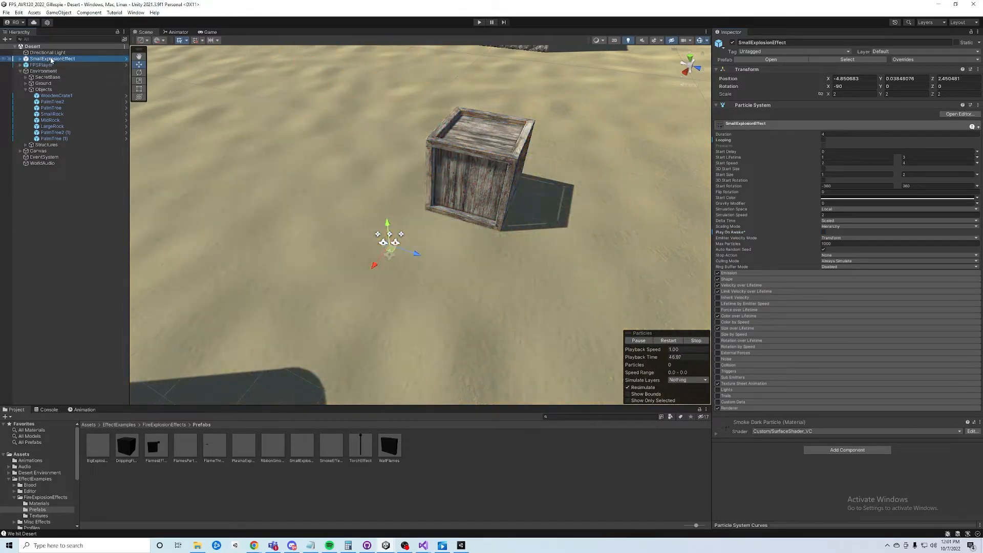
left_click_drag(67, 100, 60, 95)
left_click(60, 95)
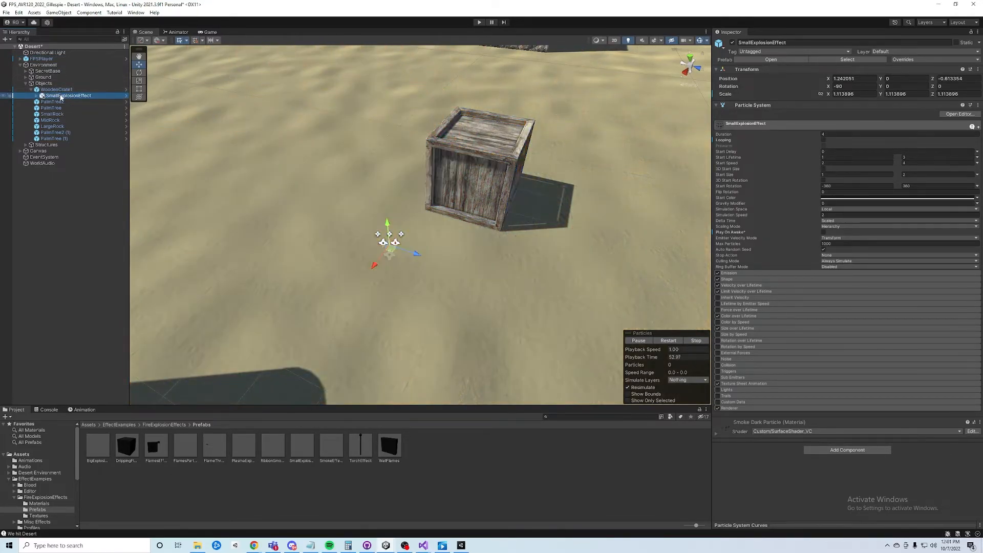
left_click(62, 91)
scroll(508, 146, "down", 6)
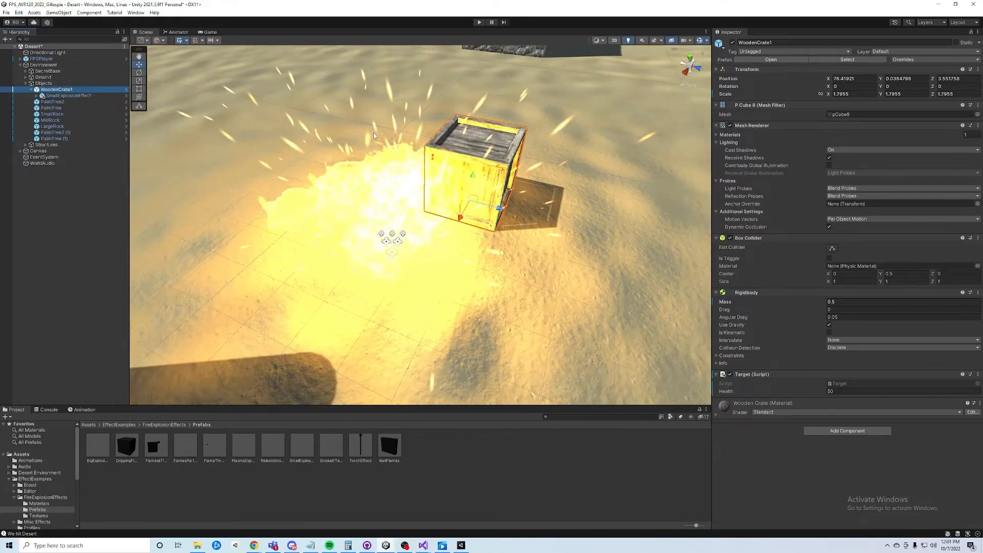
left_click_drag(508, 146, 405, 113, "alt")
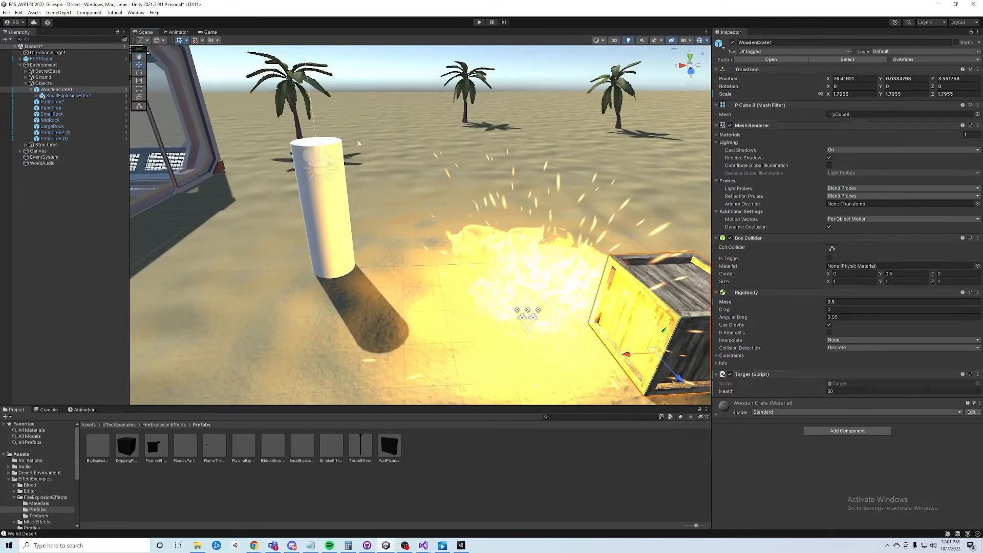
- Move SmallExplosionEffect over to the crate and scale it uniformly to about 1.30
left_click(51, 96)
key("f")
left_click_drag(337, 287, 489, 285)
key("r")
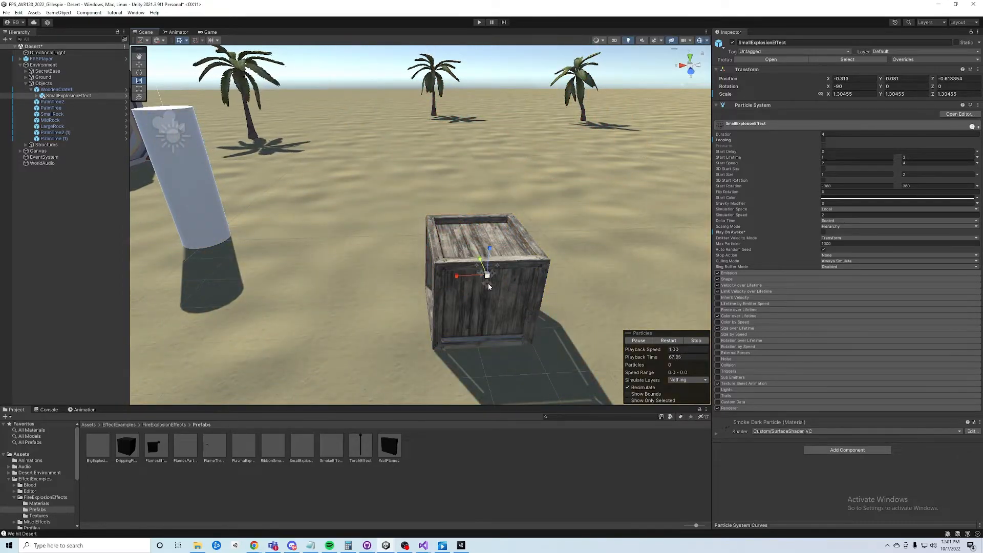
- Centre SmallExplosionEffect inside the crate at about X 0.006, Y 0.162, Z 0.005
key("w")
left_click_drag(490, 253, 490, 258)
left_click_drag(490, 258, 435, 277, "alt")
middle_click_drag(461, 266, 366, 191)
left_click_drag(476, 360, 452, 256)
left_click_drag(380, 335, 410, 335)
mouse_move(378, 282)
left_mouse_down("alt")
mouse_move(373, 226)
mouse_move(371, 264)
left_mouse_up("alt")
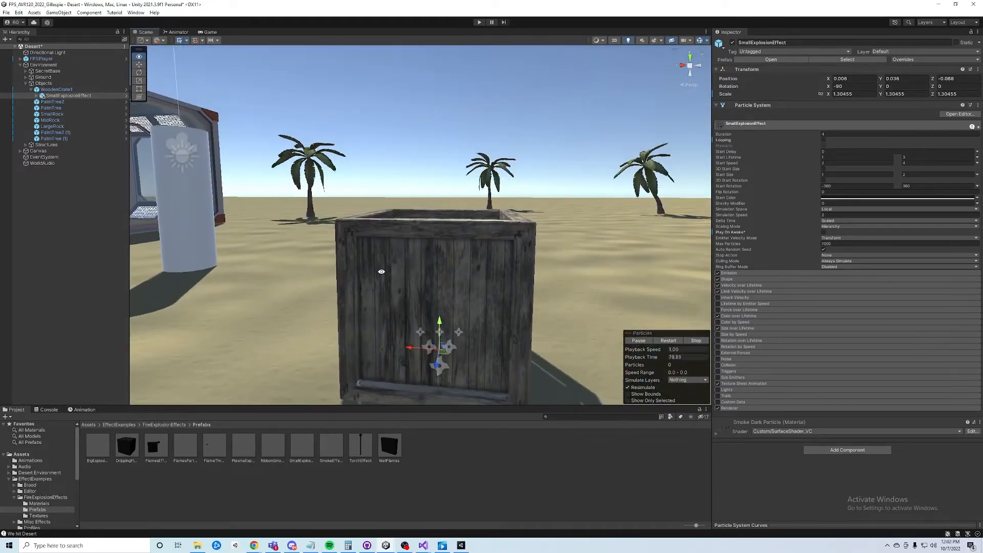
left_click_drag(439, 332, 440, 305)
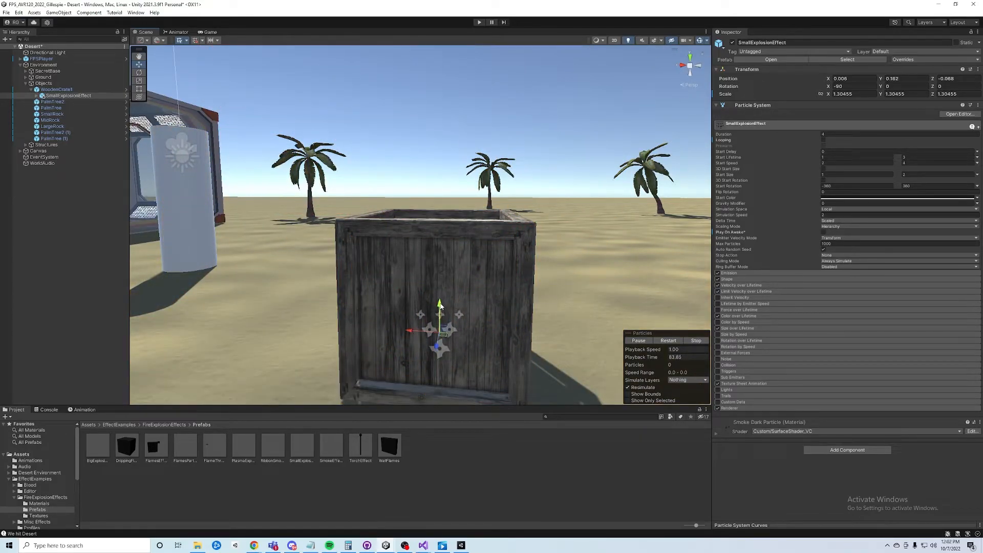
scroll(377, 273, "down", 6)
left_click_drag(377, 273, 465, 296, "alt")
left_click_drag(528, 297, 346, 218, "alt")
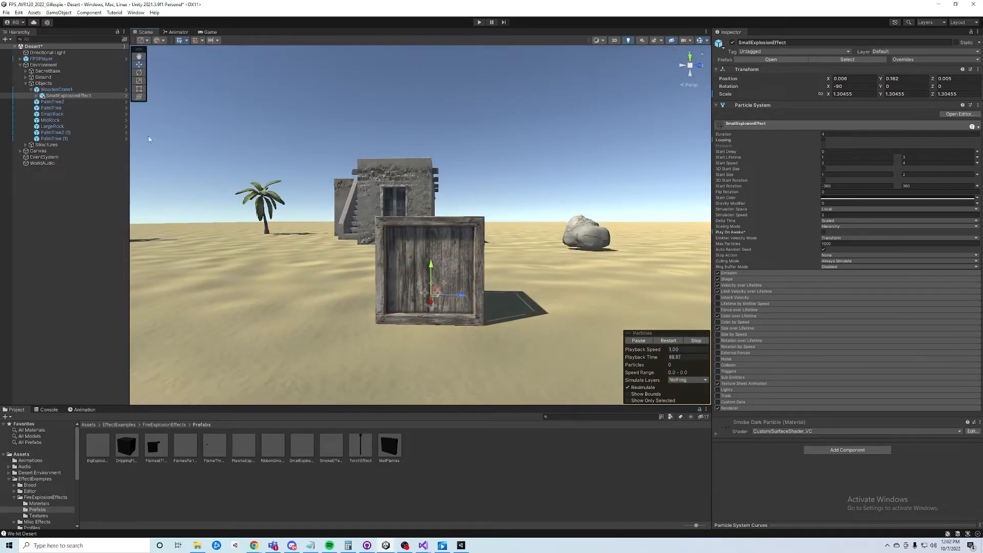
- Collapse WoodenCrate1 in the hierarchy and open its Target script in Visual Studio
left_click(32, 89)
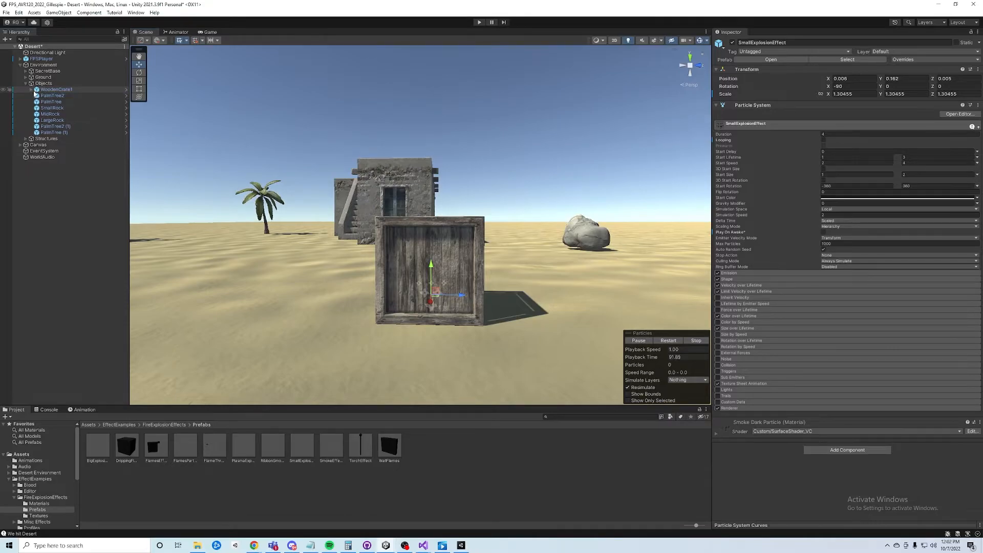
left_click(53, 90)
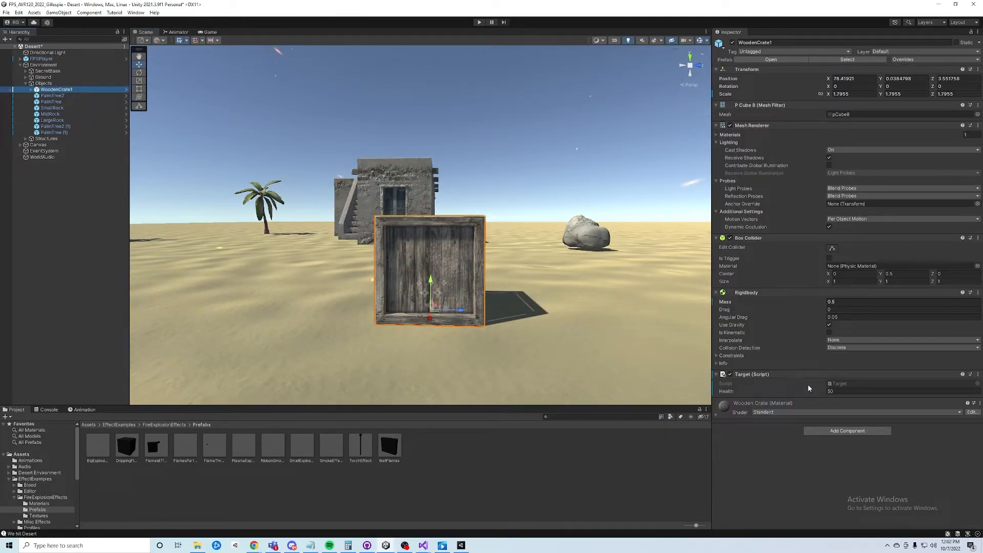
double_click(846, 384)
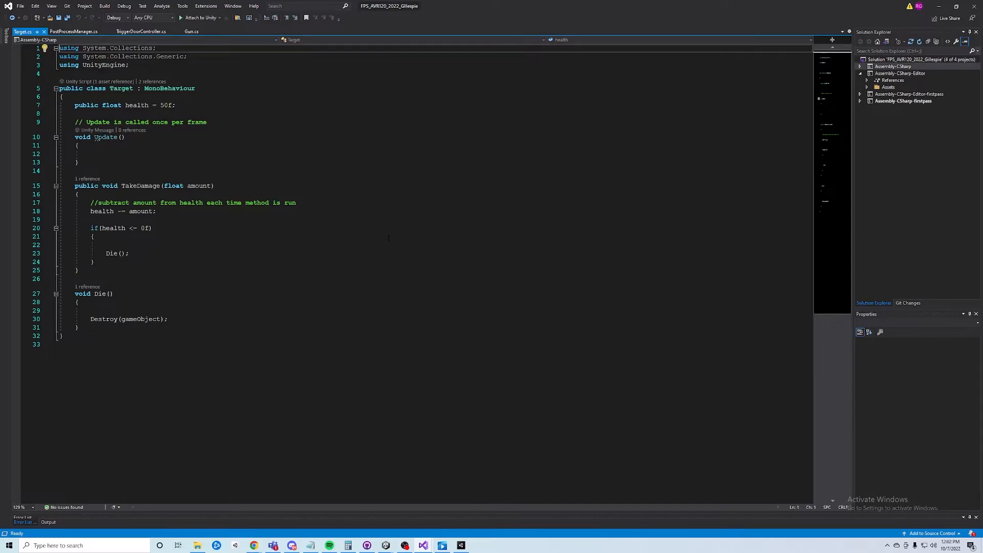
- Declare the field "public ParticleSystem deathExplosion;" below health in the Target class
left_click(281, 114)
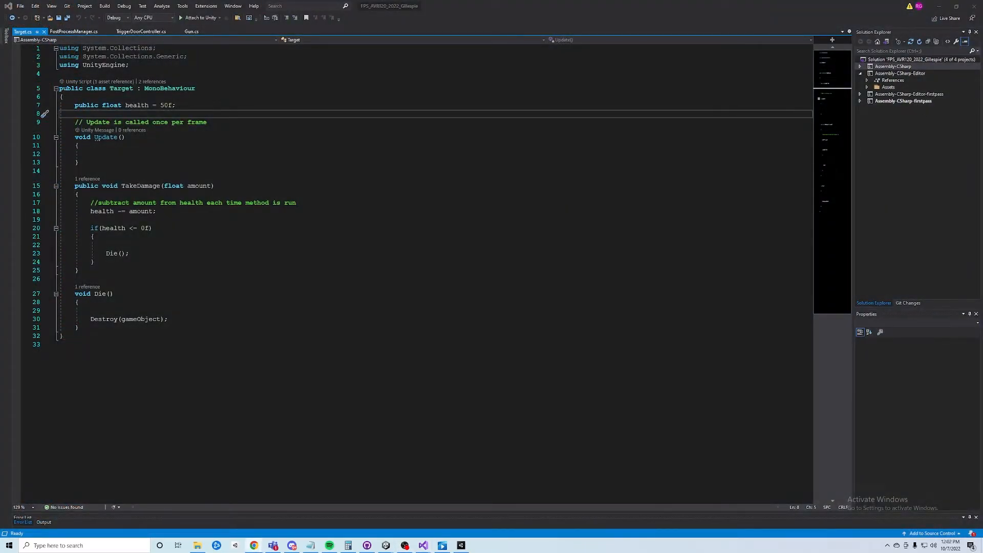
left_click(200, 111)
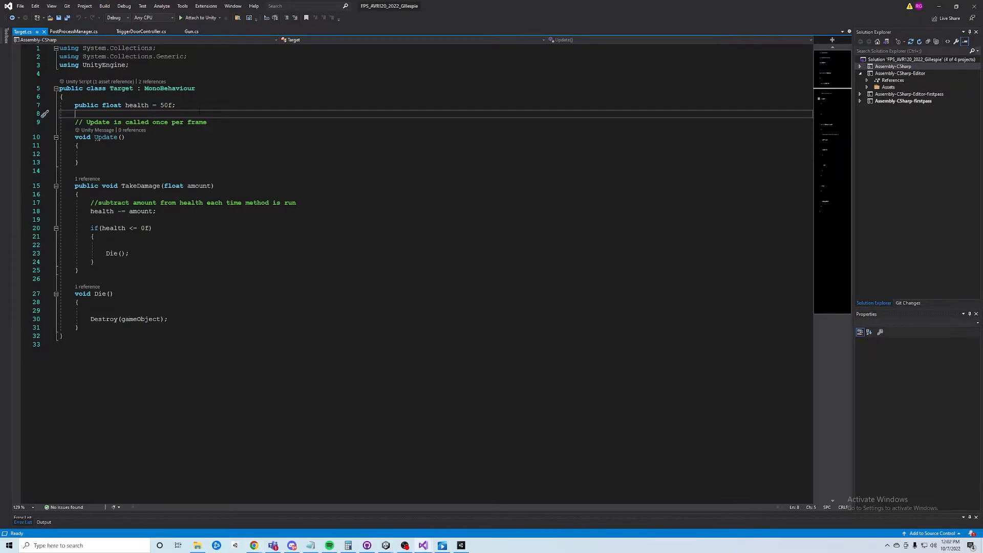
key("Return")
type("public ")
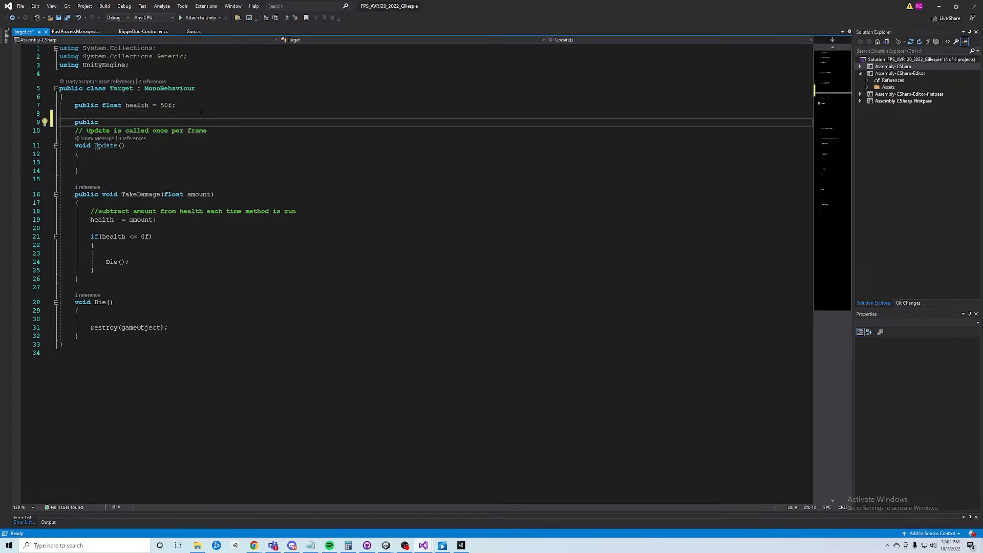
type("ParticleSystem deathExplosion;")
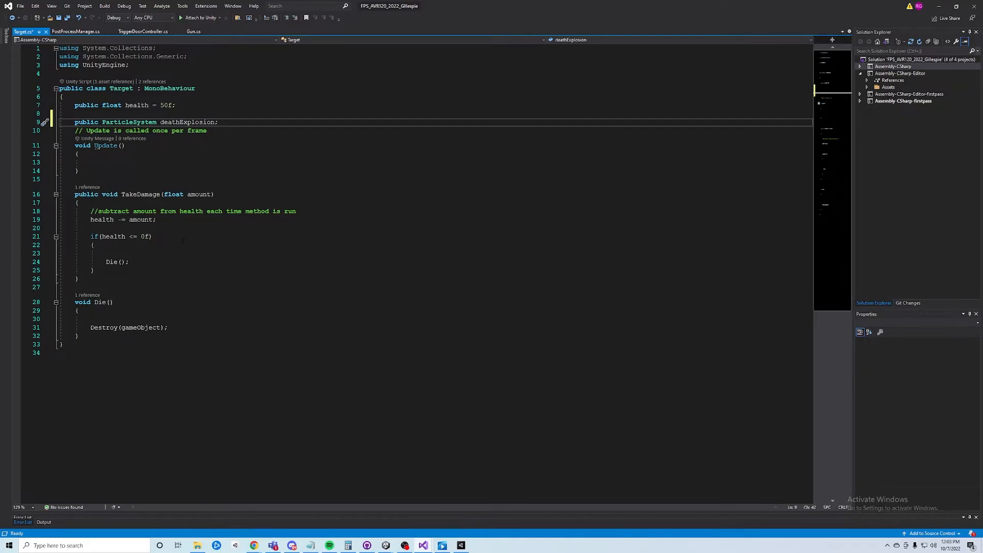
- Insert "gameObject.GetComponent<MeshRenderer>().enabled = false;" above Die() in TakeDamage's health check and save the Target script
left_click(146, 253)
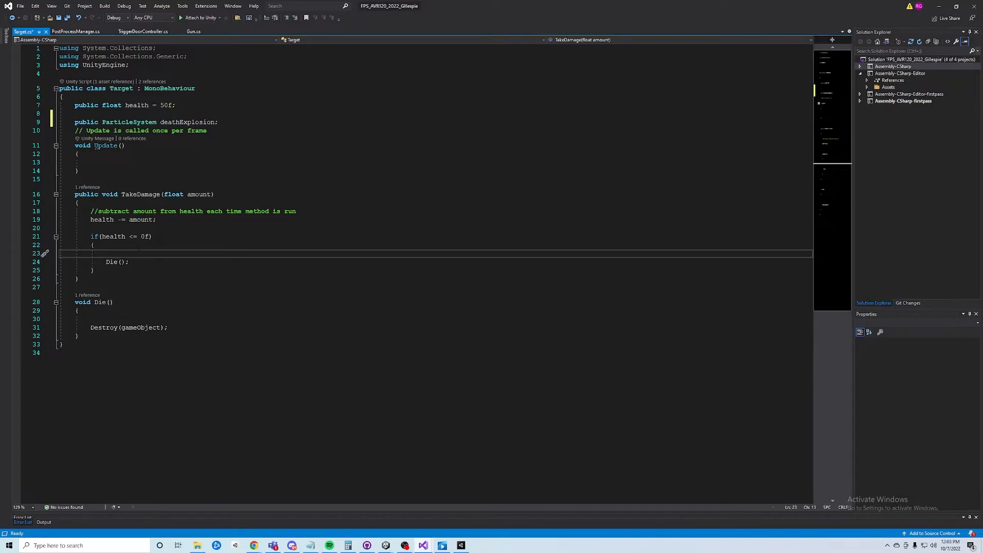
type("gam")
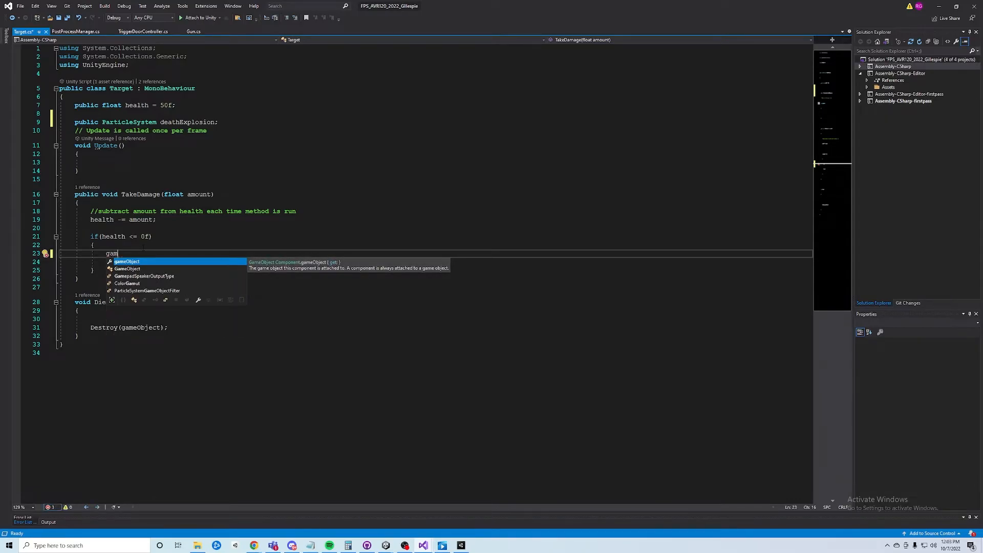
key("Tab")
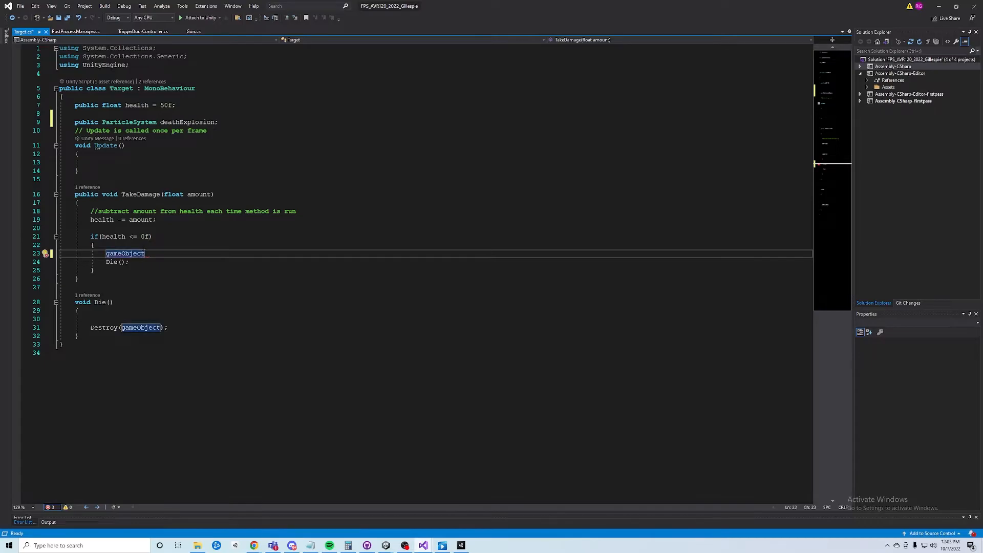
type(".")
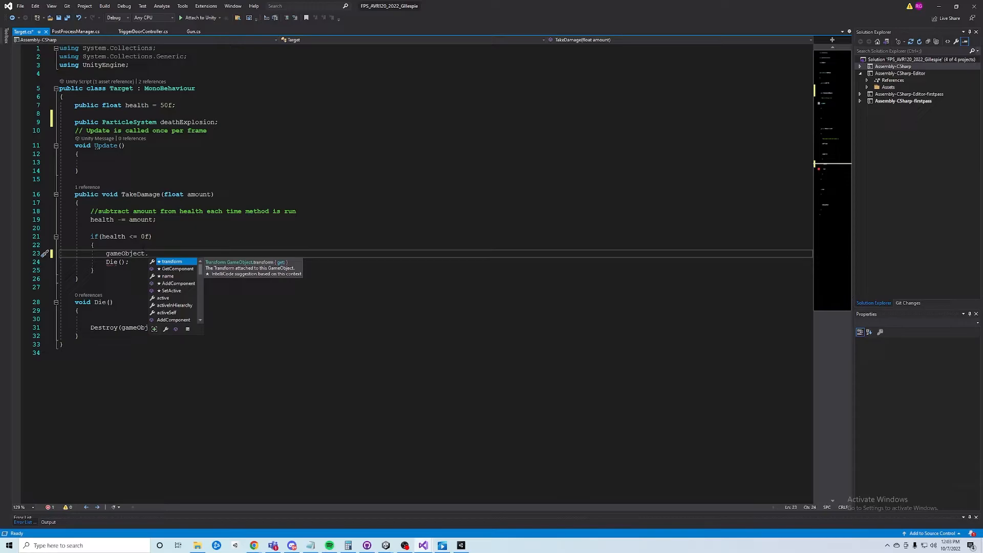
type("Ge")
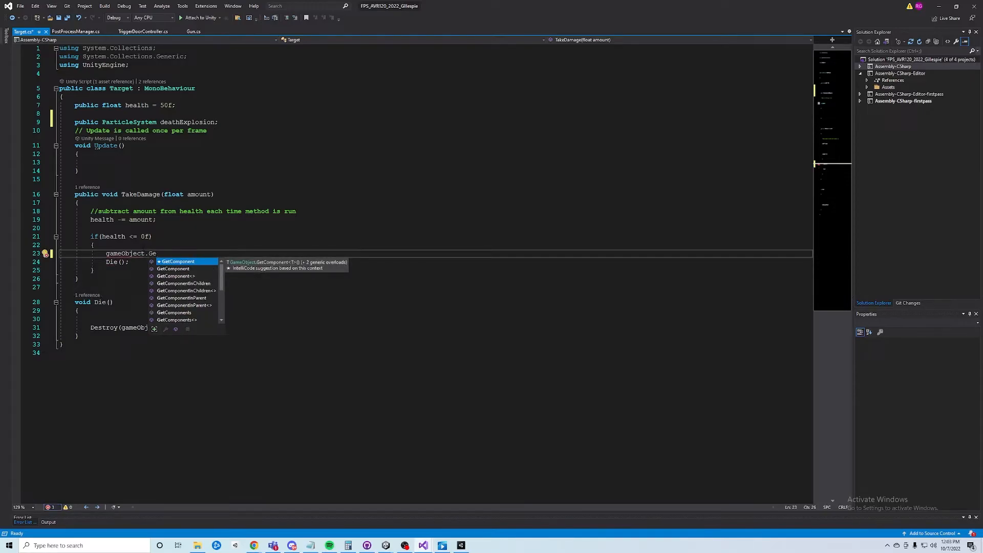
key("Down")
key("Down")
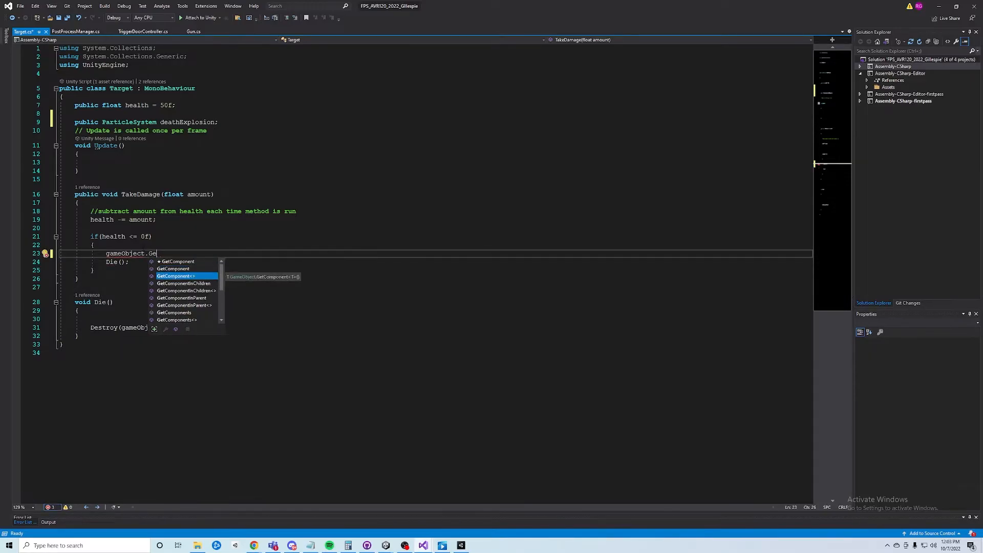
key("Tab")
type("<NM")
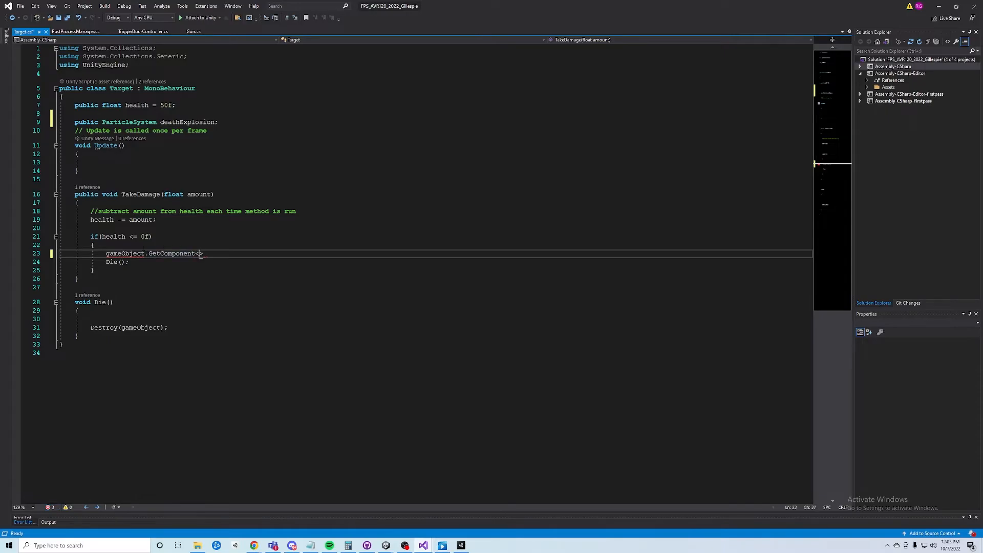
key("BackSpace")
key("BackSpace")
type("M")
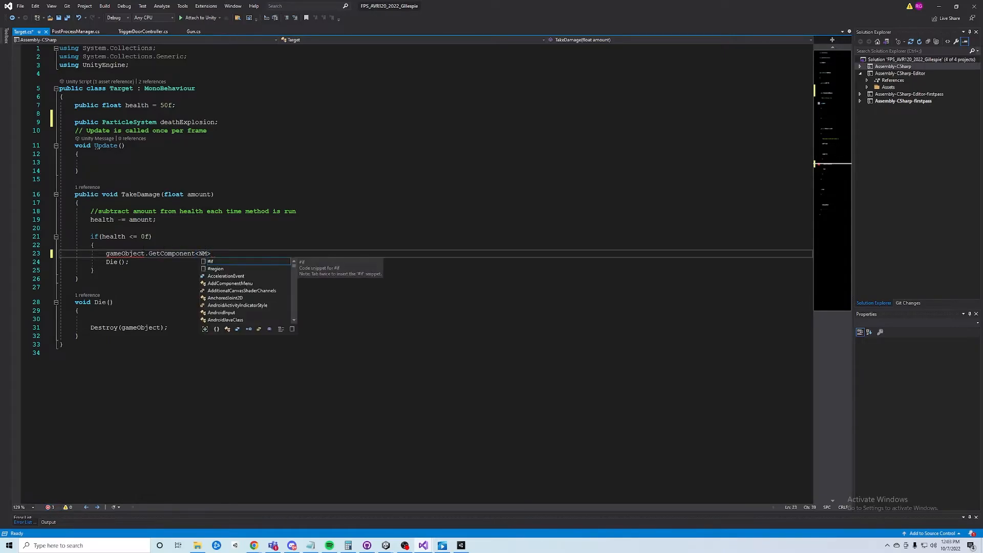
type("eshRe")
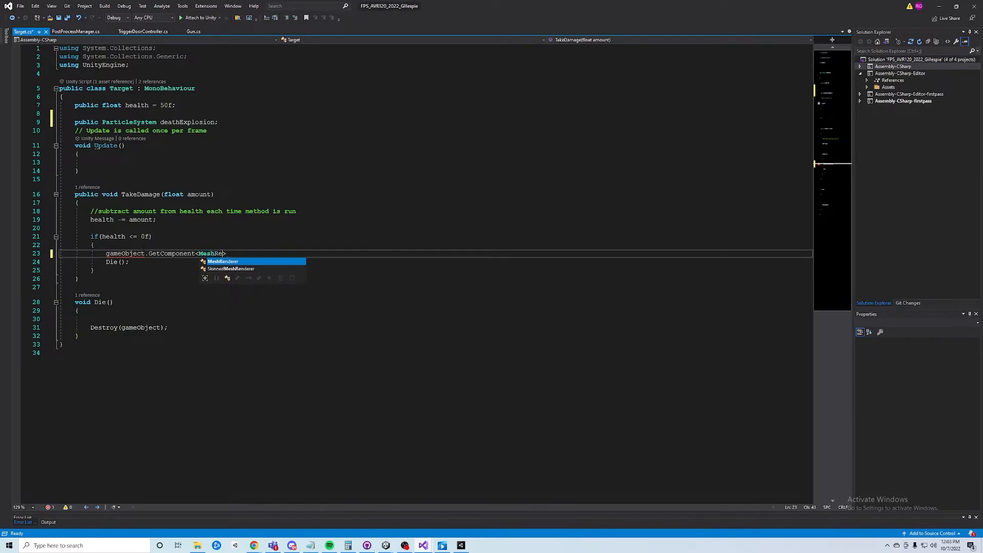
key("Tab")
type(">")
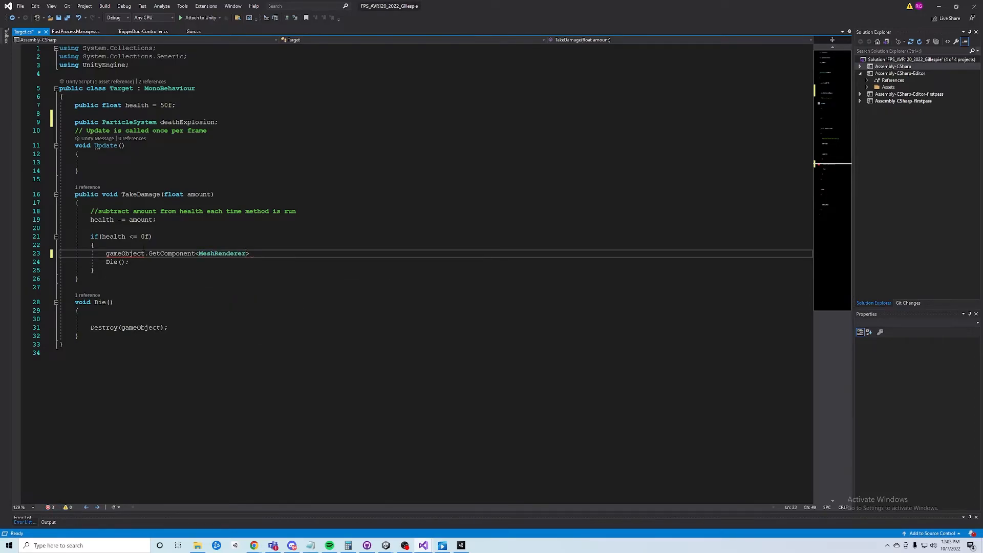
type("().ena")
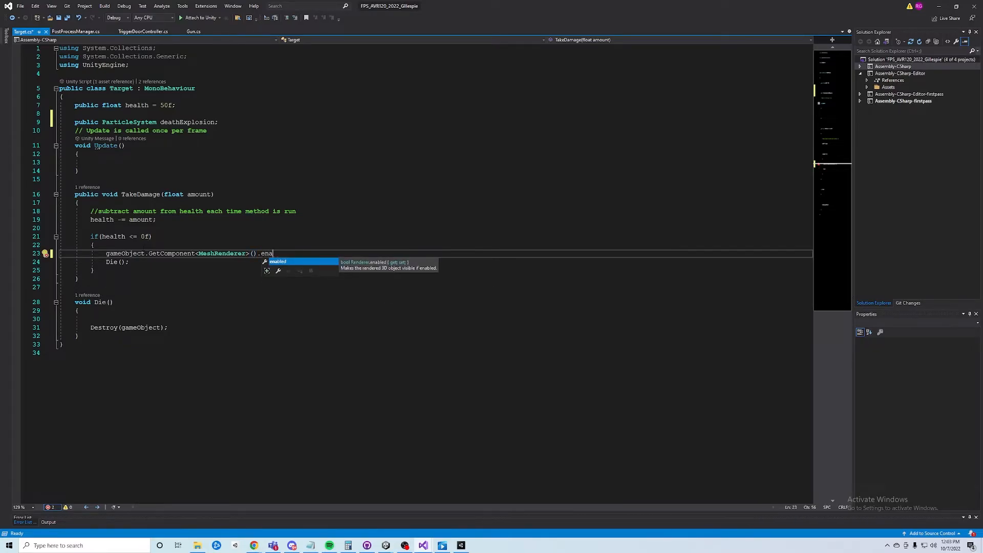
key("Tab")
type("= false;")
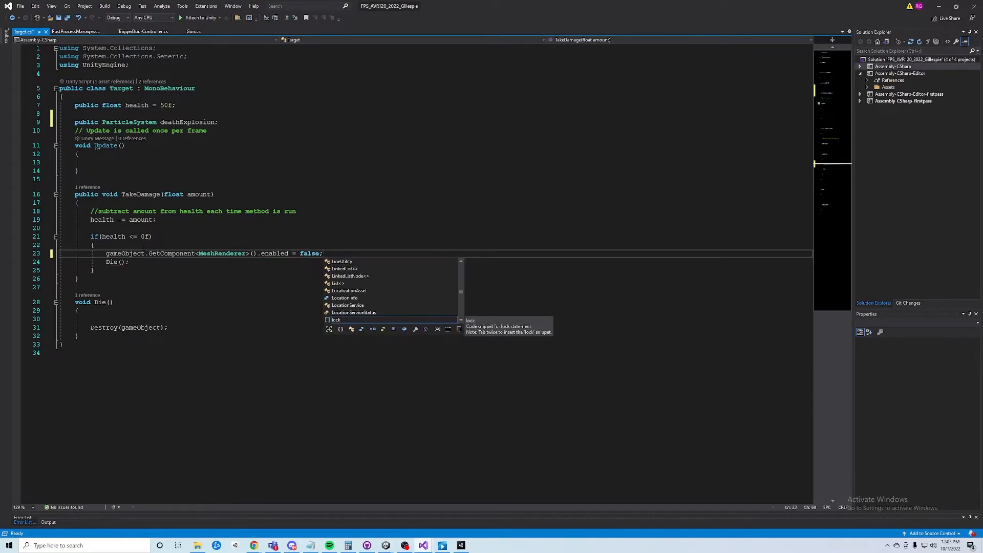
key("ctrl+s")
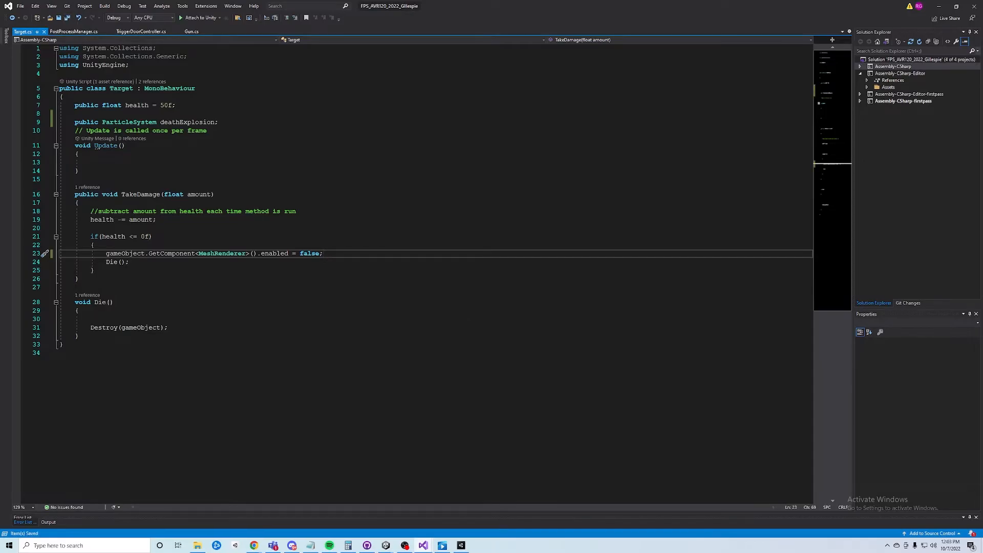
- Switch to the Unity FPS project and turn WoodenCrate1's Mesh Renderer off and back on to preview hiding the crate
left_click(461, 545)
left_click(461, 545)
left_click(384, 546)
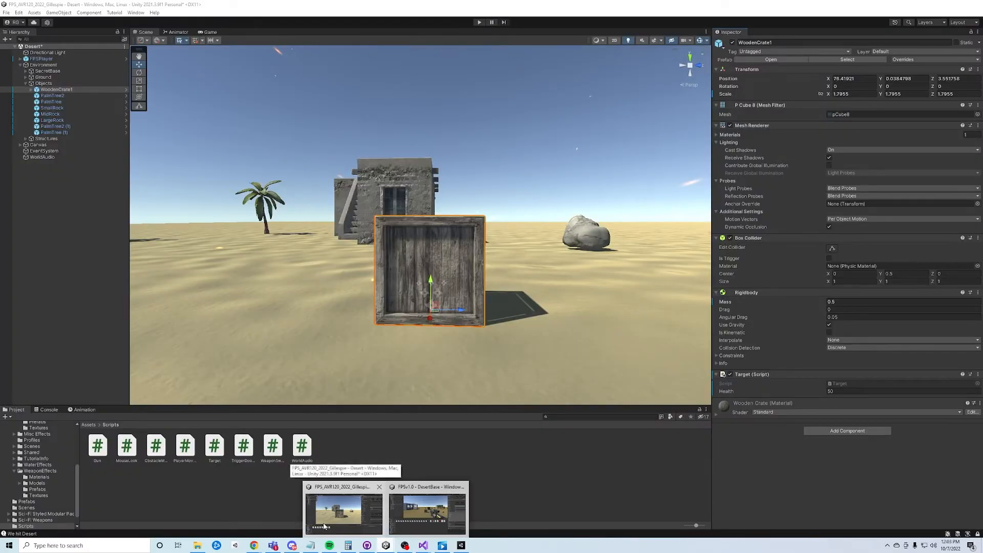
left_click(324, 526)
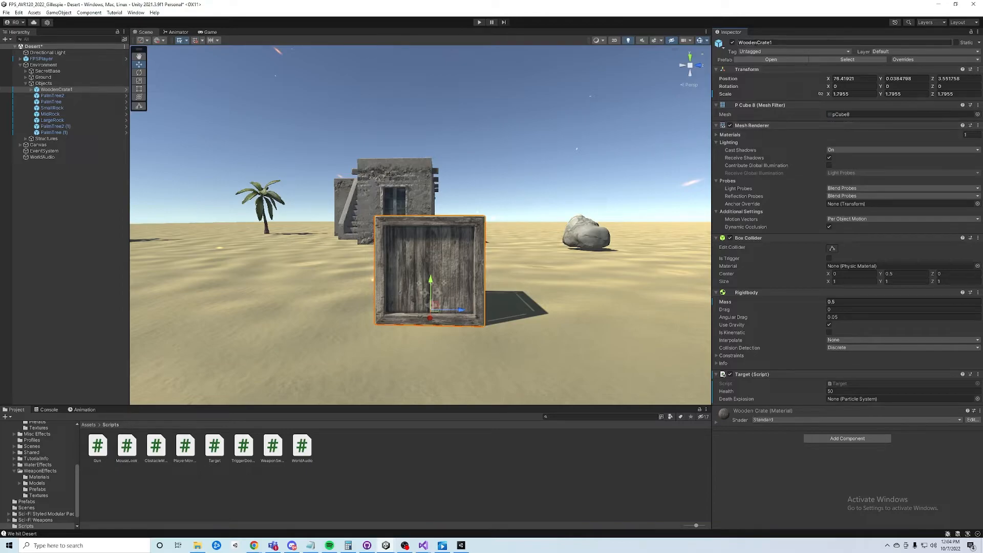
left_click(60, 91)
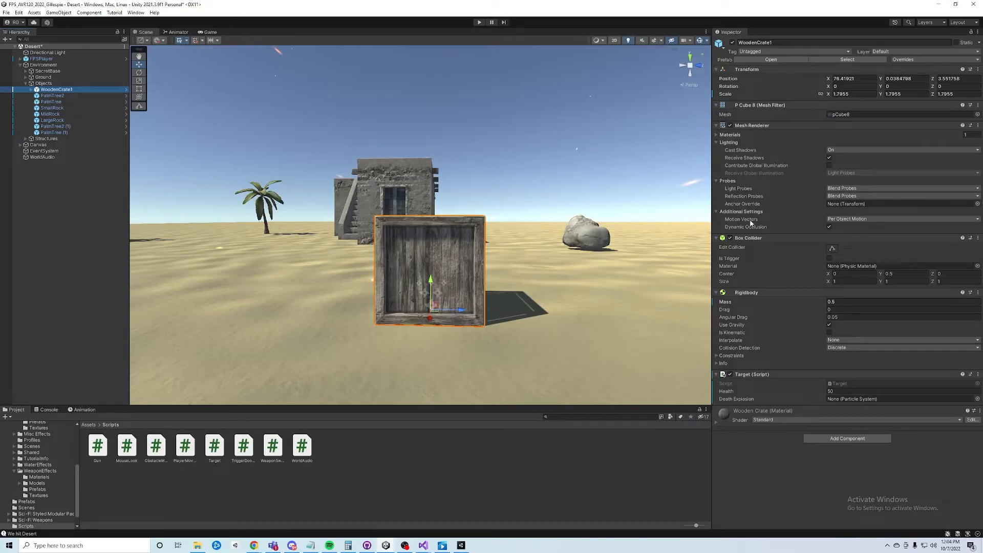
left_click(730, 125)
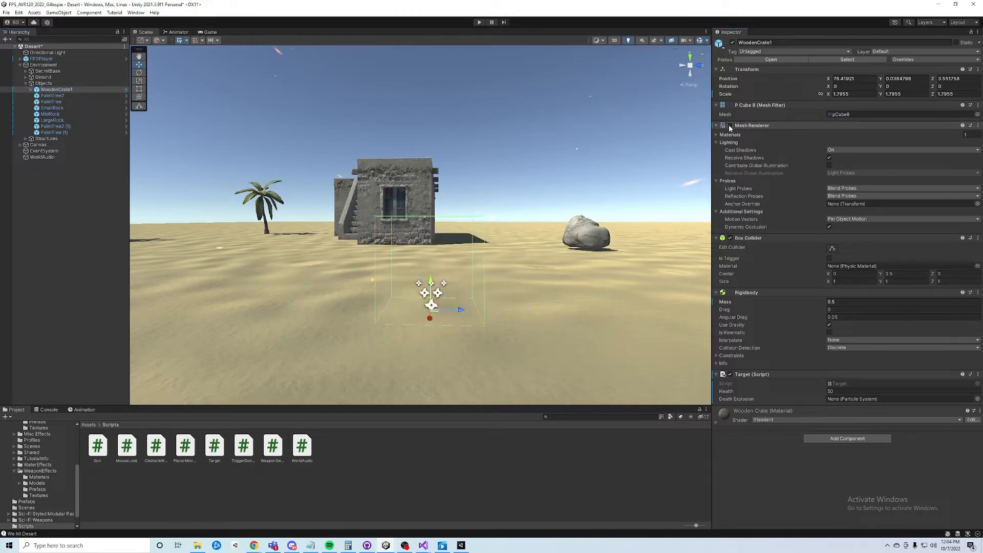
left_click(730, 126)
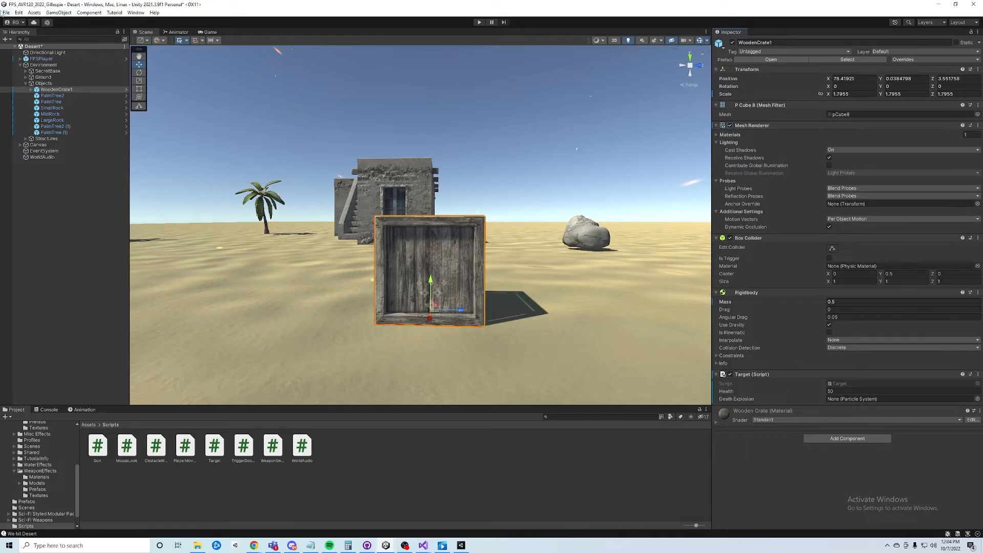
- Save the Desert scene and return to the Target script in Visual Studio
left_click(6, 13)
left_click(21, 50)
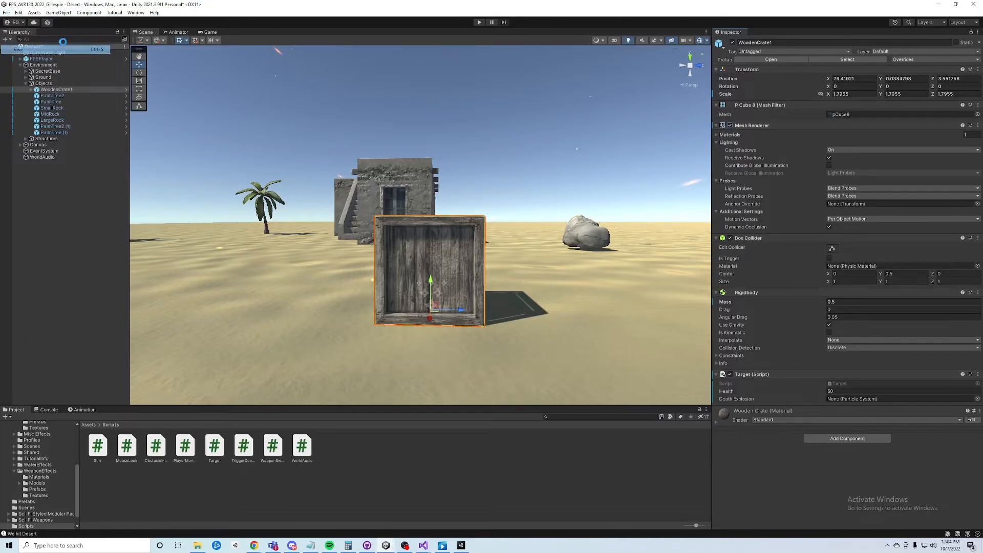
left_click(938, 4)
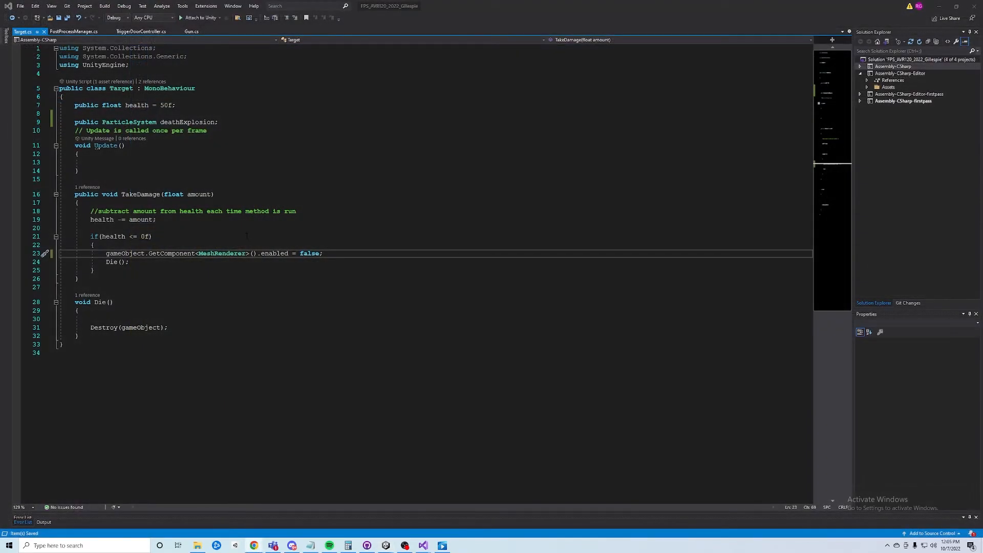
- Add "deathExplosion.Play();" below the MeshRenderer line, before Die(), and save the Target script
left_click(342, 254)
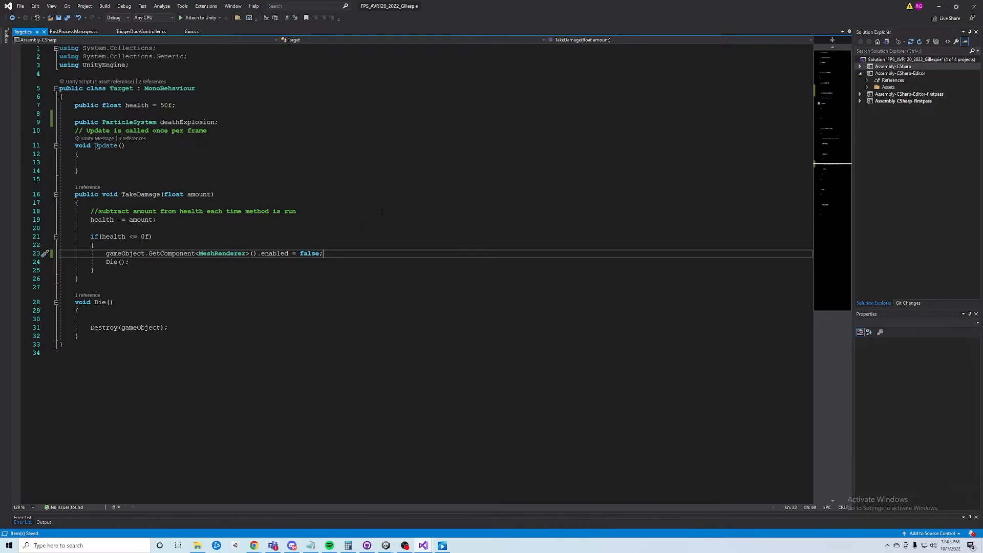
key("Return")
type("death")
key("Tab")
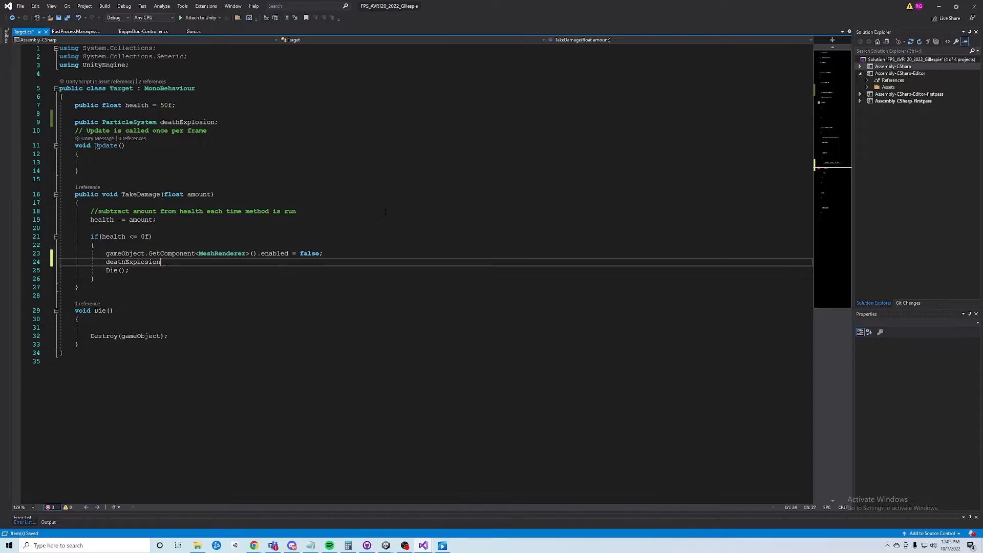
type(".Play")
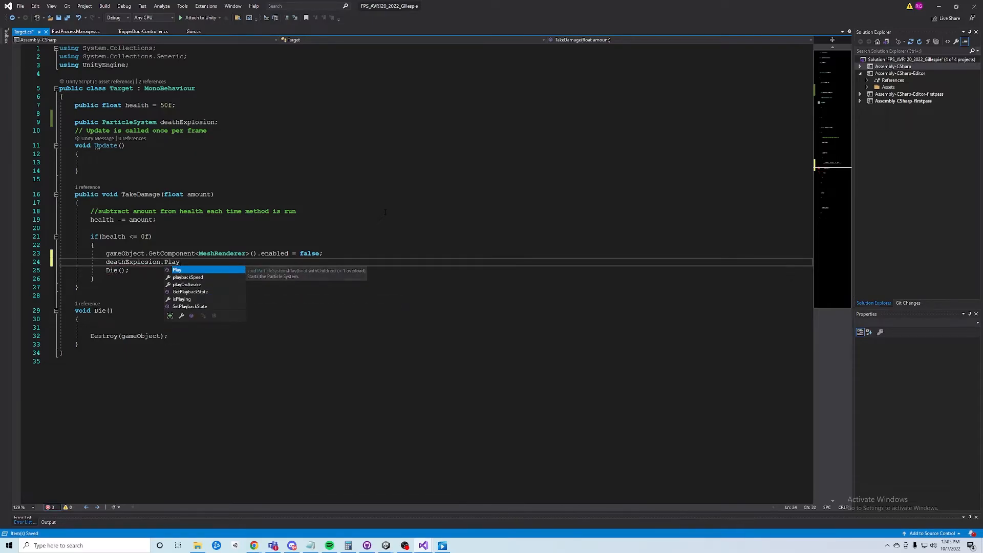
type("();")
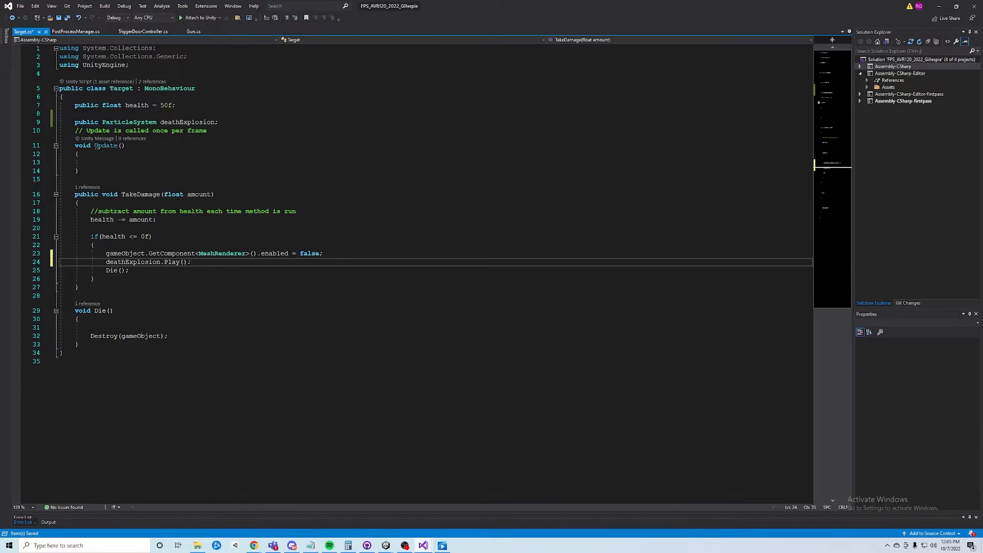
key("ctrl+s")
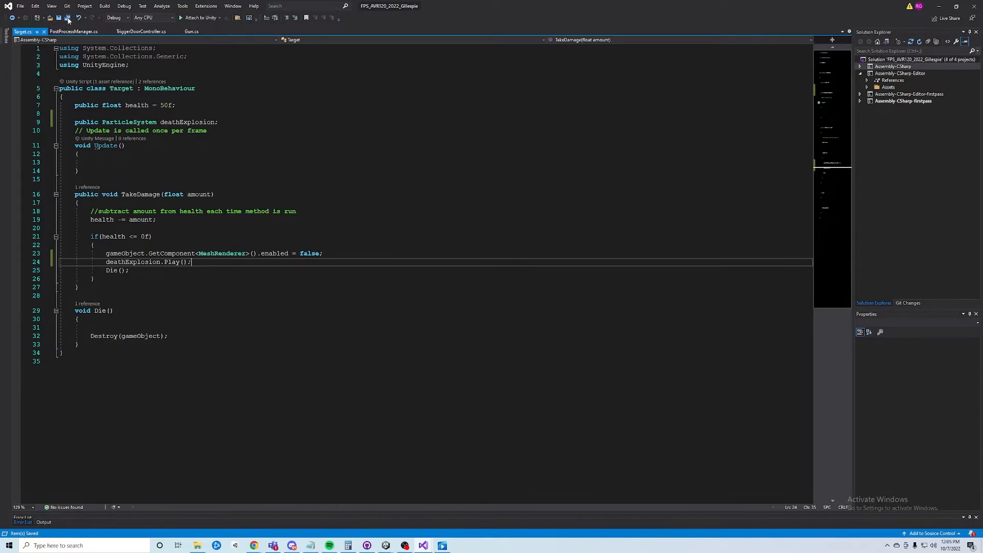
- Switch back to Unity, save the Desert scene, and briefly enter and exit play mode
left_click(386, 544)
left_click(305, 512)
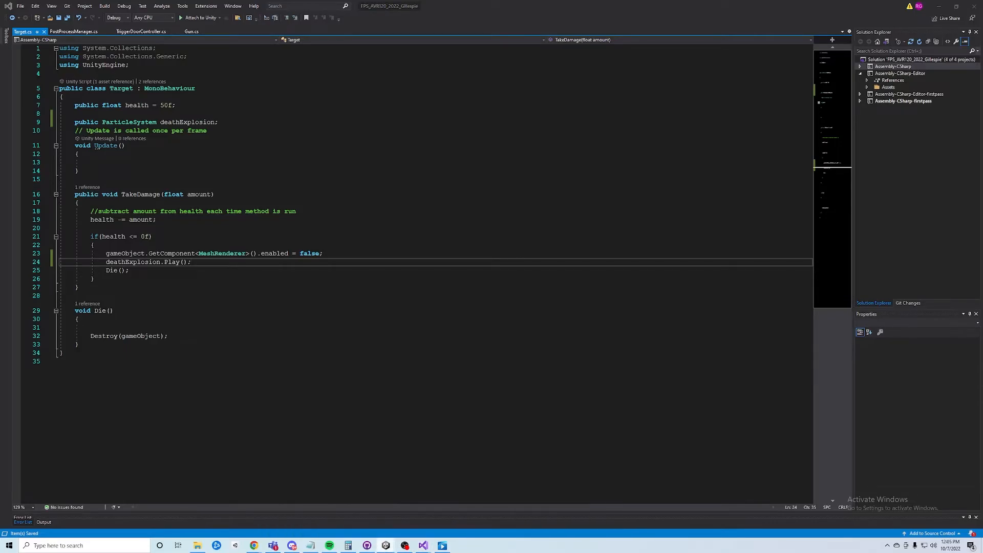
left_click(6, 12)
left_click(17, 49)
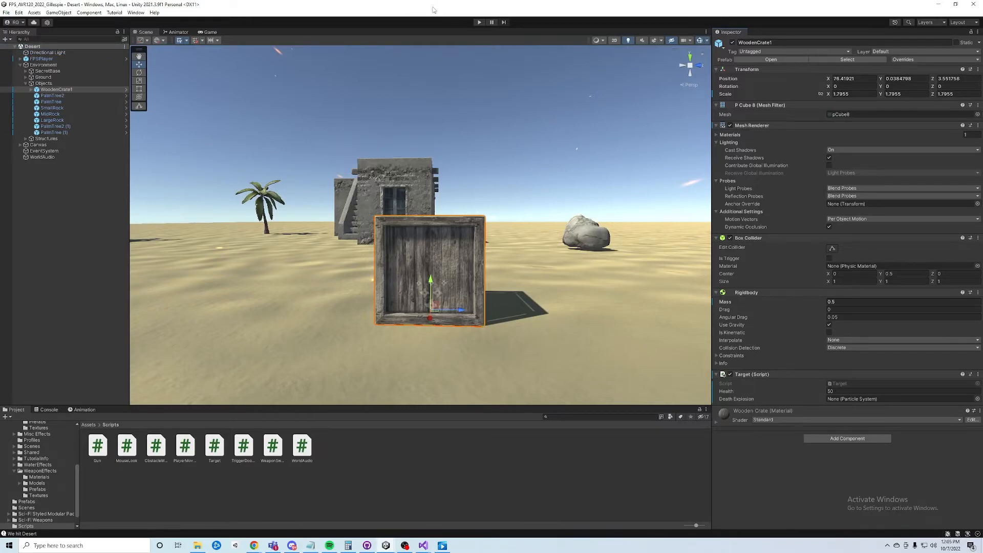
left_click(479, 22)
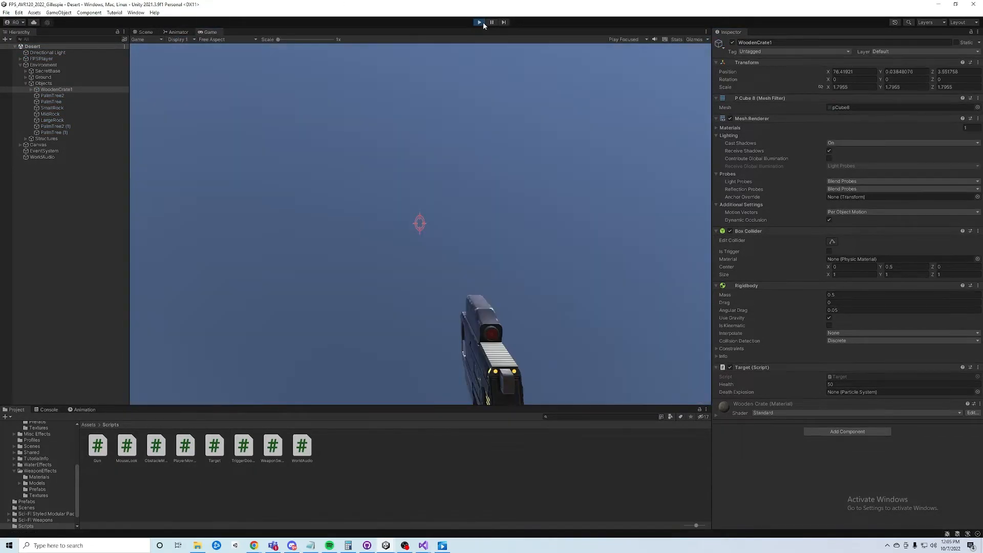
left_click(484, 23)
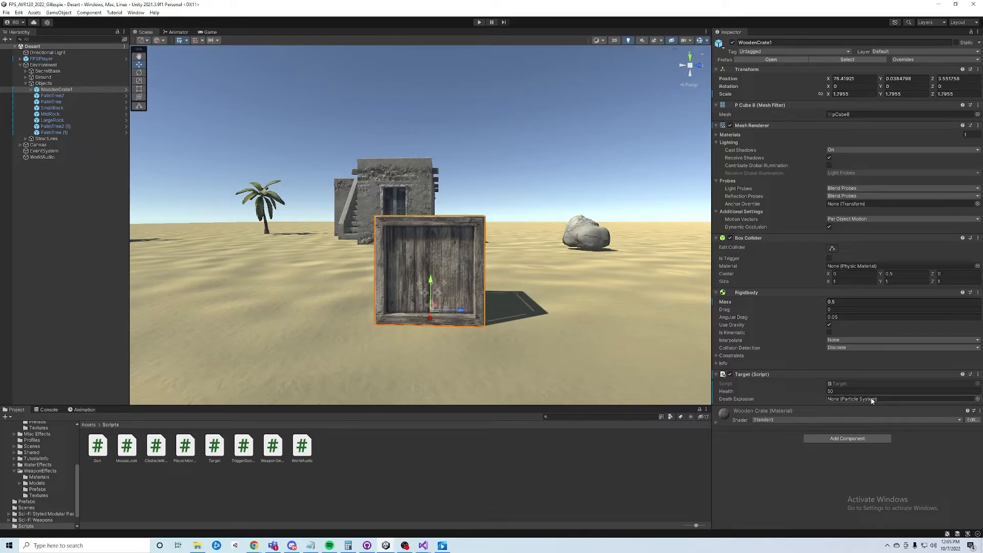
- Assign WoodenCrate1's child SmallExplosionEffect as the Target script's Death Explosion and save the scene
left_click(31, 89)
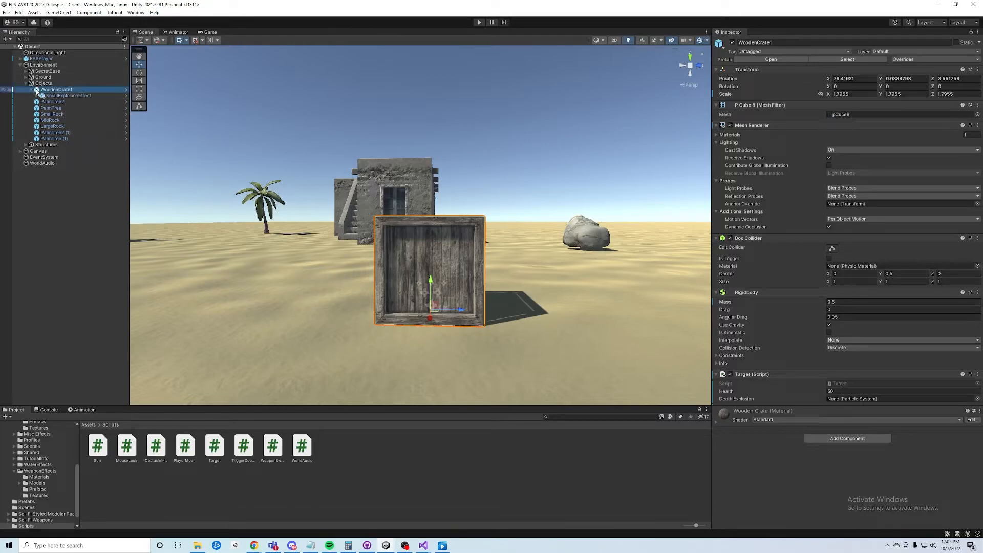
left_click_drag(68, 96, 861, 399)
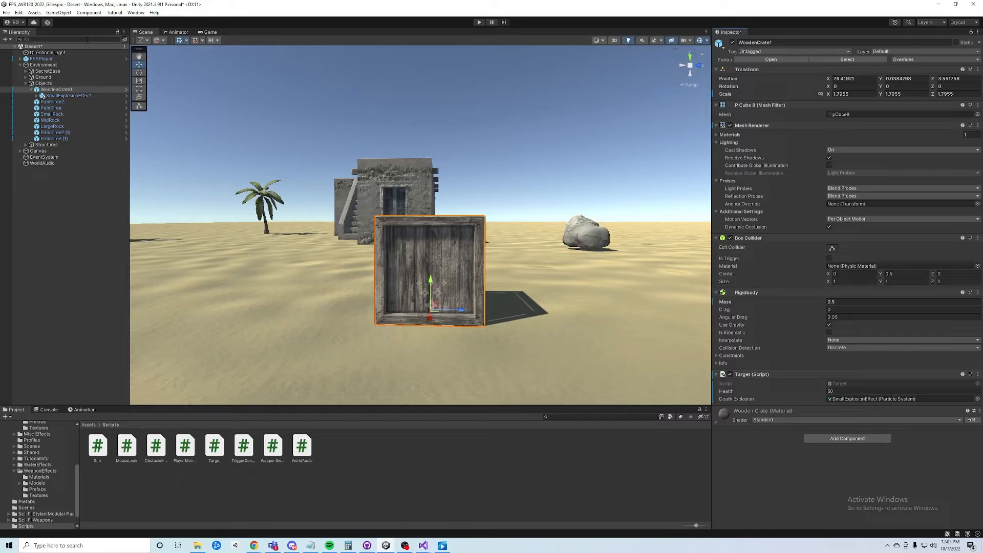
left_click(6, 12)
left_click(23, 49)
- Playtest the Desert scene by shooting the wooden crate until it is destroyed, and exit play mode
left_click(480, 22)
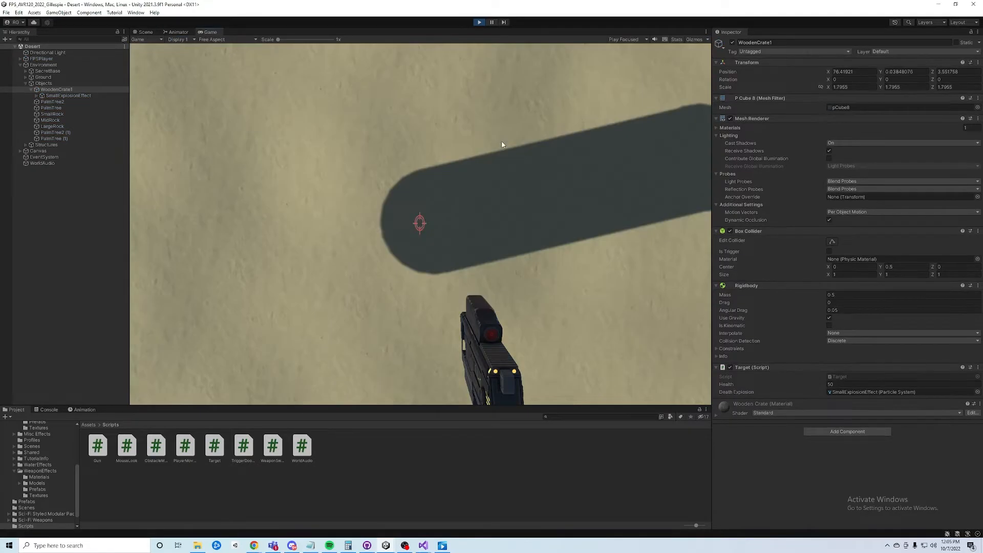
left_click(502, 147)
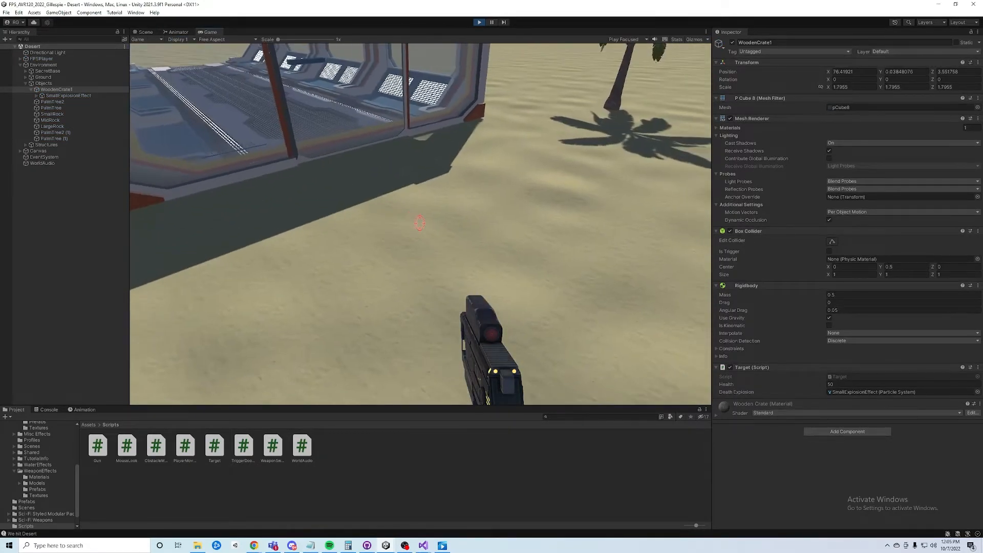
left_click(420, 224)
key("w")
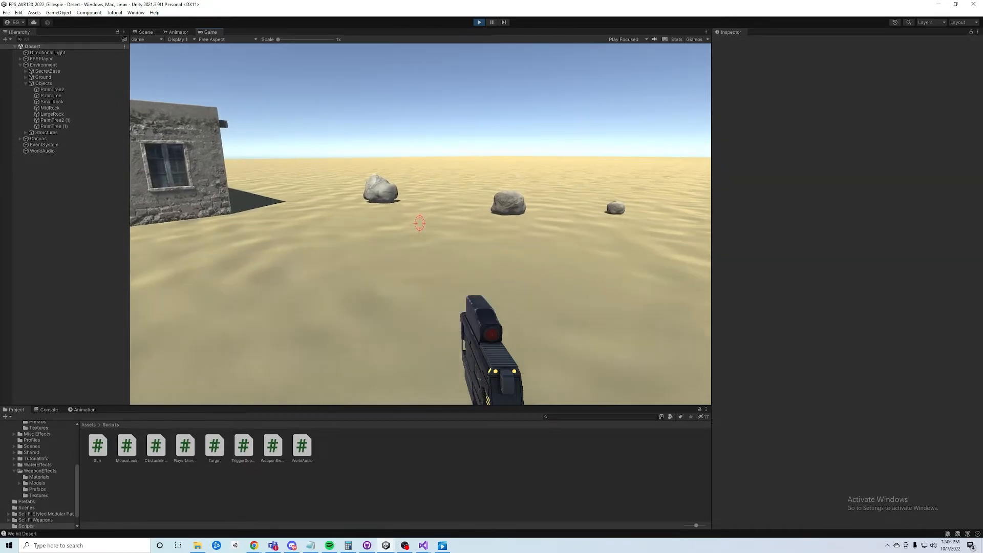
key("Escape")
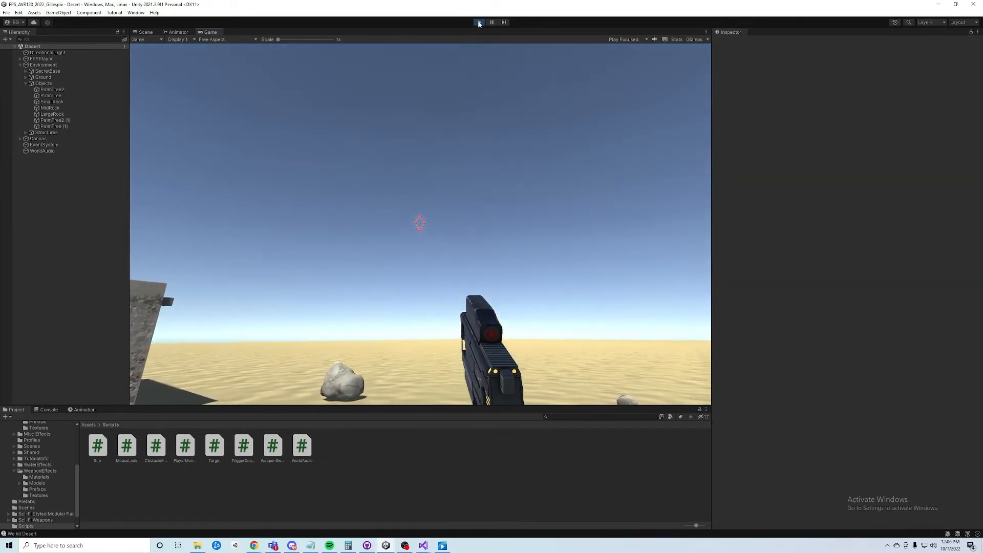
left_click(478, 22)
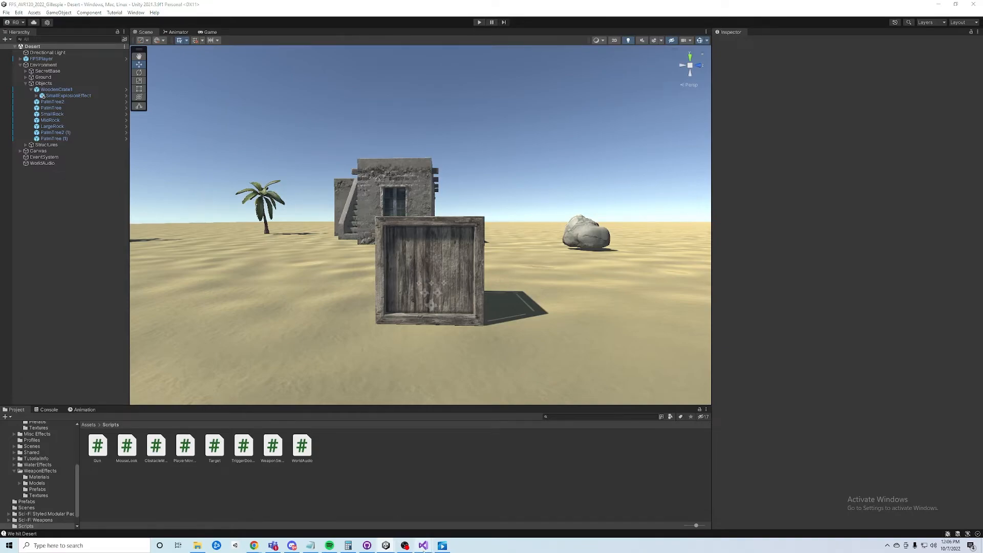
- Switch to the Target script in Visual Studio and consult the Unity Manual's Coroutines page in Chrome before returning to the code
mouse_move(423, 547)
left_click(386, 517)
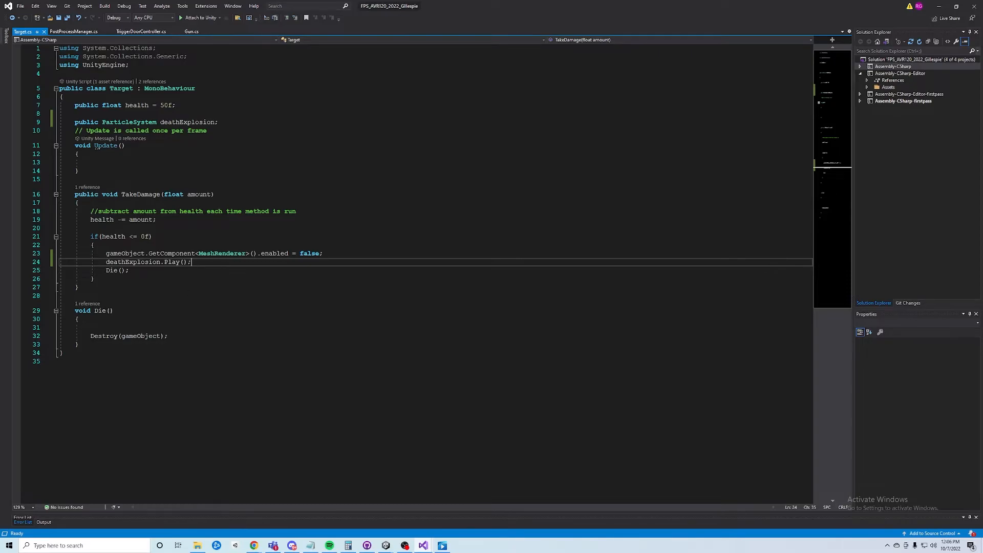
left_click_drag(195, 263, 108, 263)
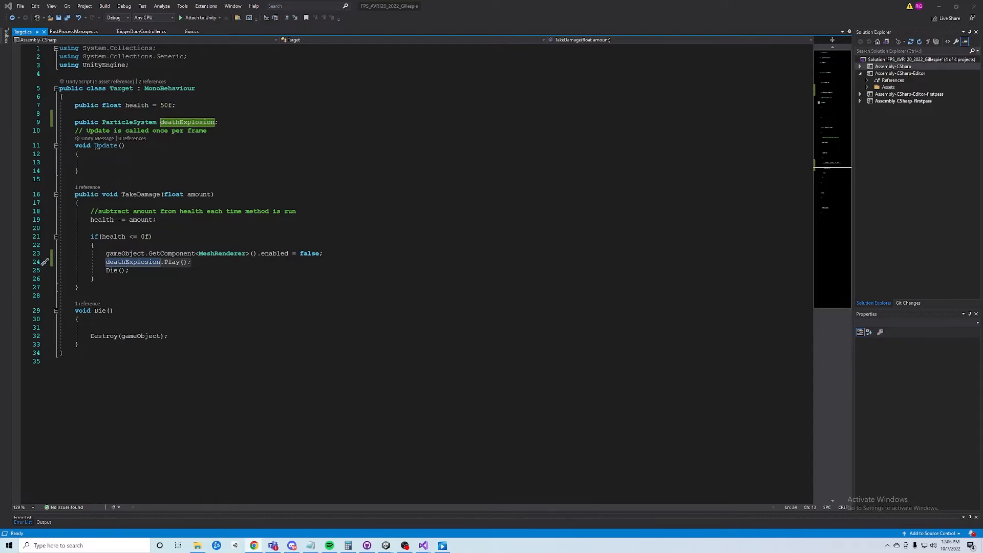
left_click_drag(277, 552, 430, 1)
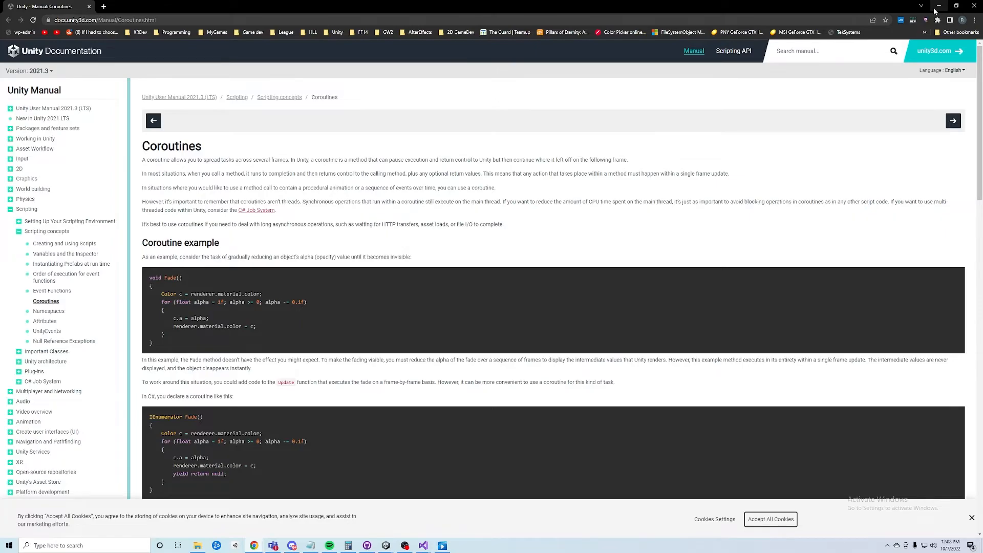
left_click(939, 6)
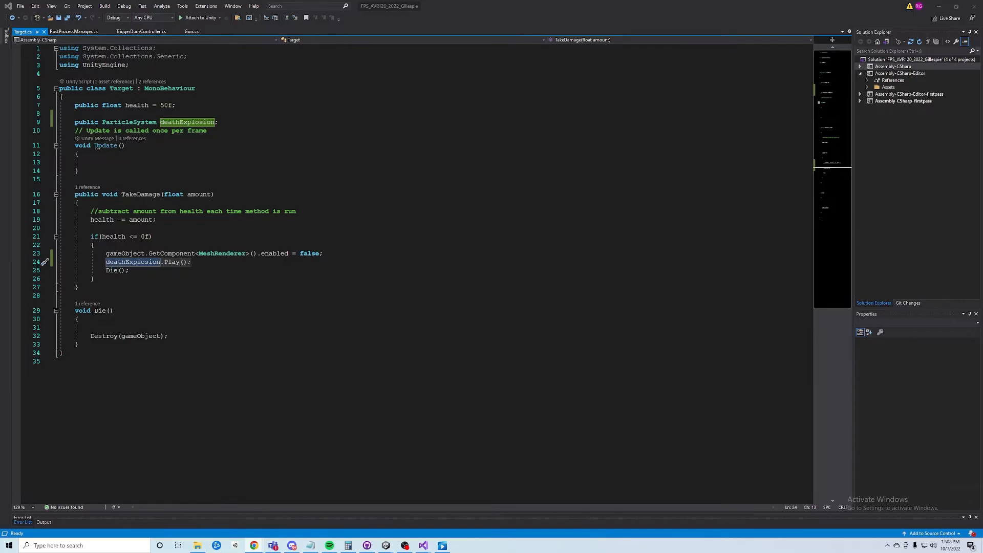
- Change the return type of the Die() method from void to IEnumerator in the Target script
left_click_drag(91, 311, 74, 311)
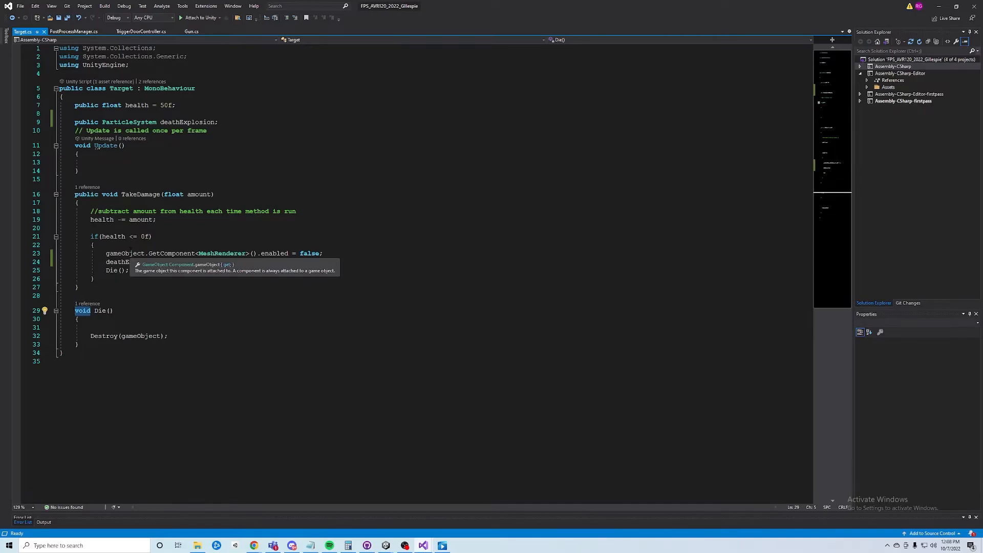
type("IE")
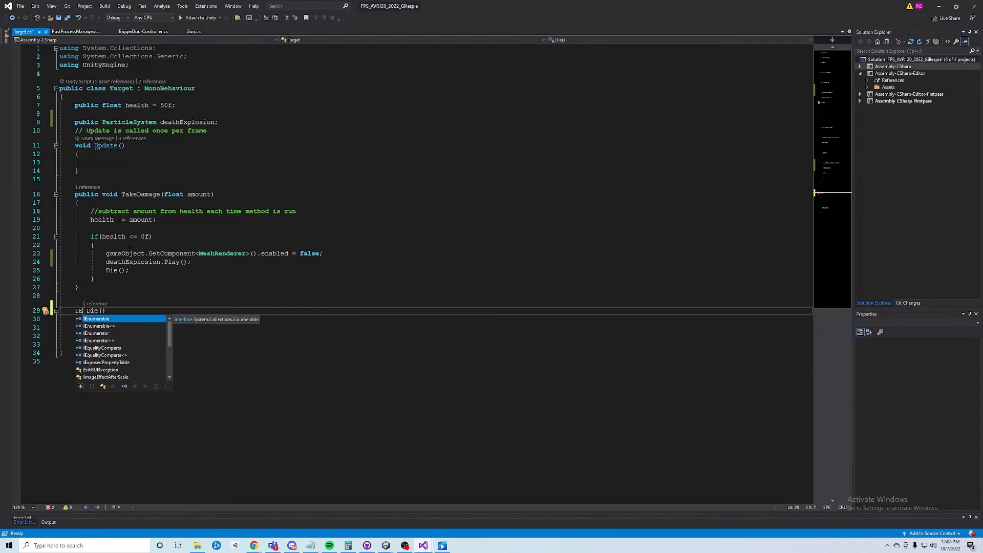
key("Down")
key("Down")
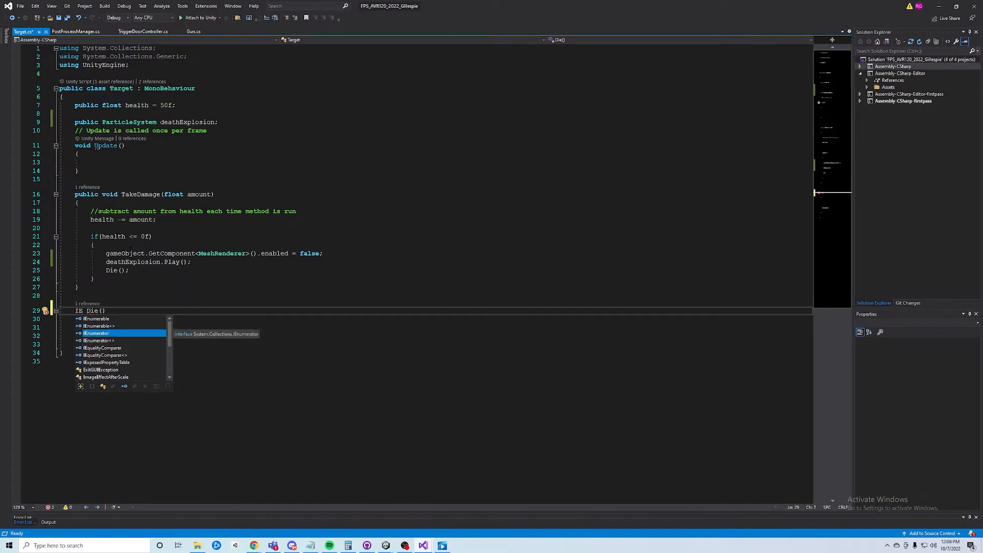
key("Tab")
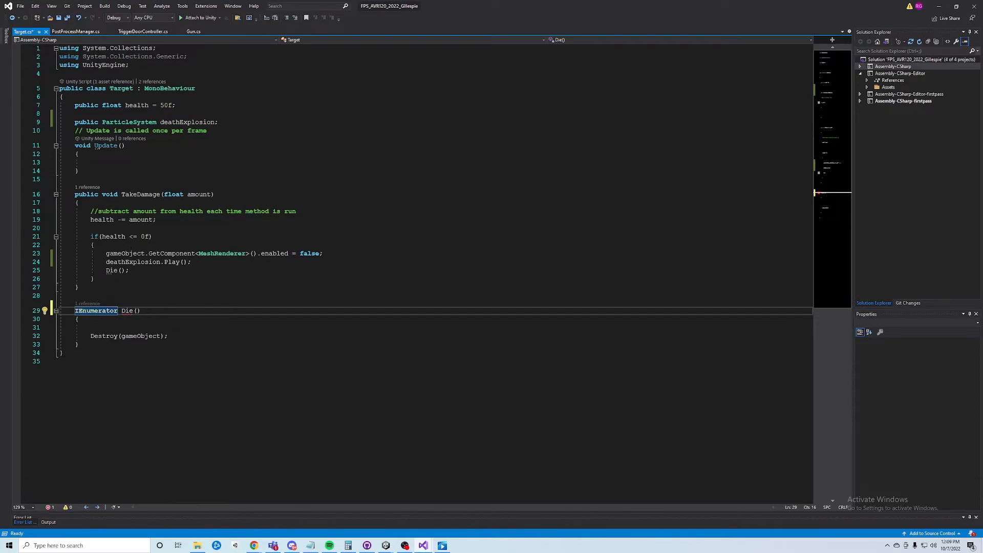
left_click(122, 311)
left_click(133, 311)
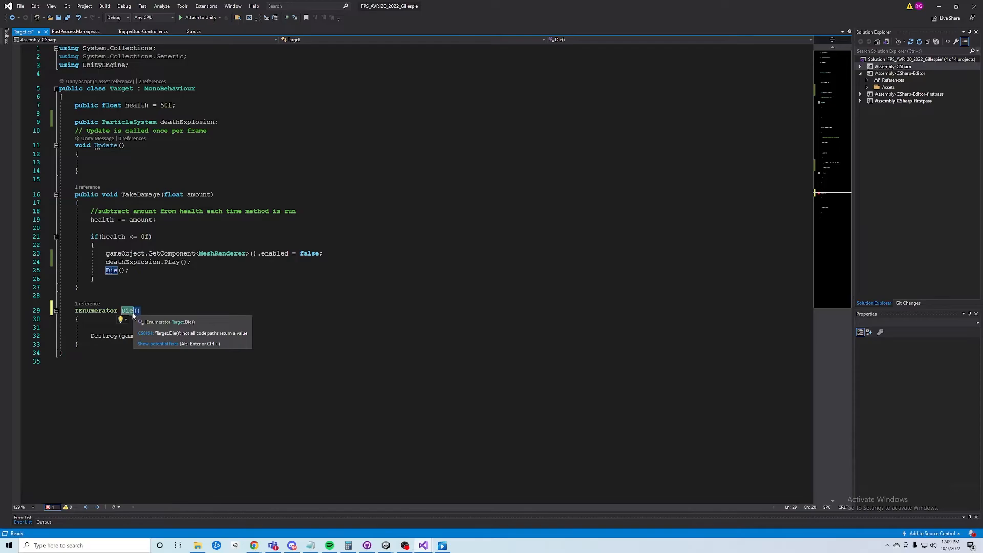
key("Down")
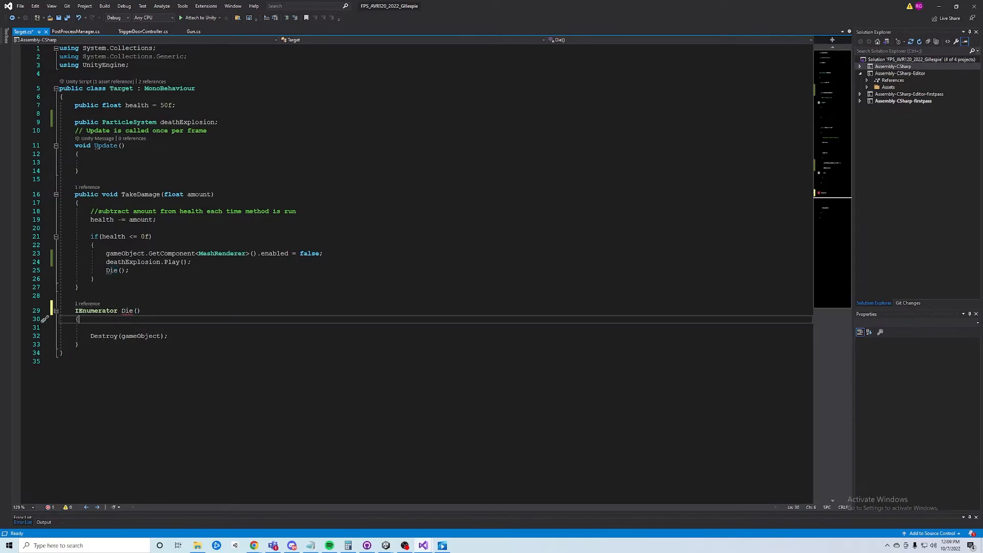
left_click_drag(118, 311, 75, 312)
left_click(106, 310)
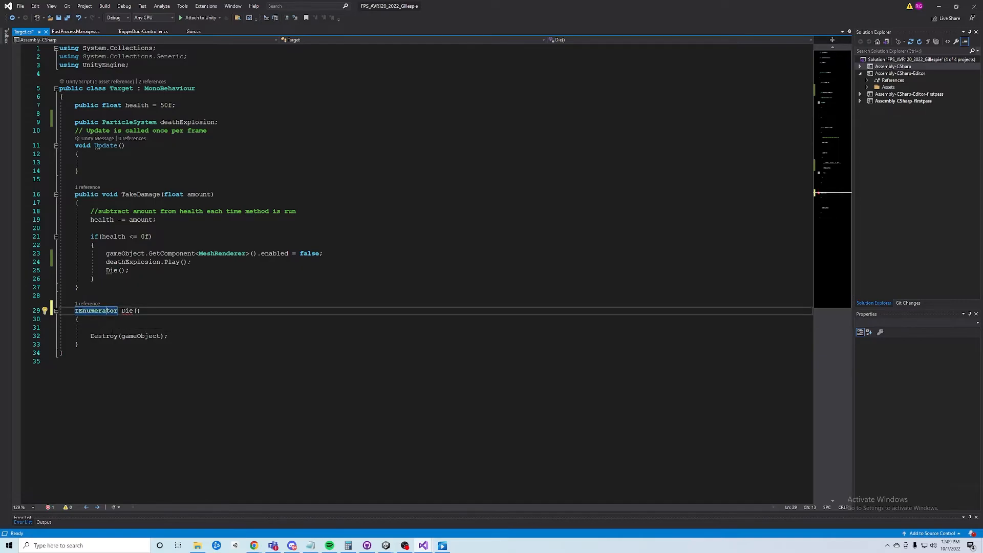
- Add "yield return null;" at the end of Die(), separated by a blank line from Destroy(gameObject)
left_click(141, 336)
left_click(91, 327)
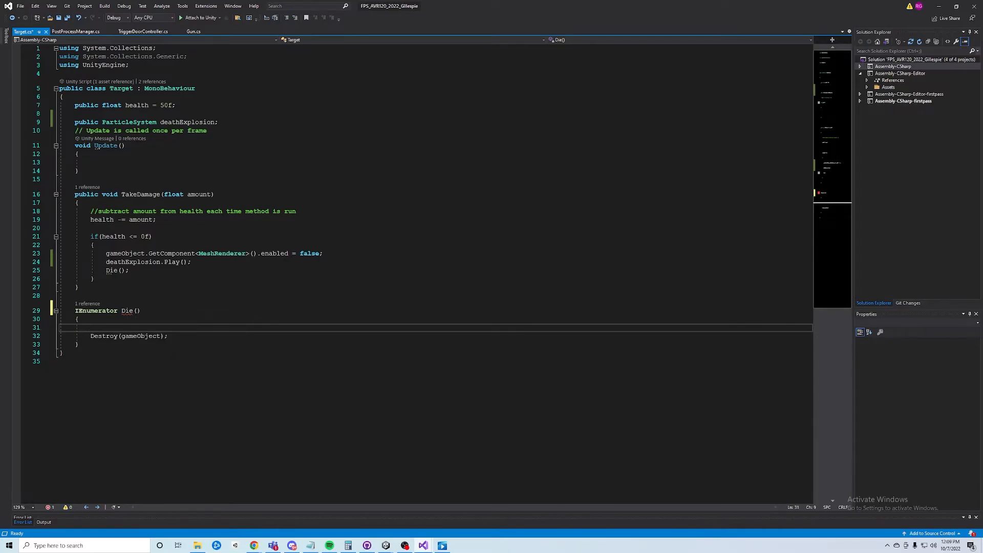
left_click(169, 336)
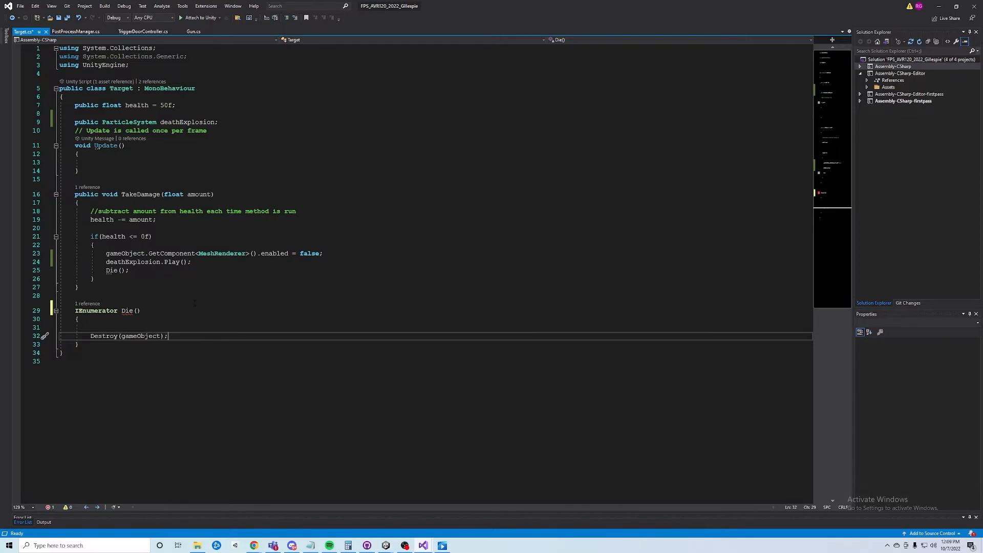
key("Return")
key("Return")
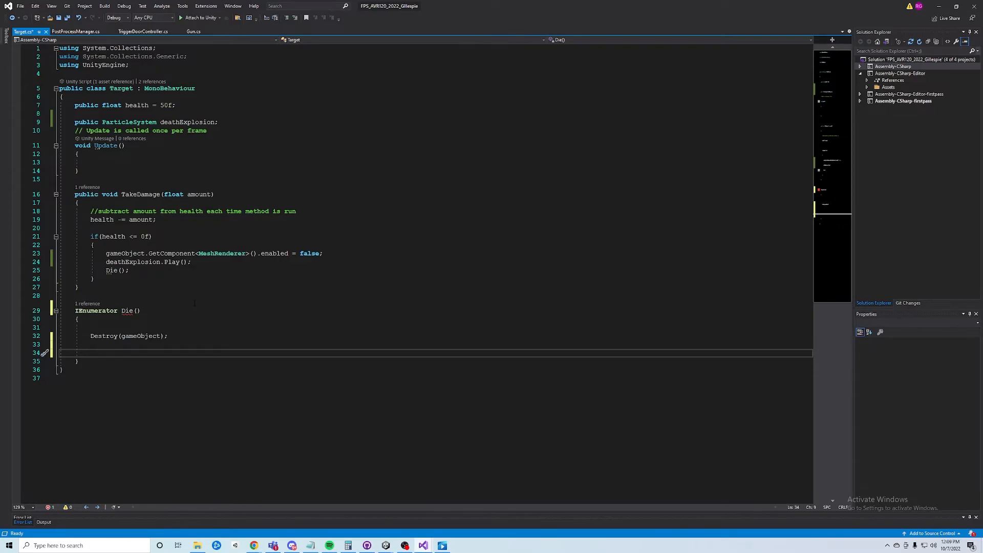
type("yiedl")
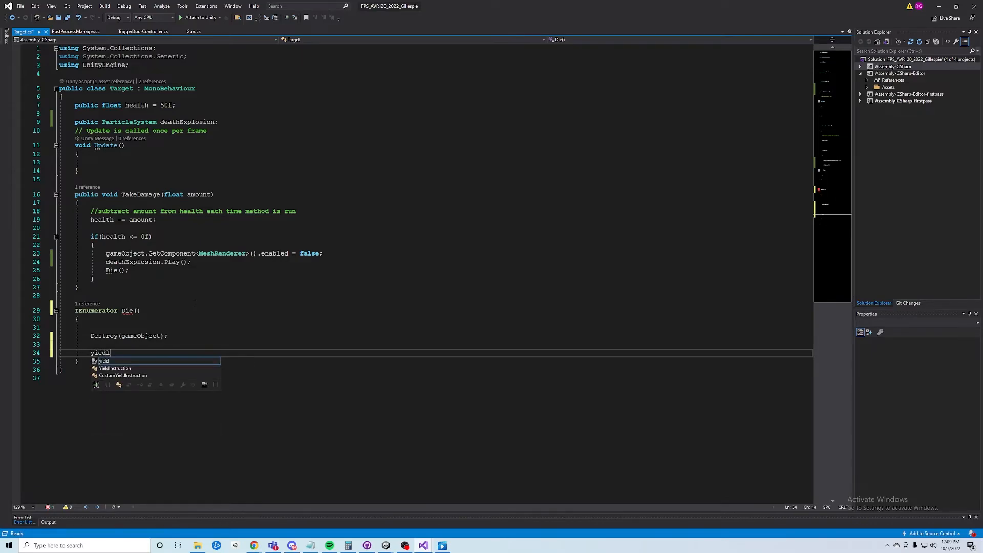
key("BackSpace")
key("BackSpace")
key("BackSpace")
key("BackSpace")
type("eld ")
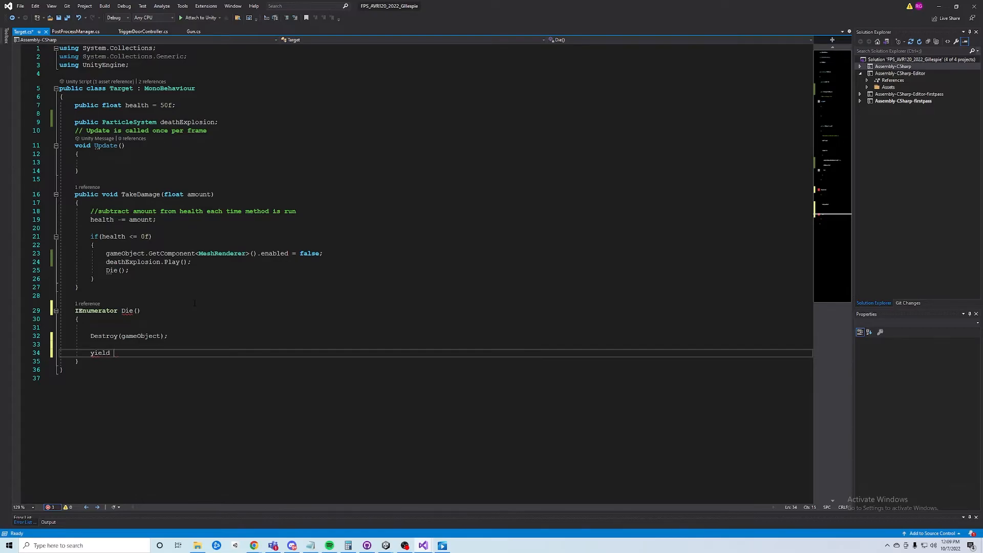
type("return null;")
left_click_drag(160, 352, 91, 353)
key("End")
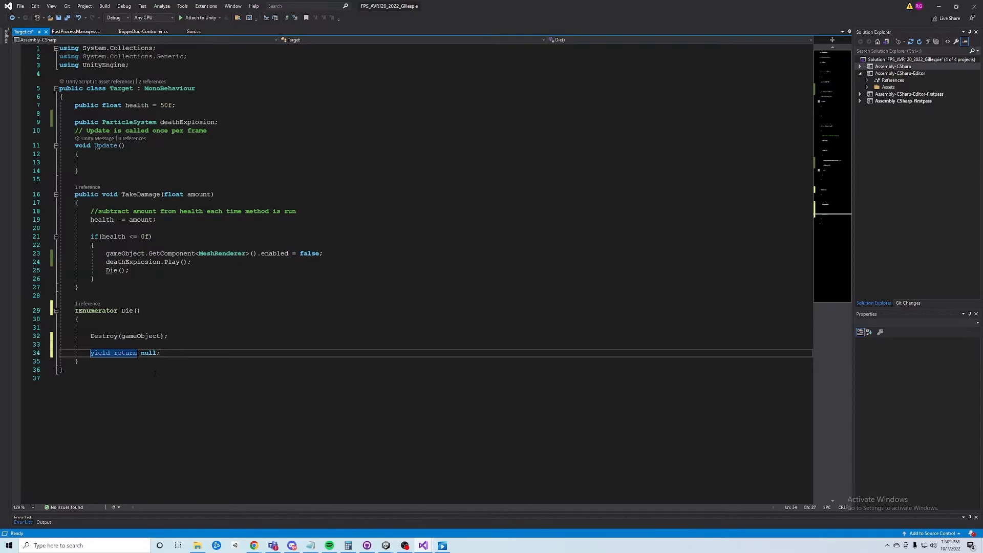
- Insert an empty "while (true)" loop with braces in Die(), above the Destroy(gameObject) line
left_click(160, 327)
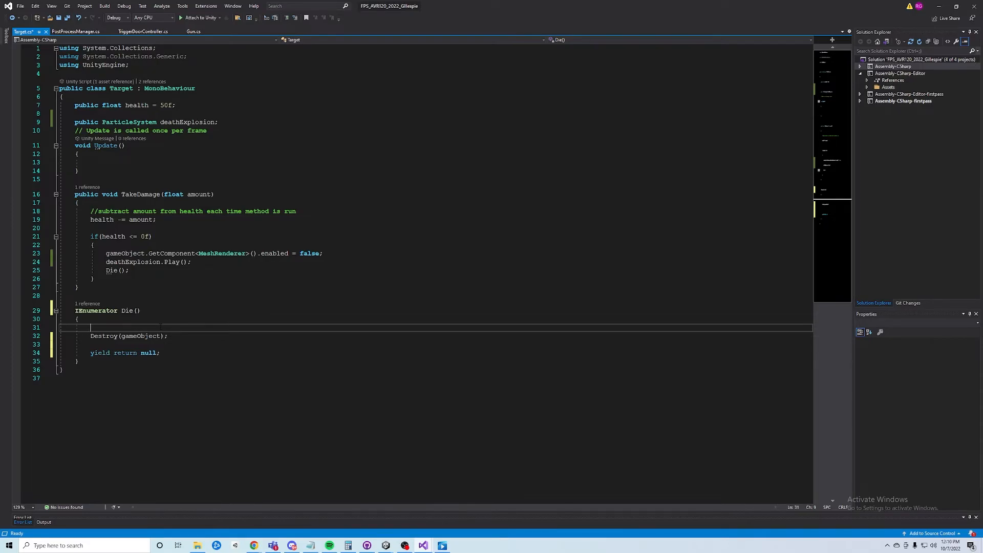
key("Return")
key("Return")
key("Up")
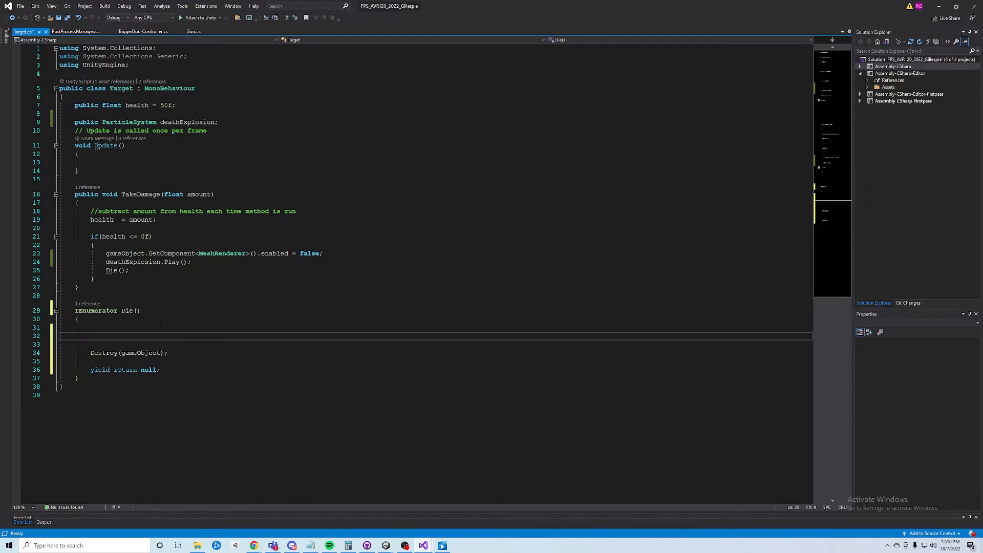
type("while")
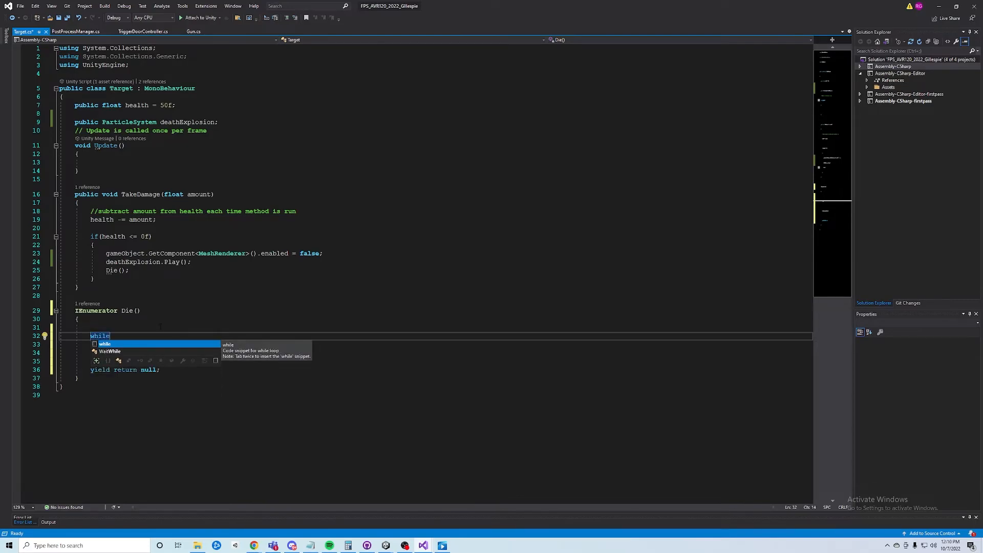
type("(")
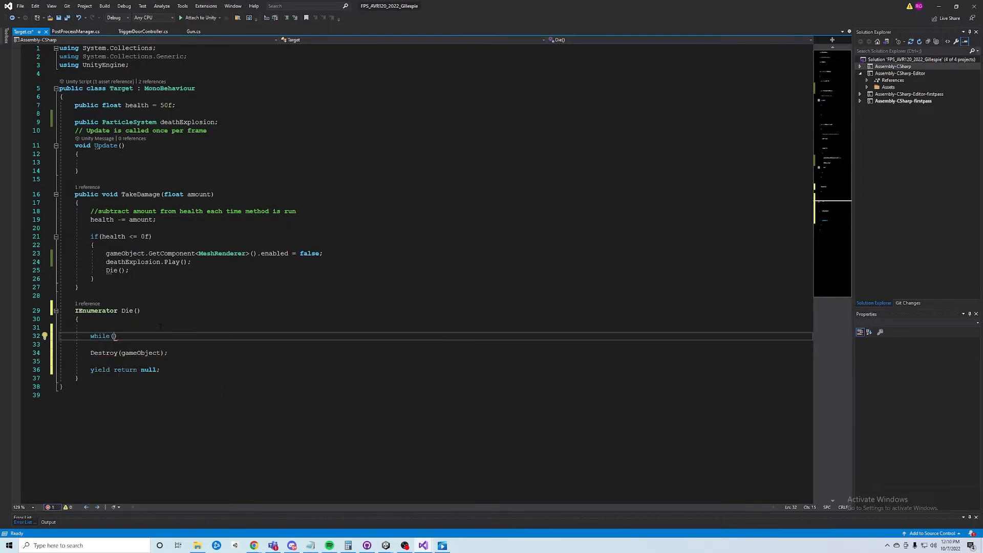
type("true")
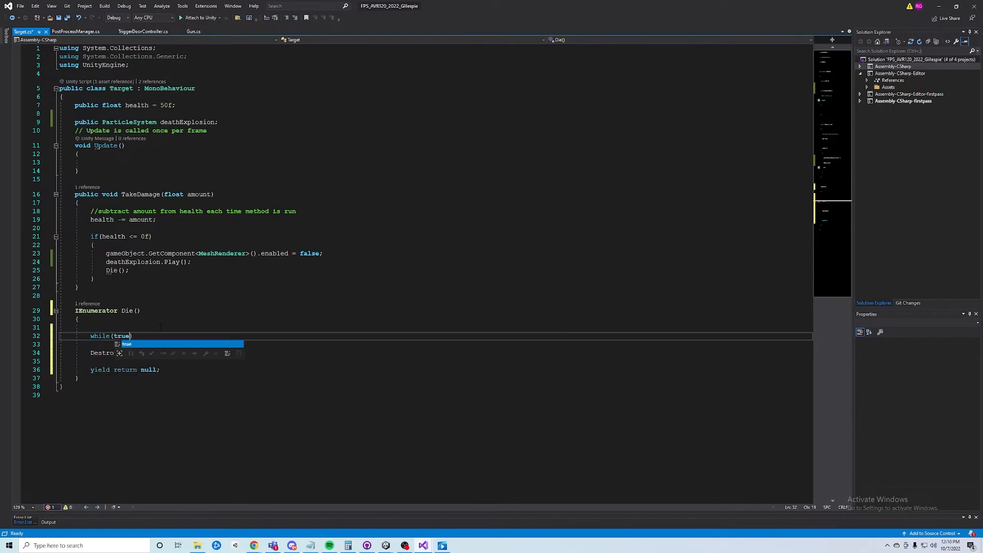
type(")")
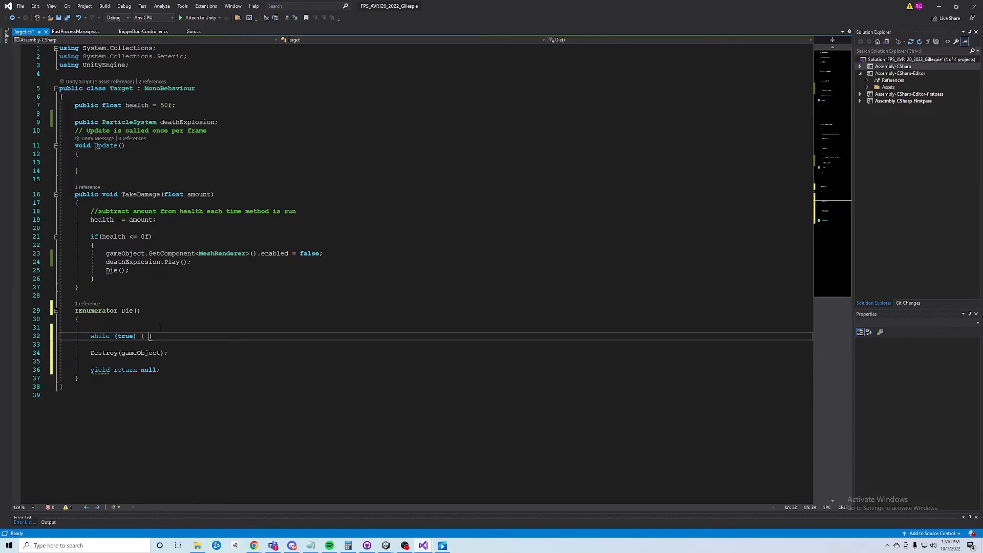
key("Return")
type("{")
key("Return")
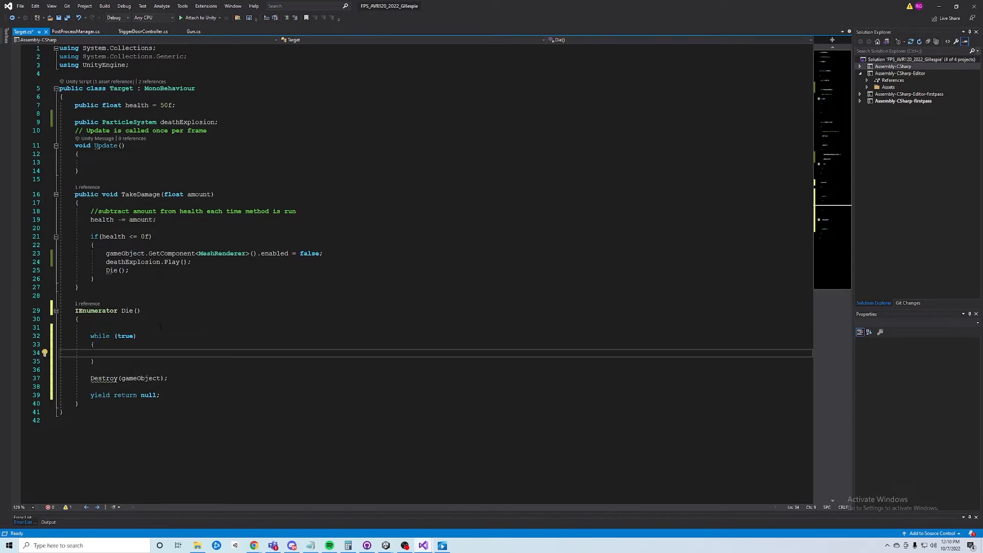
key("Return")
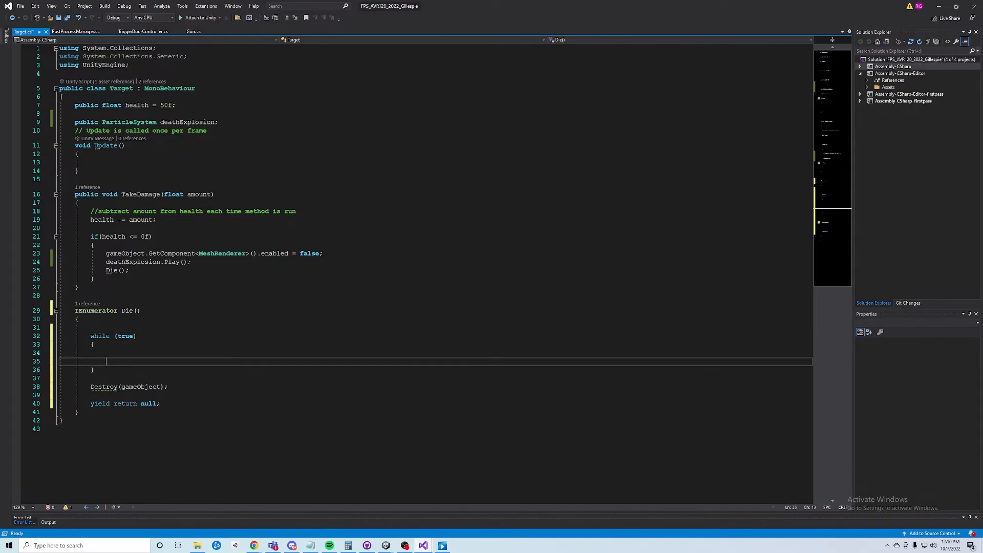
key("Up")
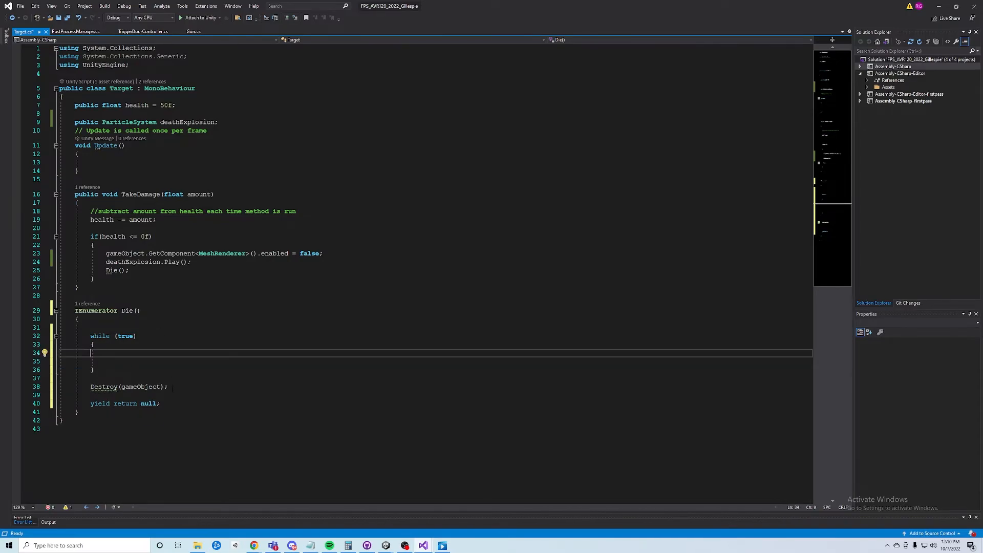
- Move the "Destroy(gameObject);" line into the body of the while (true) loop
left_click_drag(168, 388, 92, 388)
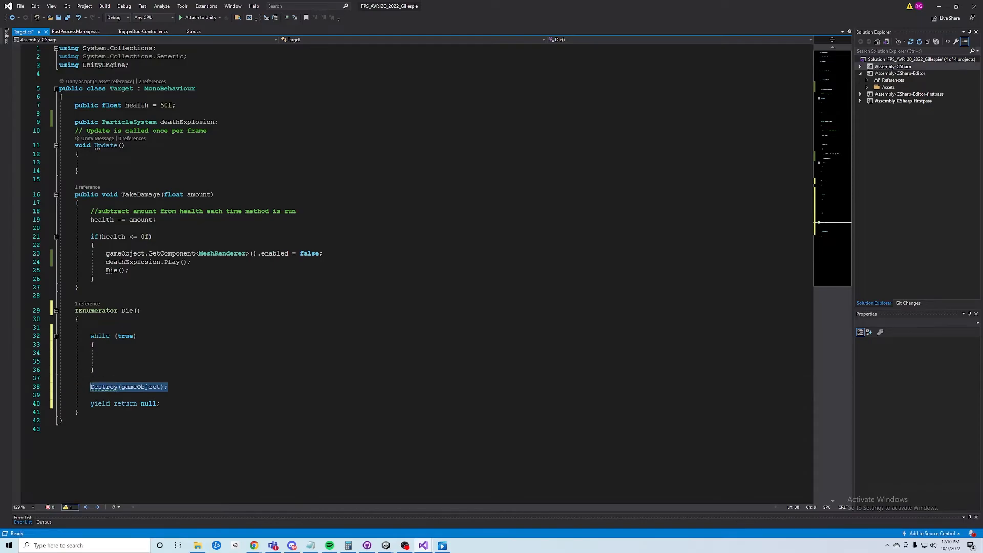
key("ctrl+x")
key("Up")
key("Up")
key("Up")
key("ctrl+v")
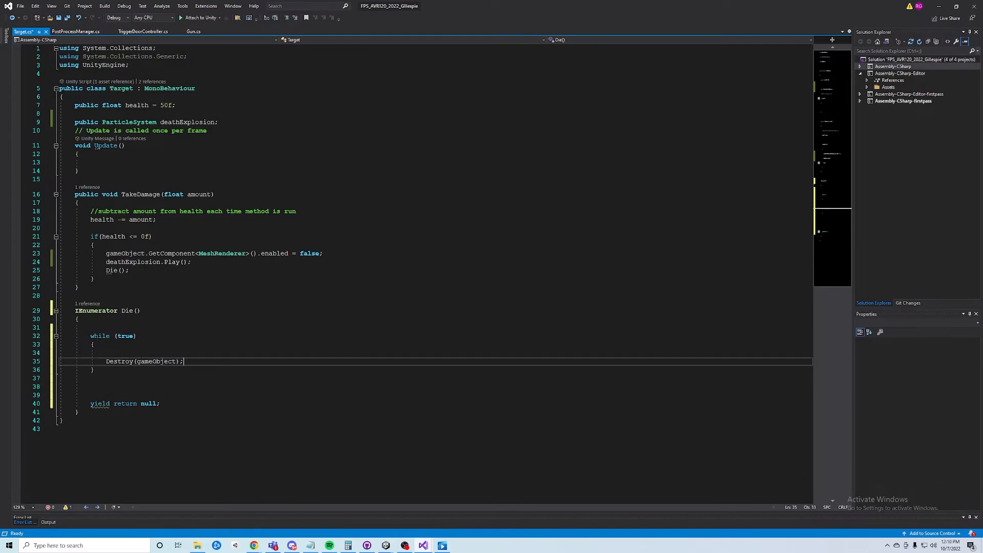
- Insert "yield return new WaitForSeconds(2f);" above Destroy(gameObject) inside the while (true) loop of Die()
key("Up")
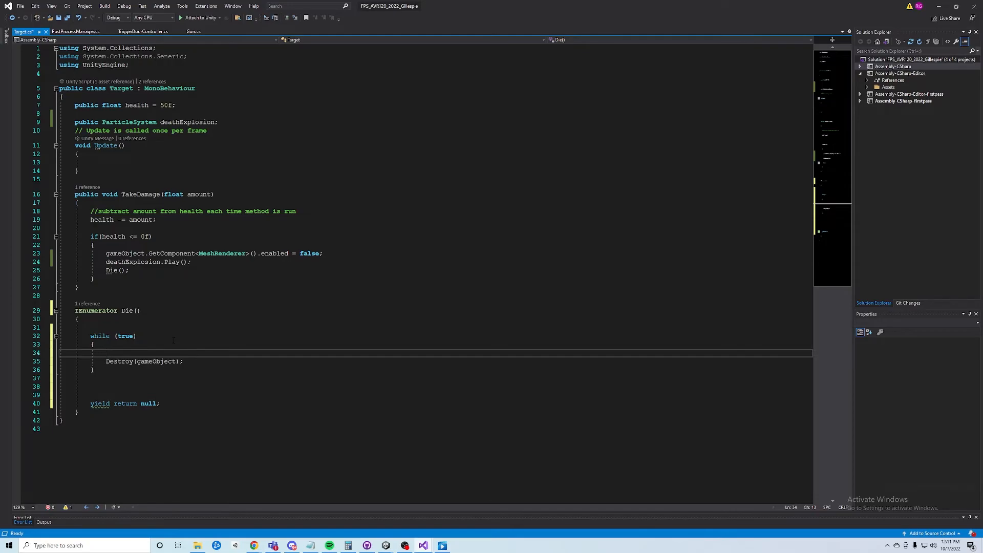
type("yie")
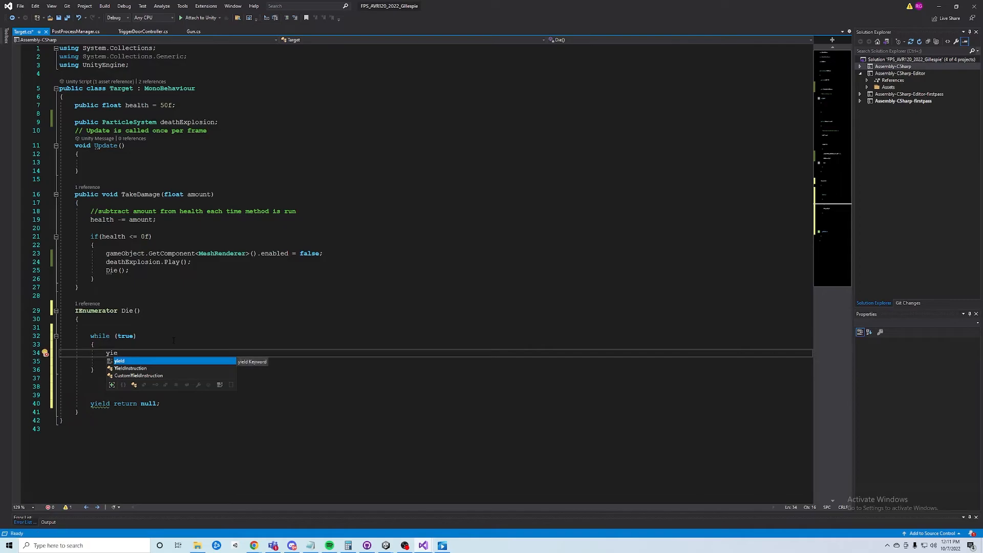
type("ld return ")
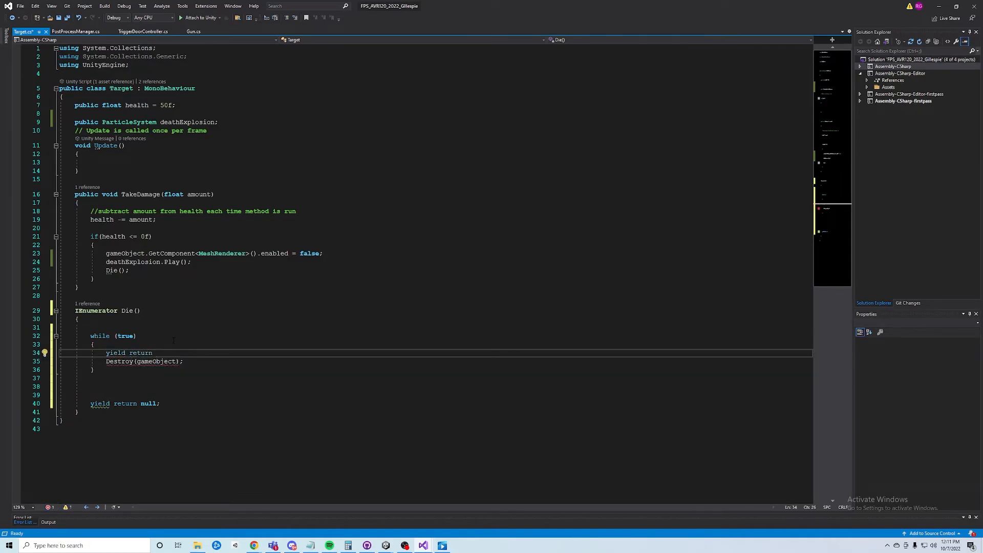
type("new W")
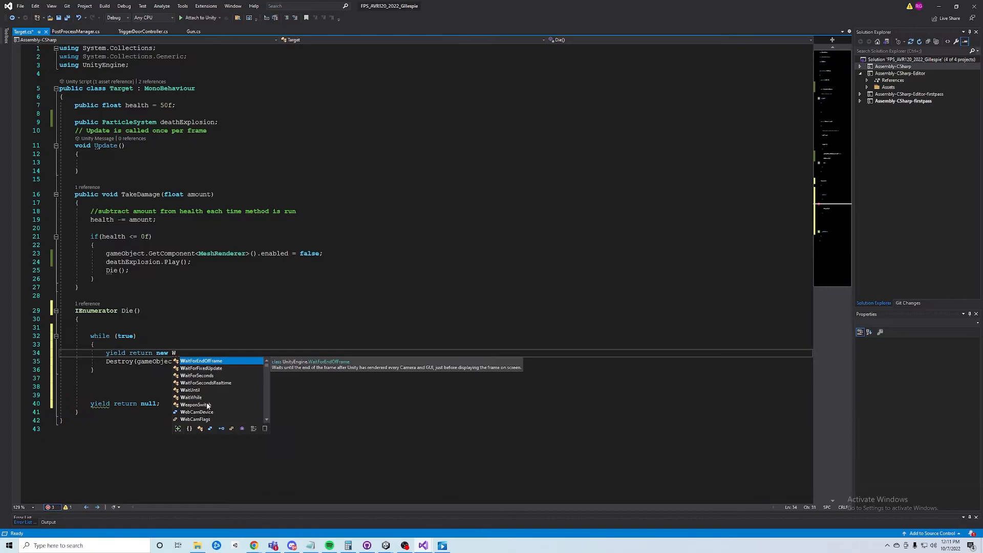
left_click_drag(207, 367, 213, 390)
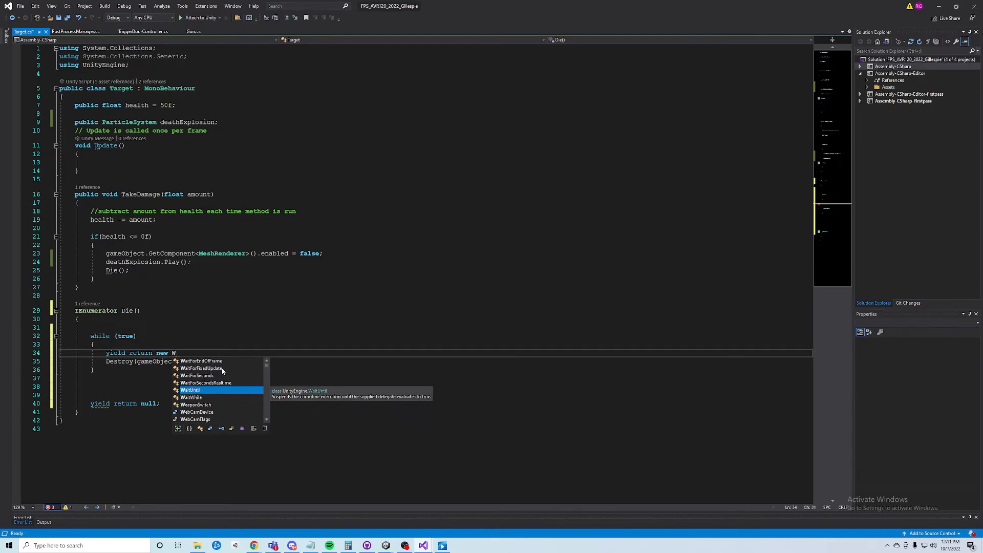
left_click(221, 364)
left_click(220, 368)
left_click(220, 380)
left_click(218, 376)
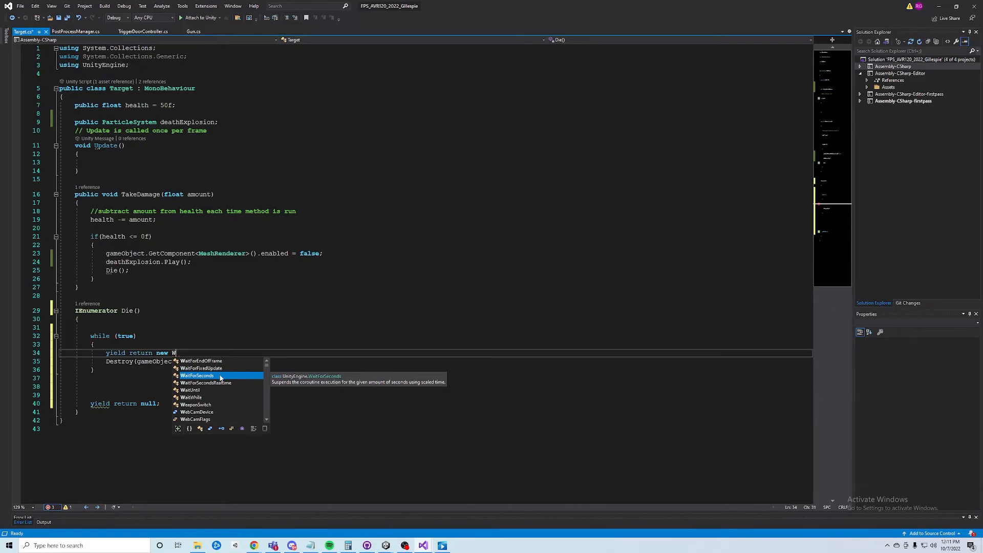
key("Tab")
type("(")
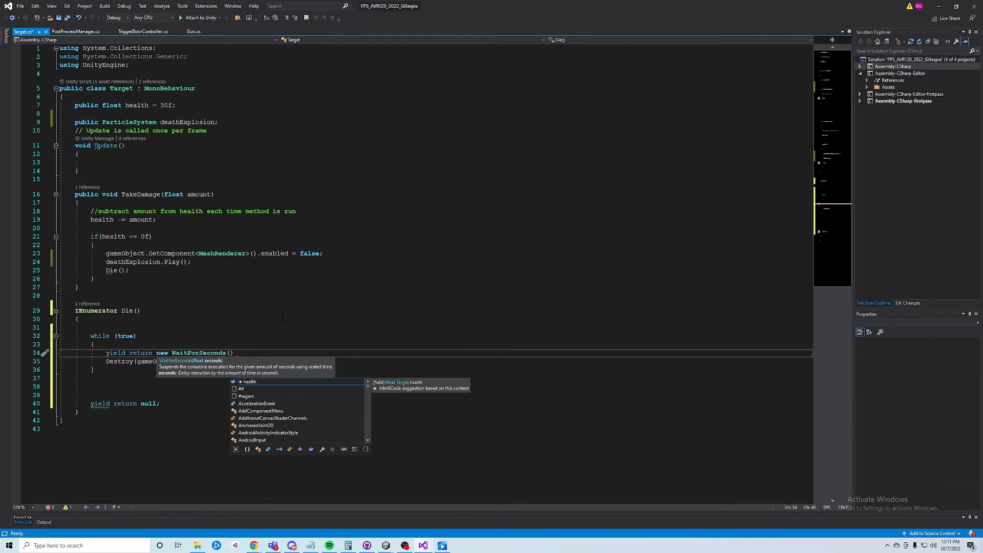
type("2f")
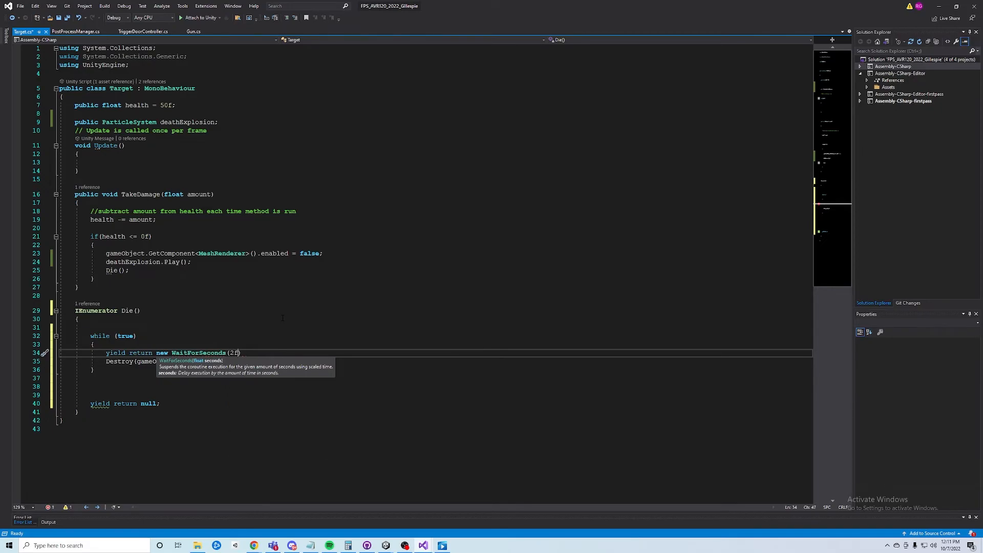
type(");")
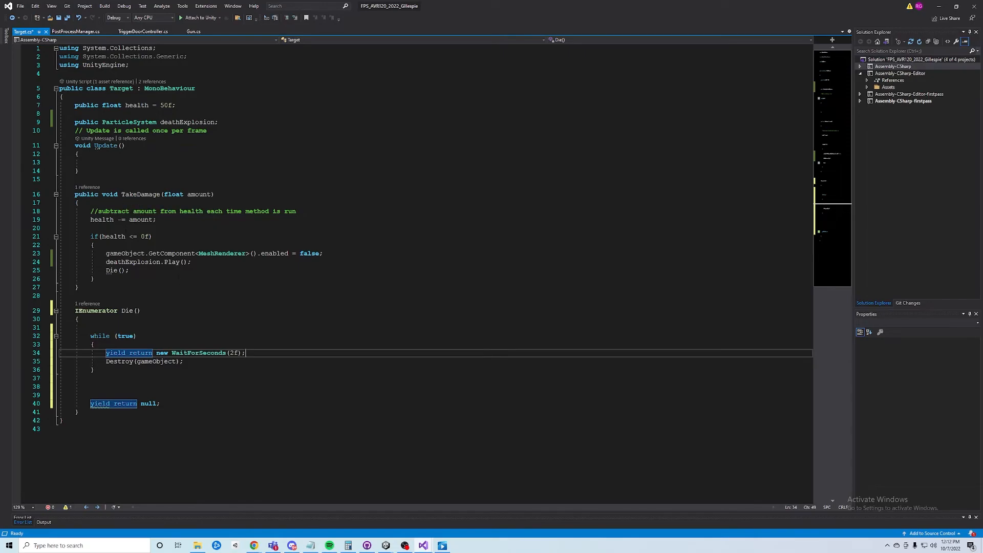
- Review the order of statements in TakeDamage(), from disabling the MeshRenderer through Die(), and the wait and Destroy lines
left_click_drag(106, 254, 323, 253)
left_click(168, 253)
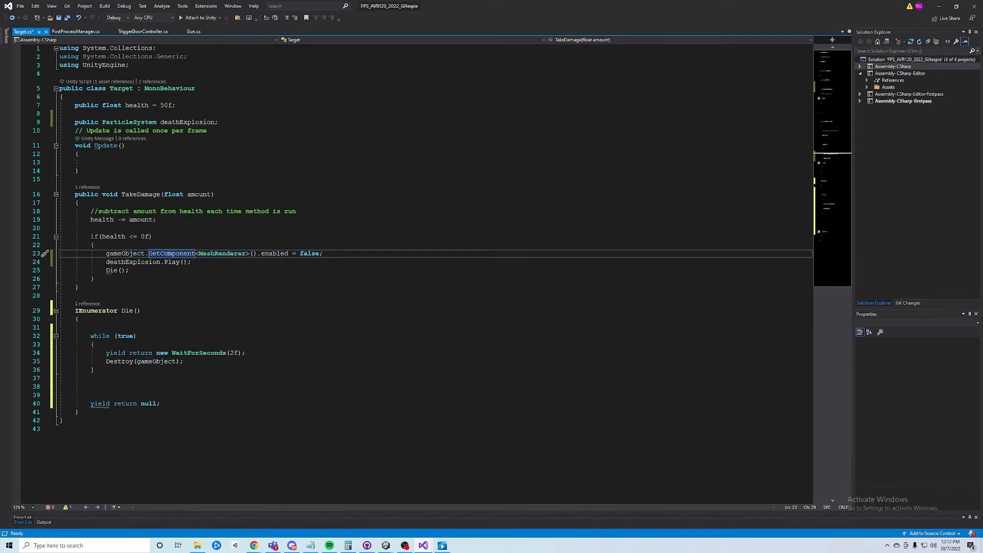
left_click_drag(106, 261, 204, 265)
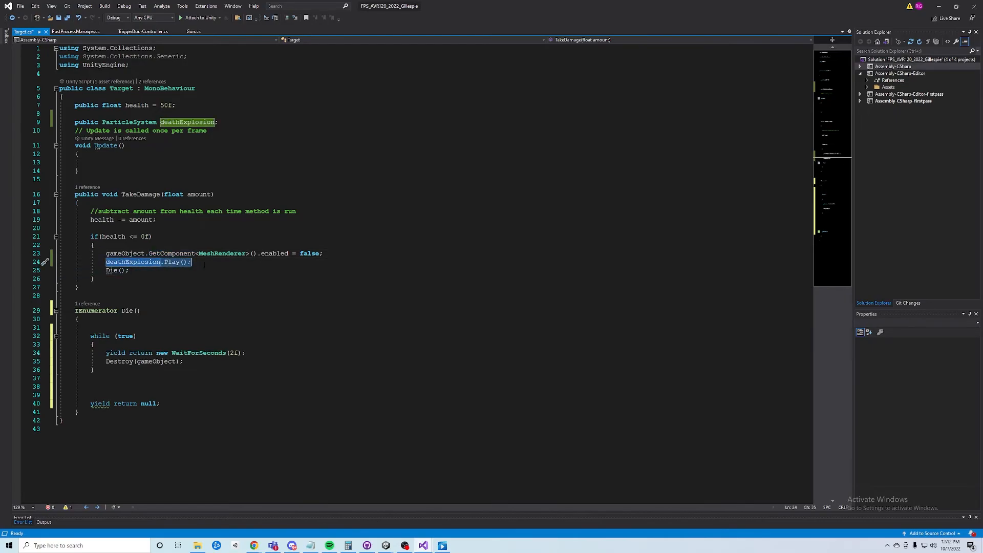
left_click(205, 265)
left_click_drag(105, 271, 130, 271)
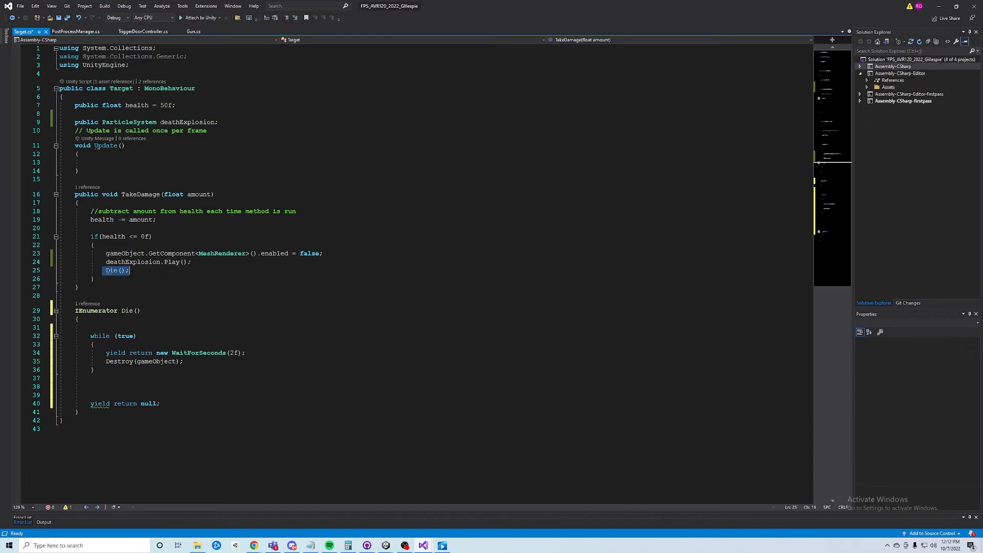
left_click(149, 327)
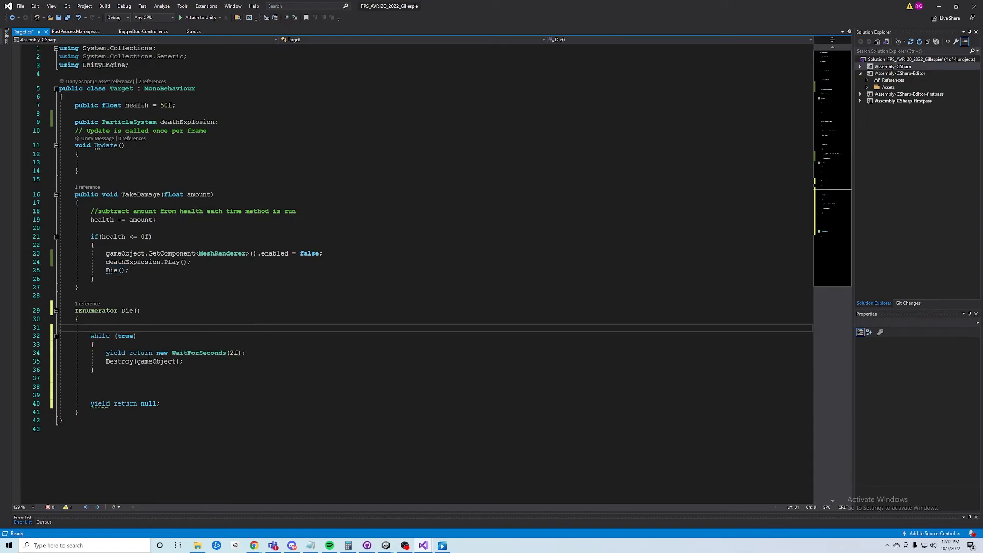
left_click_drag(106, 352, 246, 353)
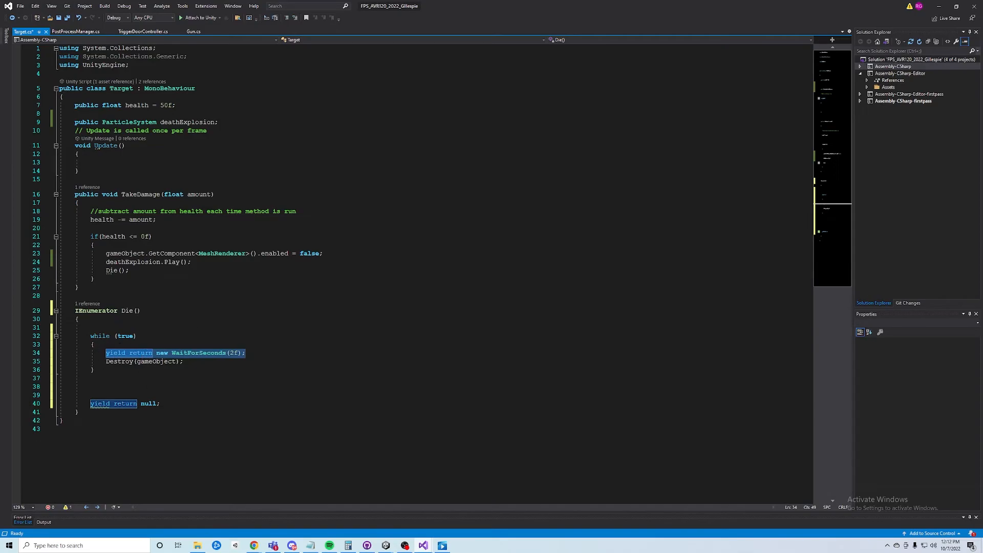
left_click(264, 355)
left_click_drag(106, 361, 203, 363)
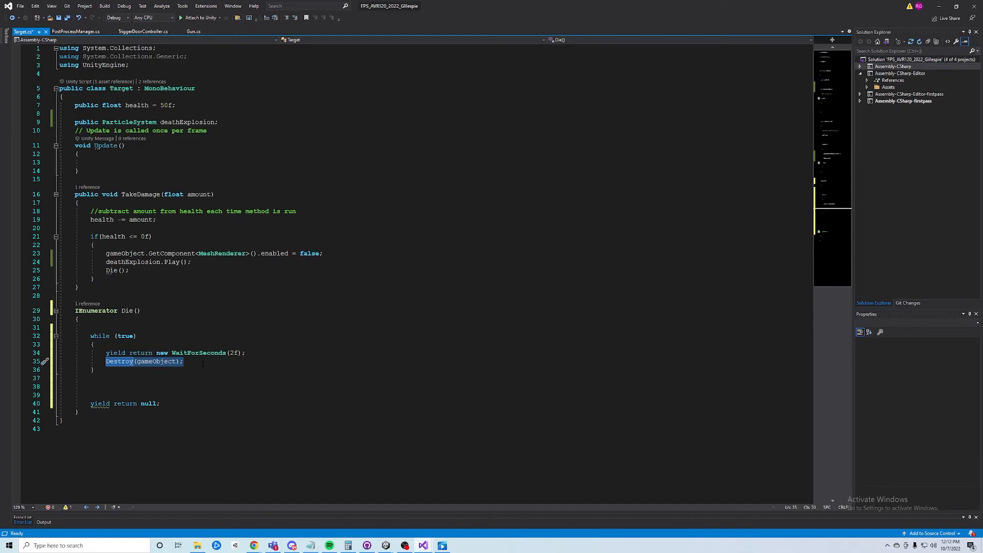
- Save all modified scripts and look over the wait and Destroy lines in the loop of Die()
left_click(67, 18)
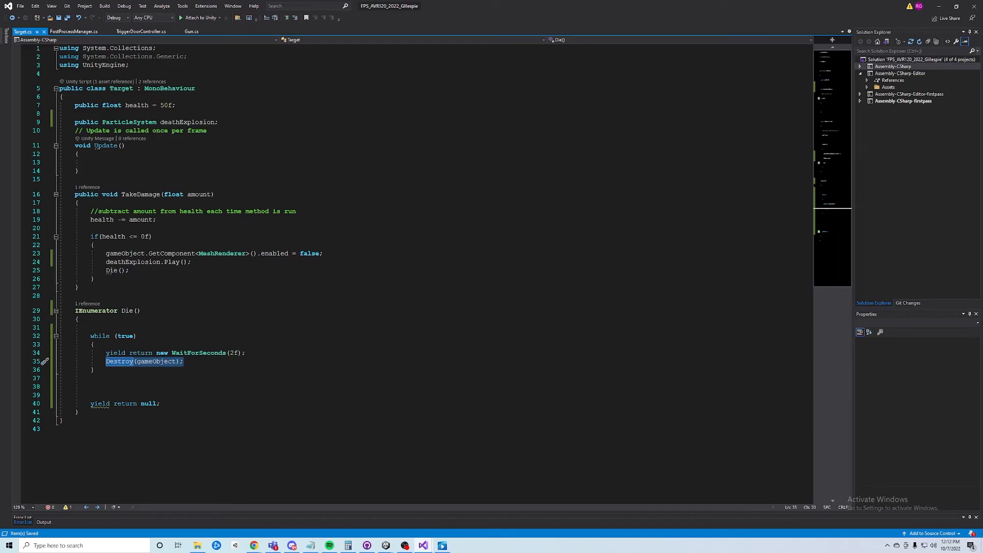
left_click_drag(90, 337, 128, 370)
left_click(129, 369)
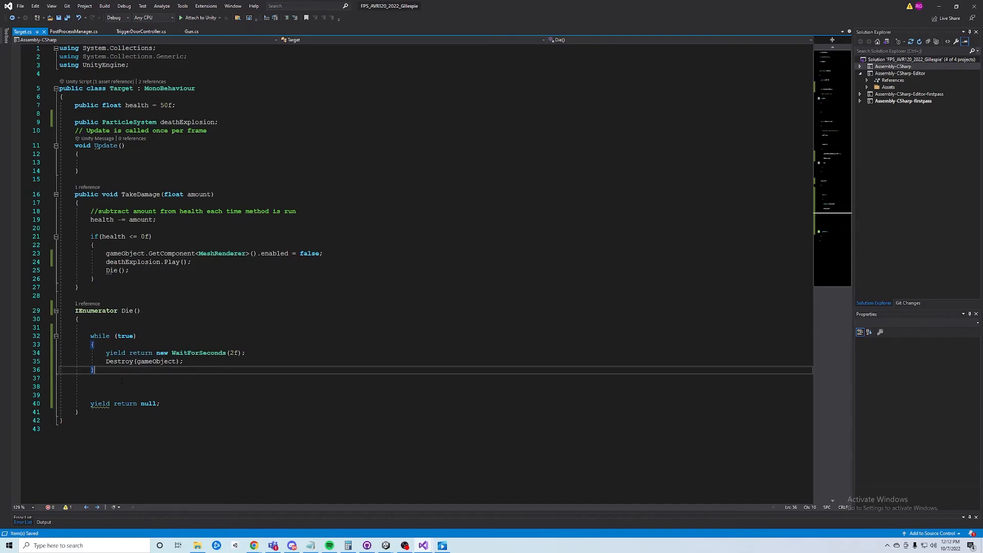
left_click(200, 362)
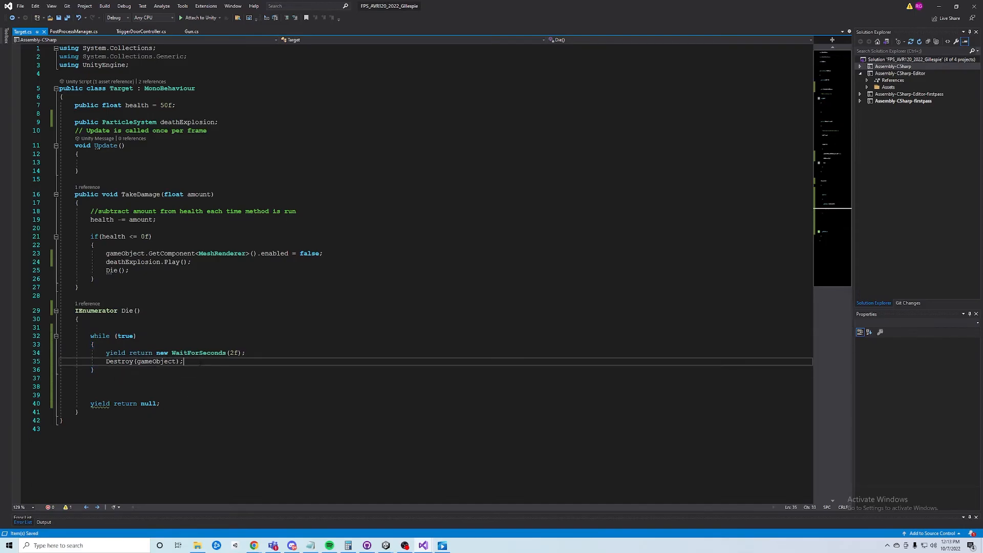
left_click_drag(106, 353, 245, 354)
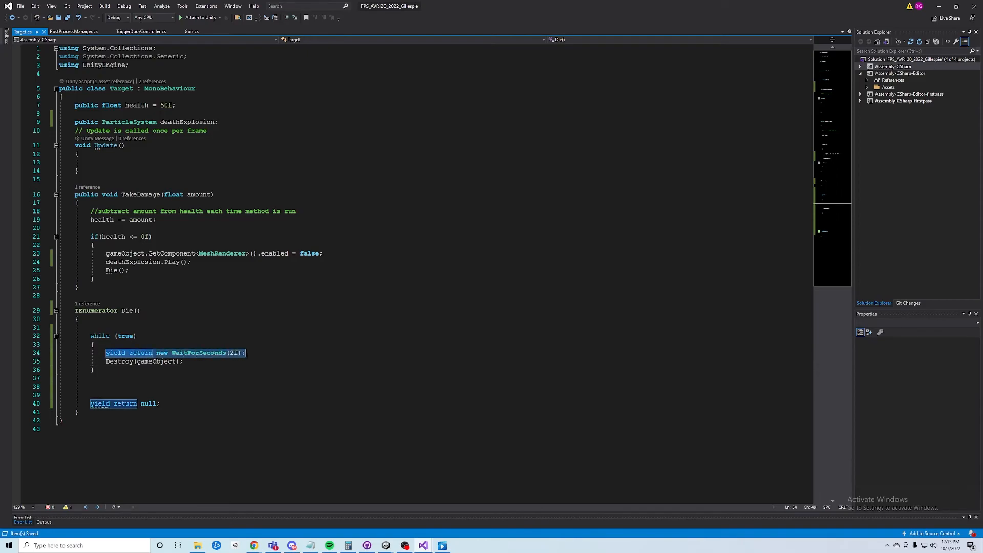
left_click(197, 364)
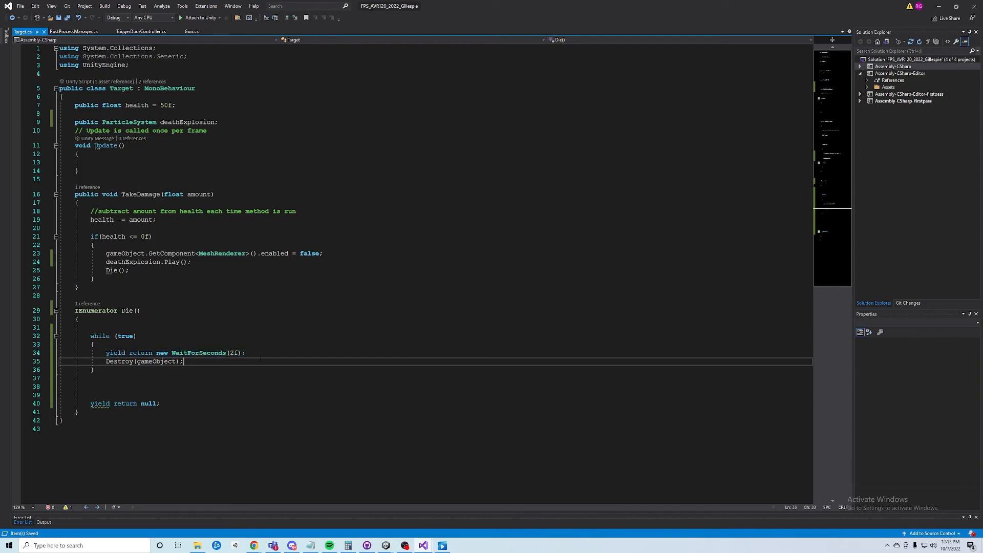
key("Return")
type("break;")
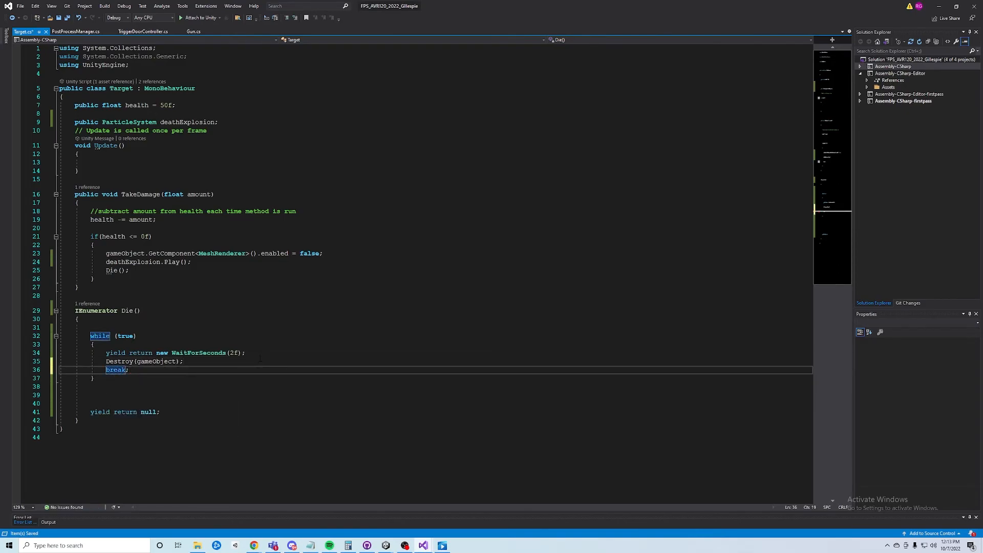
key("BackSpace")
key("BackSpace")
key("BackSpace")
key("BackSpace")
key("BackSpace")
key("BackSpace")
key("BackSpace")
key("BackSpace")
key("BackSpace")
key("BackSpace")
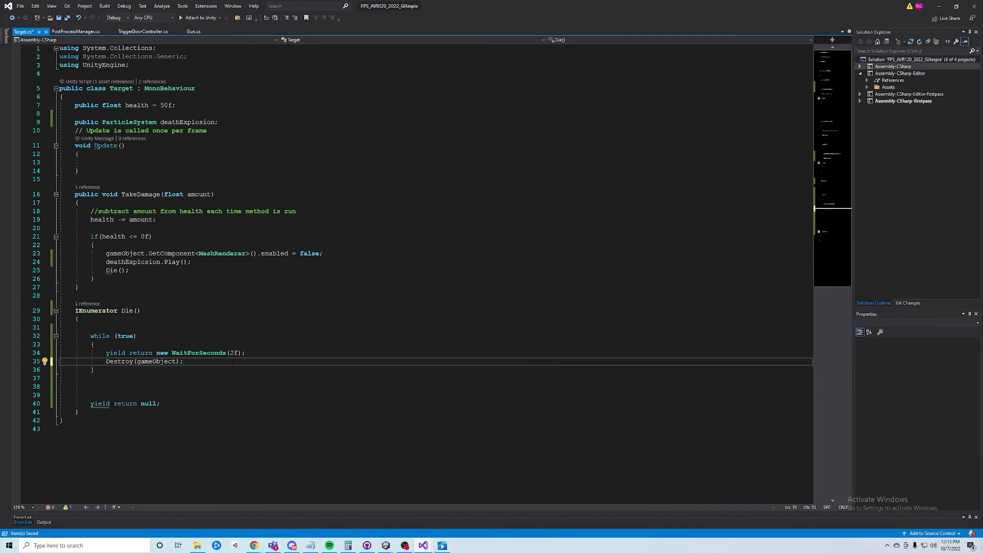
- Re-examine the while (true) statement and its block in Die(), and save the Target script
left_click_drag(91, 336, 94, 369)
left_click(91, 327)
mouse_move(90, 336)
left_mouse_down()
mouse_move(141, 336)
mouse_move(95, 336)
left_mouse_up()
left_click(137, 336)
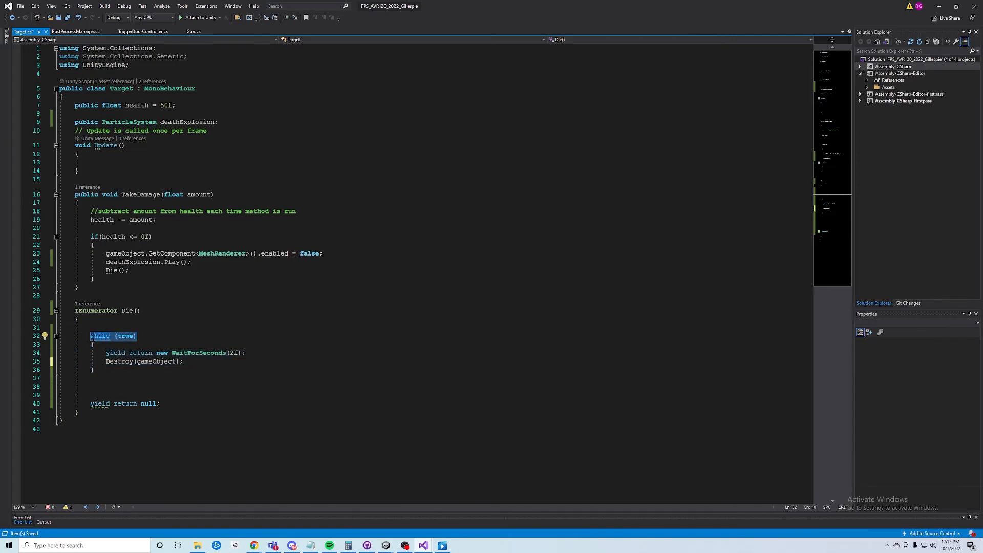
left_click(94, 337)
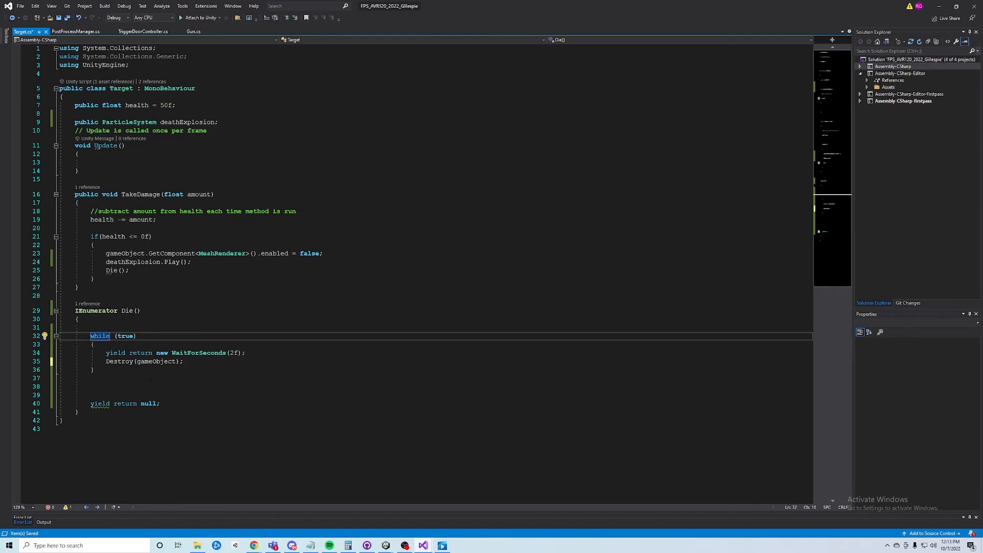
left_click_drag(147, 338, 90, 337)
left_click(112, 344)
left_click(111, 336)
double_click(110, 336)
left_click(152, 340)
key("ctrl+s")
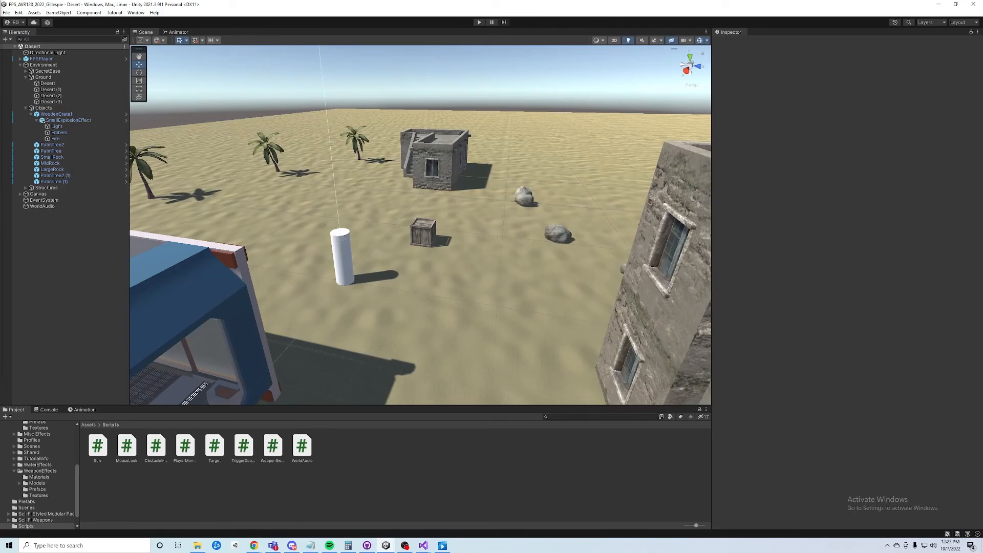
- Switch to Unity, dock the Game view beside the Animator and bring the Scene view back to the front
left_click_drag(220, 35, 200, 38)
left_click(146, 32)
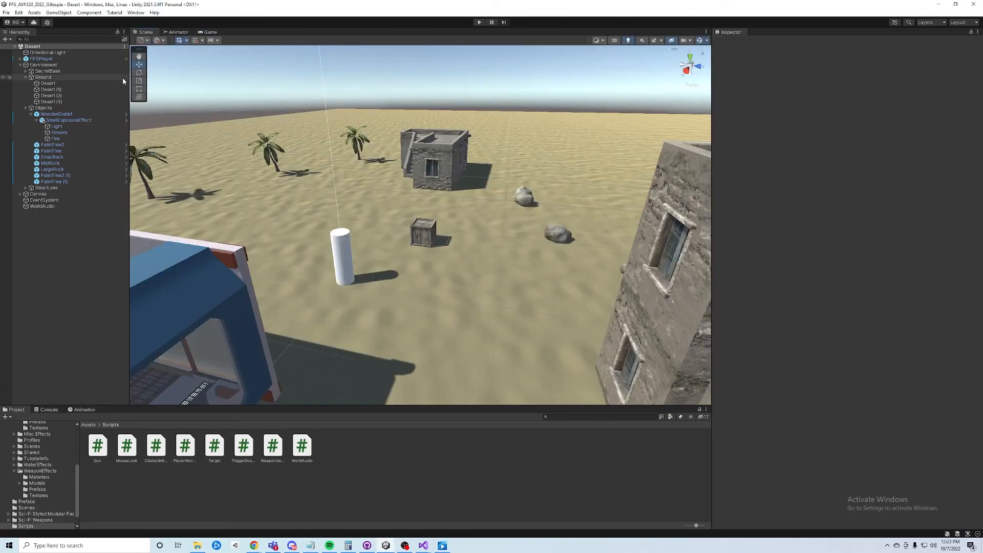
- Examine the Looping and Play On Awake settings of the crate's SmallExplosionEffect and its Light, Embers and Fire child particle systems
left_click(36, 120)
left_click(80, 121)
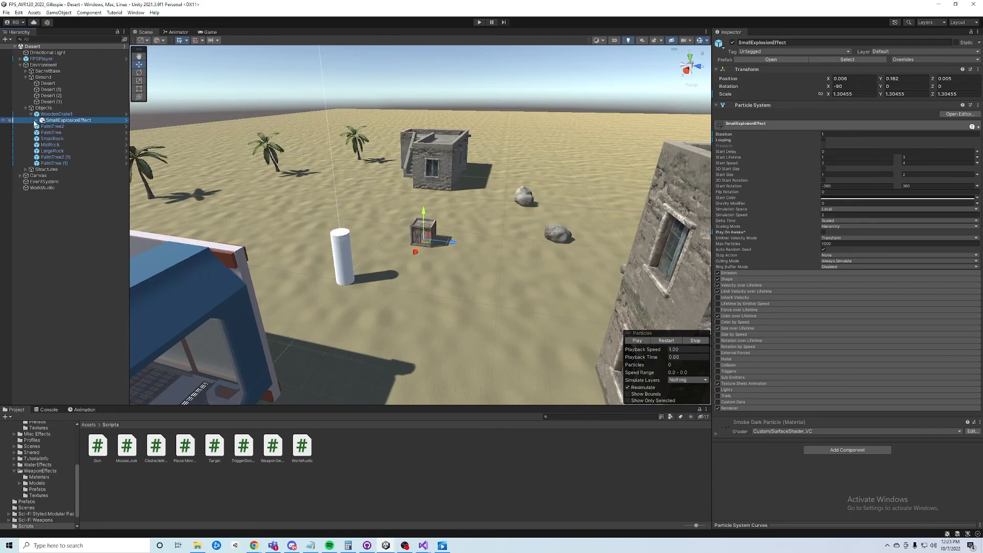
left_click(37, 120)
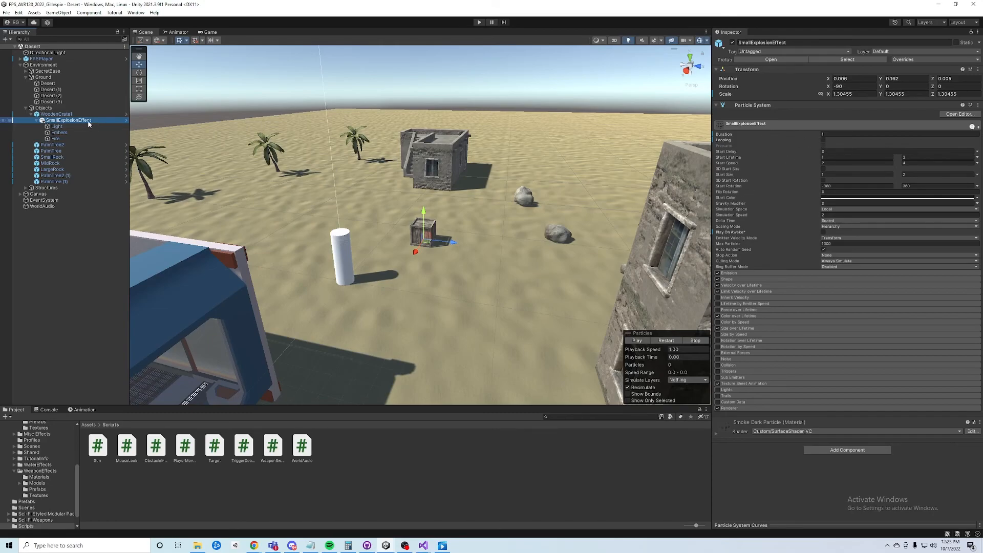
left_click(58, 127)
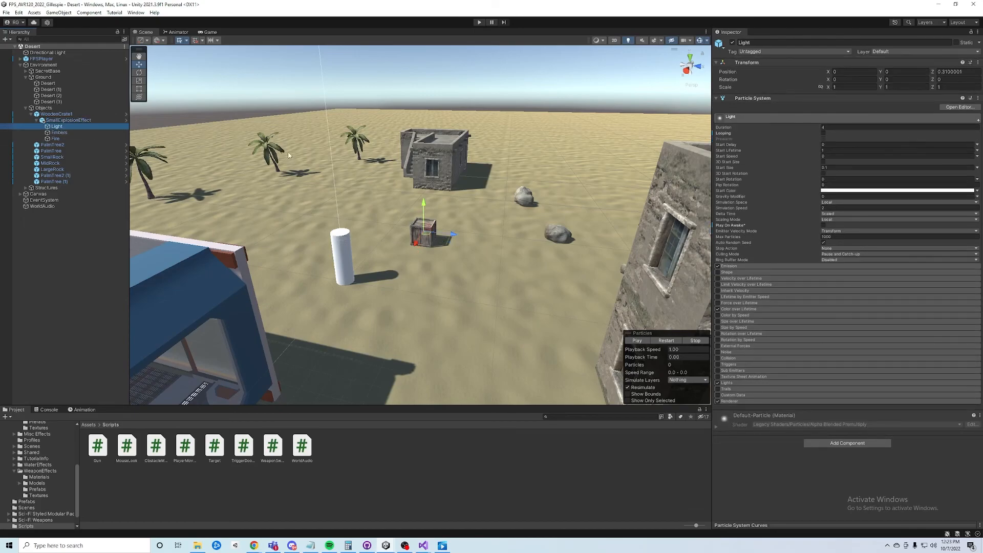
left_click(87, 133)
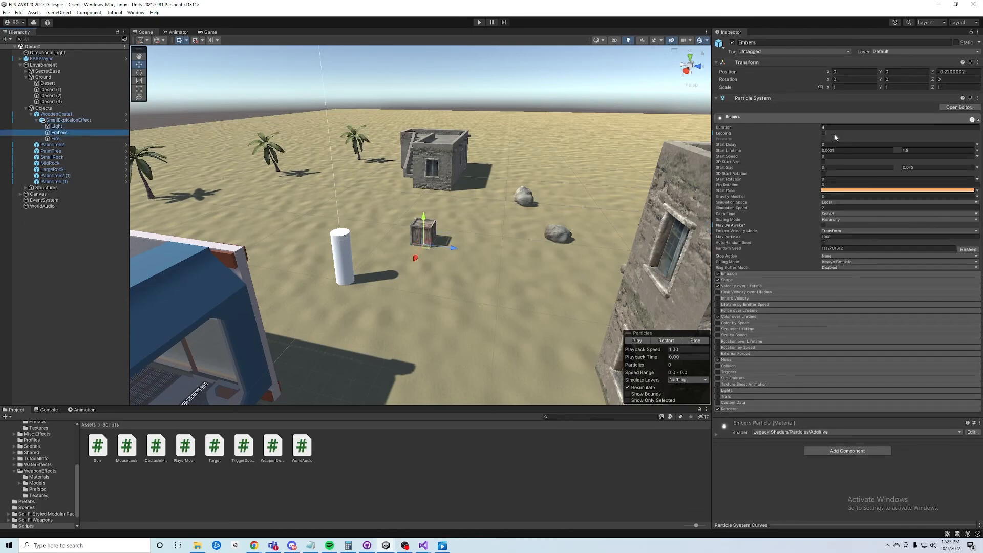
key("Down")
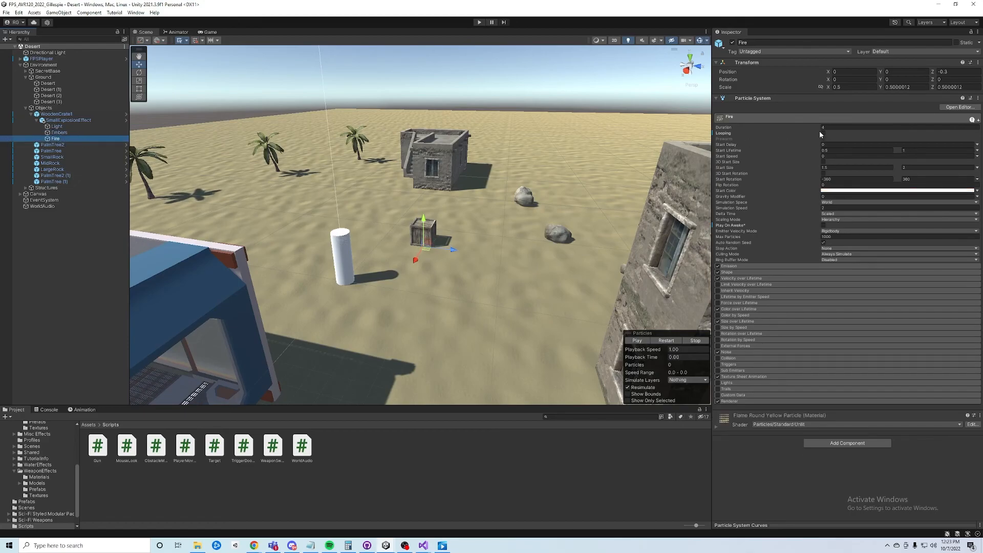
left_click_drag(55, 139, 74, 136)
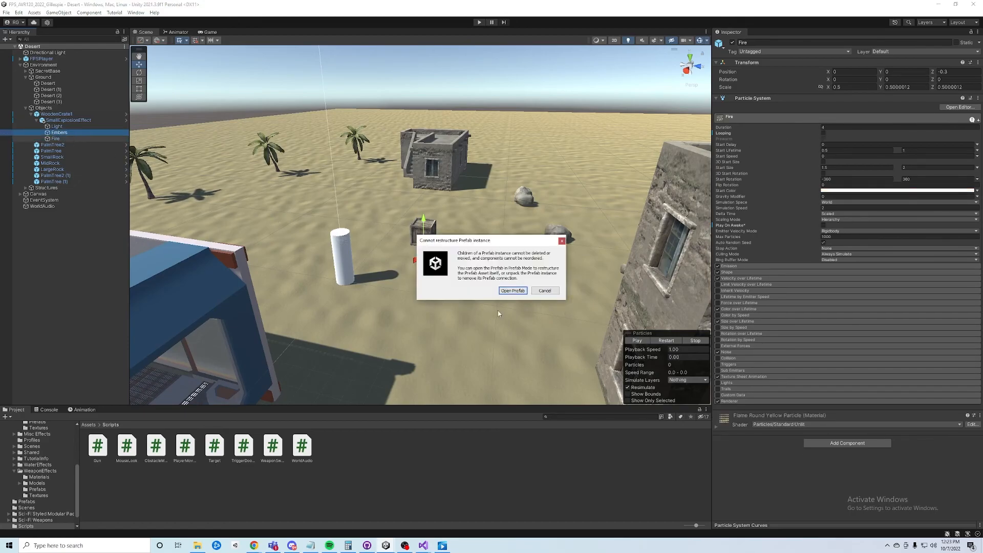
left_click(545, 290)
left_click(69, 123)
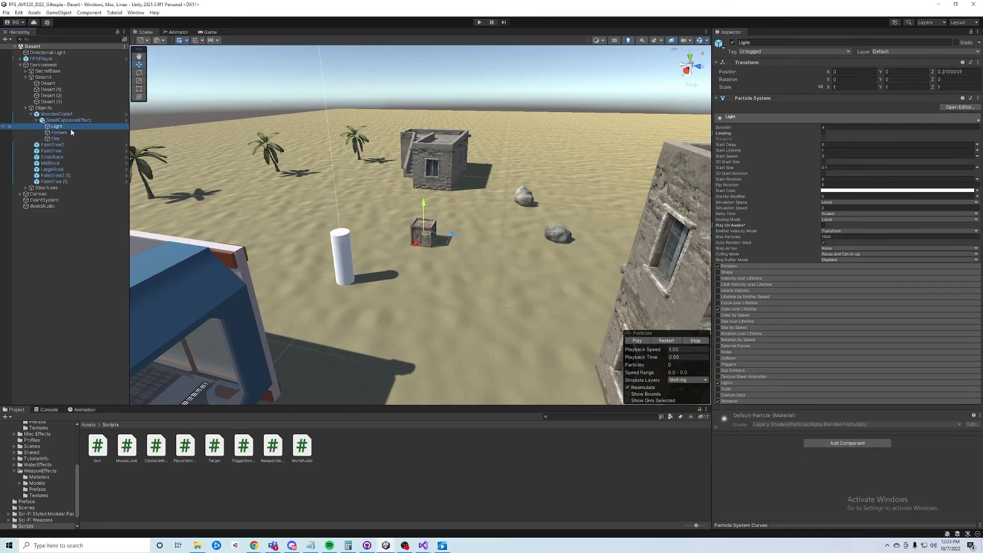
left_click(71, 132)
left_click(70, 137)
left_click(69, 133)
left_click(69, 127)
left_click(70, 132)
left_click(70, 127)
left_click(69, 133)
left_click(65, 139)
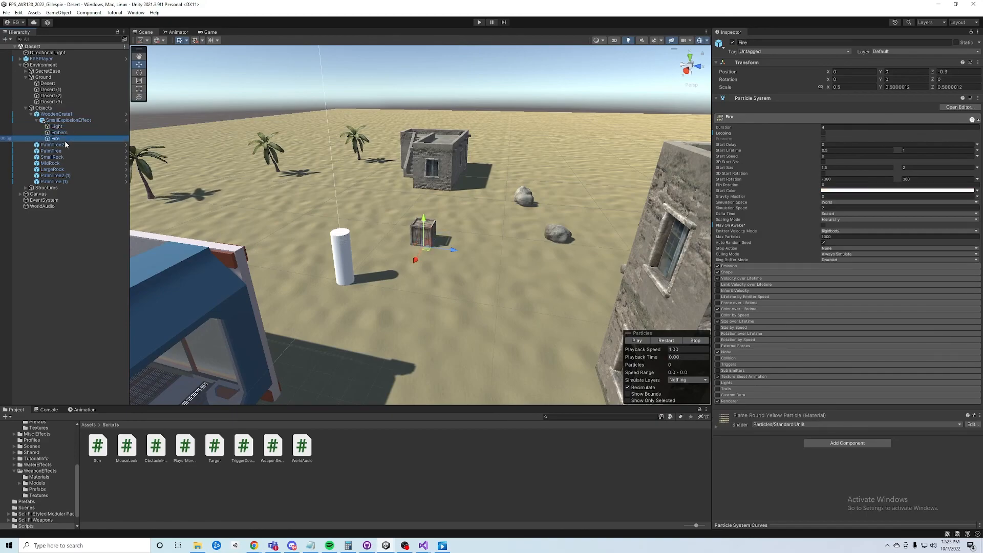
left_click(36, 120)
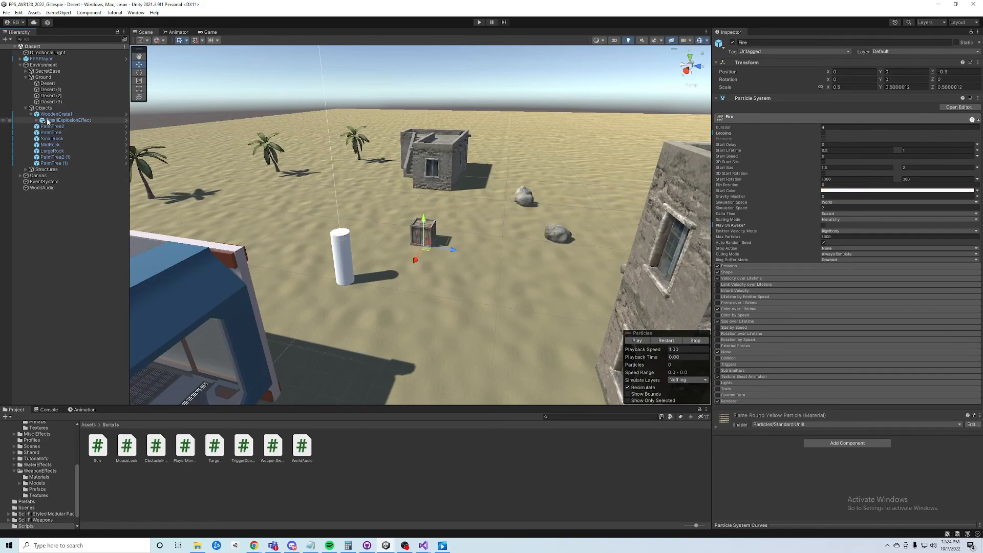
- Collapse the wooden crate's children, play-test the Desert scene by shooting the crate to check its death explosion, and stop the game
left_click(31, 114)
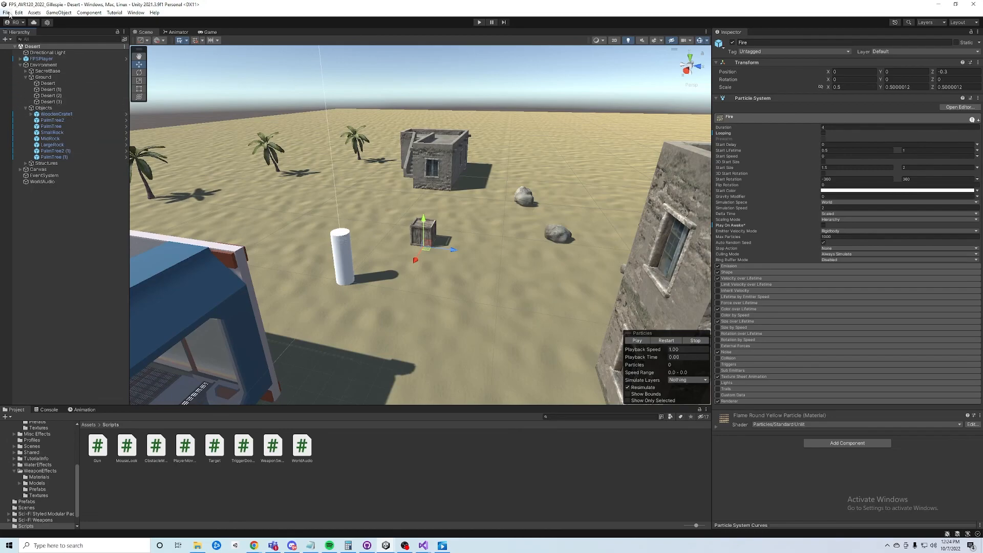
left_click(6, 12)
key("Escape")
left_click(479, 22)
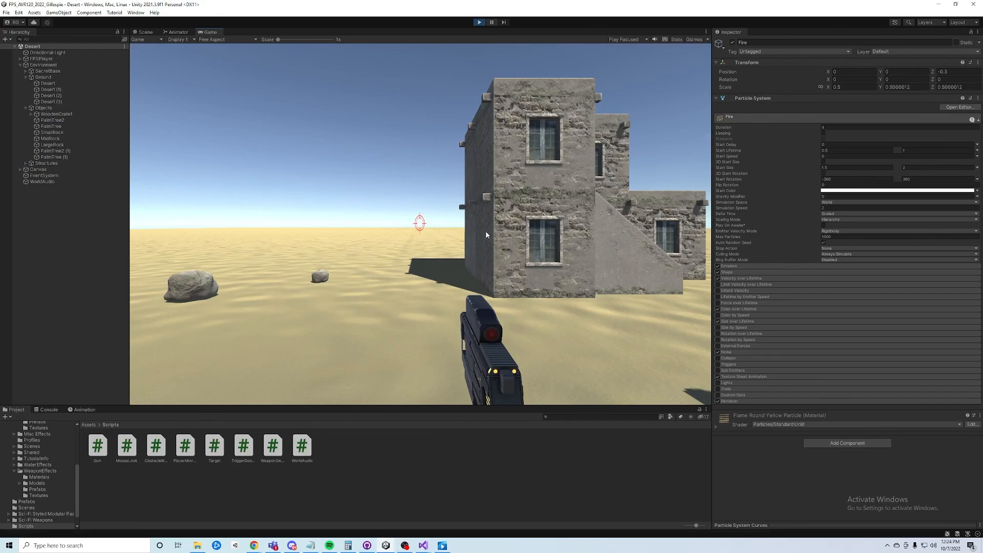
left_click(420, 224)
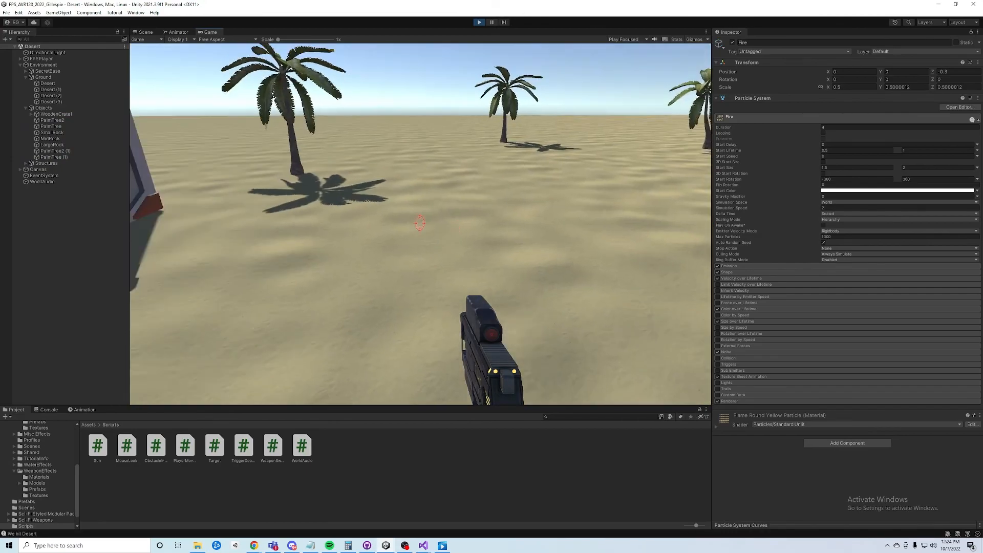
left_click(419, 224)
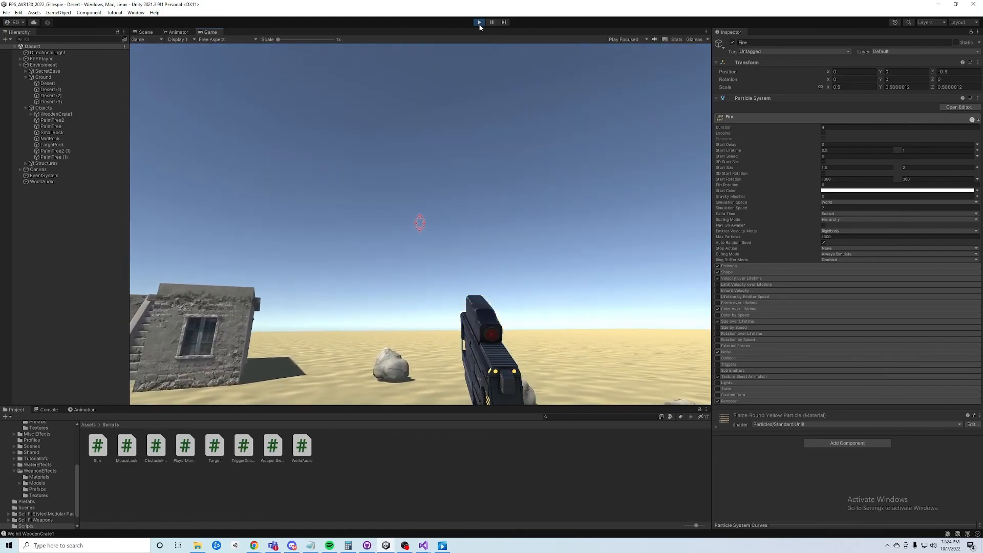
left_click(480, 22)
- Lower the WorldAudio object's Audio Source volume to about 0.07 and save the Desert scene
left_click(39, 182)
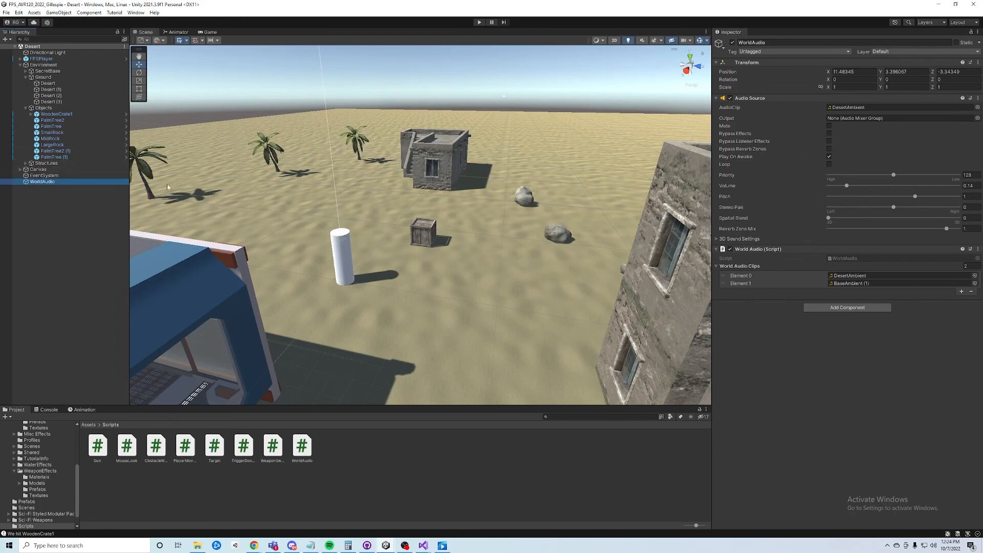
left_click_drag(847, 186, 837, 188)
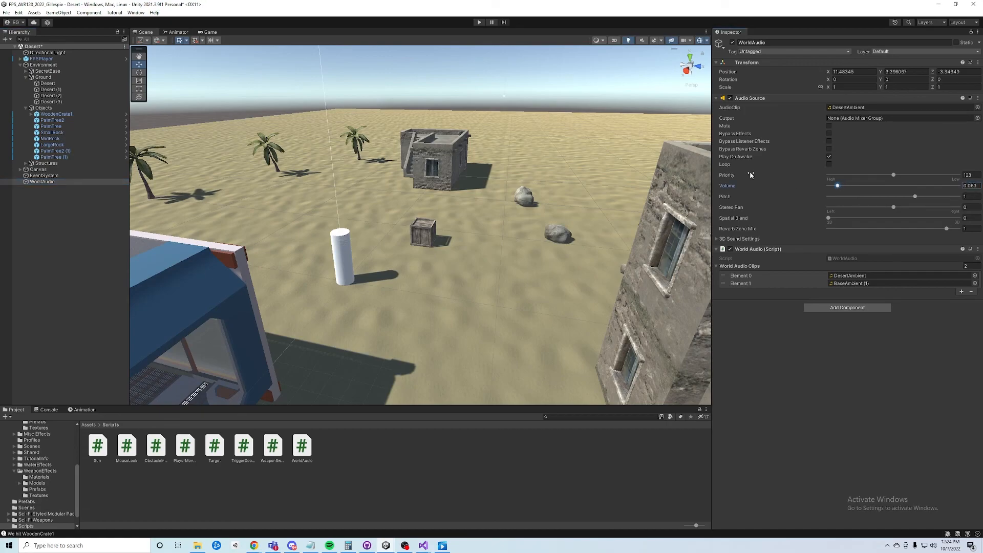
left_click(20, 49)
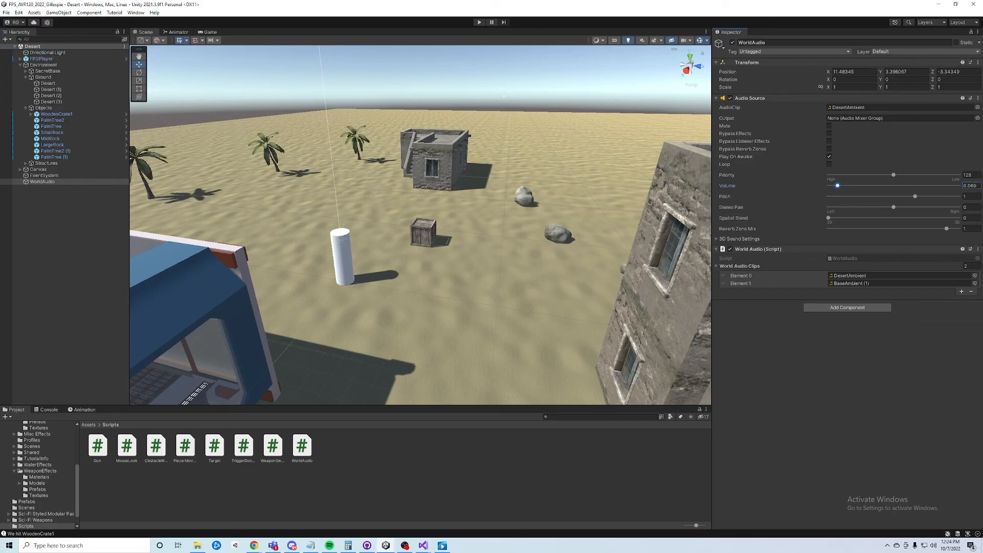